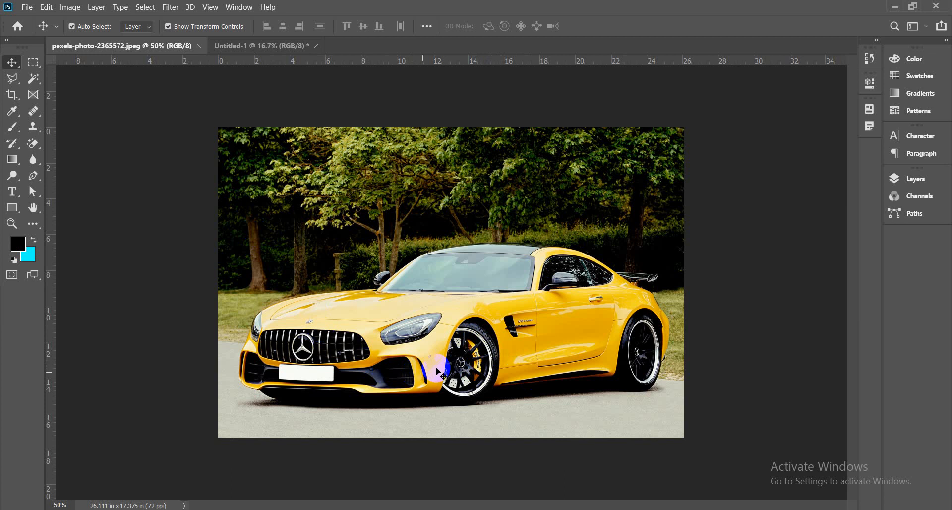
- Select the yellow car's body, windshield, roof and front with the Quick Selection tool at brush size 30
key(ctrl+plus)
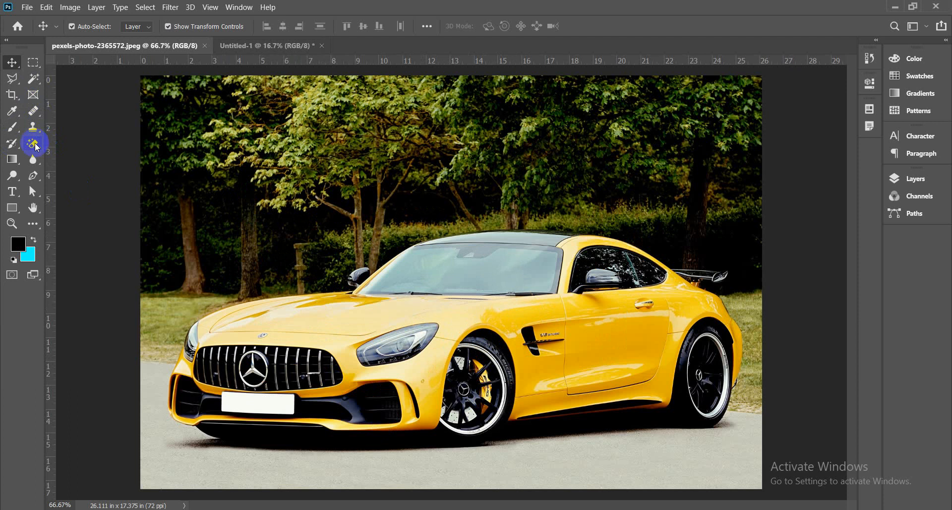
click(33, 78)
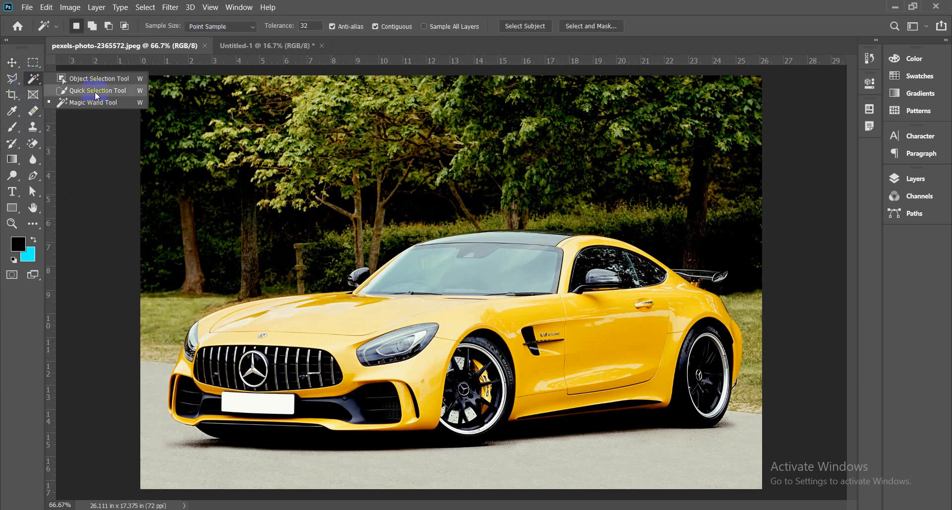
click(80, 81)
mouse_move(276, 340)
mouse_down()
mouse_move(456, 305)
mouse_move(462, 274)
mouse_up()
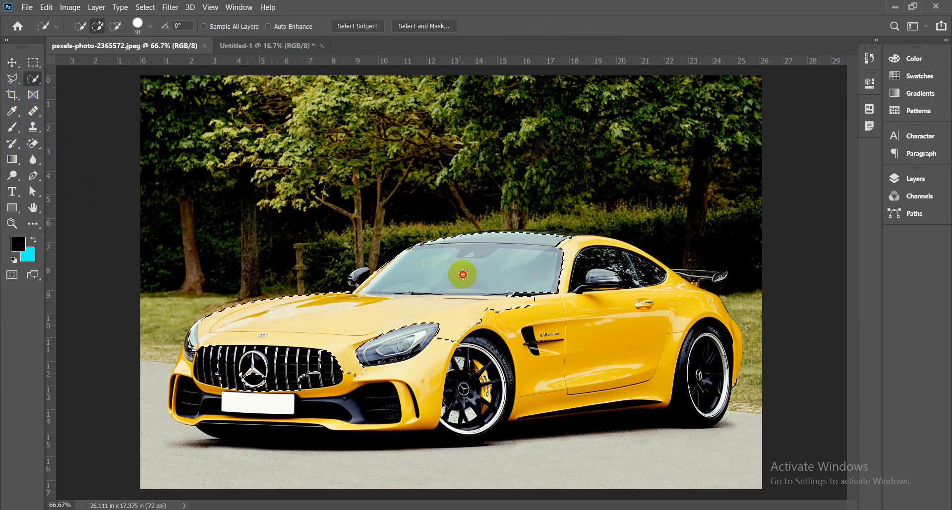
click(356, 283)
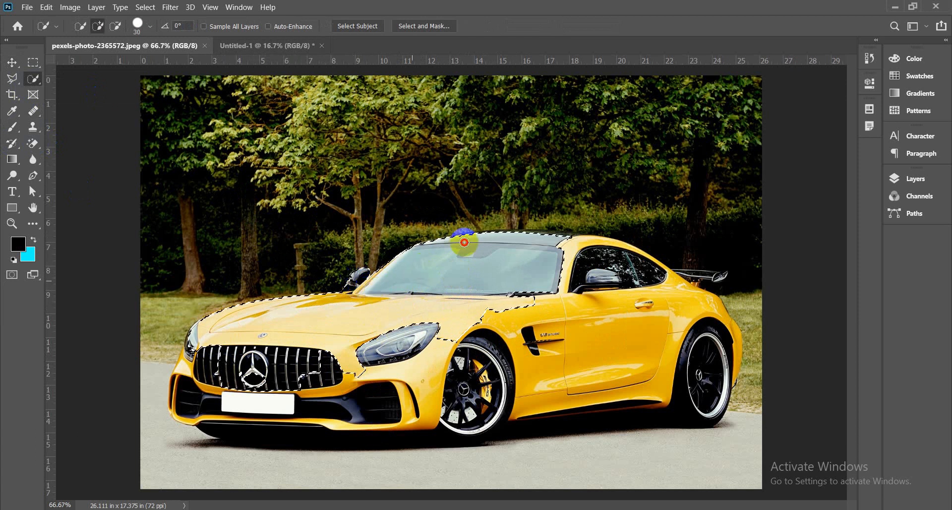
mouse_move(599, 243)
mouse_down()
mouse_move(660, 272)
mouse_move(700, 311)
mouse_move(717, 389)
mouse_move(708, 292)
mouse_move(731, 343)
mouse_move(727, 332)
mouse_move(713, 398)
mouse_move(624, 365)
mouse_move(483, 379)
mouse_move(388, 403)
mouse_move(365, 394)
mouse_move(188, 406)
mouse_move(191, 343)
mouse_move(173, 400)
mouse_move(180, 416)
mouse_move(310, 425)
mouse_up()
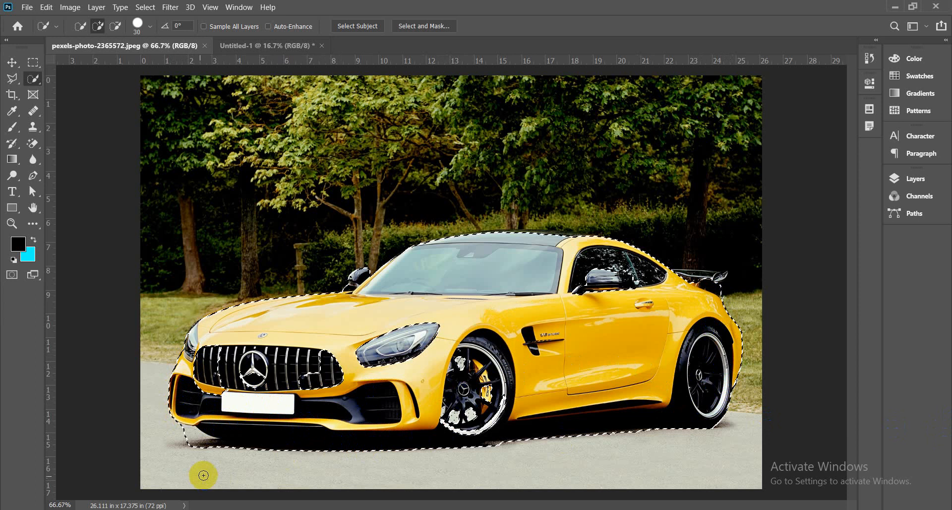
- Subtract the excess pavement beneath the front bumper and front wheel from the car selection
key(alt)
mouse_move(188, 458)
mouse_down()
mouse_move(192, 436)
mouse_move(183, 434)
mouse_move(202, 443)
mouse_up()
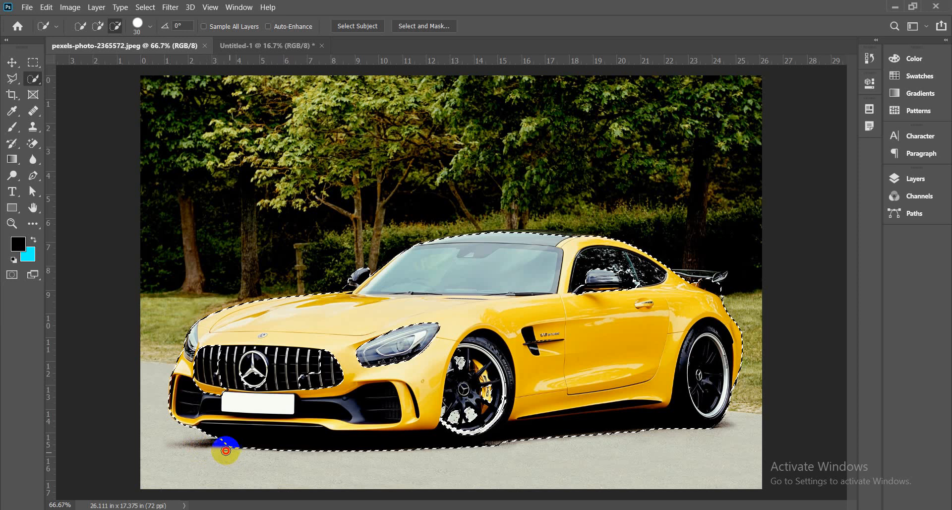
drag(399, 463, 509, 460)
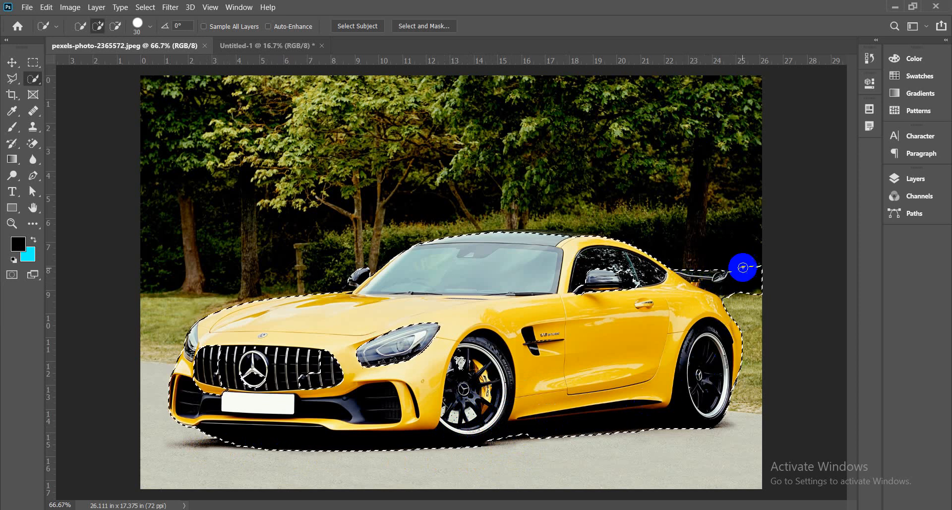
- Refine the selection around the rear spoiler, keeping the spoiler and subtracting the background beside it
mouse_move(743, 268)
mouse_down()
mouse_move(750, 257)
mouse_move(766, 299)
mouse_up()
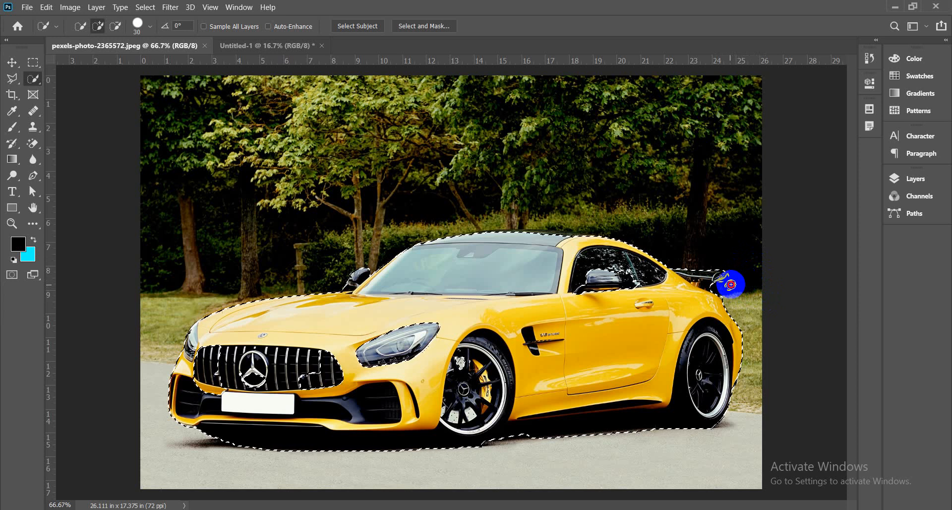
key(alt)
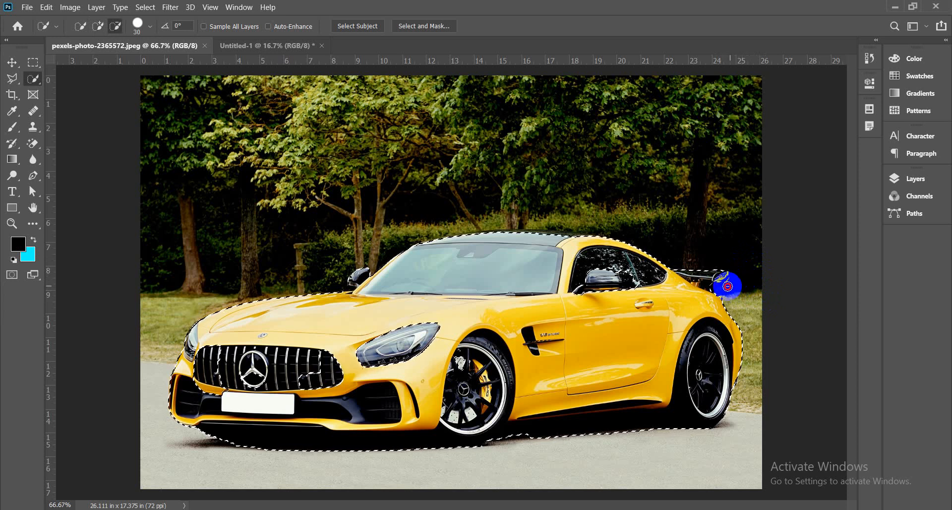
alt+click(726, 289)
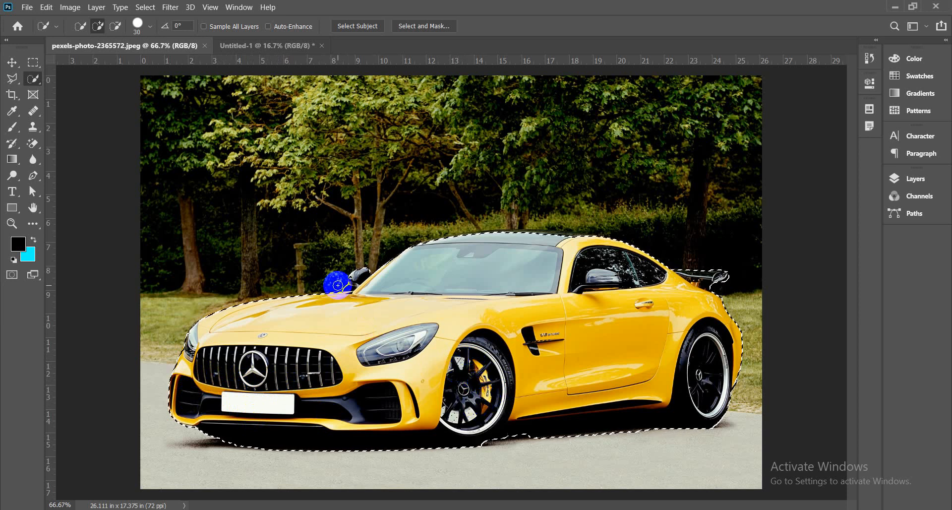
- Reduce the selection brush to 15 and subtract the background near the far side mirror and beneath the spoiler
key(bracketleft)
key(bracketleft)
key(bracketleft)
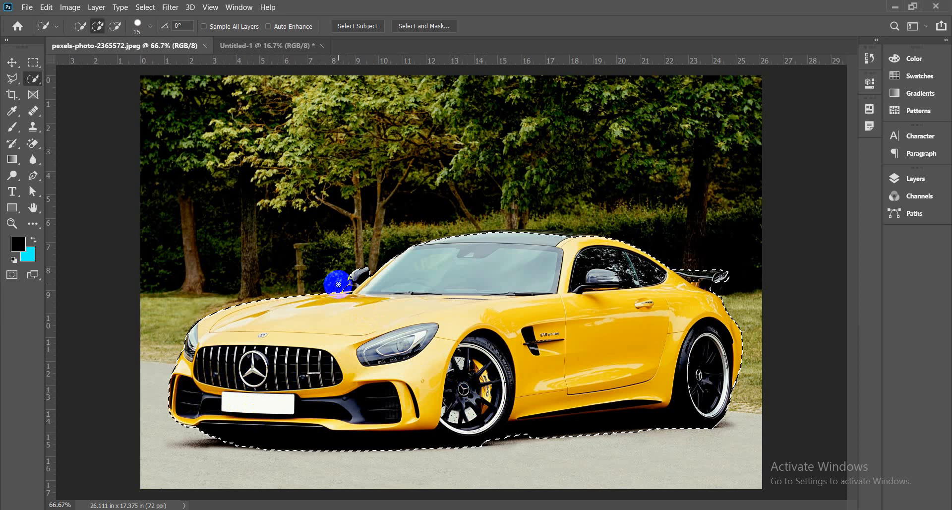
key(alt)
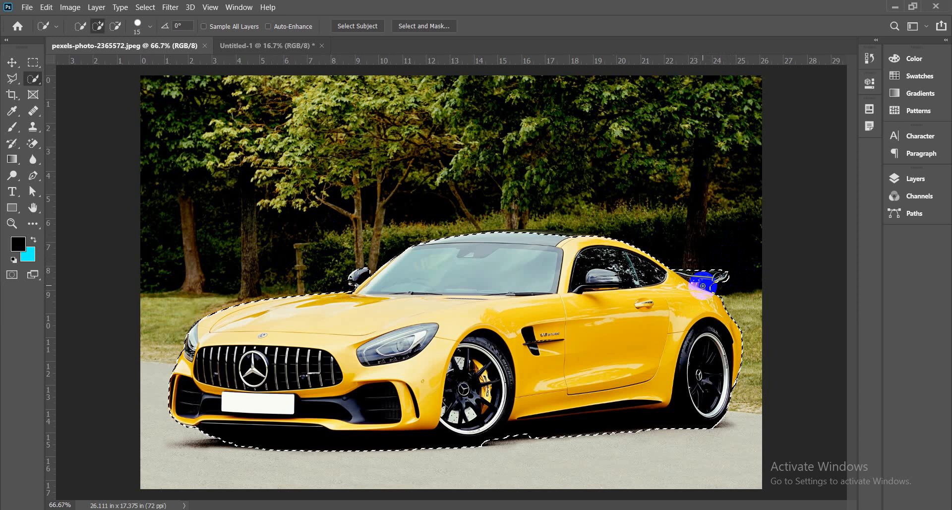
key(alt)
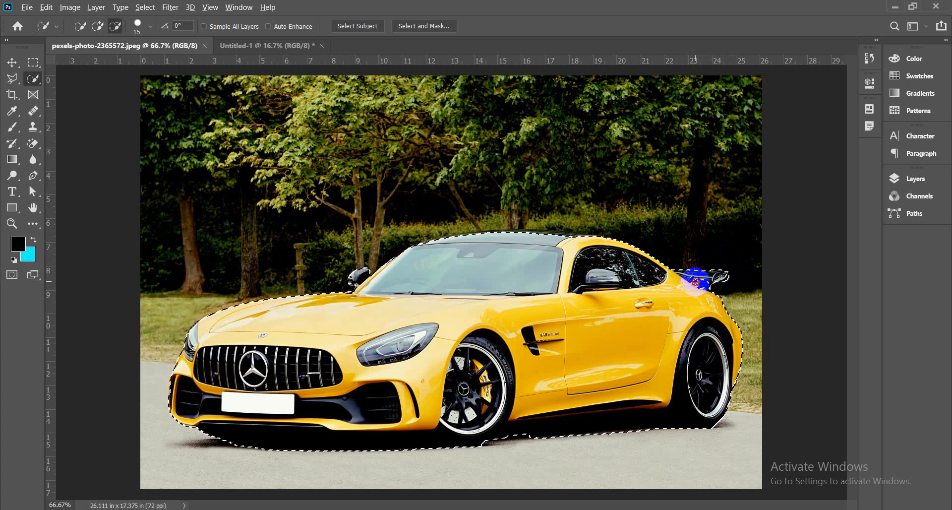
drag(688, 279, 709, 281)
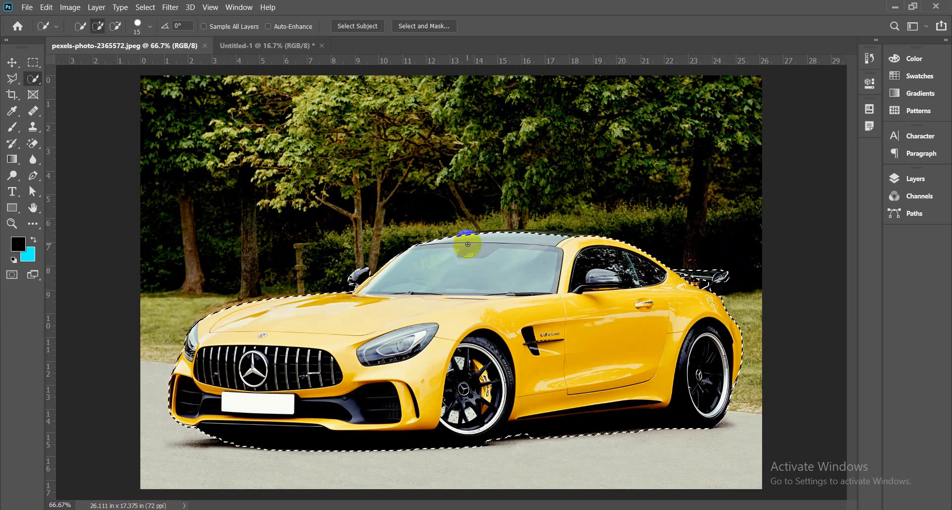
- Refine the selection along the car's roof edge, adding the roof and removing the spill into the trees
click(452, 240)
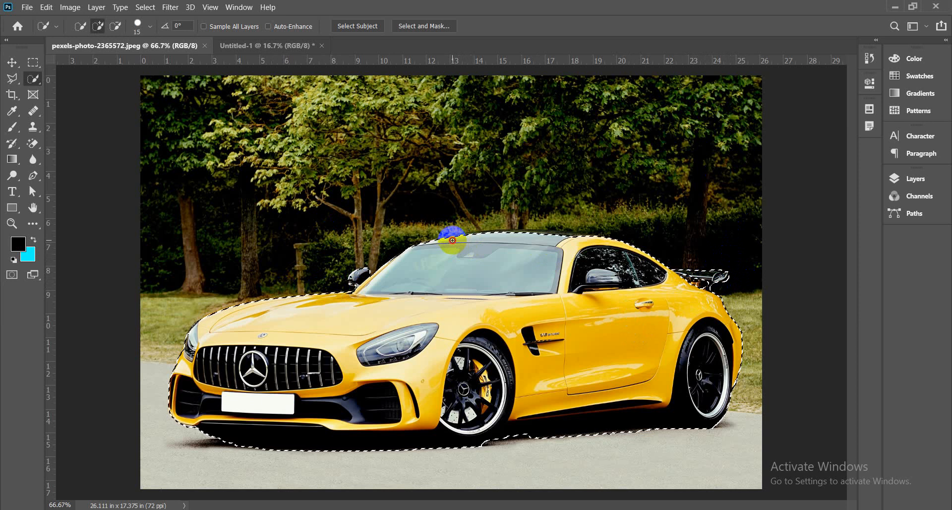
drag(452, 240, 515, 236)
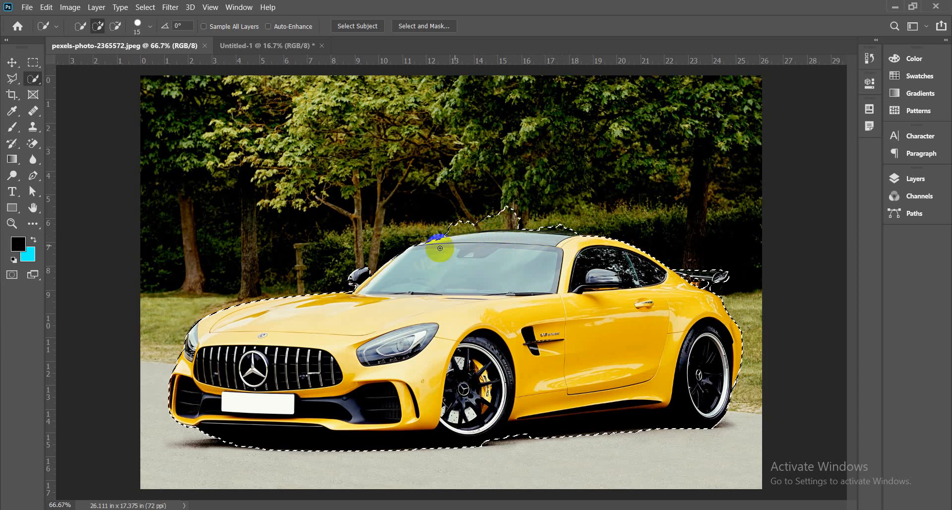
mouse_move(429, 227)
mouse_down()
mouse_move(543, 218)
mouse_move(493, 221)
mouse_move(501, 211)
mouse_move(462, 228)
mouse_move(582, 232)
mouse_move(503, 223)
mouse_move(422, 234)
mouse_up()
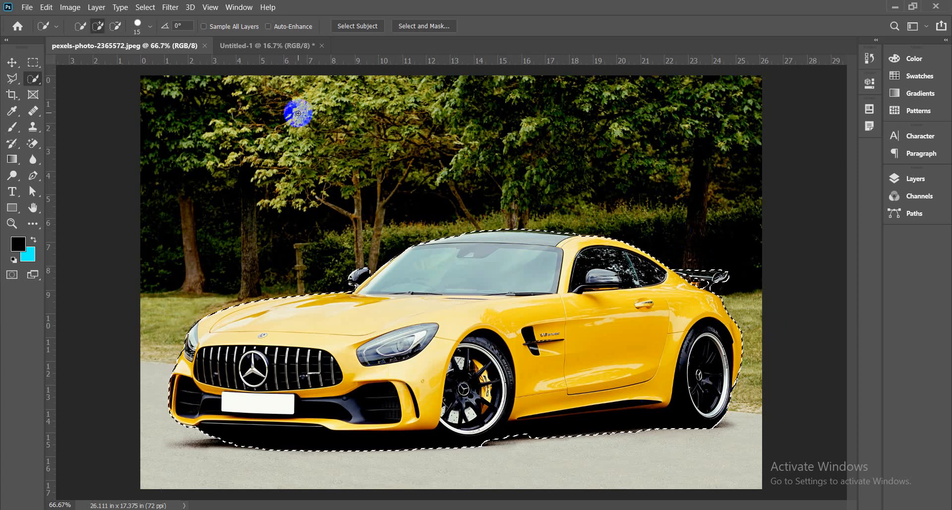
- Paste the selected car into the Untitled-1 document and move it slightly up on the white page
click(272, 45)
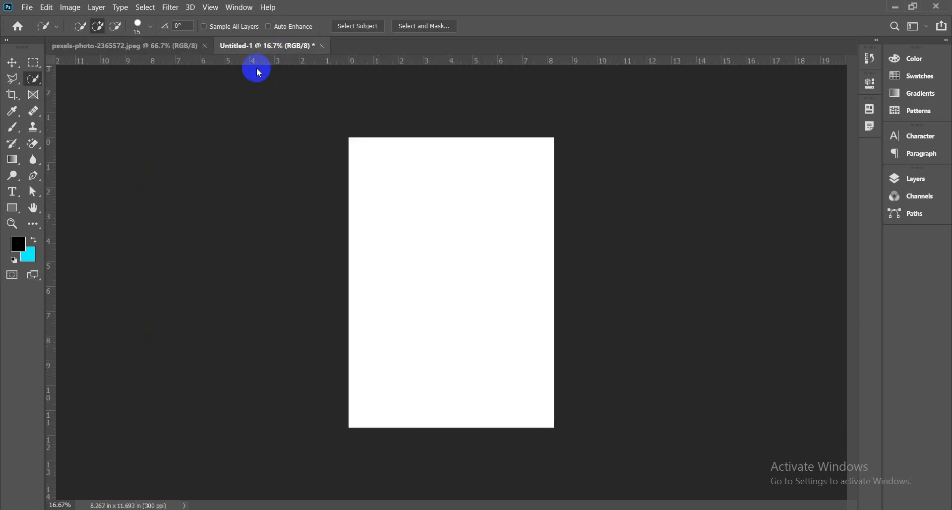
key(ctrl+plus)
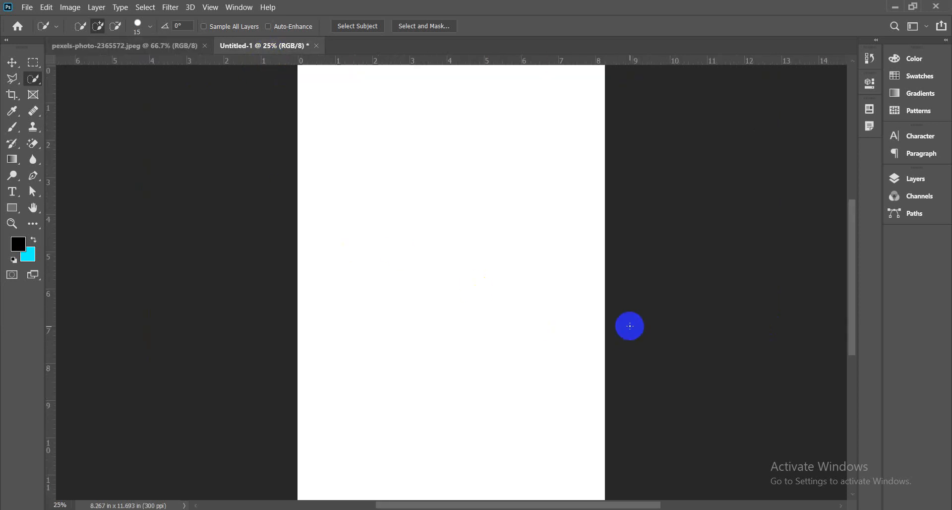
key(ctrl+v)
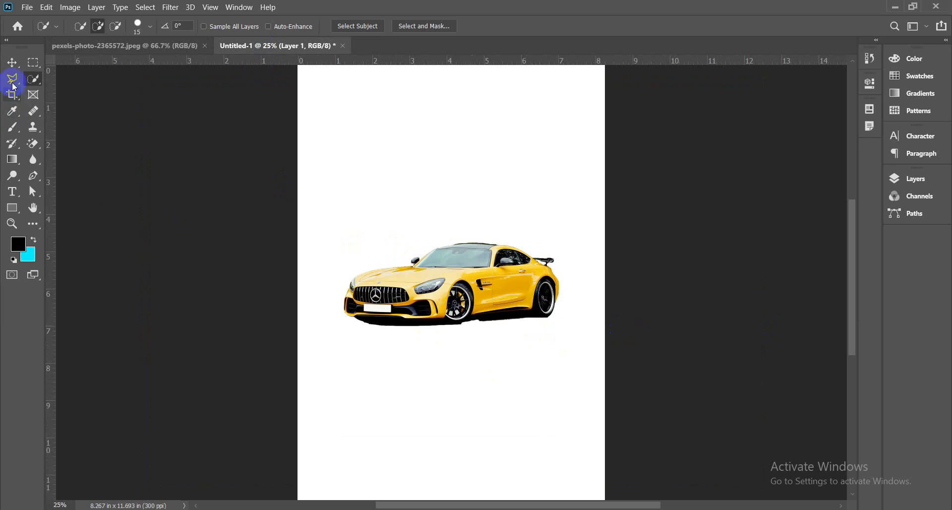
click(13, 62)
drag(442, 244, 474, 272)
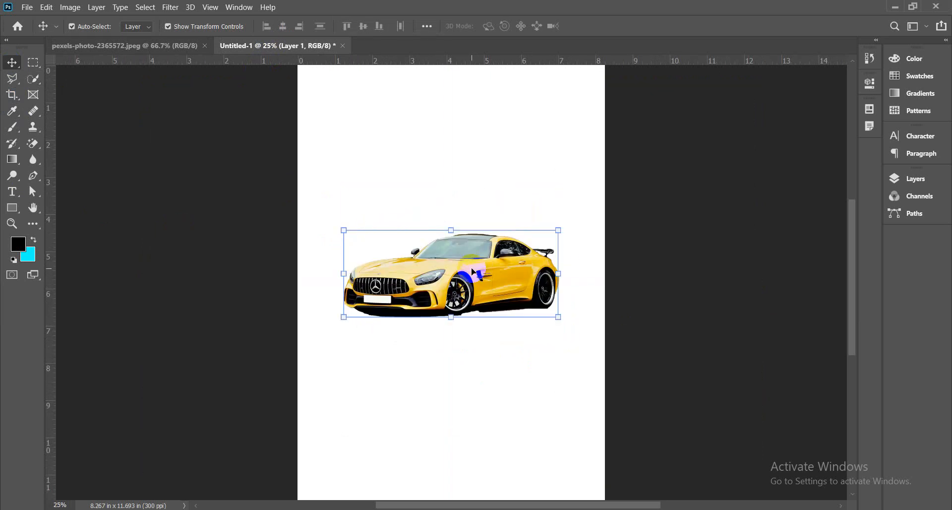
- Choose the regular Eraser tool and set its opacity to 41%
key(ctrl+plus)
key(ctrl+plus)
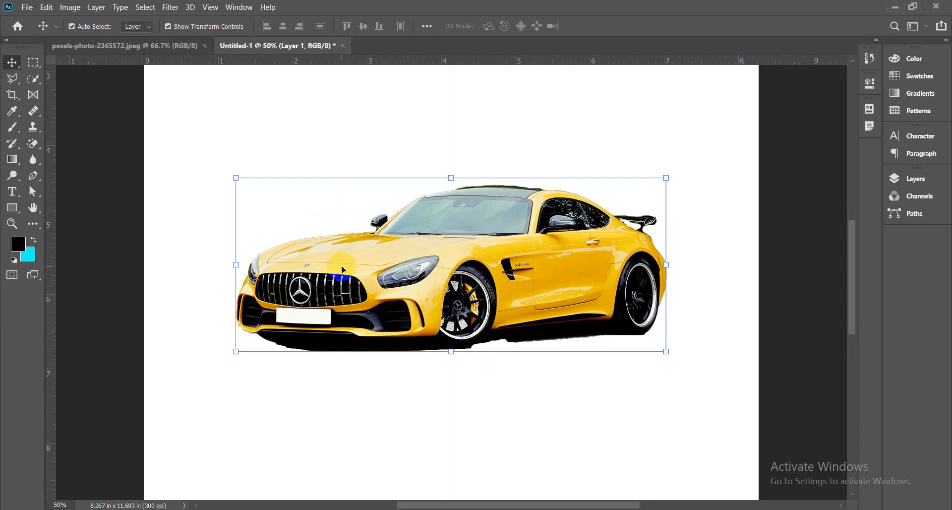
click(357, 157)
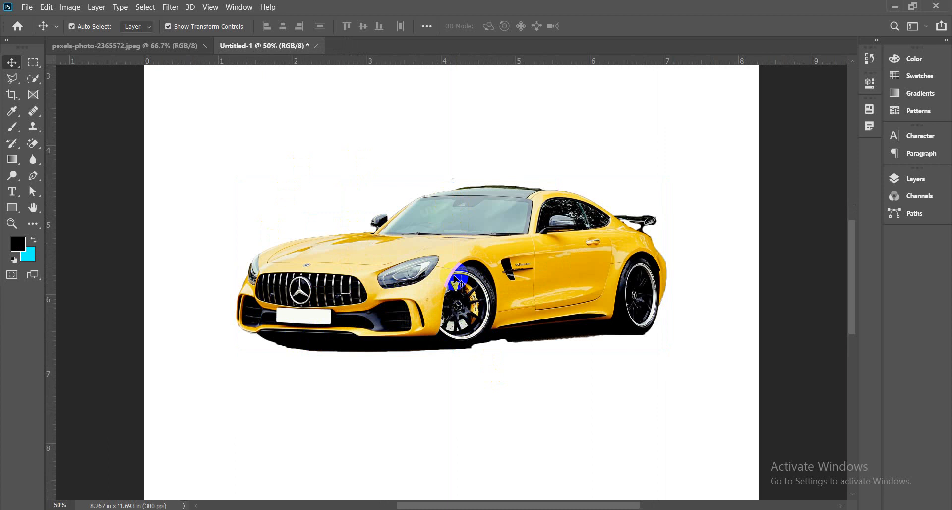
mouse_move(489, 188)
mouse_down()
mouse_move(539, 189)
mouse_move(638, 237)
mouse_move(641, 228)
mouse_up()
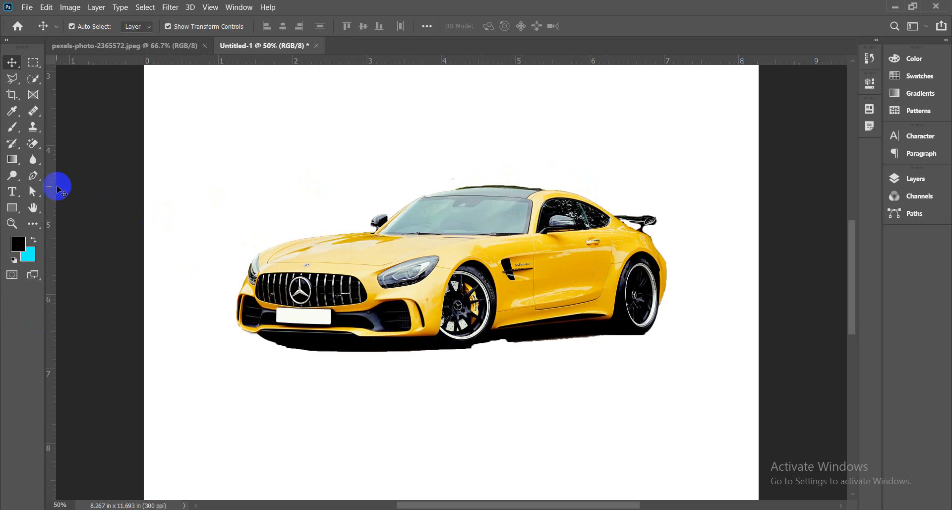
right_click(34, 146)
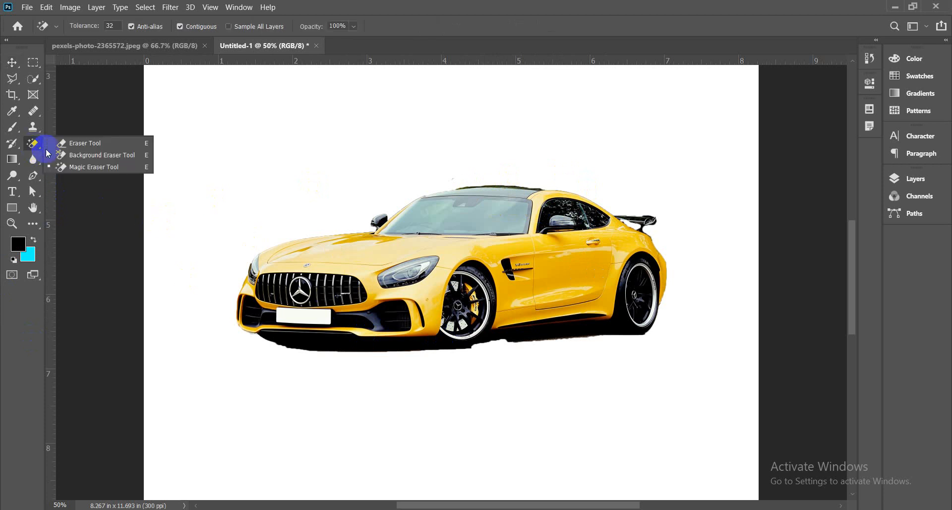
click(83, 147)
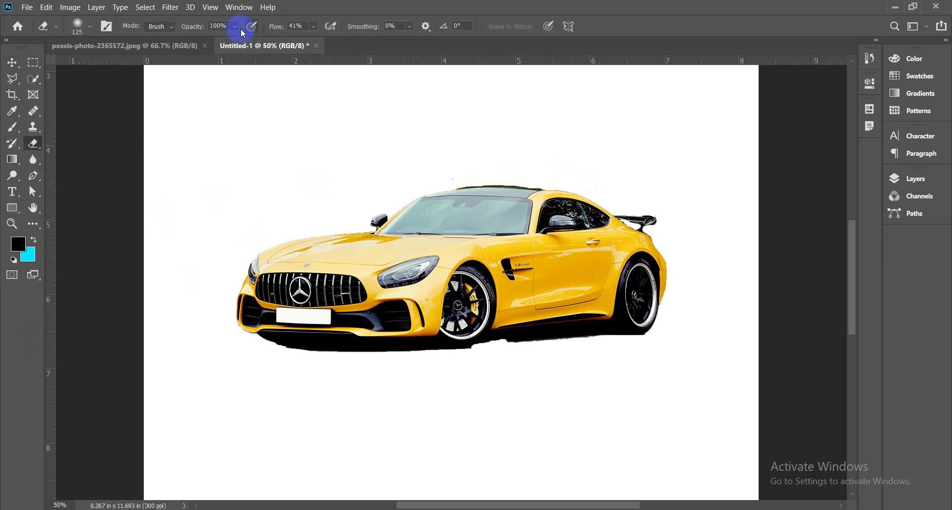
drag(246, 46, 207, 46)
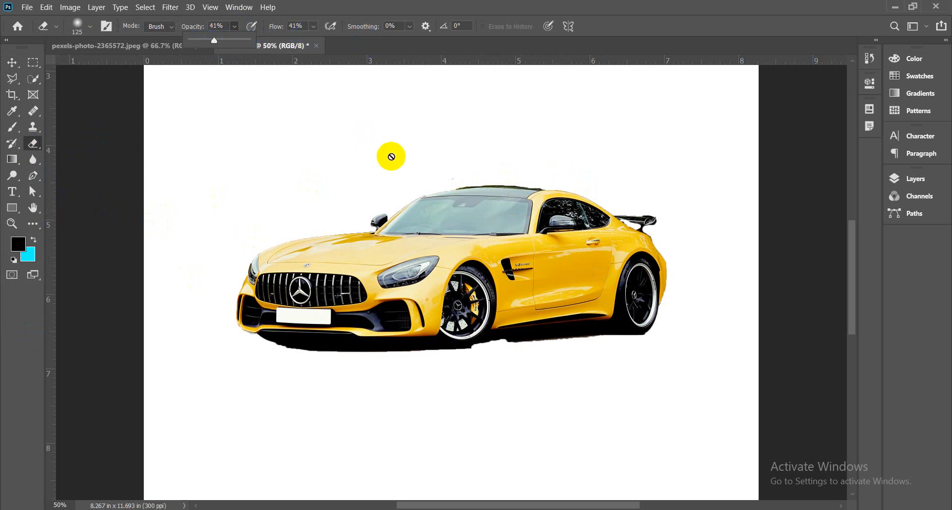
- Show the layer list and make Layer 1, which holds the car, the active layer
click(895, 179)
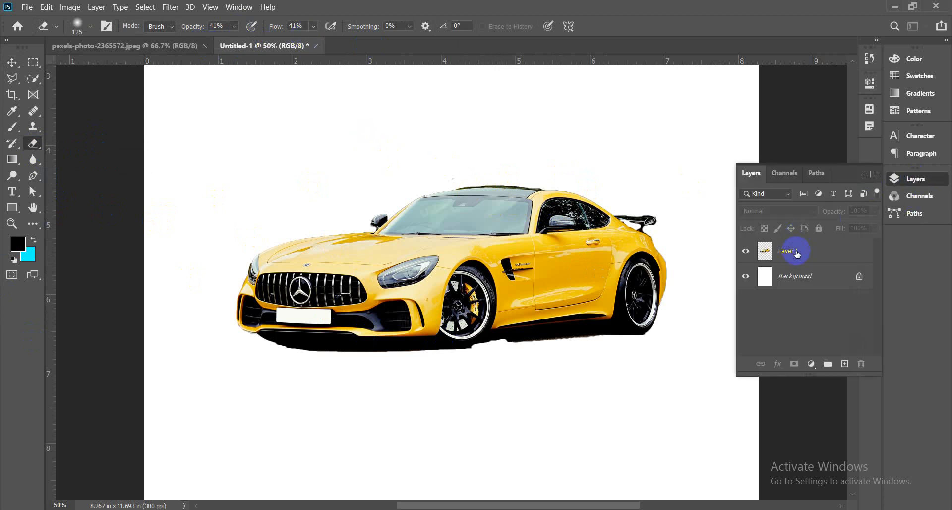
click(797, 254)
click(314, 278)
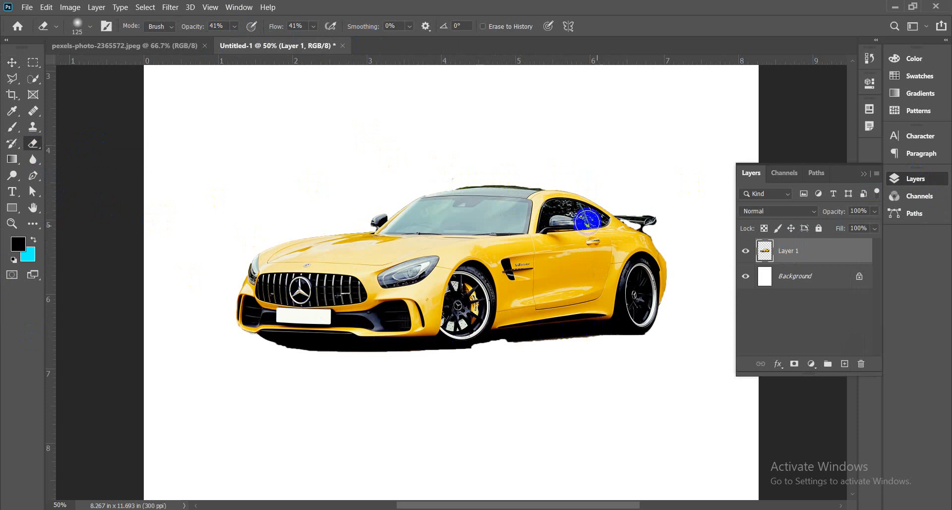
click(805, 279)
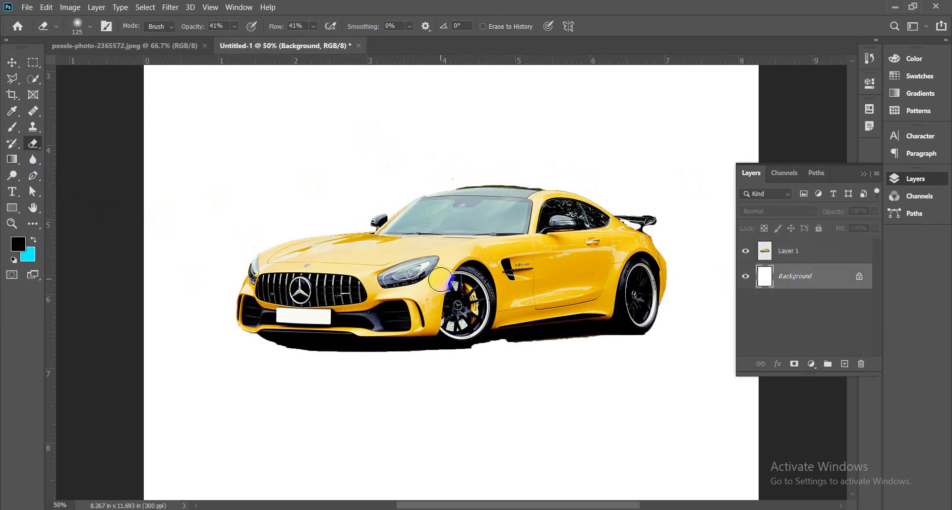
click(795, 365)
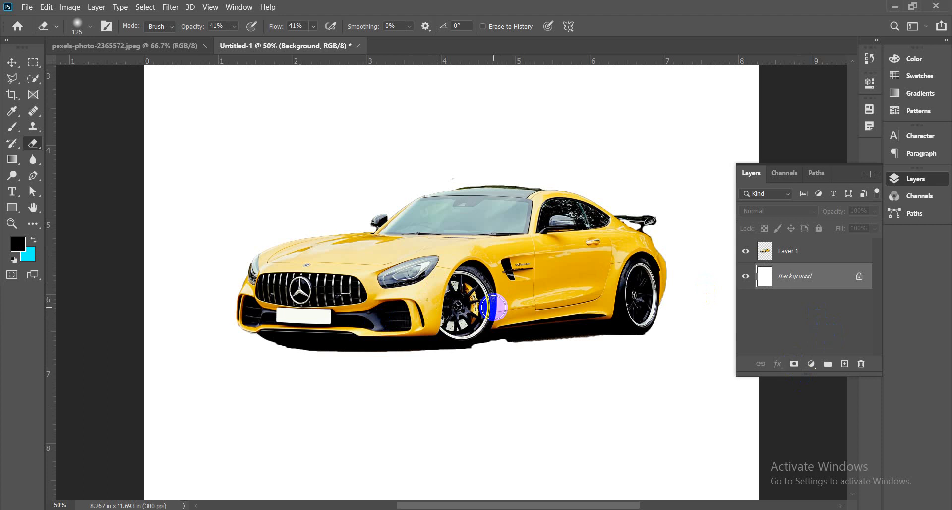
click(794, 256)
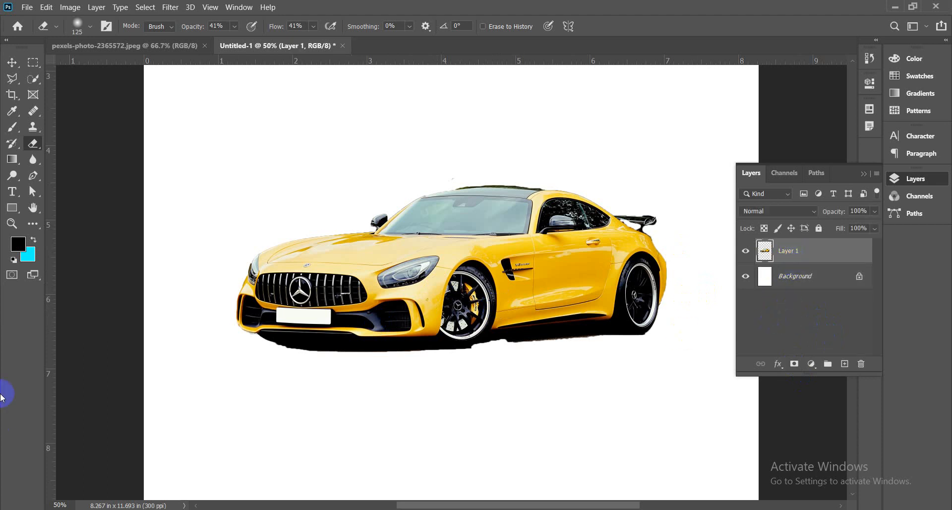
- Set the eraser's opacity to 52% and size to 80 px, and begin fading the shadow beneath the front bumper's outer corner
key(ctrl+plus)
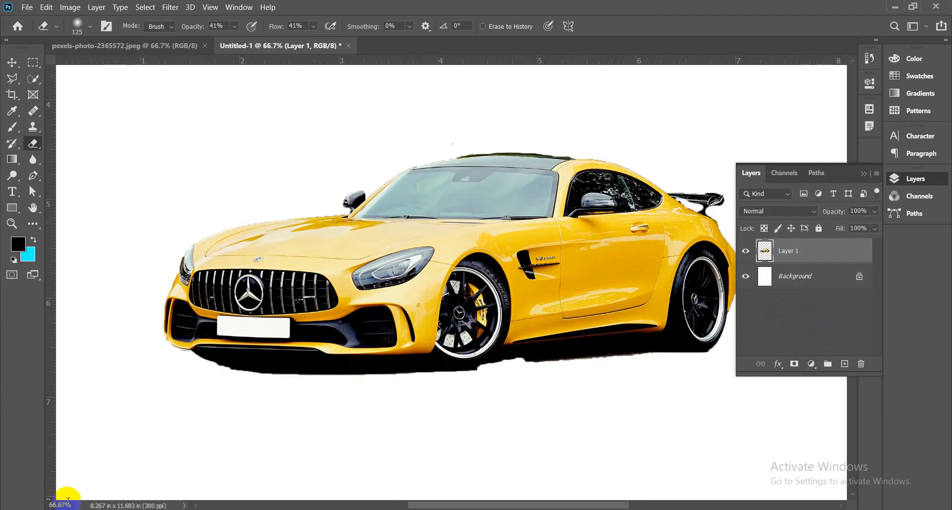
drag(295, 418, 310, 306)
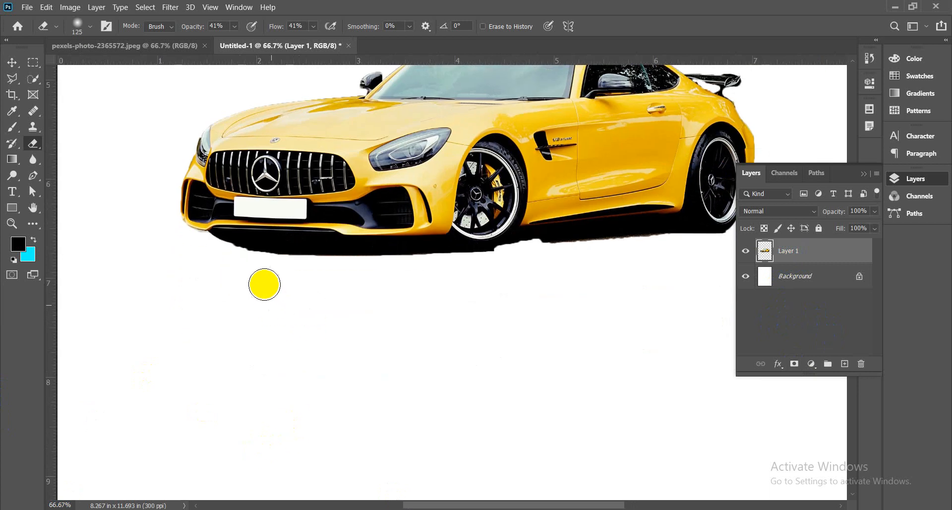
key(bracketleft)
key(bracketleft)
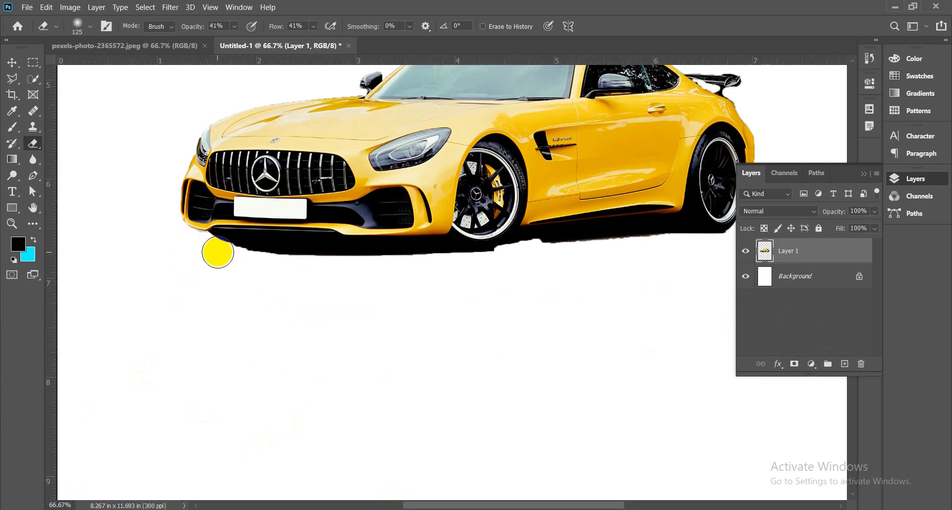
mouse_move(218, 252)
mouse_down()
mouse_move(277, 266)
mouse_move(225, 260)
mouse_move(253, 263)
mouse_up()
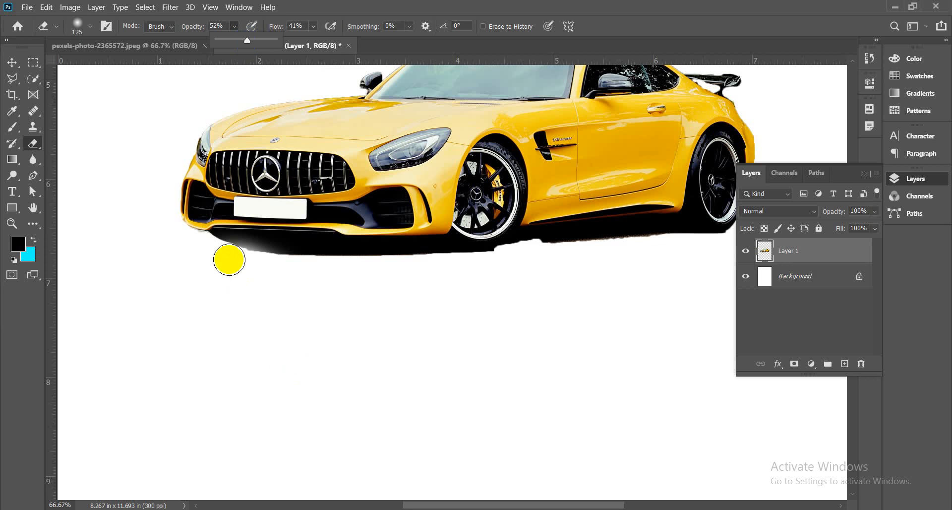
click(240, 263)
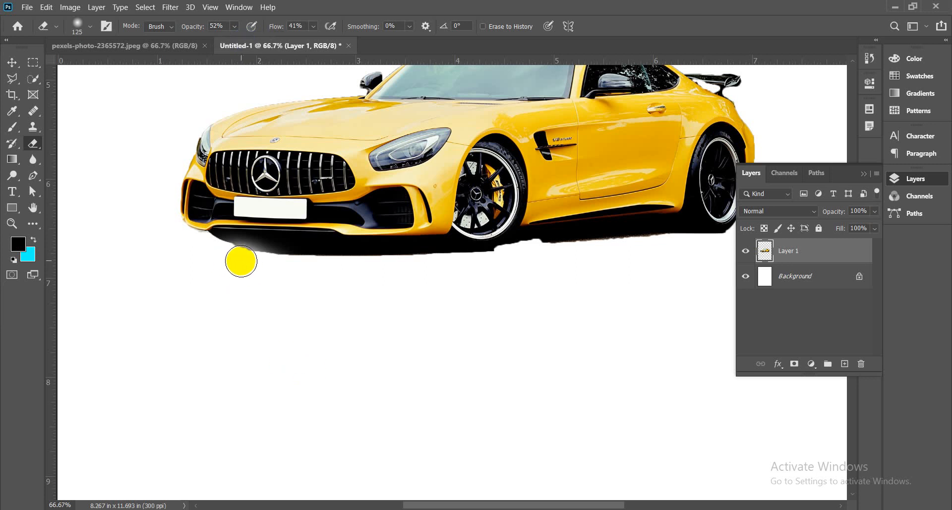
mouse_move(241, 258)
mouse_down()
mouse_move(221, 249)
mouse_move(244, 254)
mouse_up()
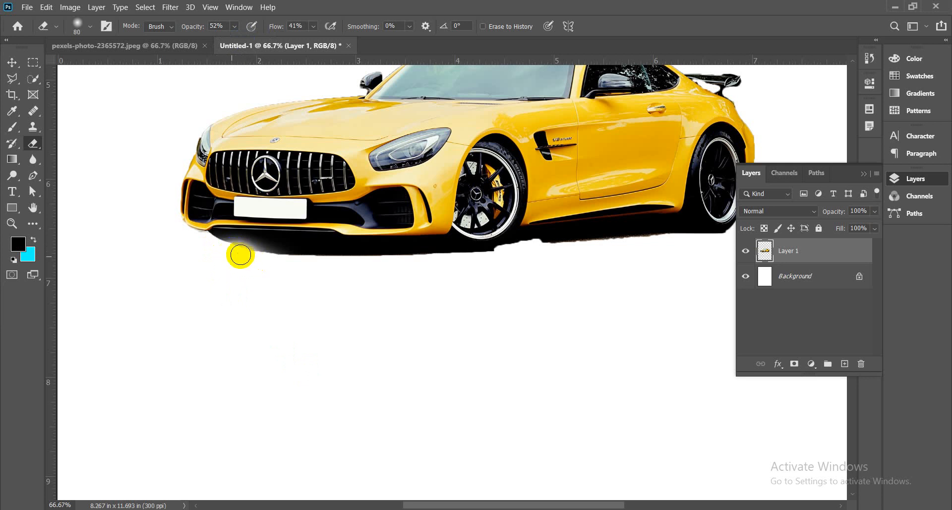
- Fade the hard lower edge of the shadow along the car's underside, from the front bumper to the rear wheel
mouse_move(232, 250)
mouse_down()
mouse_move(340, 269)
mouse_move(282, 259)
mouse_move(413, 266)
mouse_move(359, 263)
mouse_move(503, 256)
mouse_move(264, 260)
mouse_move(504, 254)
mouse_move(281, 261)
mouse_move(302, 330)
mouse_move(260, 295)
mouse_move(300, 265)
mouse_move(353, 266)
mouse_move(266, 252)
mouse_move(500, 255)
mouse_move(261, 258)
mouse_move(495, 261)
mouse_move(476, 257)
mouse_up()
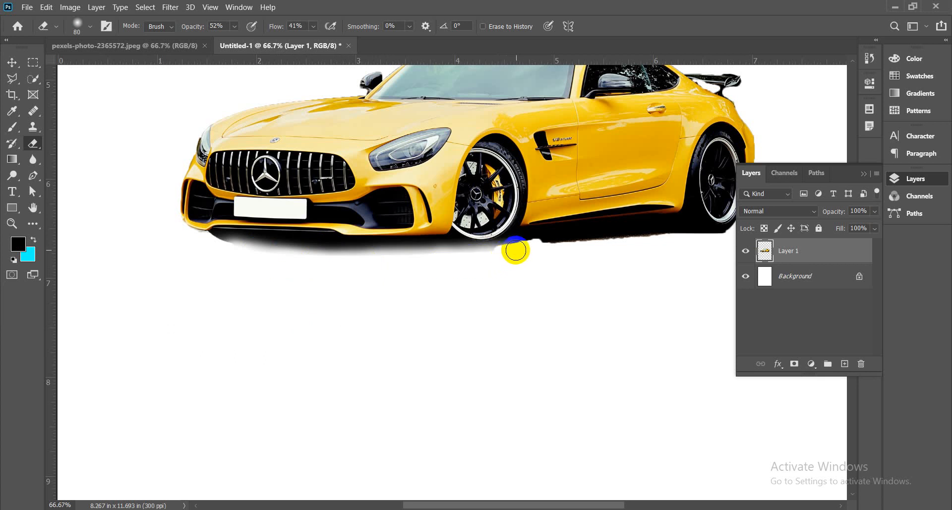
mouse_move(509, 251)
mouse_down()
mouse_move(707, 236)
mouse_move(546, 247)
mouse_up()
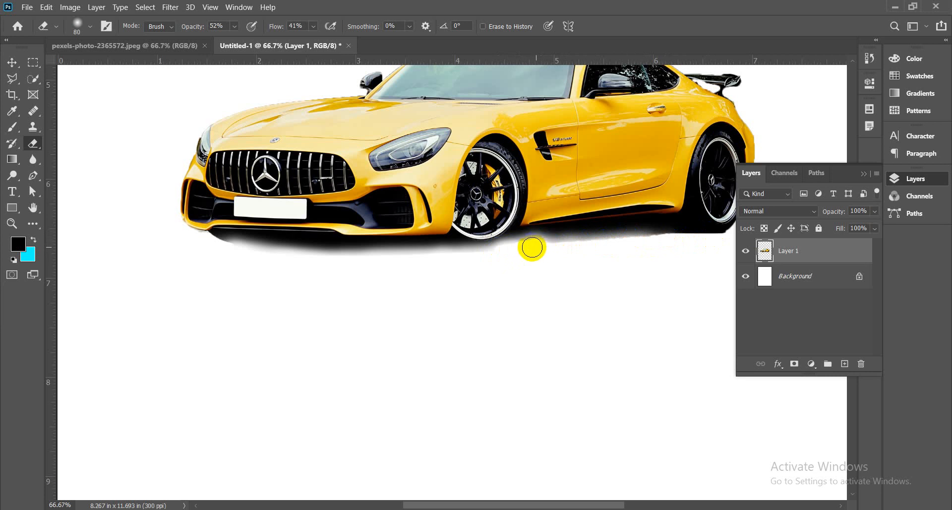
mouse_move(519, 248)
mouse_down()
mouse_move(487, 255)
mouse_move(550, 241)
mouse_move(566, 249)
mouse_move(544, 246)
mouse_move(709, 244)
mouse_move(644, 242)
mouse_move(693, 238)
mouse_move(673, 243)
mouse_up()
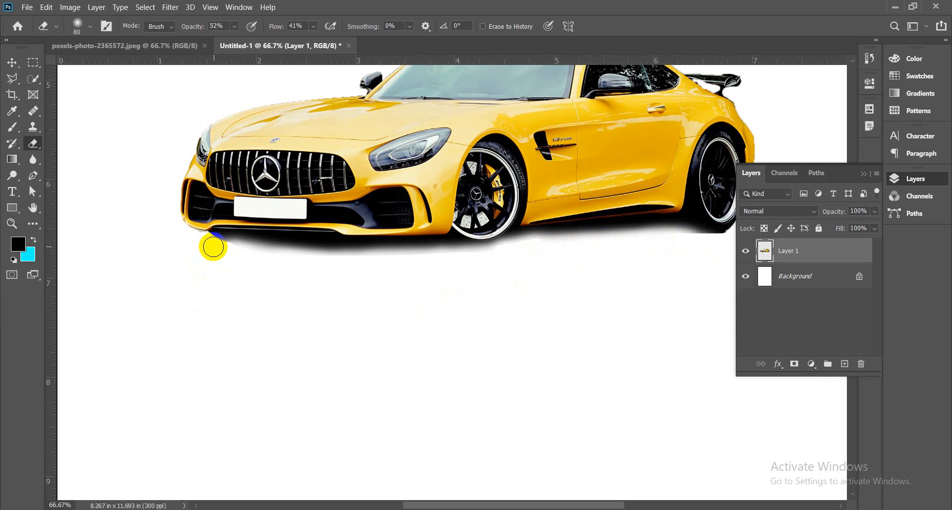
- Touch up the shadow under the front bumper and rear wheel, and erase the stray fringe above the roof
mouse_move(220, 248)
mouse_down()
mouse_move(208, 238)
mouse_move(222, 248)
mouse_up()
scroll(703, 440, down, 2)
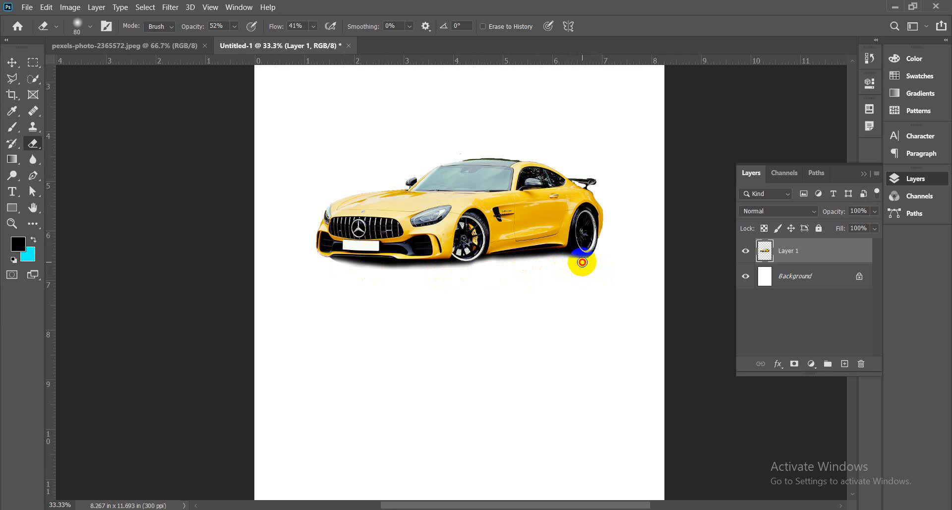
drag(582, 262, 591, 259)
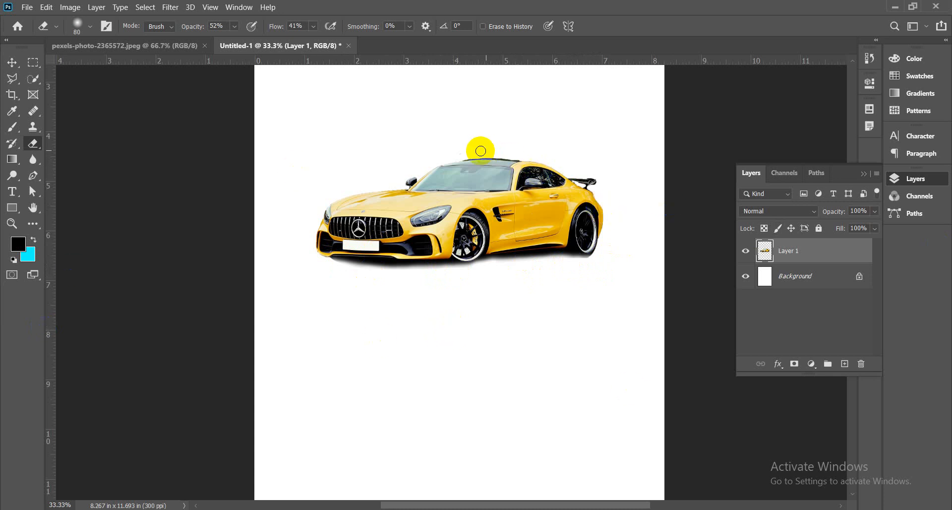
drag(464, 157, 521, 155)
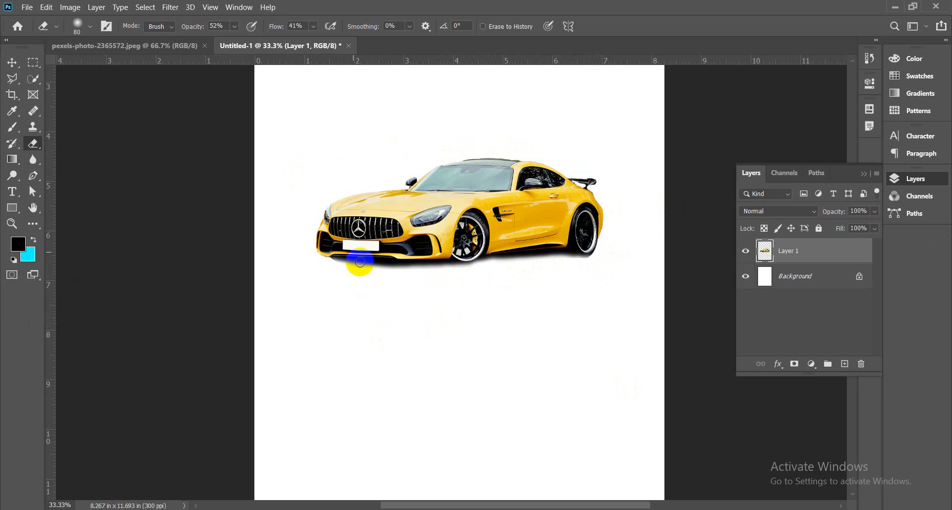
drag(357, 259, 425, 251)
- Move the car slightly to the left on the white page
click(12, 63)
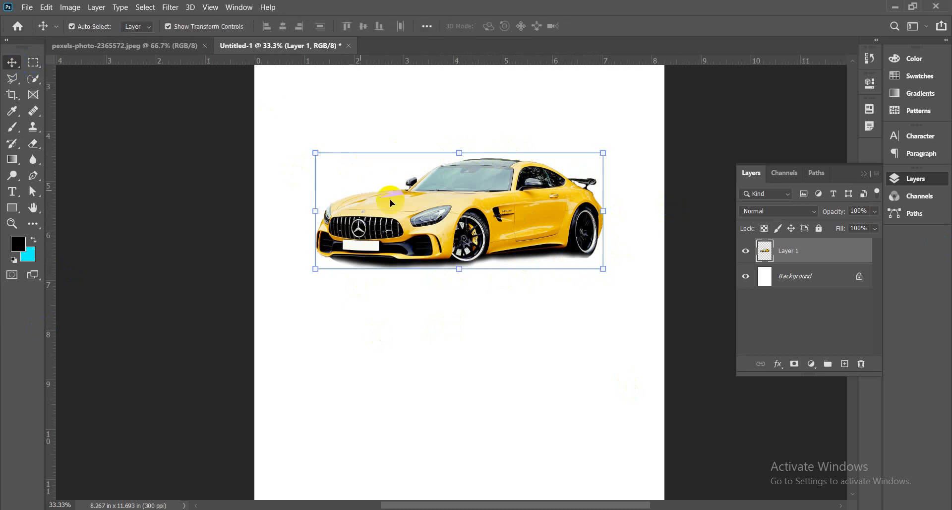
click(493, 212)
drag(494, 212, 482, 212)
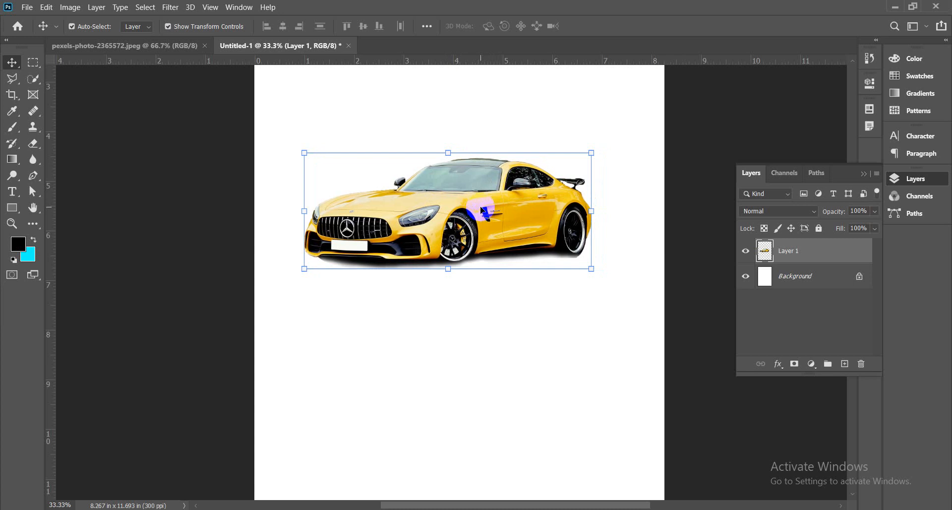
click(457, 288)
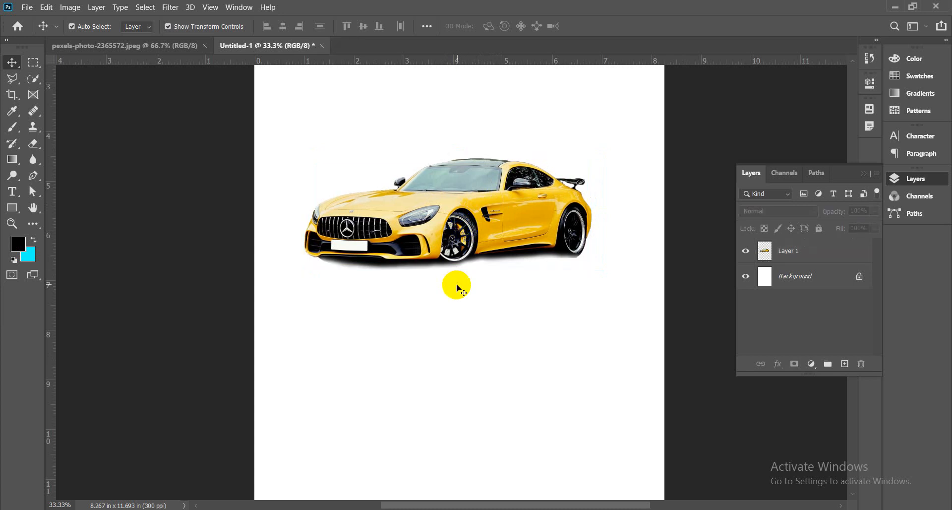
click(479, 250)
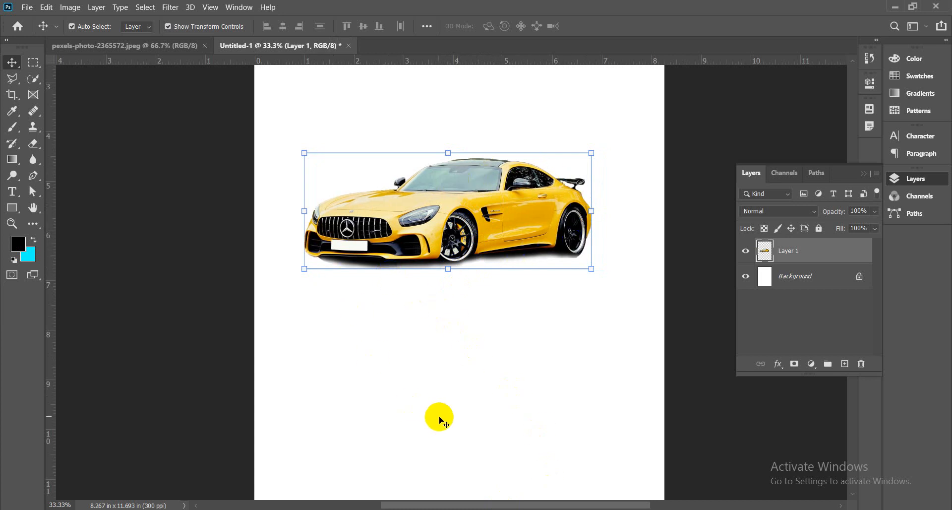
click(438, 372)
click(455, 246)
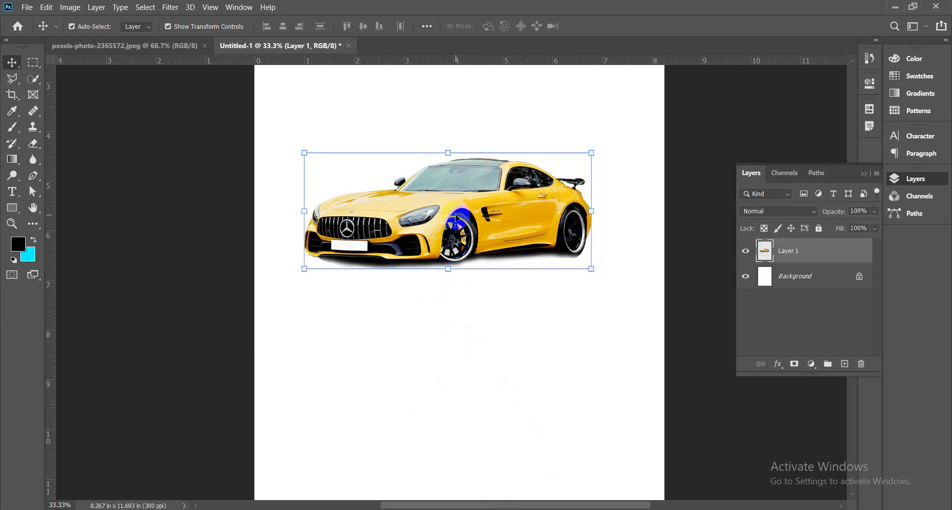
click(433, 339)
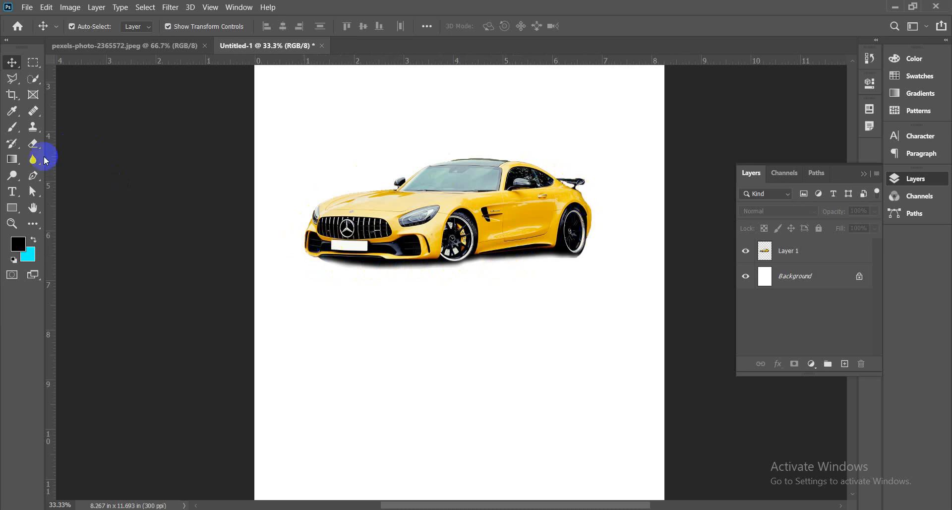
- Return to the Eraser tool and review its brush size and hardness settings
drag(34, 147, 87, 142)
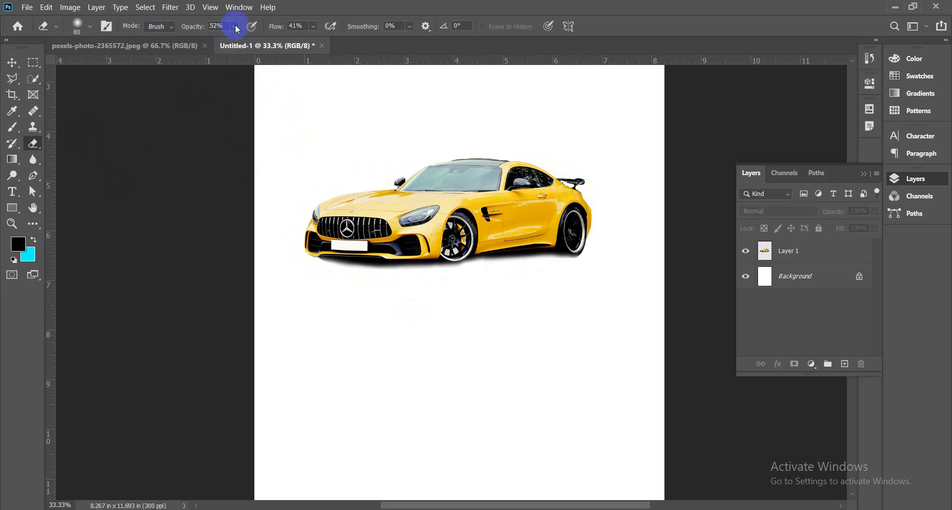
click(92, 27)
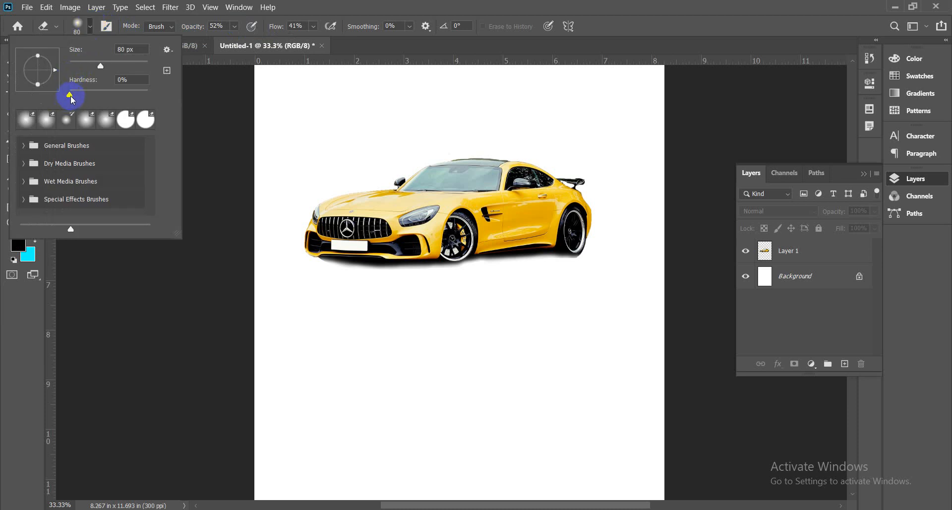
click(698, 17)
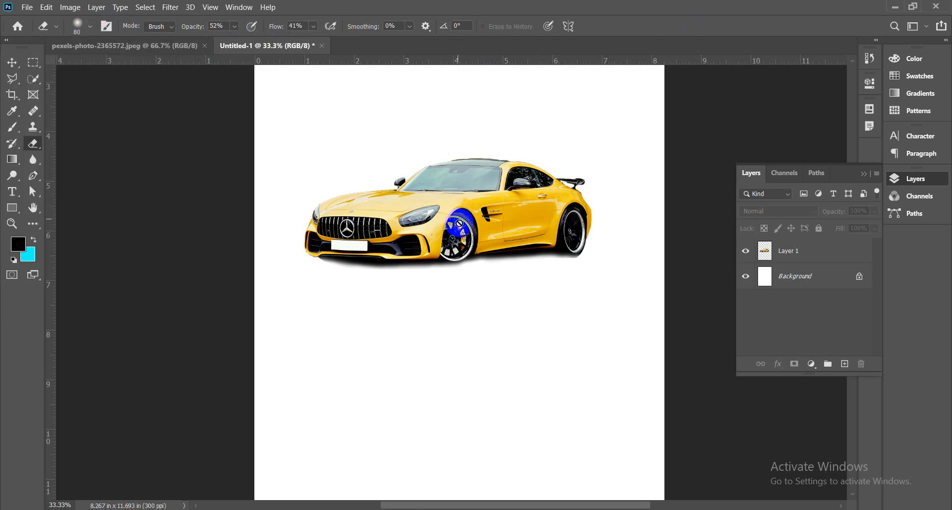
- Select Layer 1 and place a duplicate of the car directly below the original
click(800, 256)
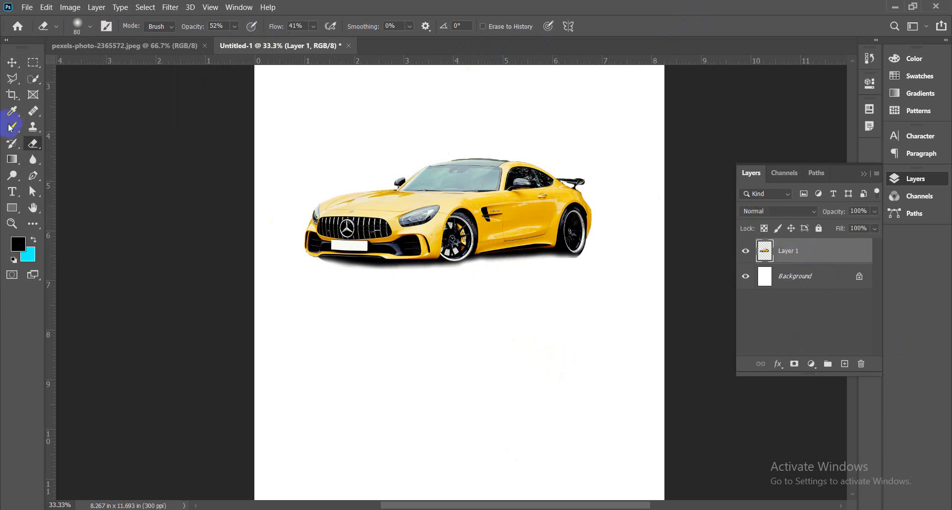
click(12, 62)
click(456, 207)
click(460, 215)
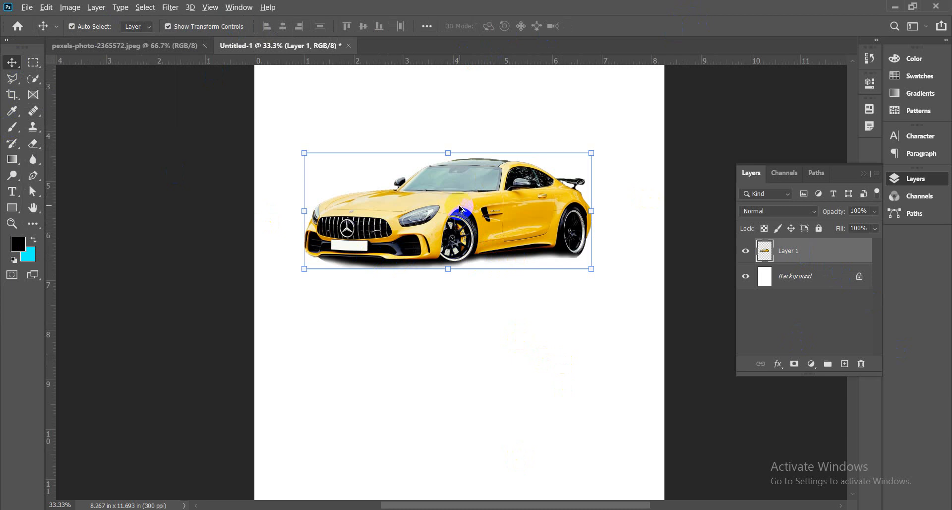
alt+drag(460, 202, 460, 319)
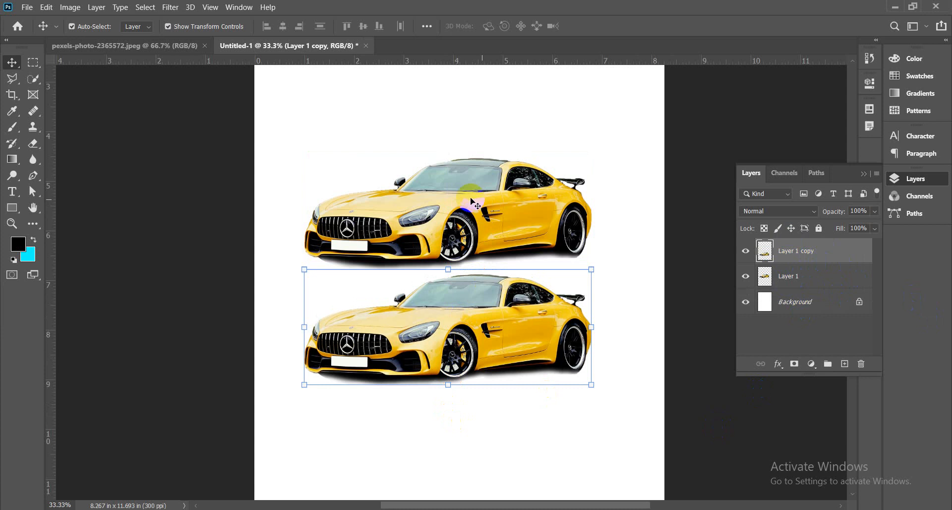
- Flip the duplicate car layer vertically
click(47, 7)
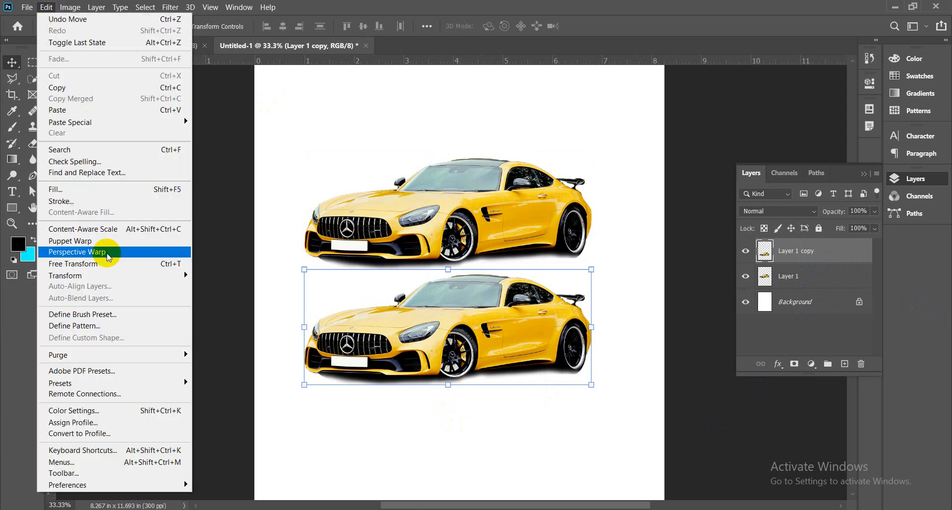
mouse_move(102, 274)
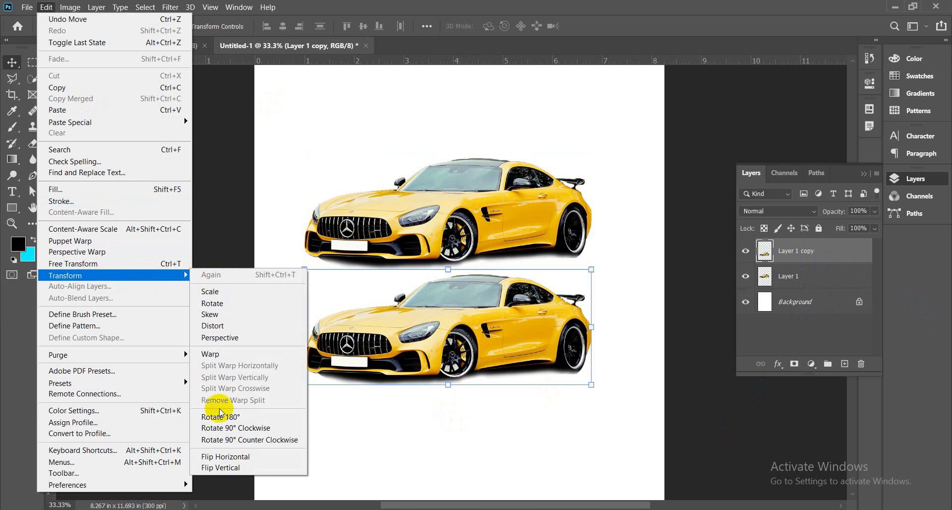
click(235, 468)
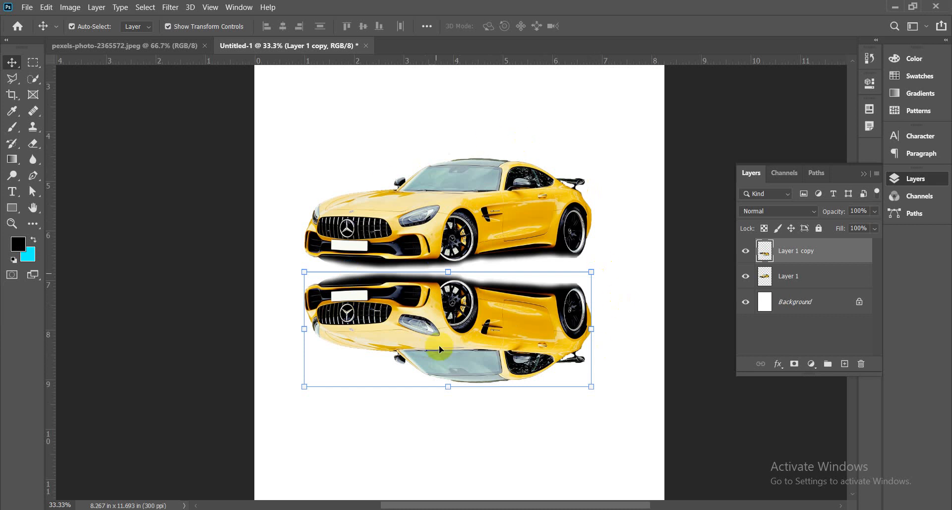
- Nudge the flipped copy straight up until its edge meets the shadow beneath the original car
key(shift+Up)
key(shift+Up)
key(shift+Up)
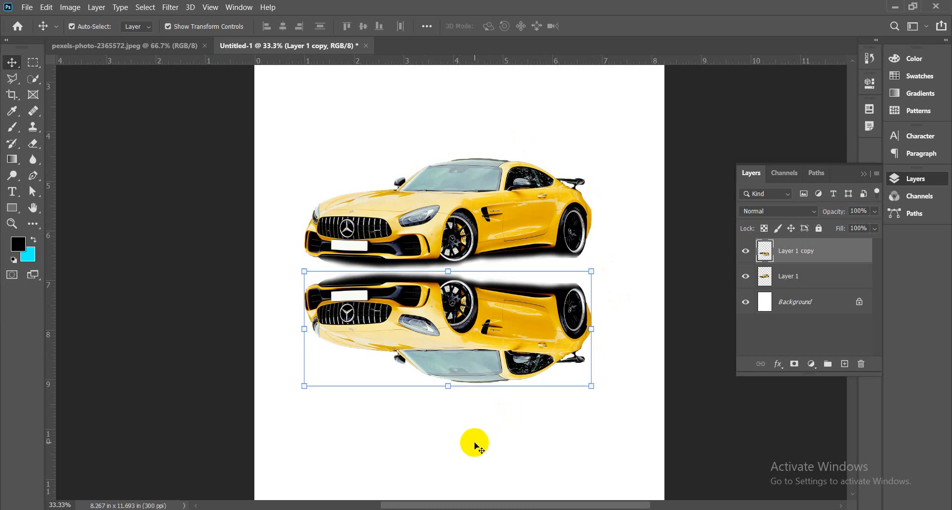
key(shift+Up)
key(shift+Up)
key(shift+Up)
key(shift+Up)
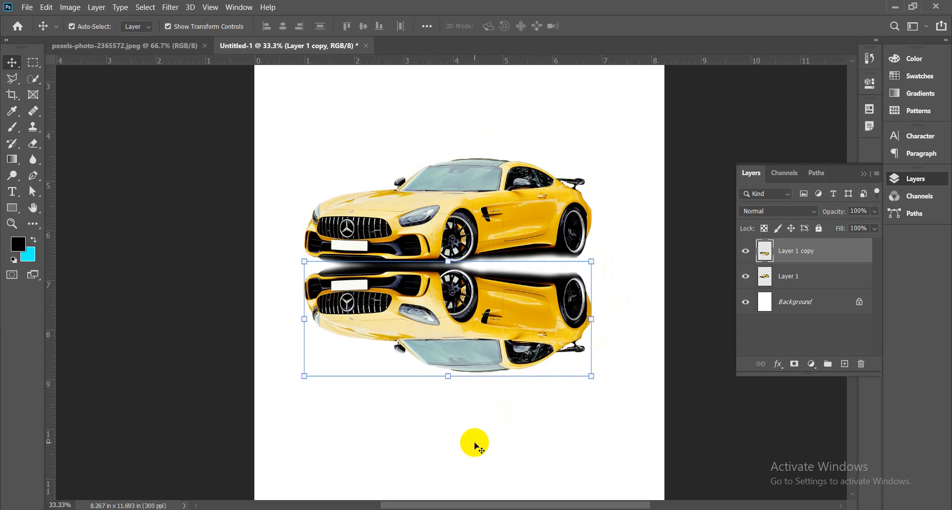
click(527, 359)
click(482, 316)
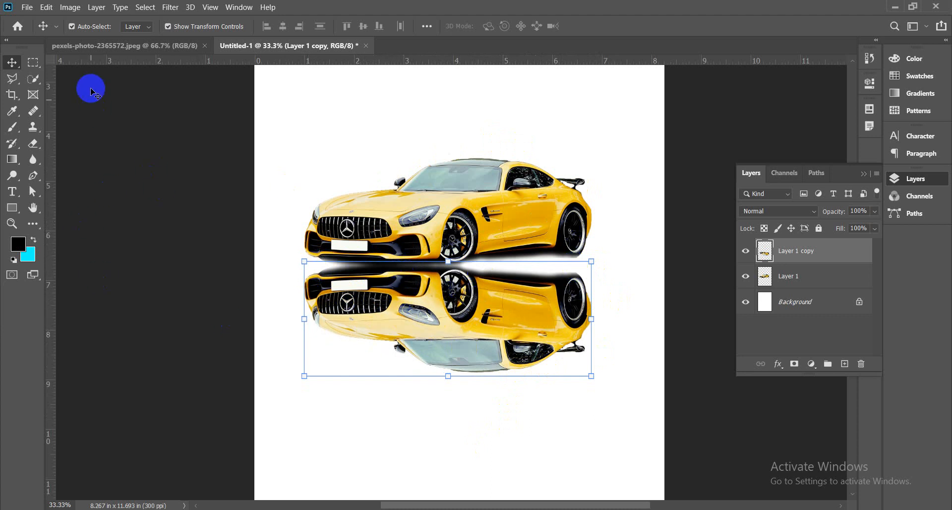
- Start a Free Transform on the flipped car copy and try rotating it about 3 degrees counter-clockwise, undoing each attempt
click(47, 7)
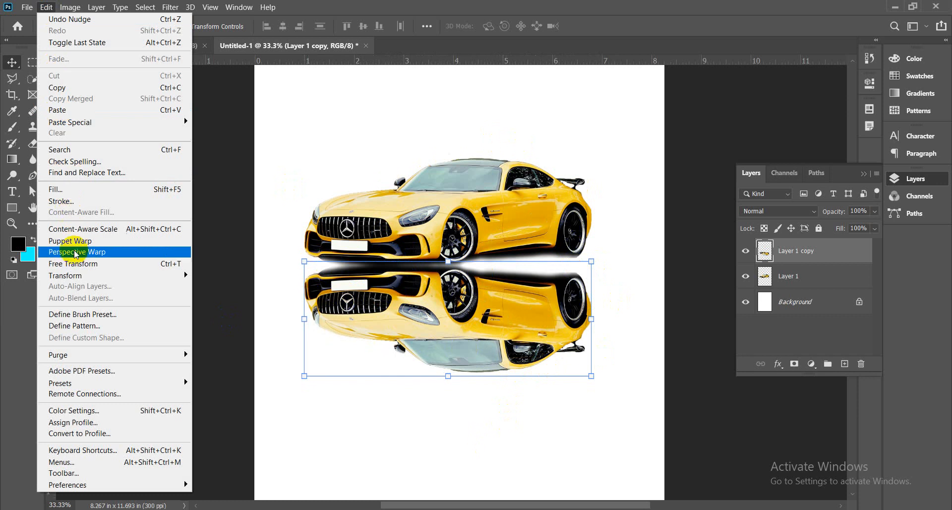
click(178, 268)
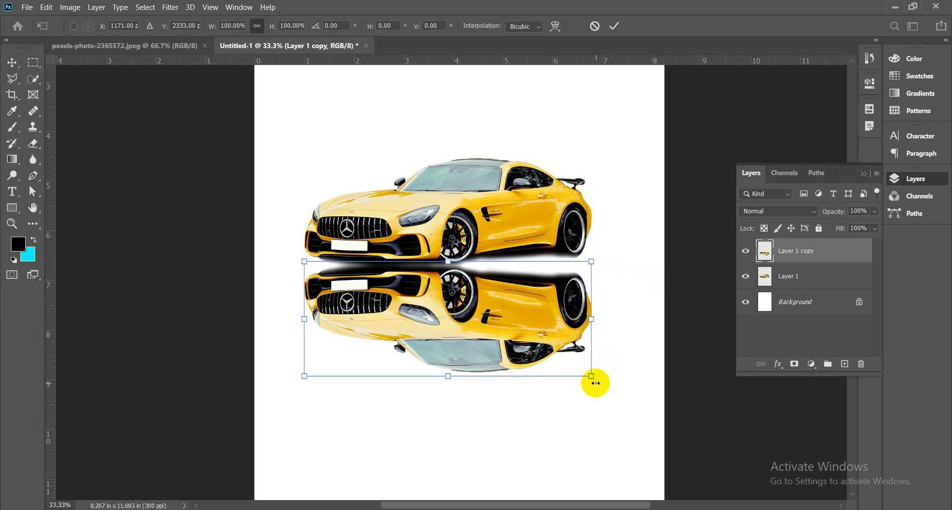
drag(602, 385, 607, 378)
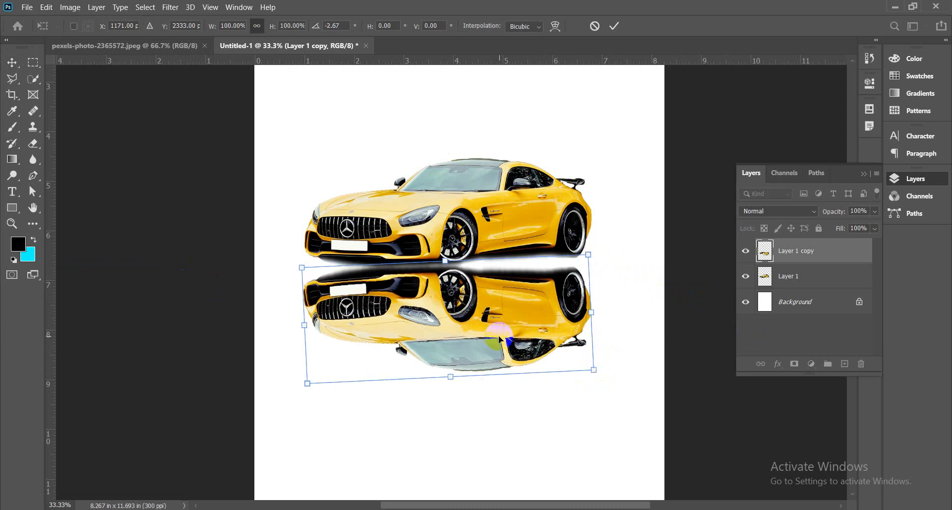
key(ctrl+z)
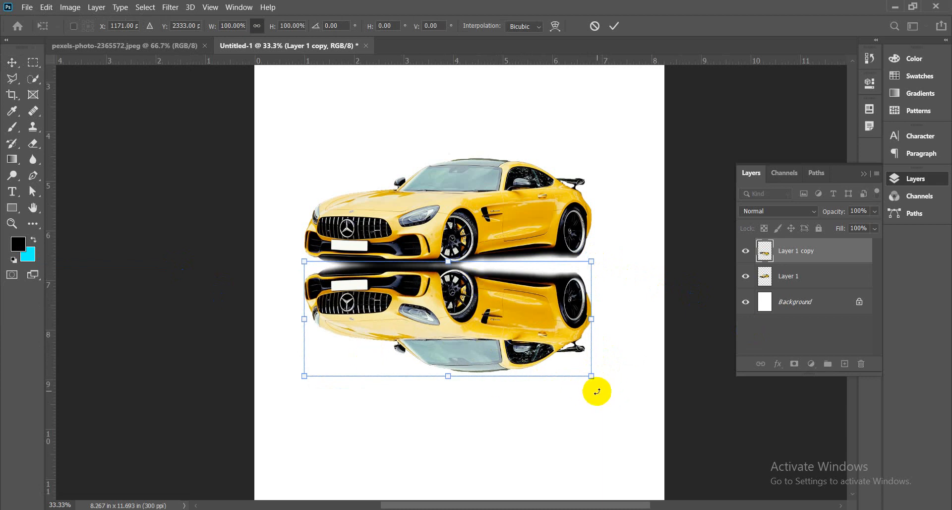
drag(597, 391, 602, 386)
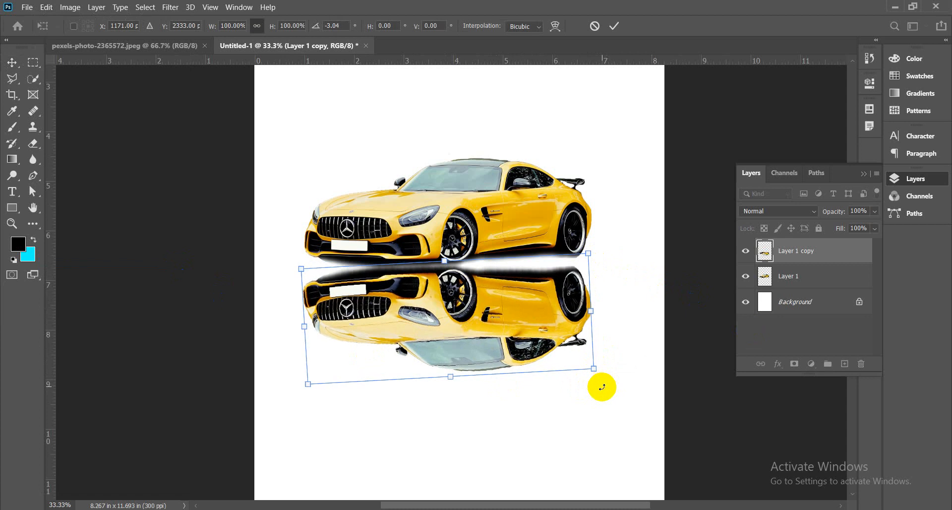
key(ctrl+z)
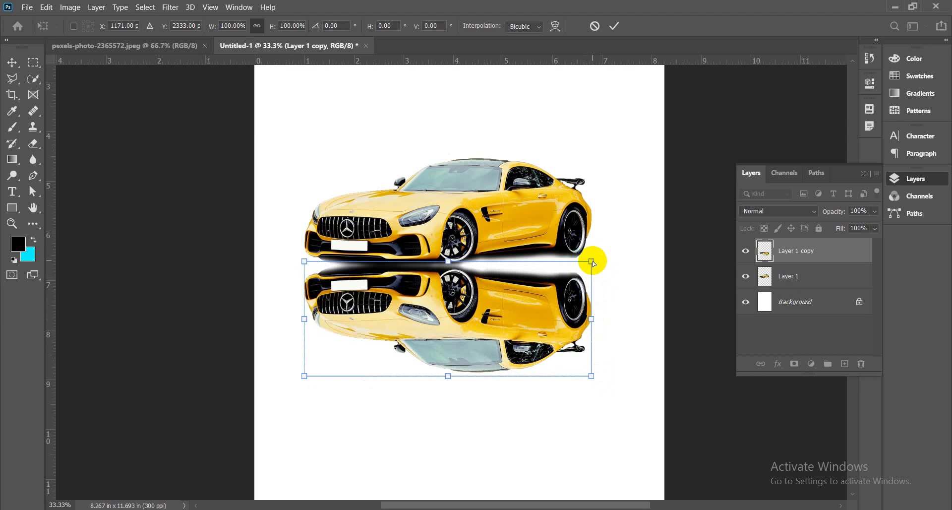
- Distort the flipped copy's rear corners outward so its upper edge follows the original car's slanted base, scale it down slightly, and apply the transform
mouse_move(593, 263)
mouse_down()
mouse_move(587, 243)
mouse_move(606, 263)
mouse_move(596, 248)
mouse_up()
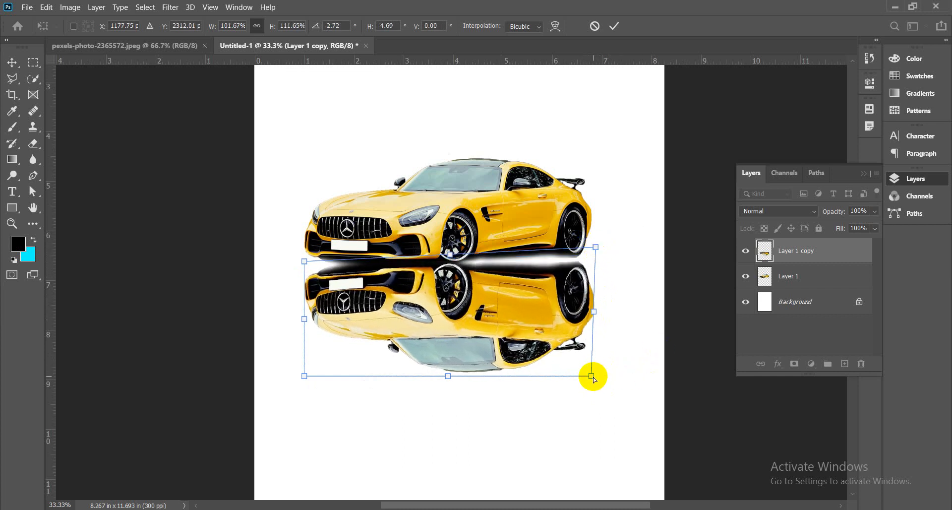
drag(593, 377, 625, 396)
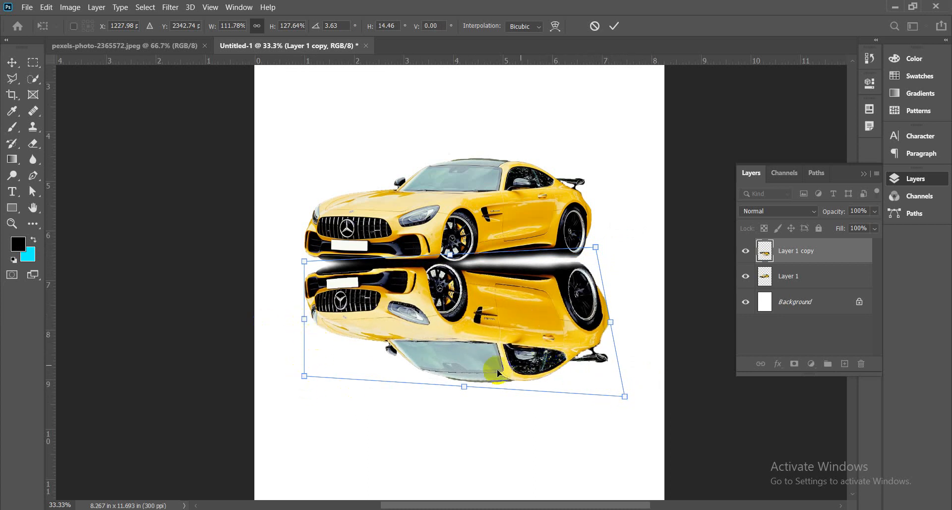
drag(464, 387, 467, 381)
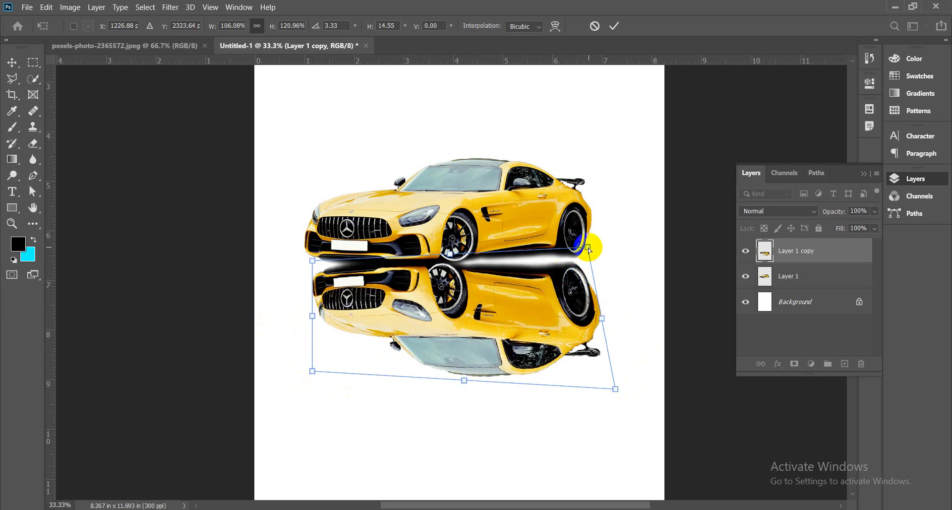
drag(592, 248, 593, 242)
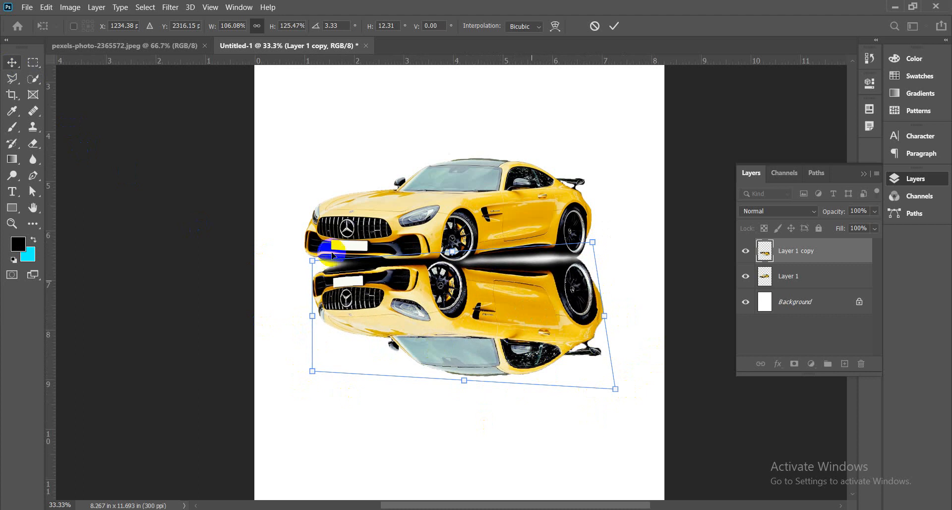
click(615, 26)
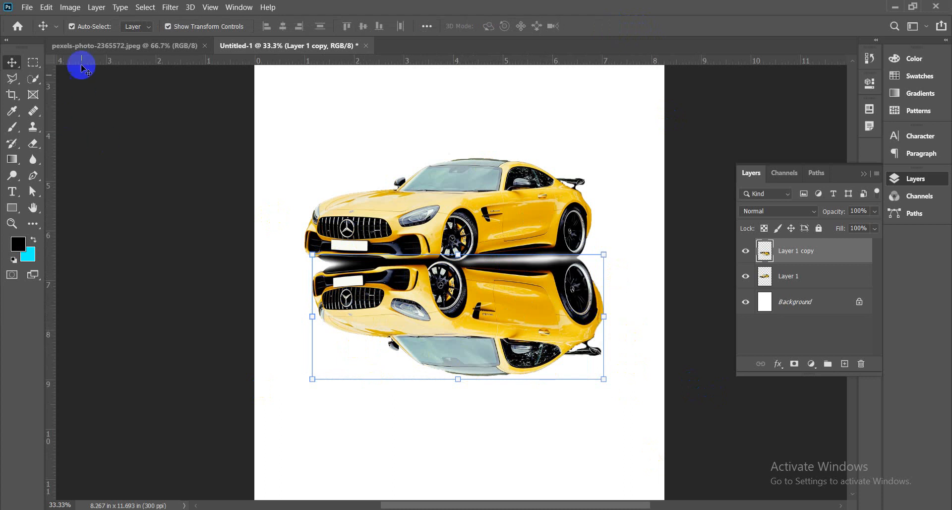
- Warp the flipped copy with Free Transform, raising its lower edge and pulling the lower front corner inward
click(47, 8)
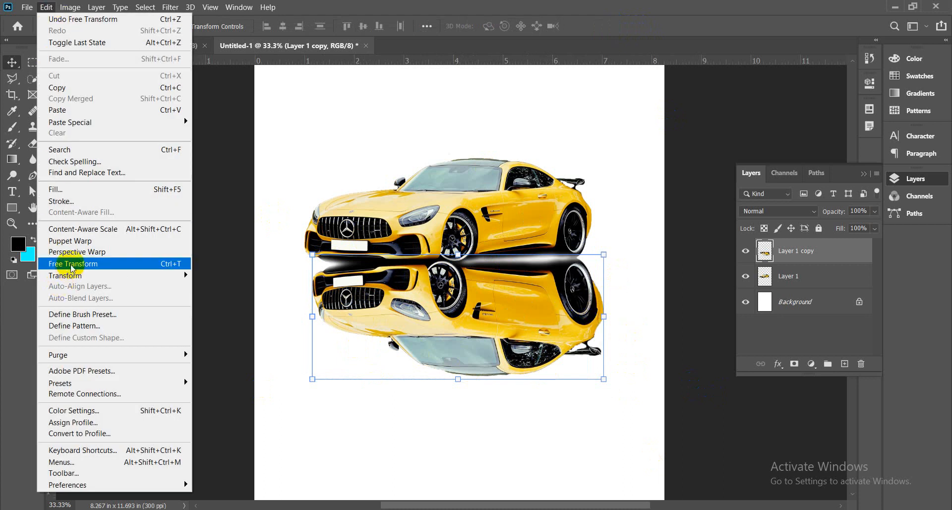
click(166, 266)
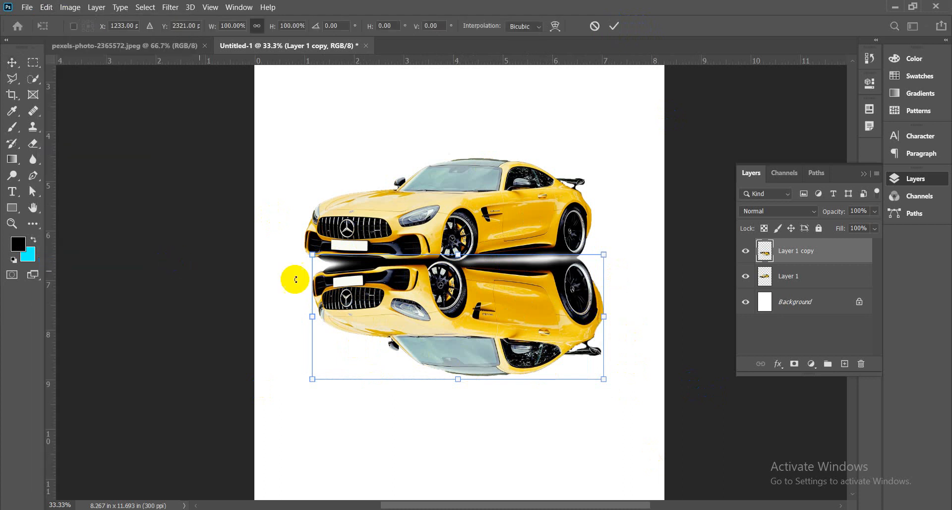
click(555, 27)
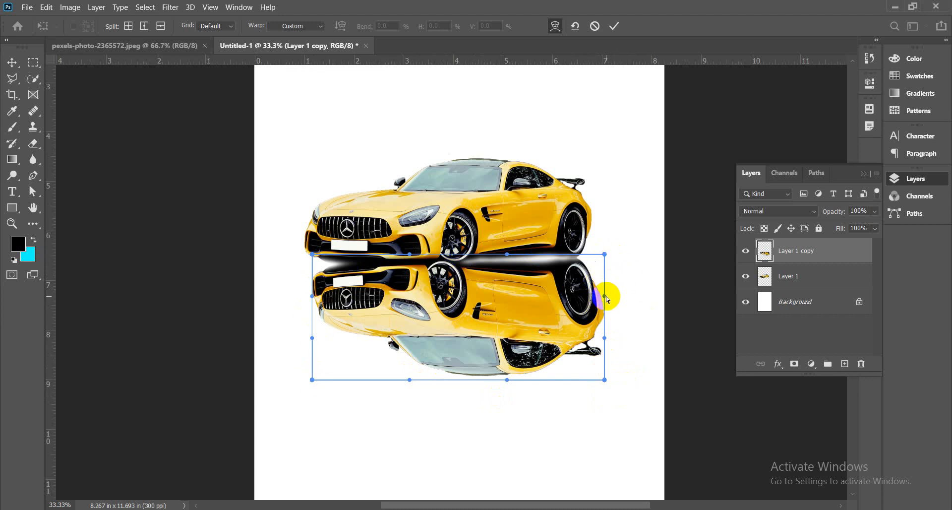
mouse_move(605, 341)
mouse_down()
mouse_move(595, 342)
mouse_move(603, 338)
mouse_up()
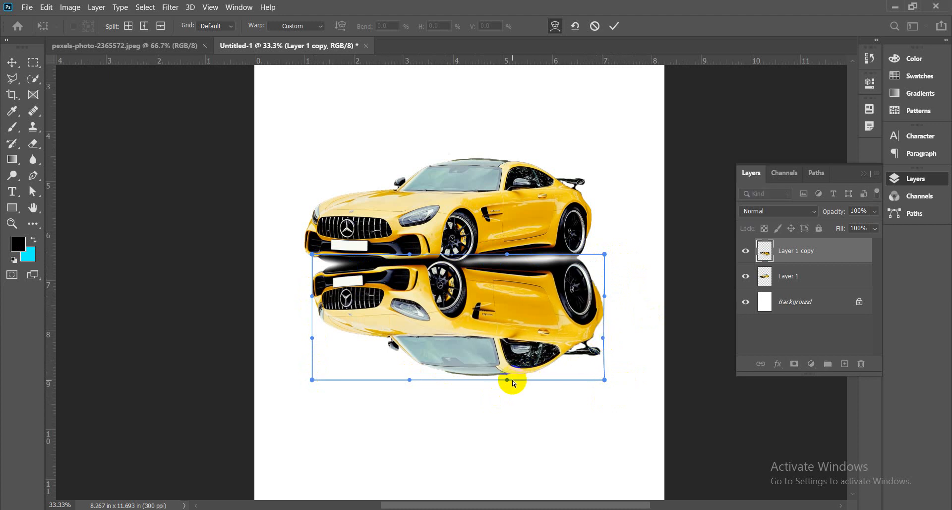
mouse_move(509, 380)
mouse_down()
mouse_move(521, 349)
mouse_move(513, 347)
mouse_move(515, 438)
mouse_move(508, 367)
mouse_up()
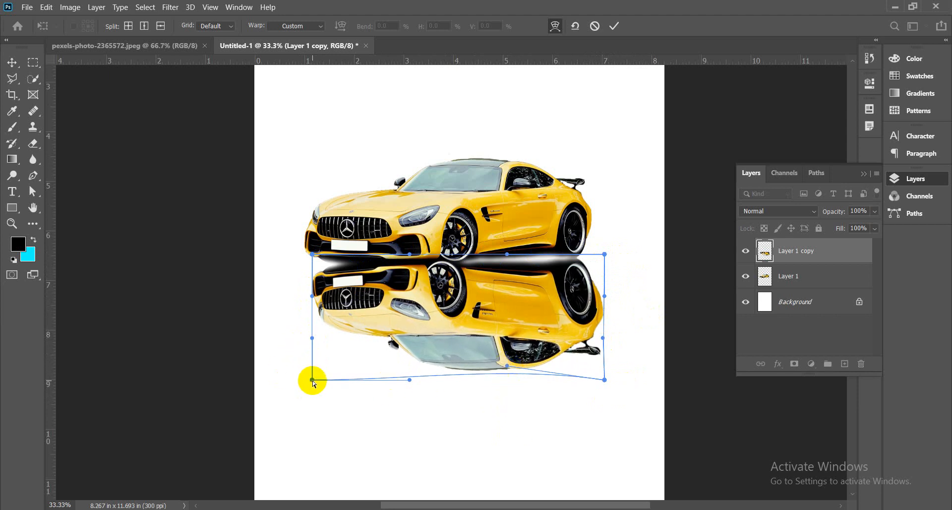
drag(312, 380, 336, 353)
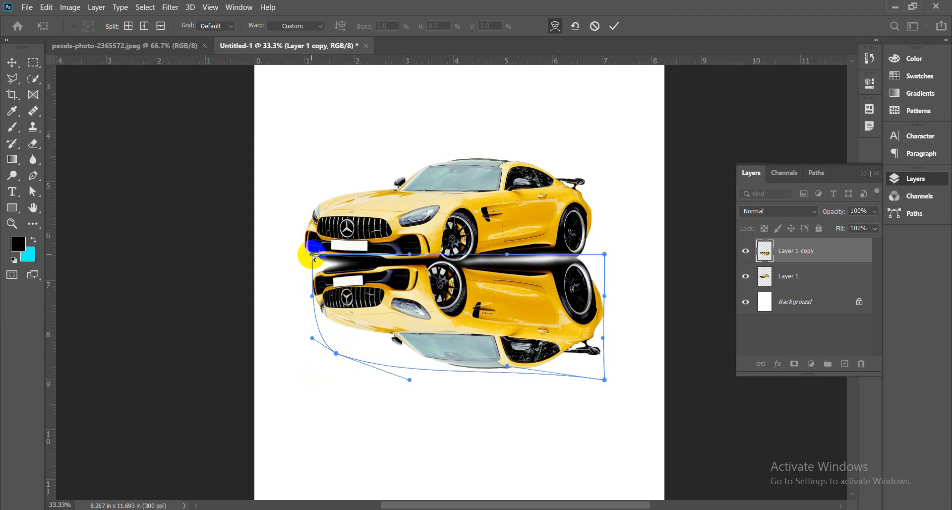
- Warp the flipped copy's upper edge so its front bumper and rear underside meet the original car, and apply the warp
drag(312, 256, 296, 244)
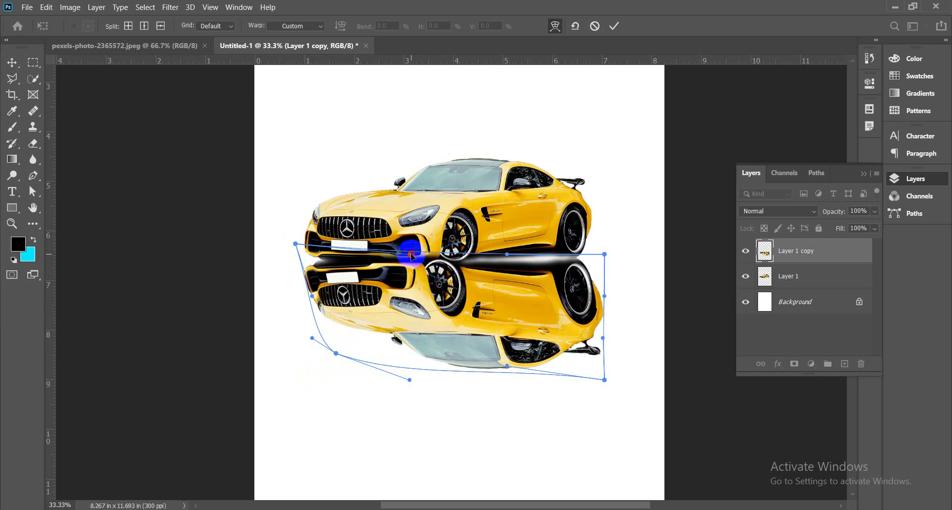
drag(412, 257, 418, 264)
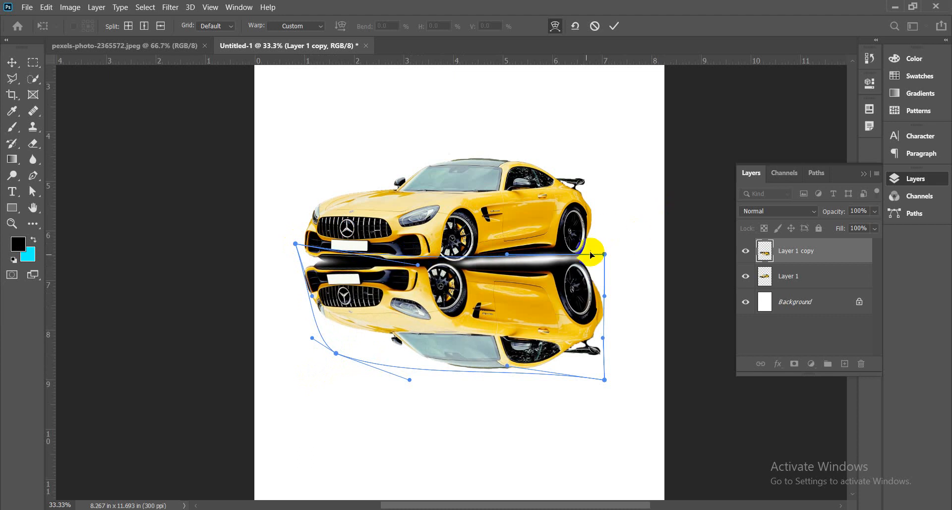
mouse_move(607, 255)
mouse_down()
mouse_move(598, 252)
mouse_move(606, 247)
mouse_up()
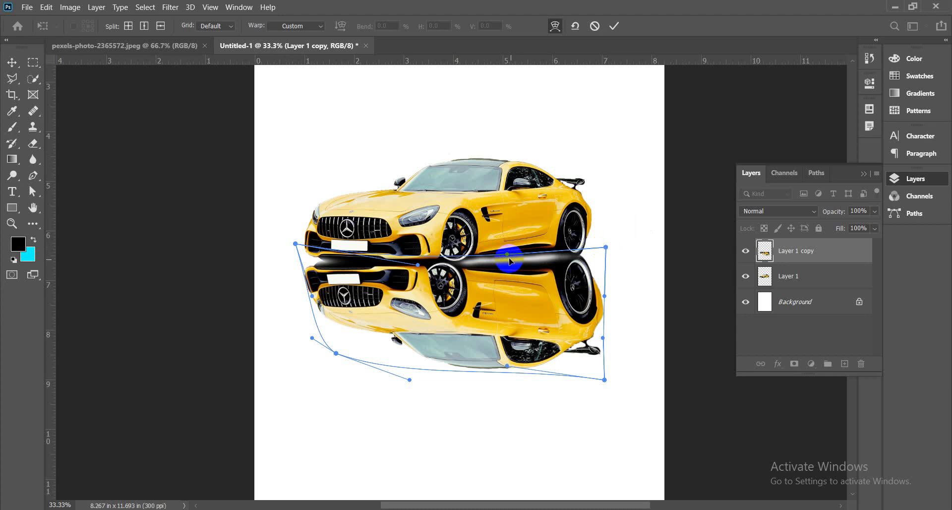
drag(508, 256, 508, 245)
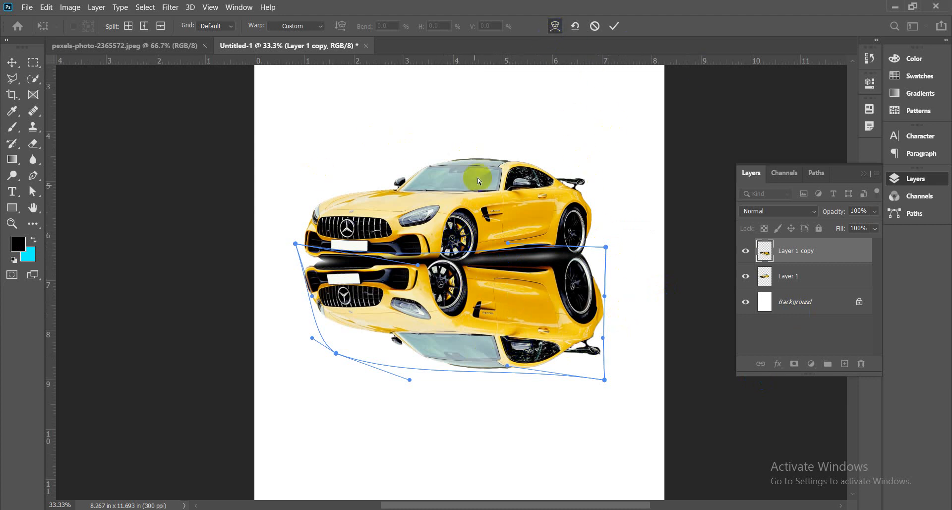
click(615, 27)
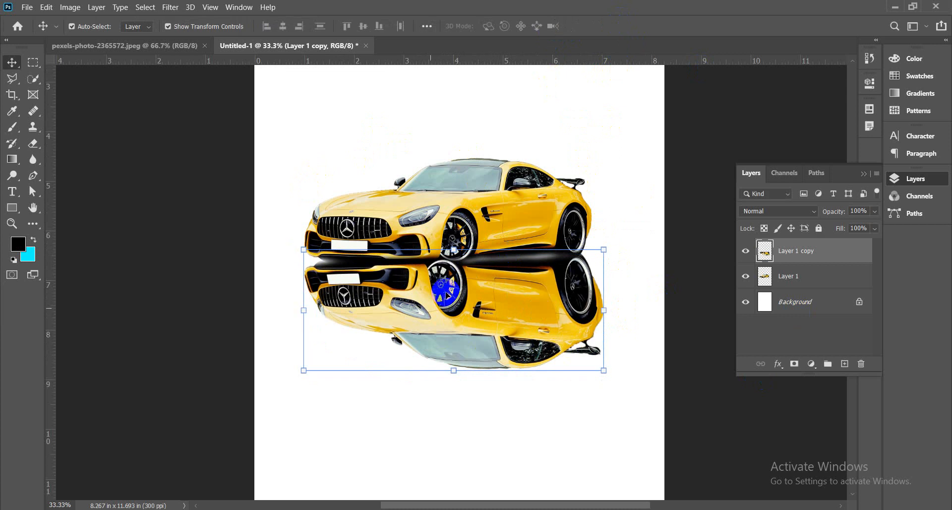
- Deselect the layers and toggle Layer 1 copy's visibility to compare the car with and without its reflection
click(548, 412)
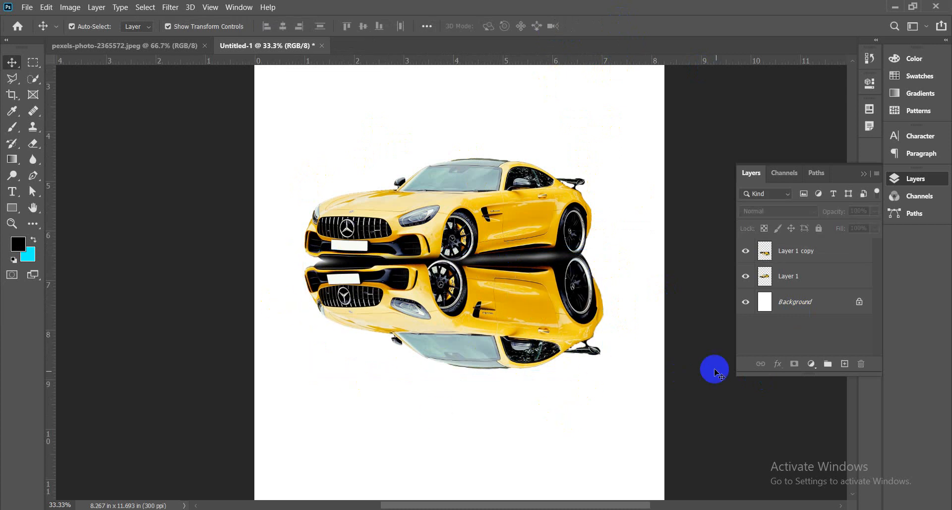
scroll(563, 404, down, 2)
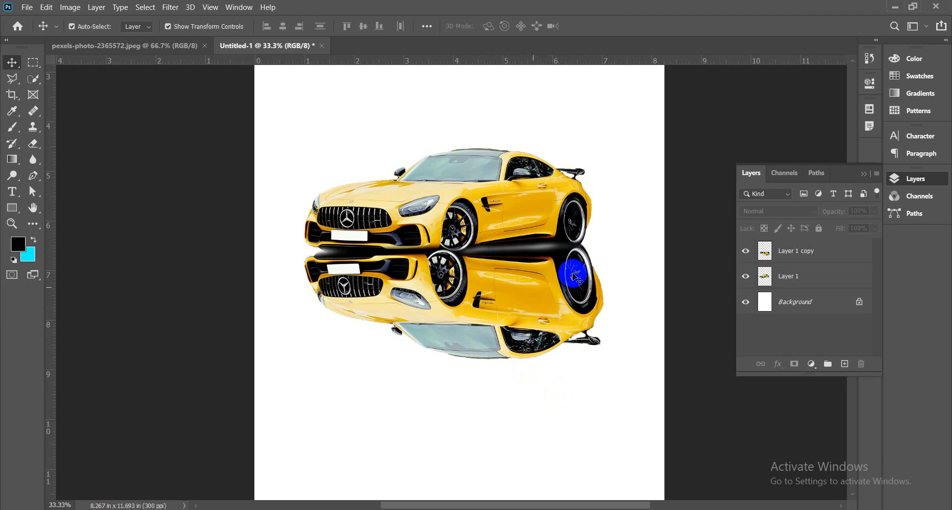
click(746, 252)
click(747, 252)
click(746, 252)
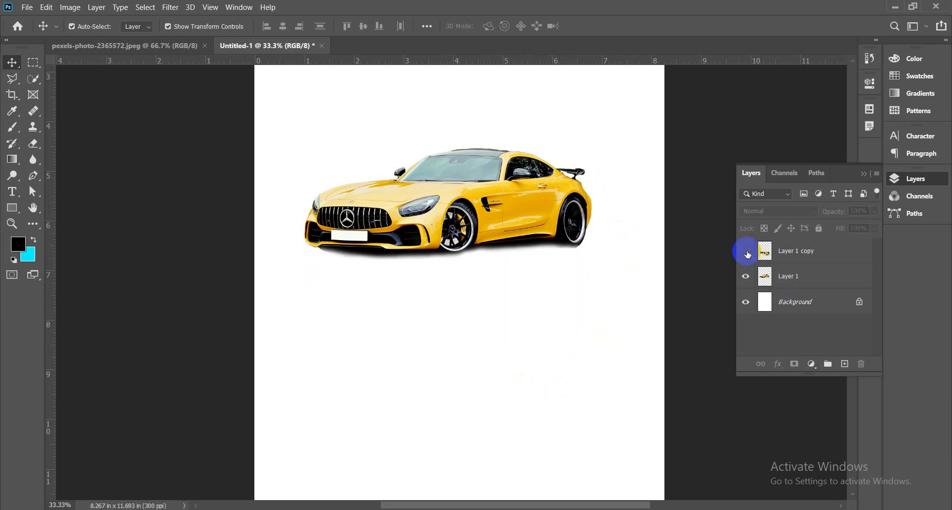
click(746, 252)
click(747, 252)
click(746, 252)
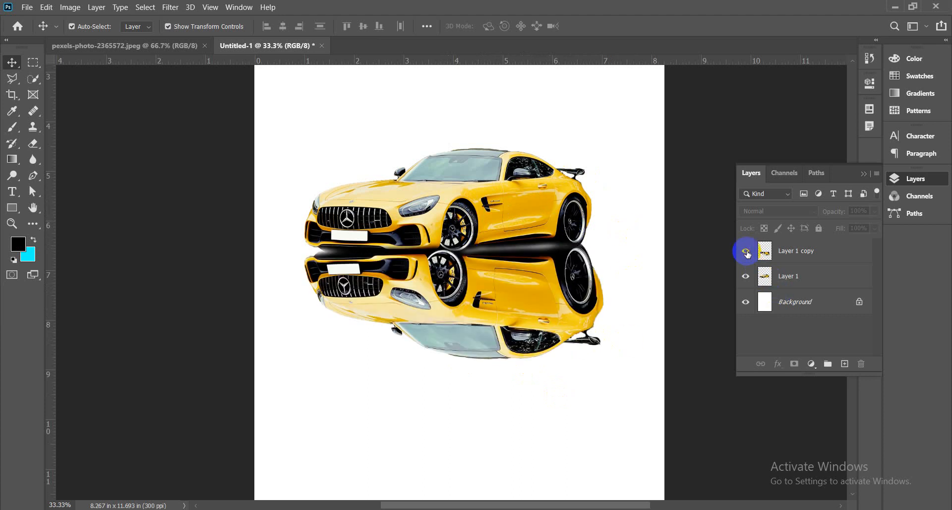
- Place Layer 1 copy beneath Layer 1, comparing both stacking orders up close where the front wheels meet
drag(814, 258, 801, 293)
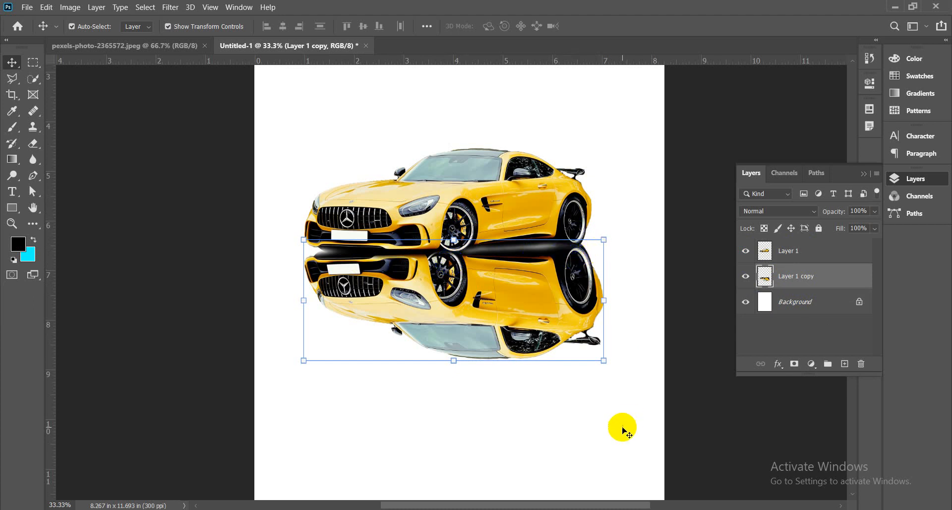
key(ctrl+plus)
key(ctrl+plus)
key(ctrl+plus)
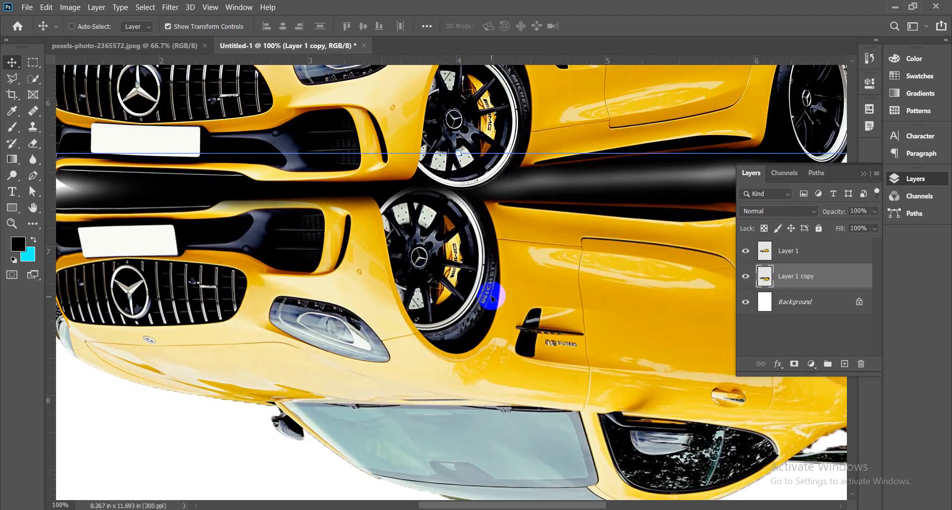
key(ctrl)
drag(788, 251, 791, 285)
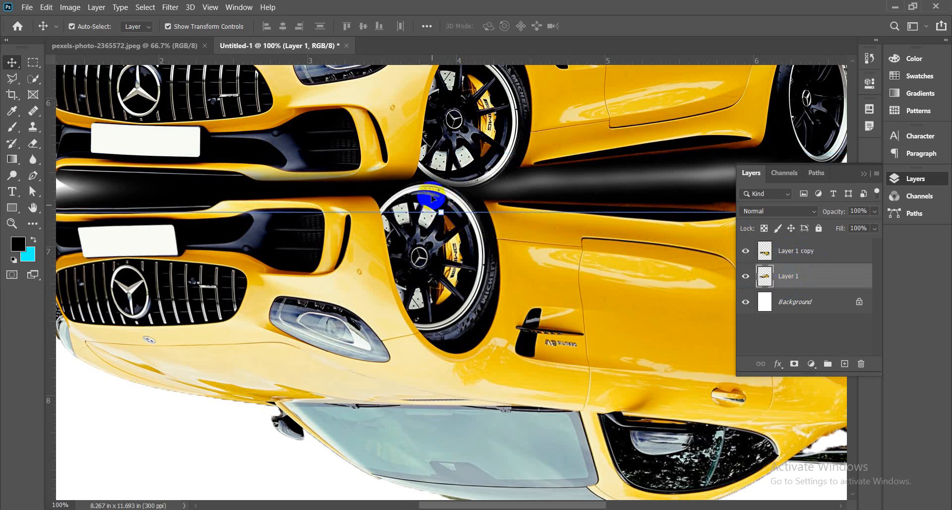
drag(790, 250, 791, 284)
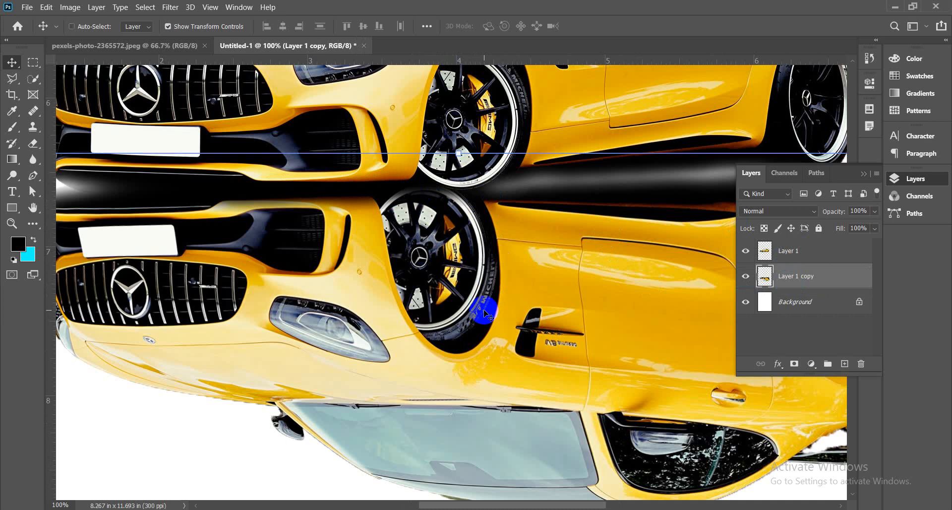
key(ctrl+minus)
key(ctrl+minus)
key(ctrl+minus)
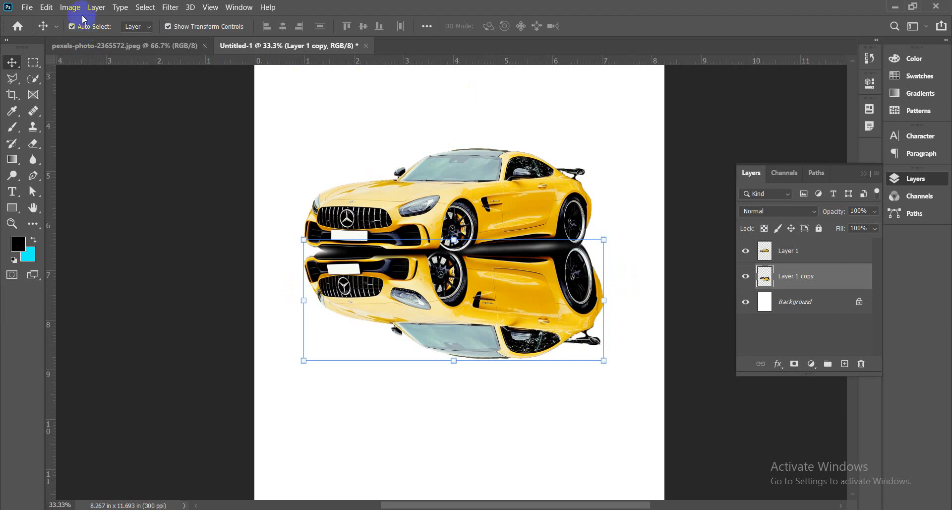
click(70, 8)
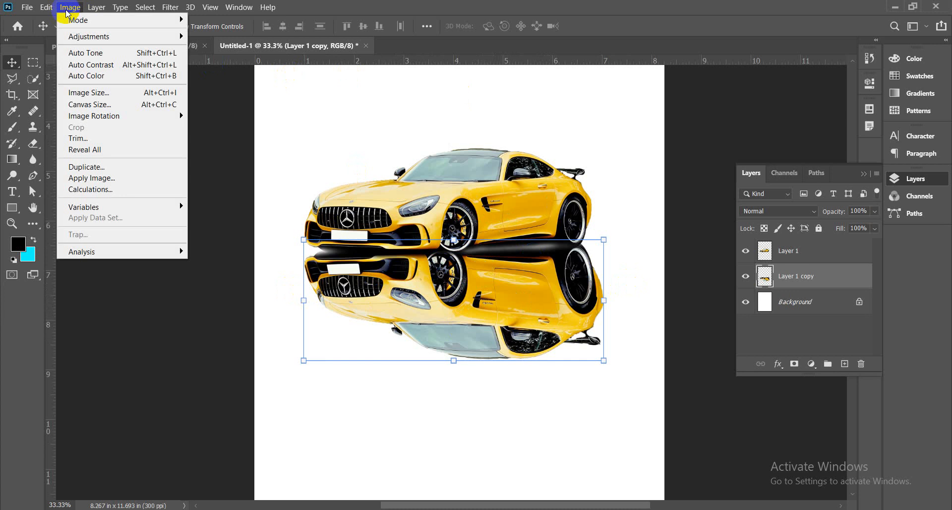
mouse_move(86, 36)
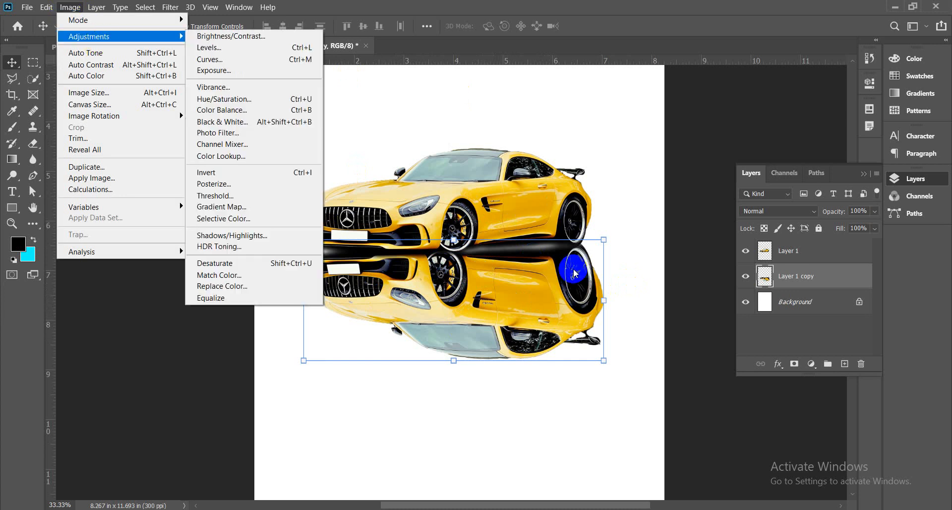
click(557, 124)
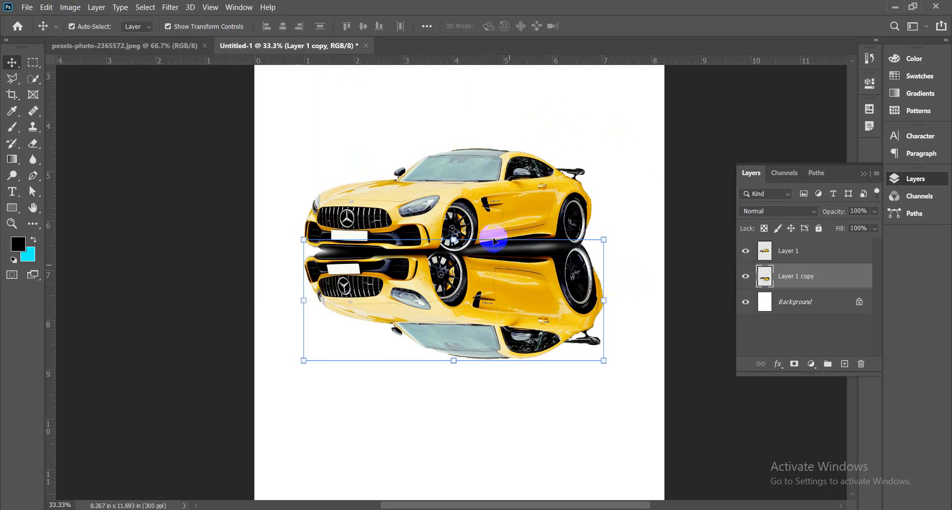
click(70, 7)
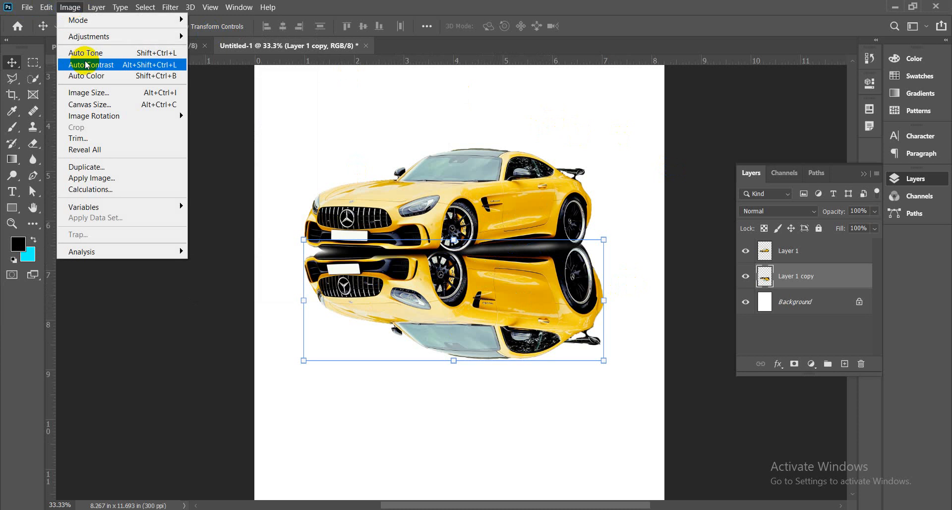
click(513, 125)
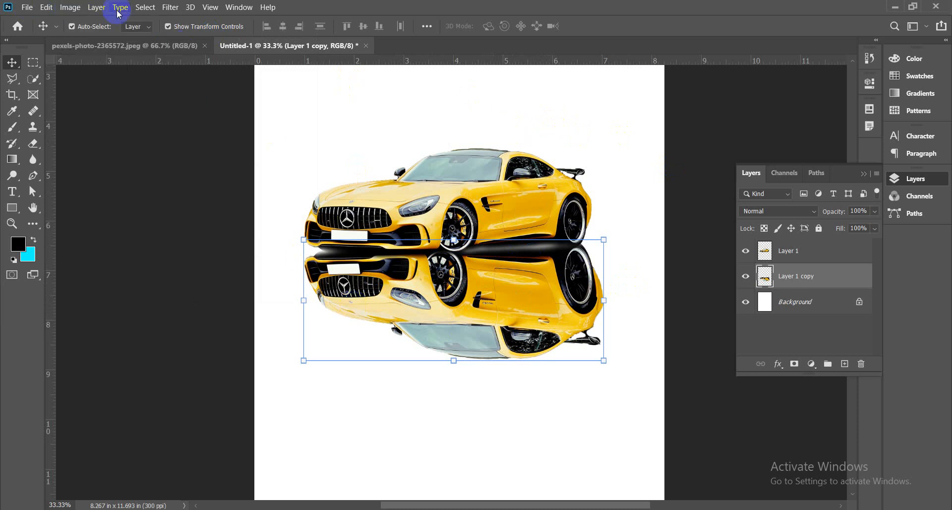
click(78, 9)
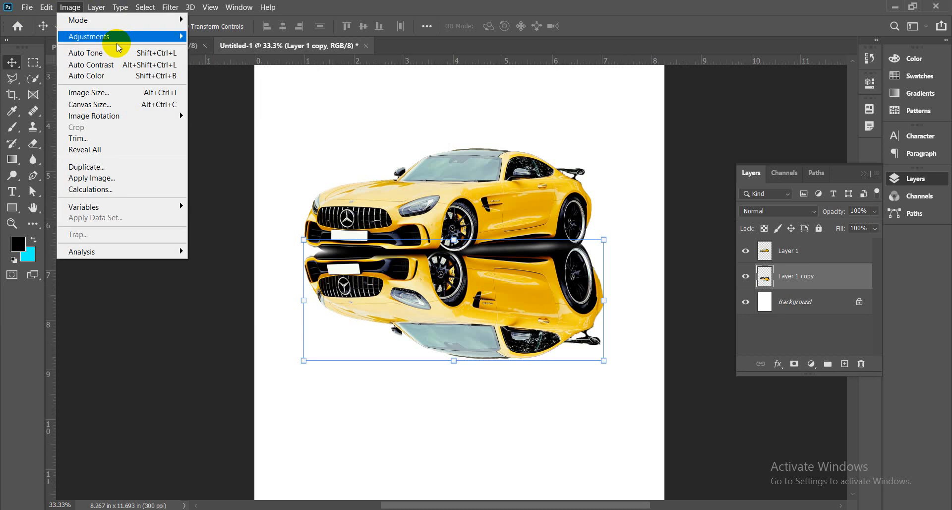
click(745, 252)
click(746, 251)
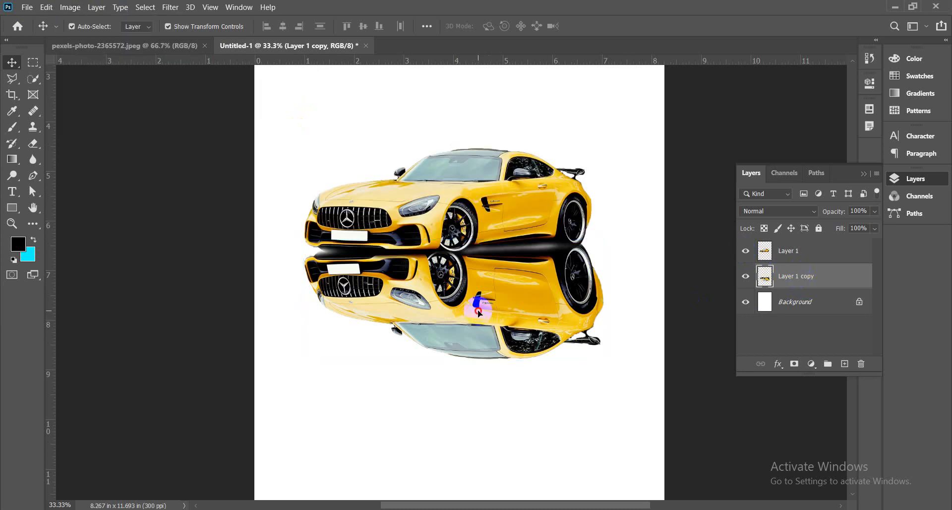
- Blacken Layer 1 copy with a Hue/Saturation adjustment, setting Lightness to -100
click(74, 9)
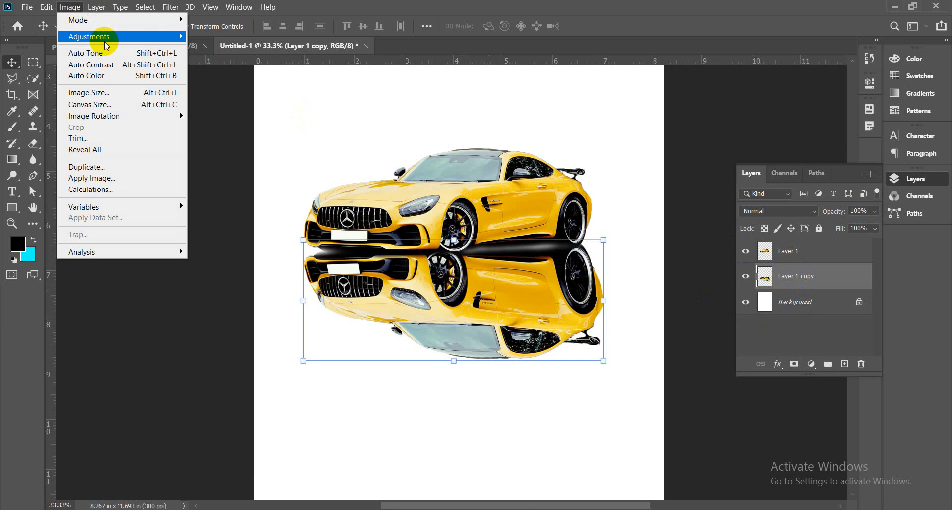
mouse_move(128, 41)
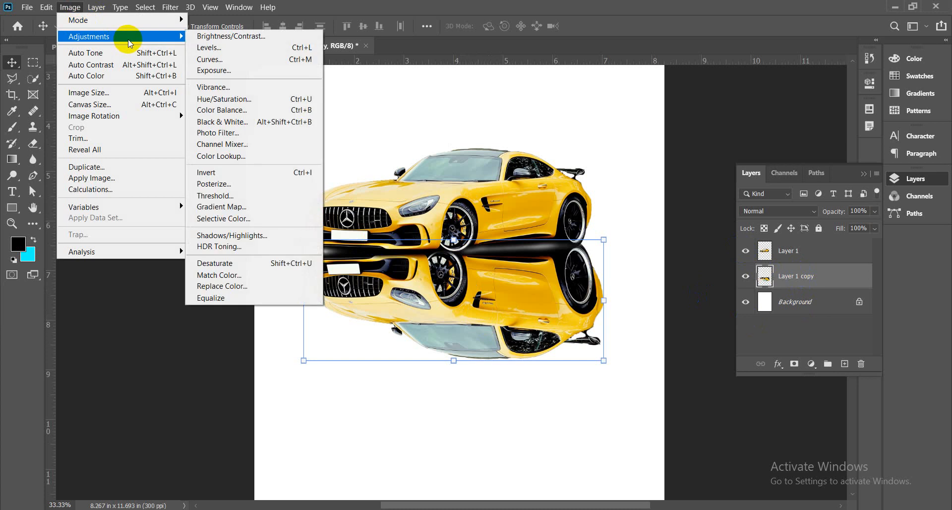
click(224, 97)
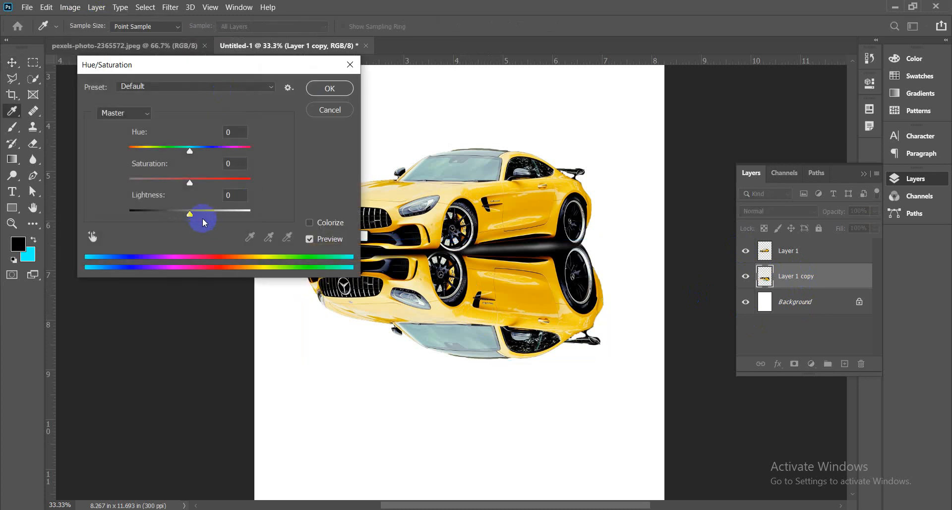
drag(191, 218, 106, 222)
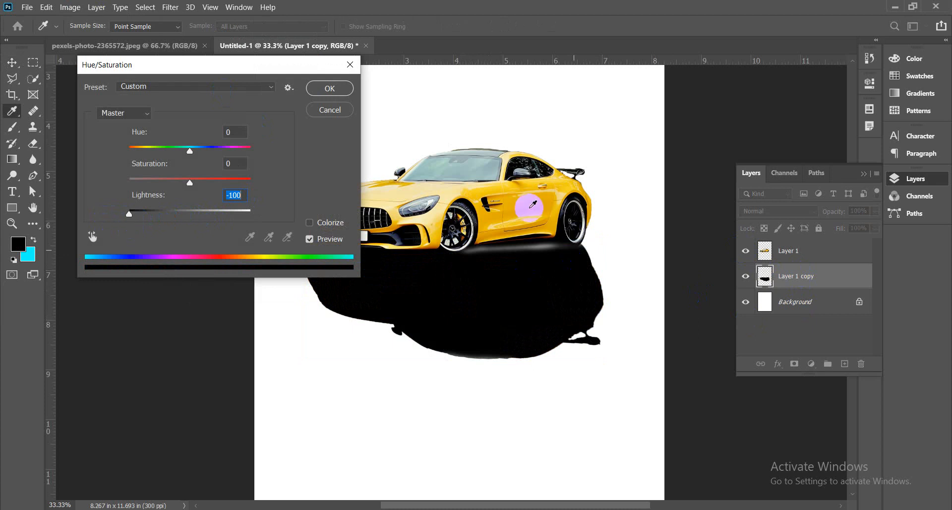
click(327, 90)
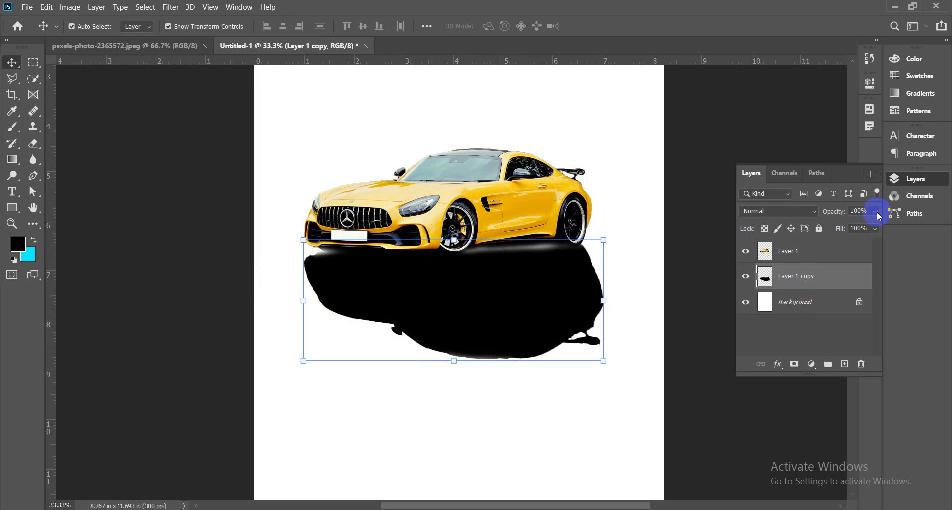
- Try Layer 1 copy at reduced opacities of 16%, 11% and 18%, return it to 100%, and undo the blackening
drag(830, 236, 828, 237)
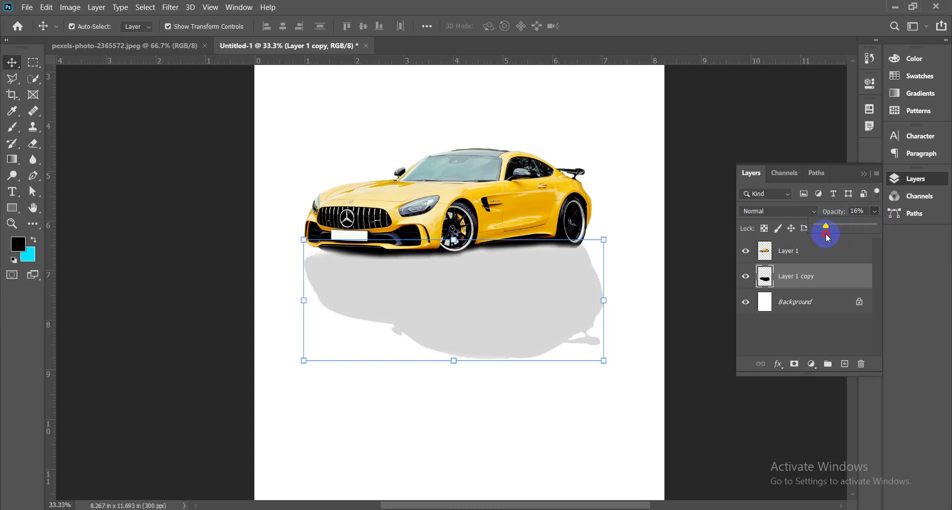
drag(828, 238, 824, 238)
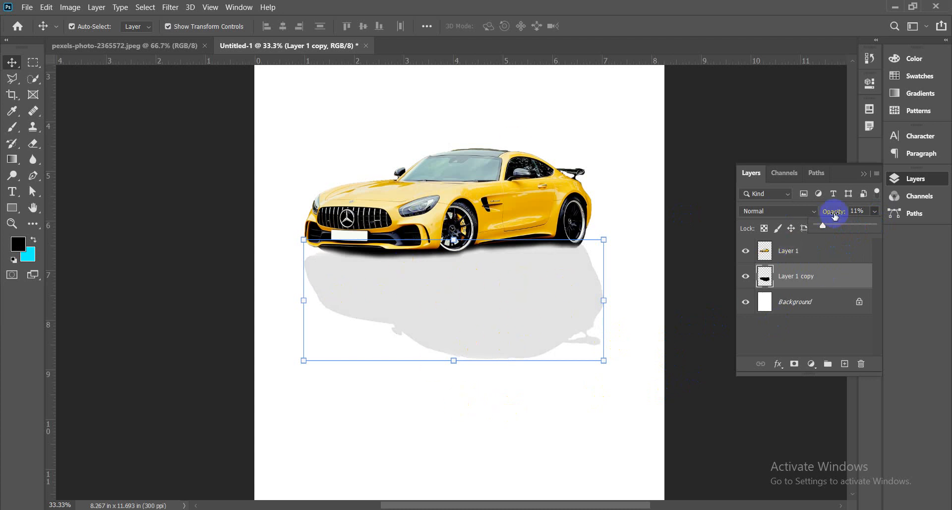
drag(828, 228, 837, 230)
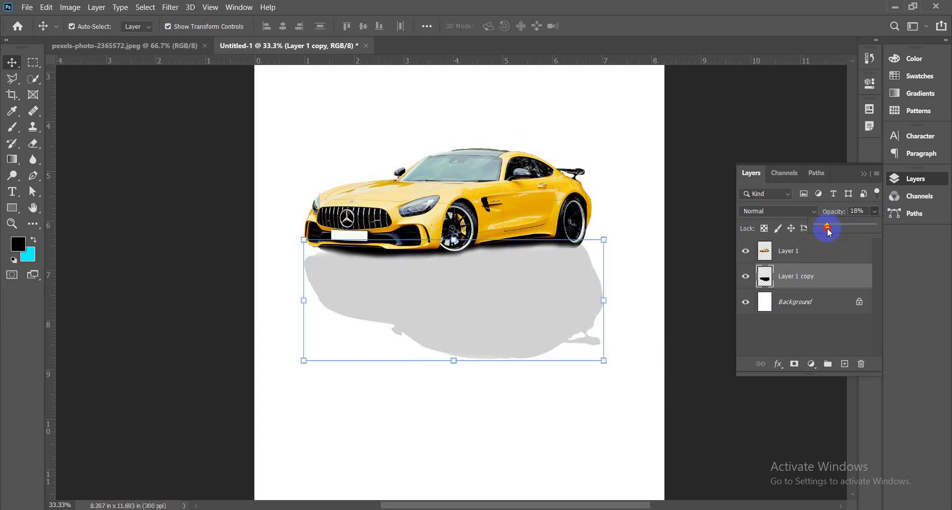
drag(836, 229, 911, 231)
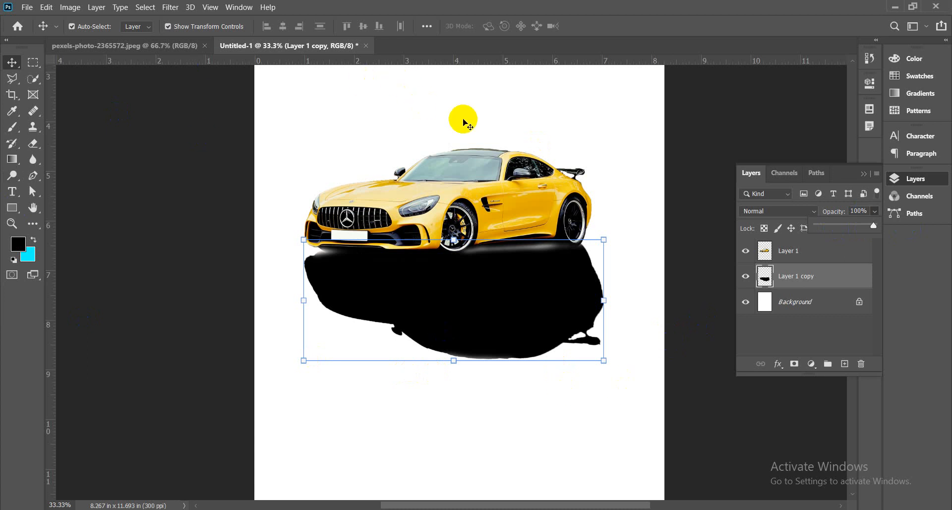
key(ctrl+z)
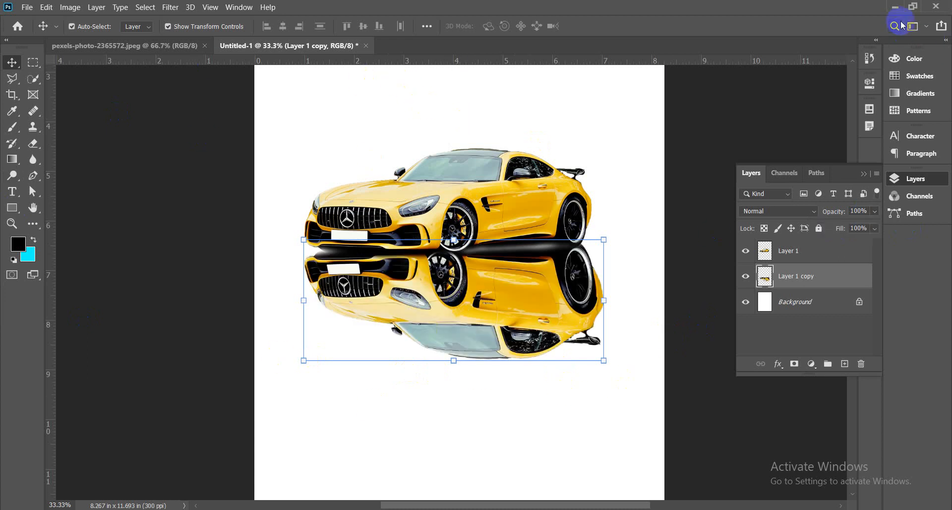
- Switch to Chrome and search Google Images for "reflection" in a new tab
click(896, 6)
click(463, 10)
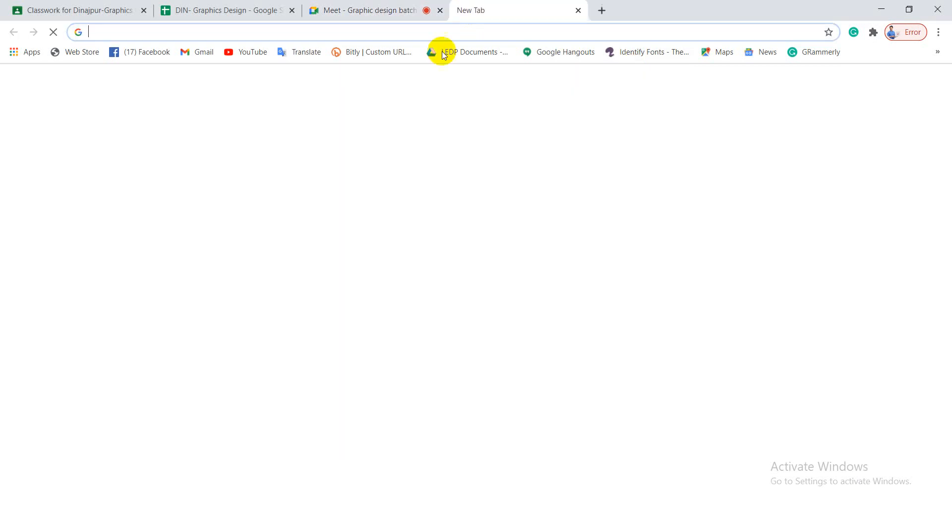
click(415, 33)
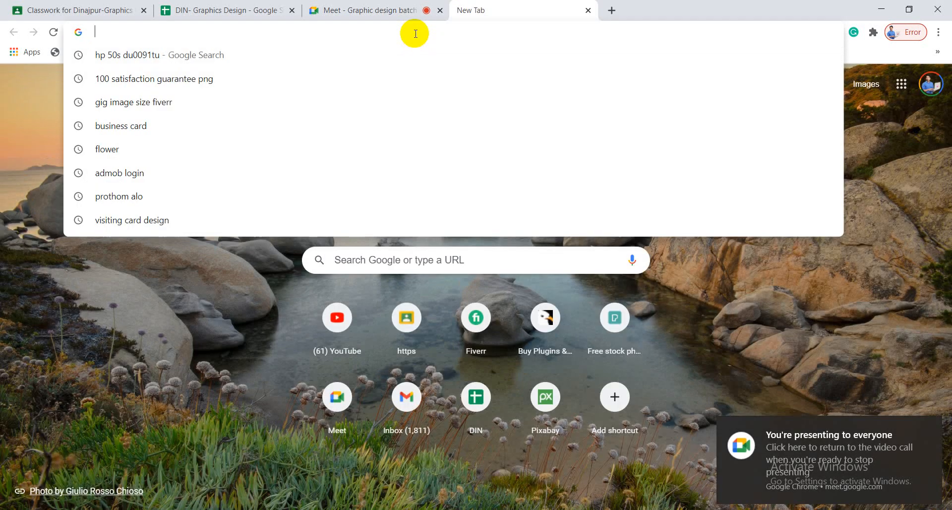
text(reff)
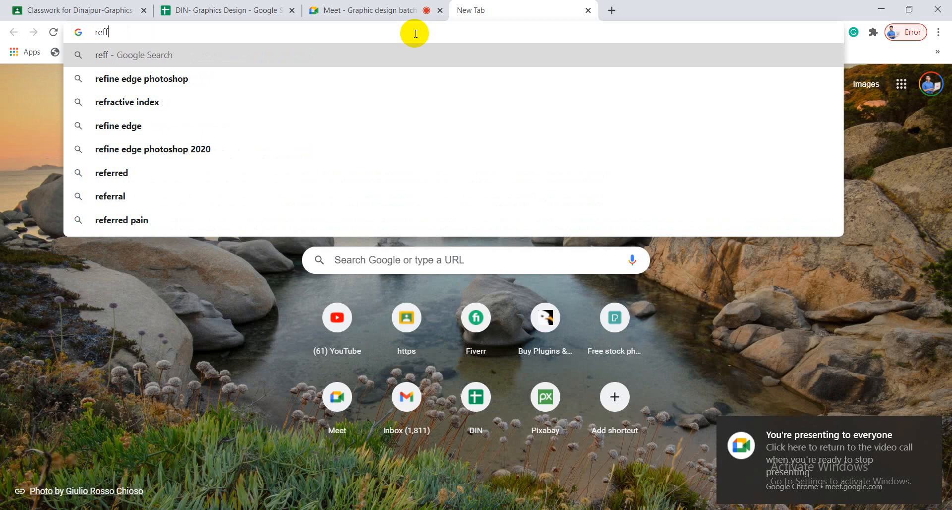
text(le)
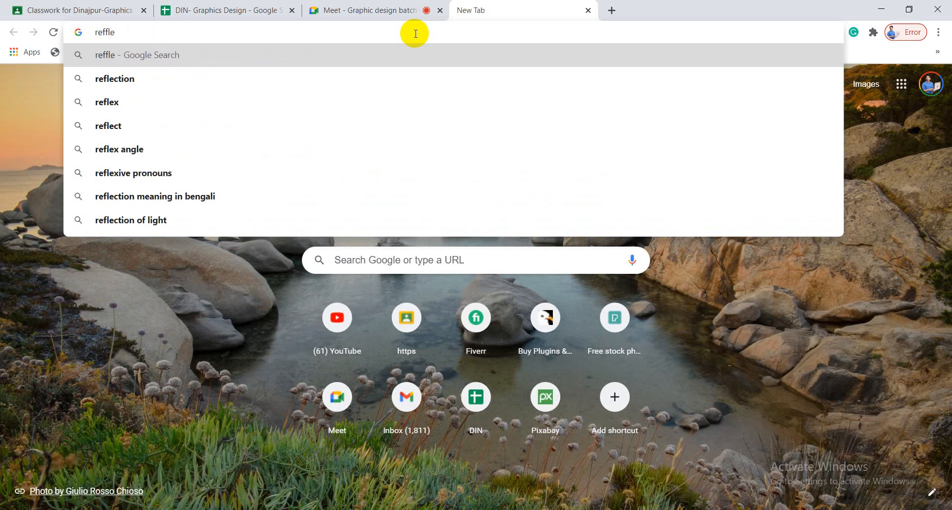
text(c)
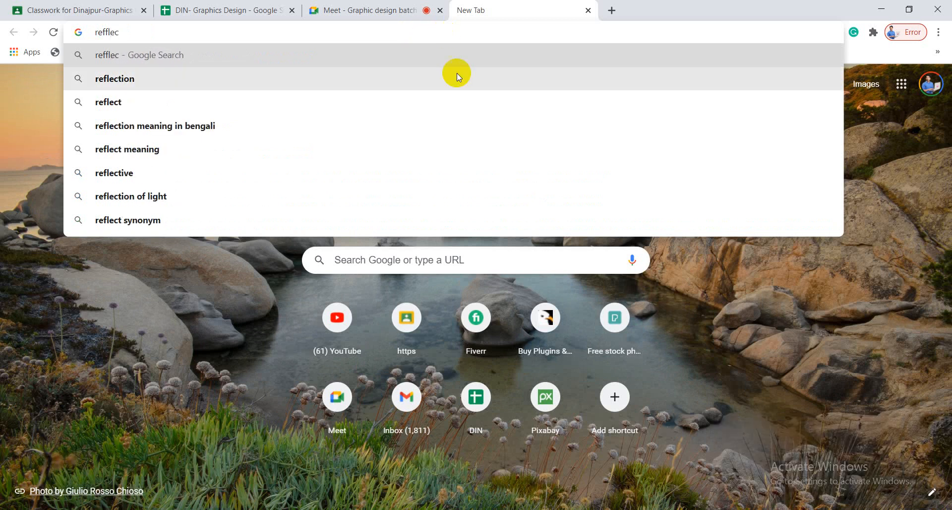
click(123, 80)
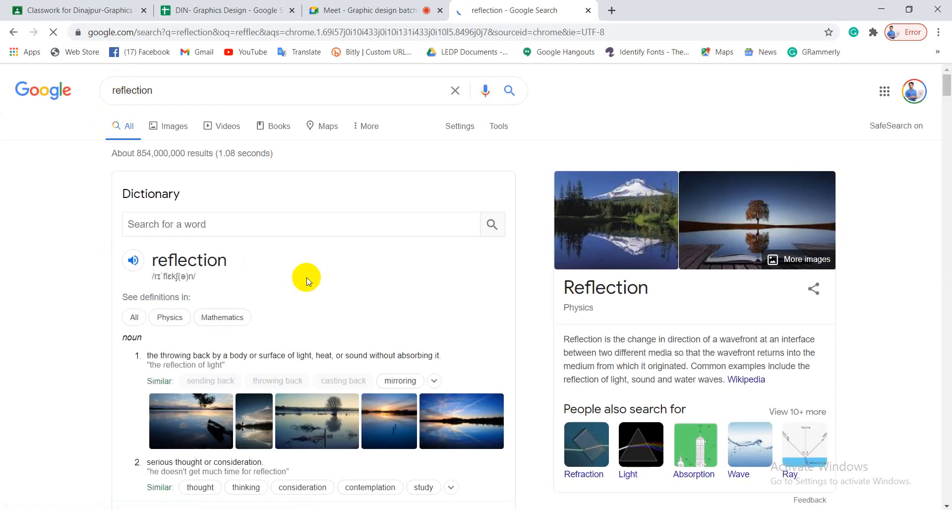
click(174, 131)
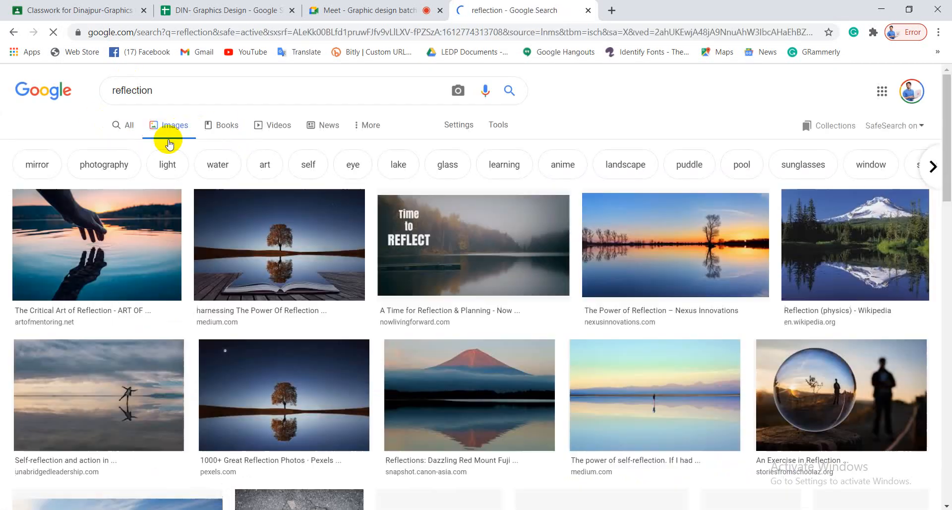
- Preview the Pexels lone-tree reflection photo and the red Mount Fuji reflection photo from the image results
scroll(298, 337, down, 3)
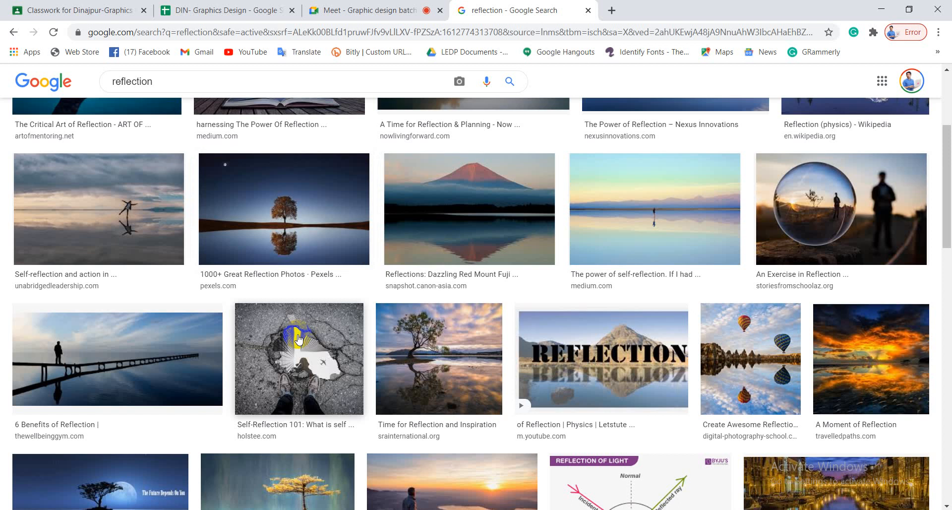
scroll(297, 337, up, 3)
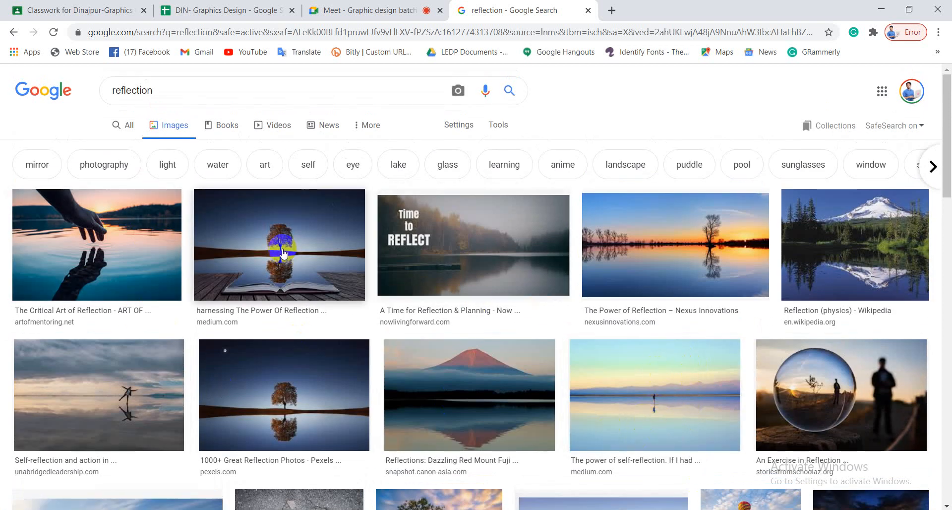
scroll(287, 338, down, 3)
click(284, 276)
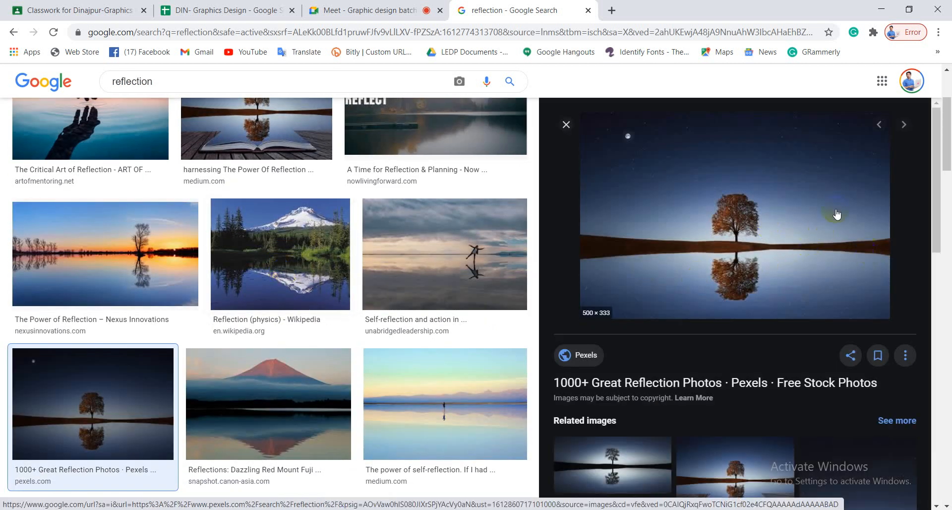
scroll(452, 342, down, 2)
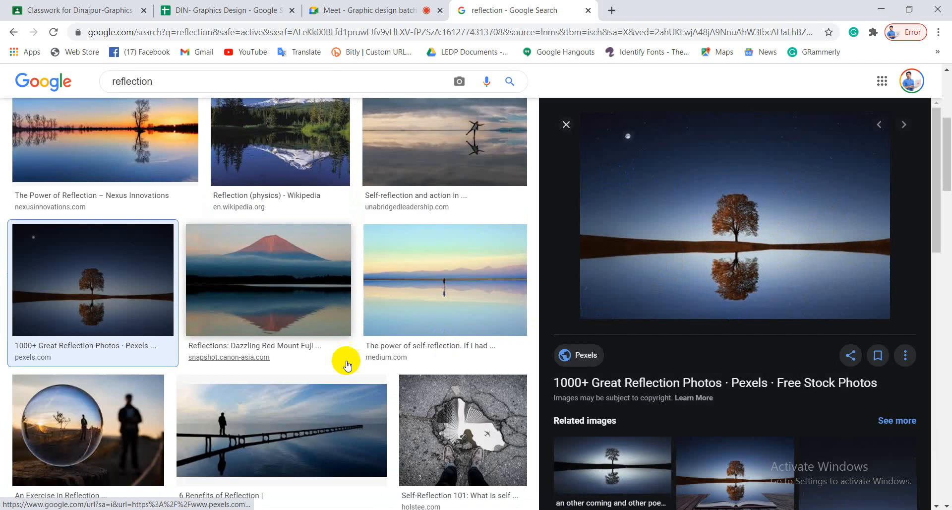
click(296, 300)
- Browse further down the reflection image results to examine how mirrored subjects look in water and other surfaces
scroll(297, 337, down, 4)
click(299, 349)
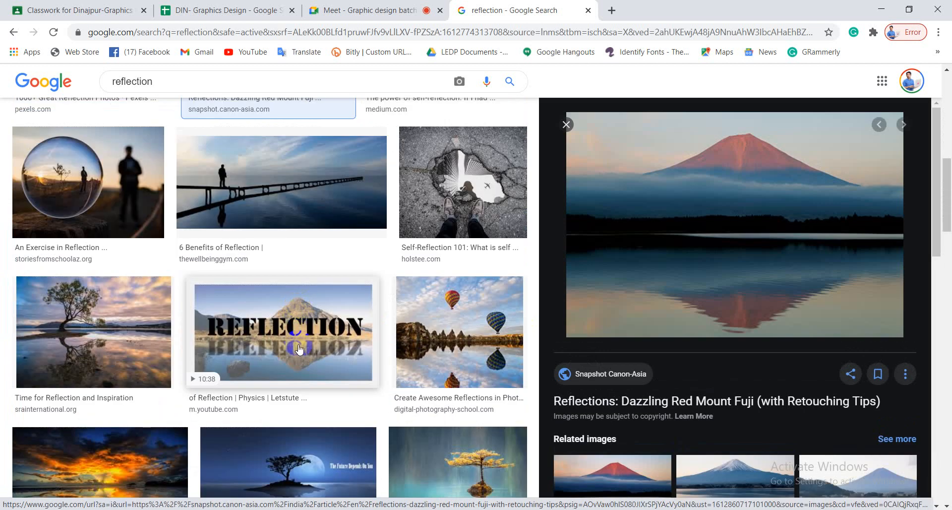
scroll(311, 342, down, 5)
click(312, 380)
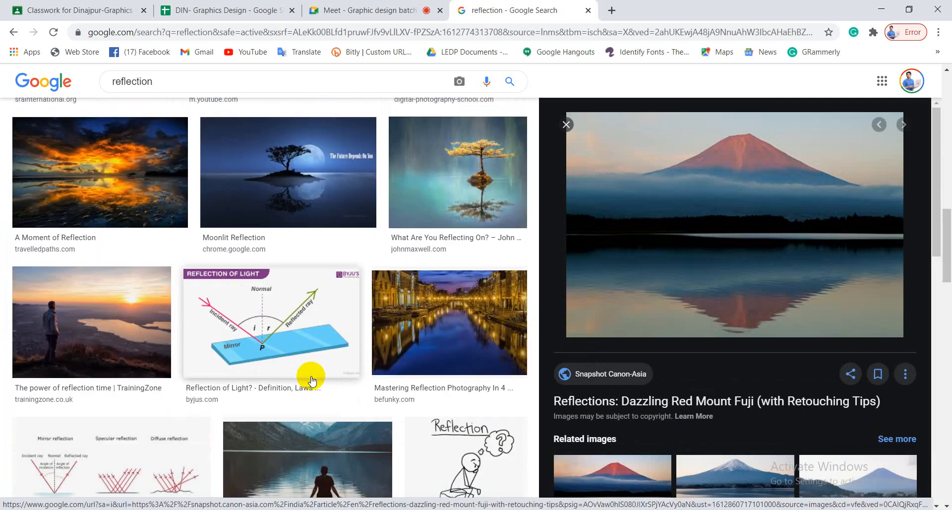
scroll(311, 380, down, 5)
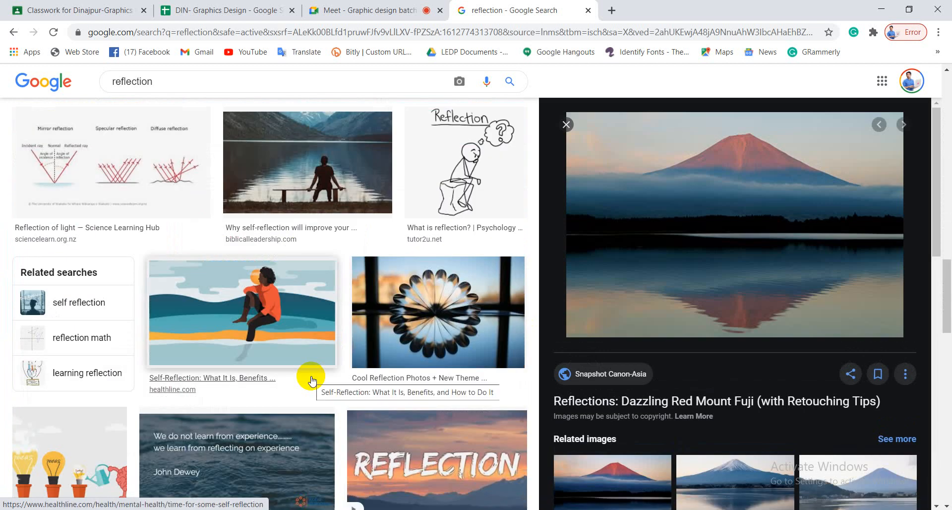
scroll(311, 381, down, 4)
scroll(311, 380, down, 8)
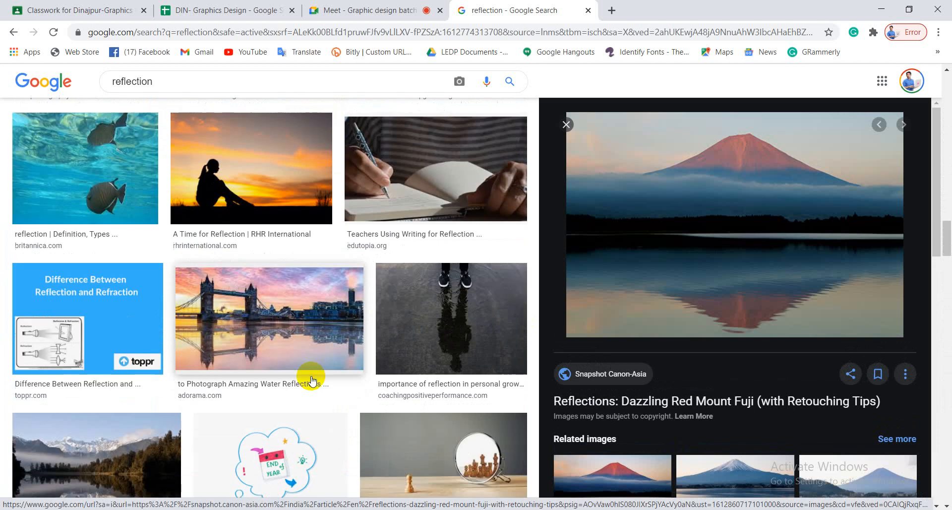
scroll(311, 380, down, 4)
scroll(312, 380, down, 3)
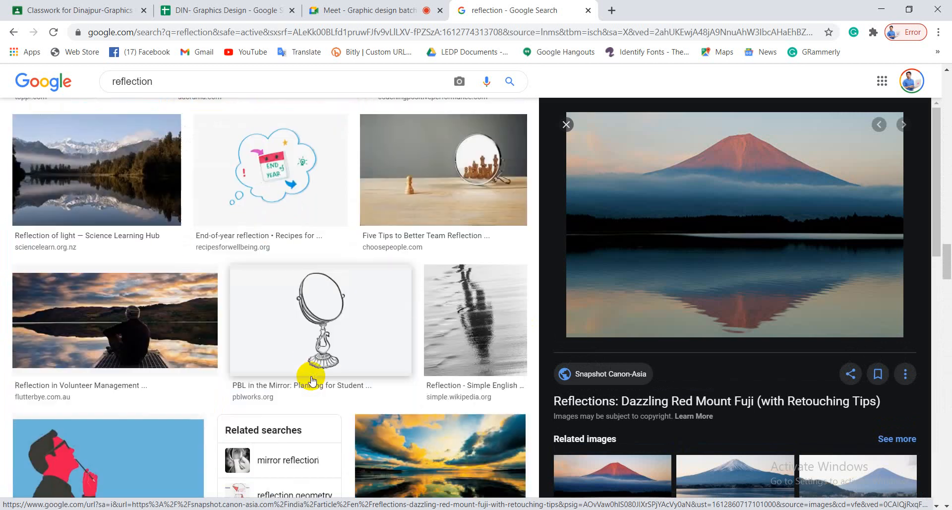
click(489, 199)
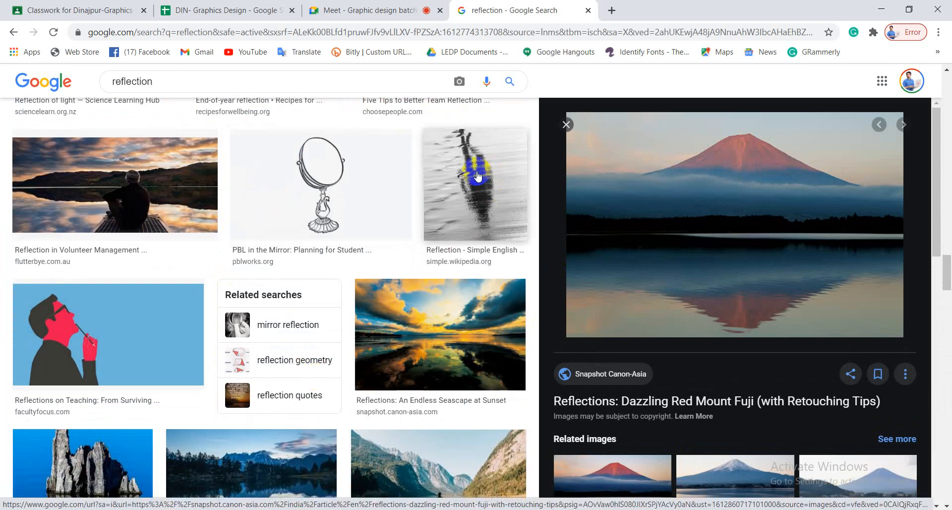
scroll(351, 393, down, 9)
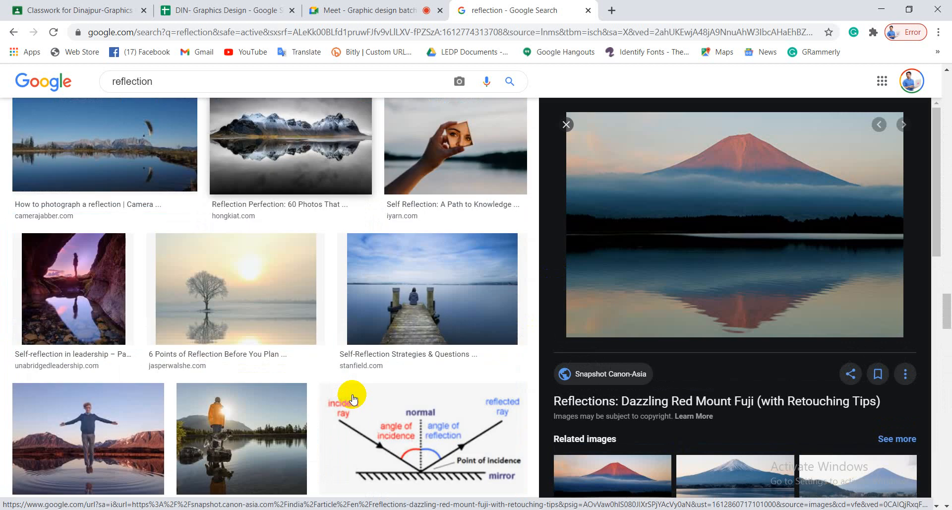
- Compare the remaining reflection image results with the Mount Fuji preview and switch back to Photoshop
scroll(353, 401, down, 16)
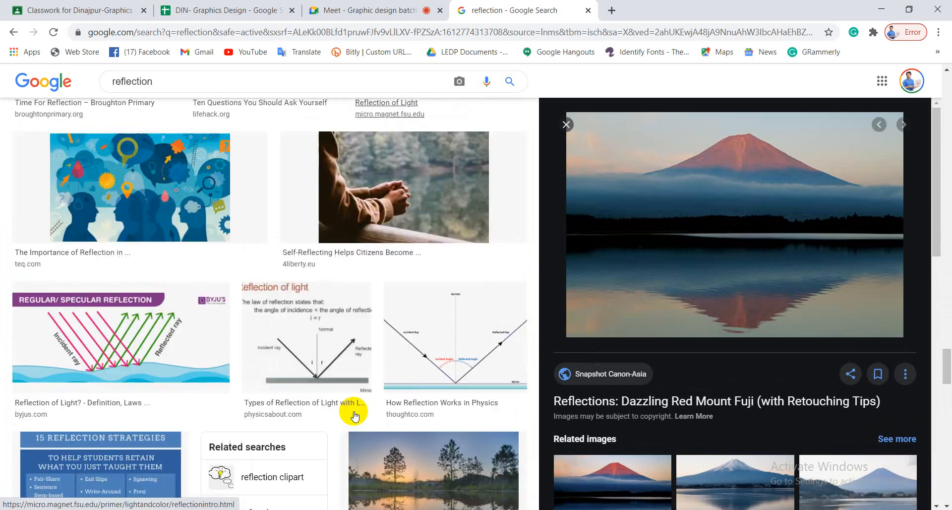
scroll(354, 416, down, 18)
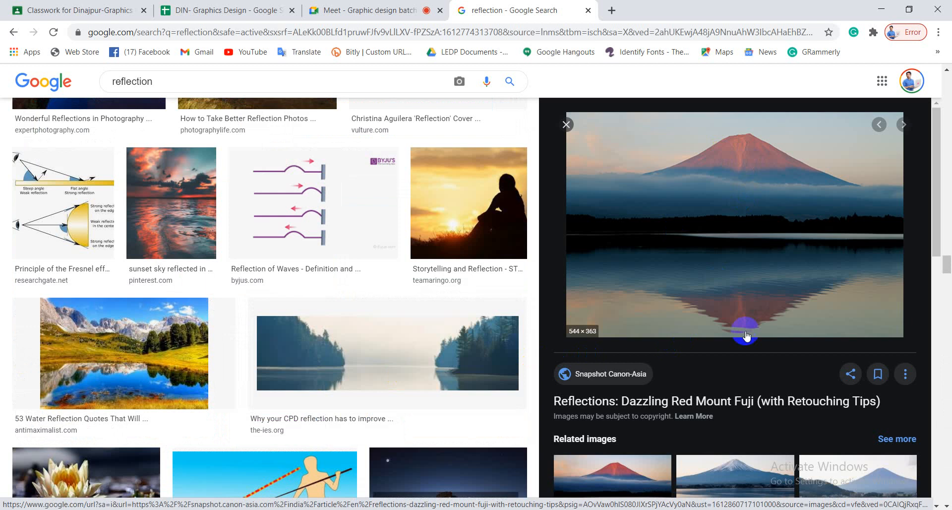
click(436, 509)
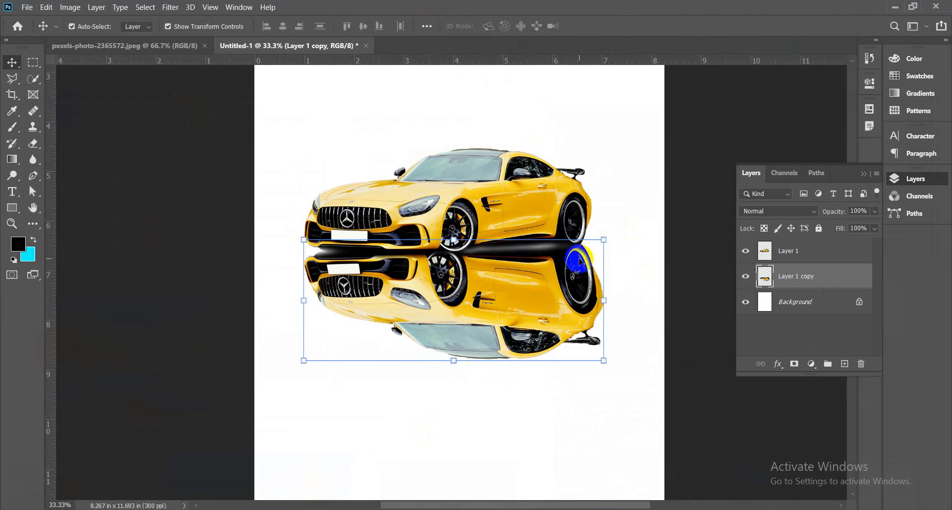
- Select the car and its mirrored copy together and move them about 1.3 inches up the page
key(ctrl+minus)
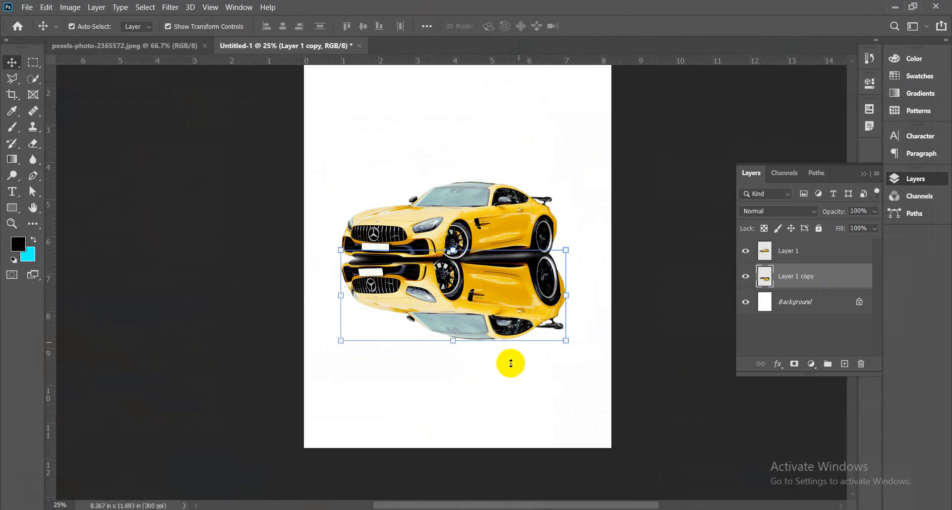
scroll(504, 358, up, 3)
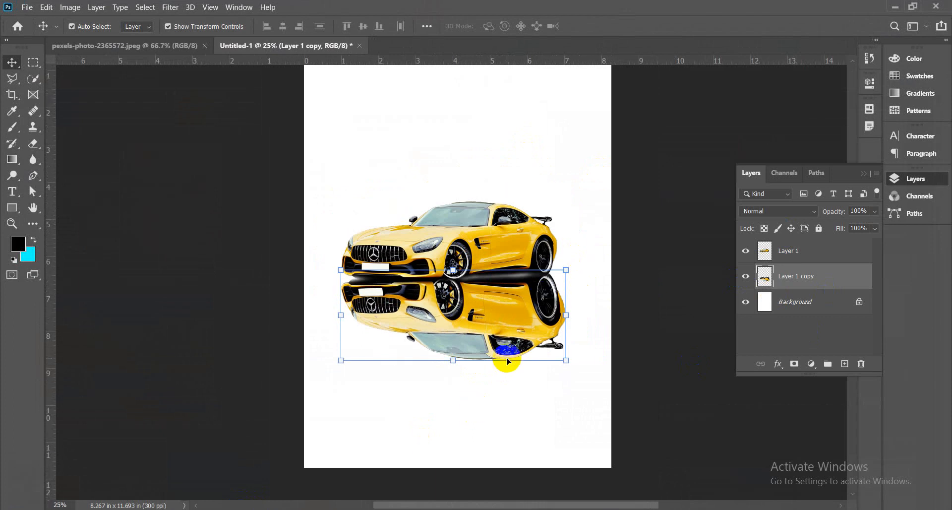
click(412, 196)
drag(399, 187, 529, 436)
drag(479, 297, 477, 259)
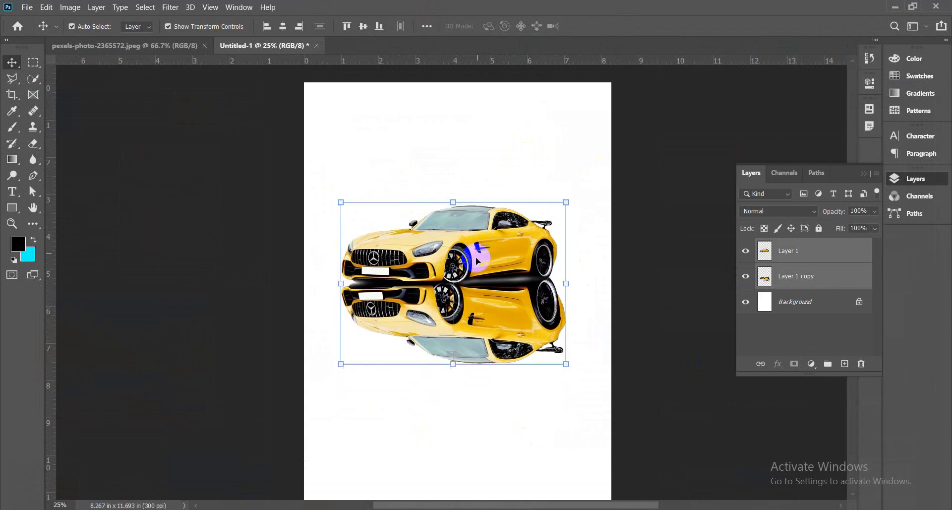
- Enlarge the car and its mirrored copy together to about 120%, filling most of the page width, and deselect them
click(461, 399)
drag(403, 167, 540, 418)
drag(568, 202, 592, 183)
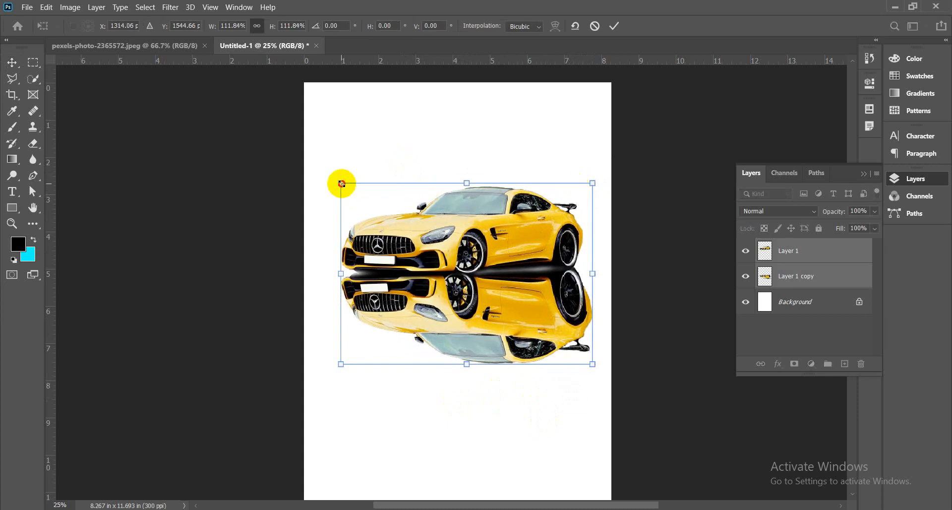
drag(341, 183, 320, 173)
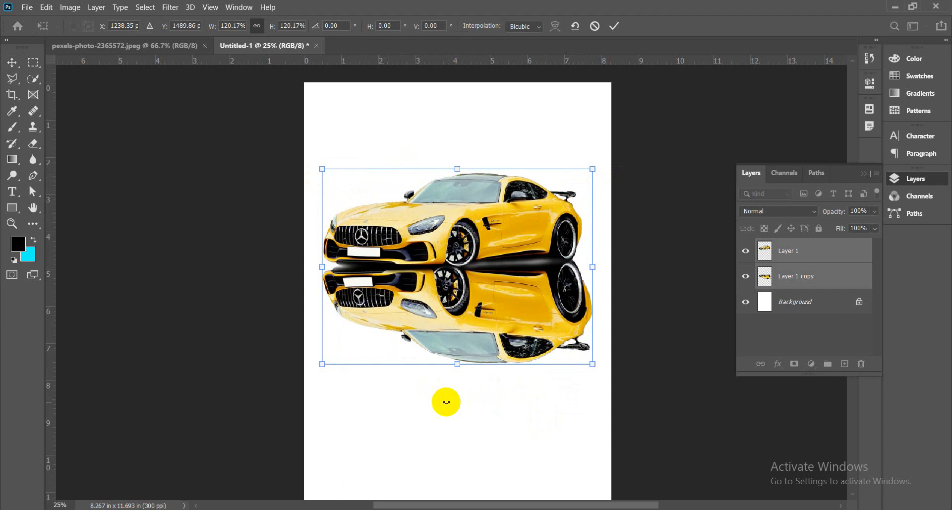
key(Return)
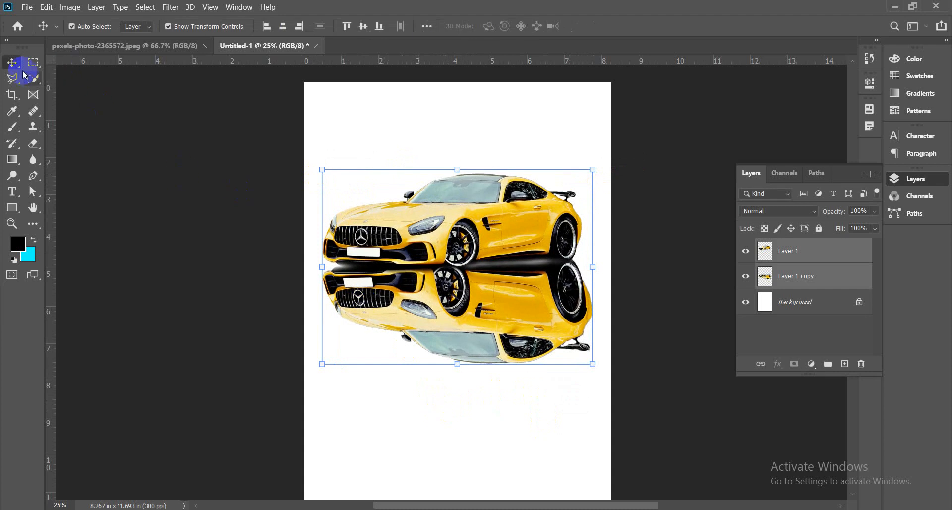
click(478, 399)
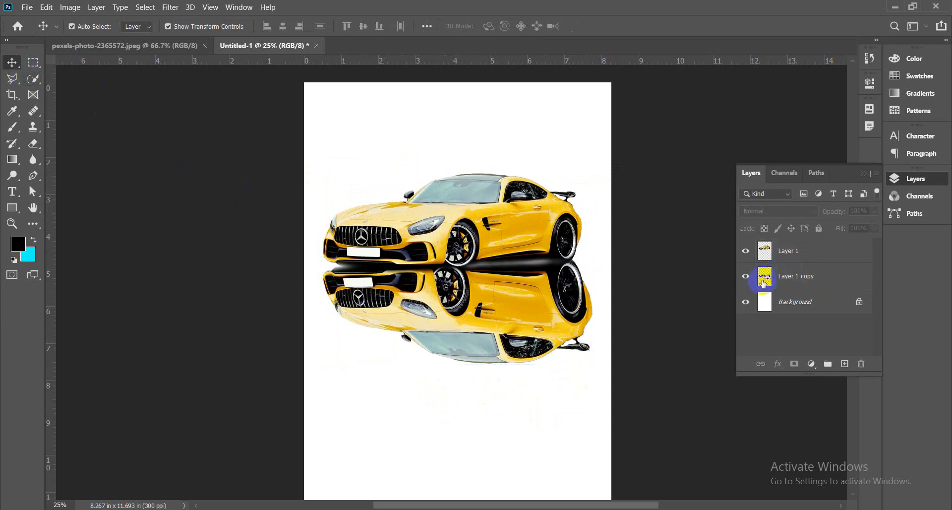
- Check Layer 1 copy by toggling its visibility, and add a layer mask to it
click(744, 280)
click(744, 280)
click(810, 276)
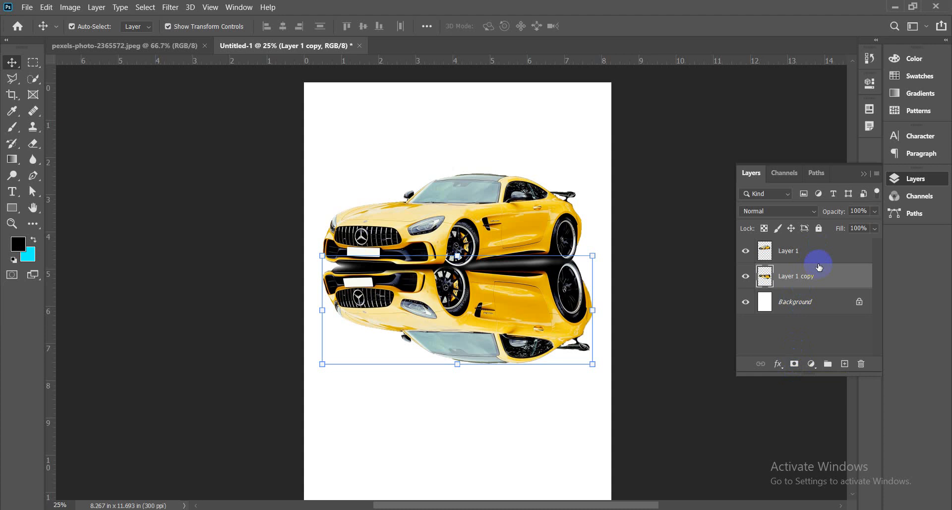
click(795, 365)
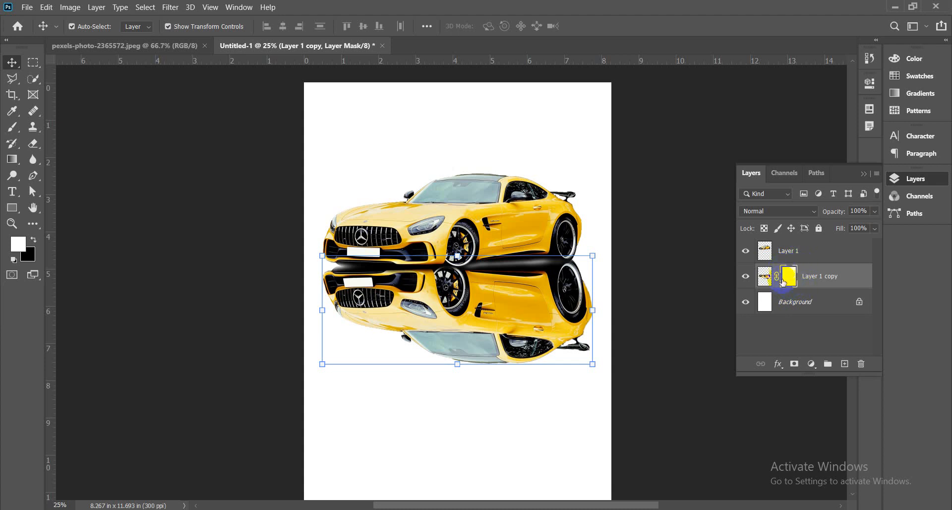
- Activate the Gradient tool and choose the black-to-white preset from the Basics group
click(11, 164)
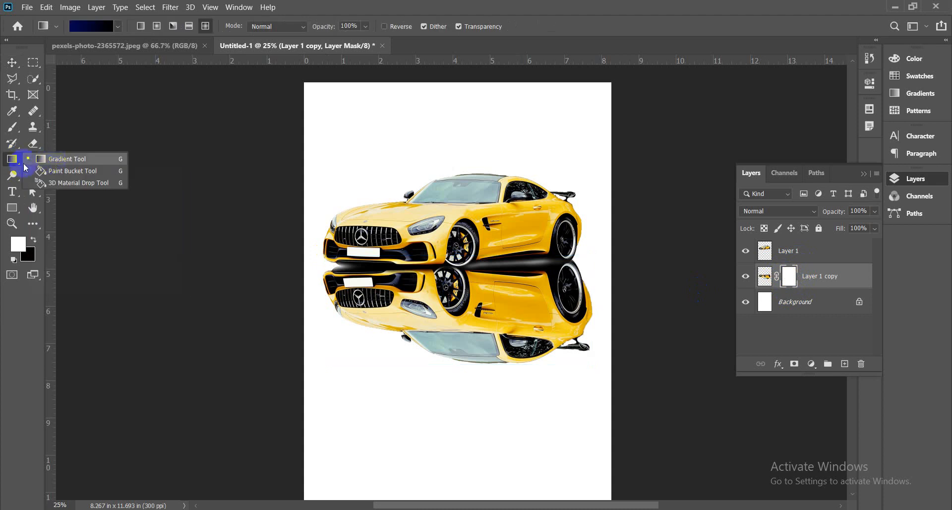
click(54, 159)
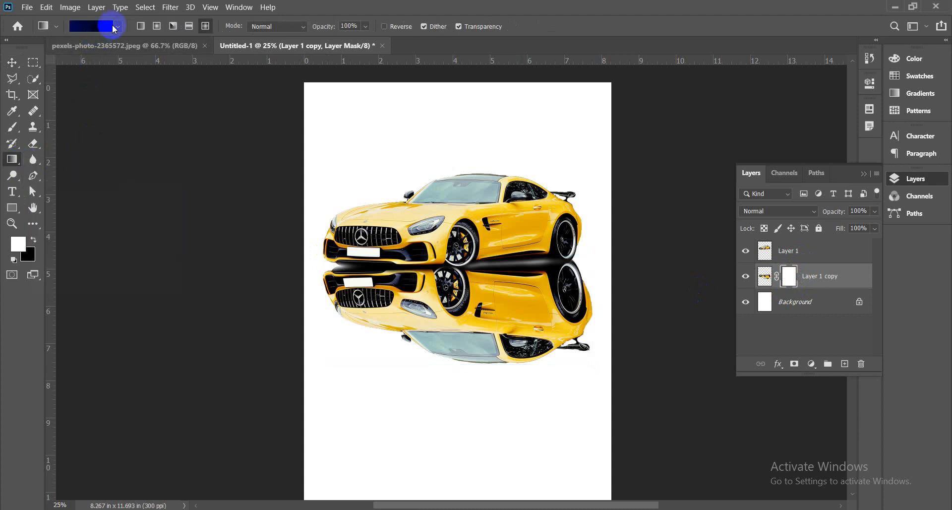
click(118, 26)
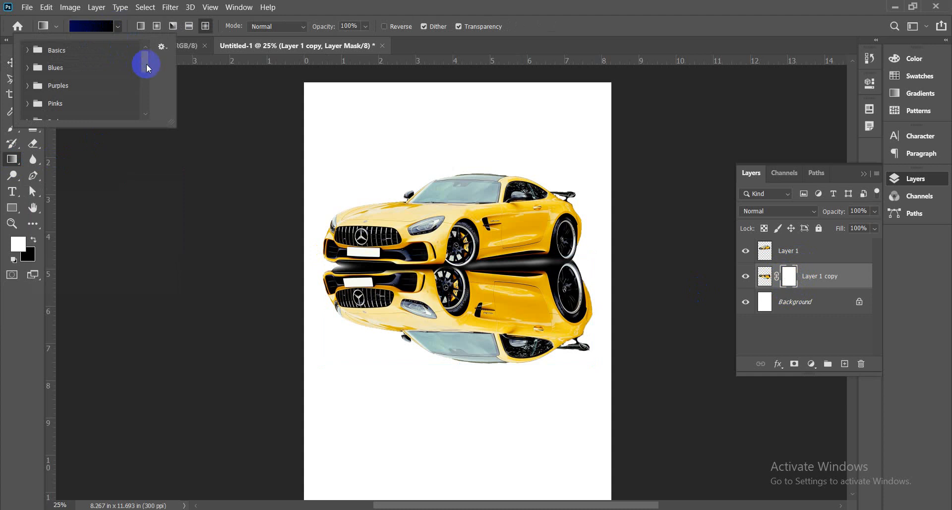
mouse_move(148, 63)
mouse_down()
mouse_move(142, 114)
mouse_move(150, 63)
mouse_up()
click(27, 50)
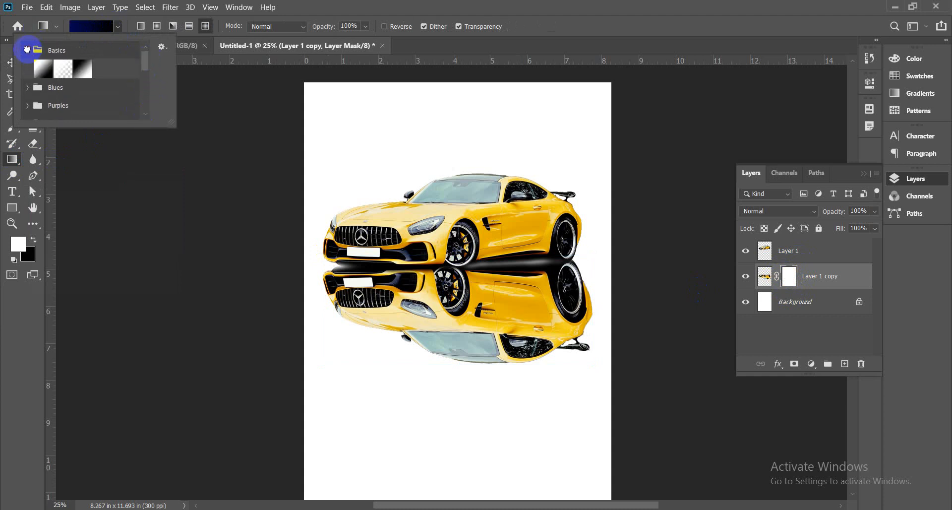
click(86, 73)
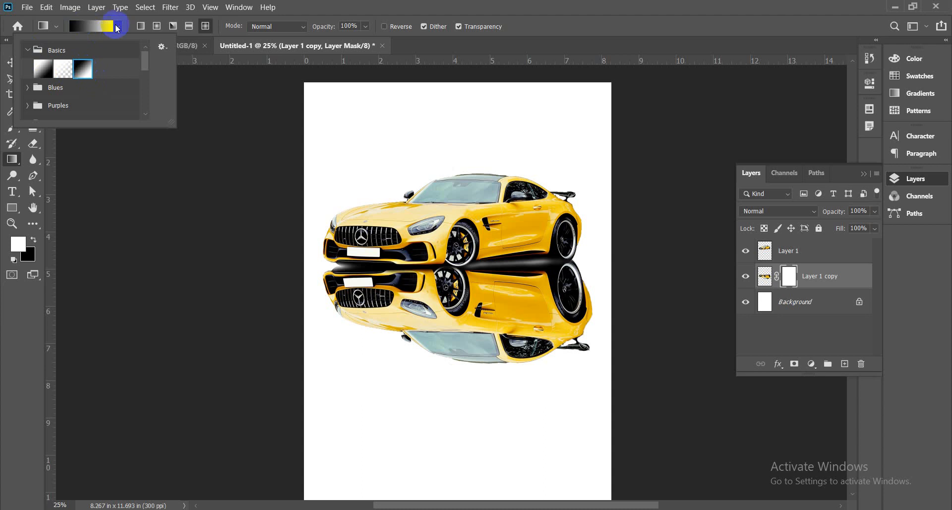
click(313, 14)
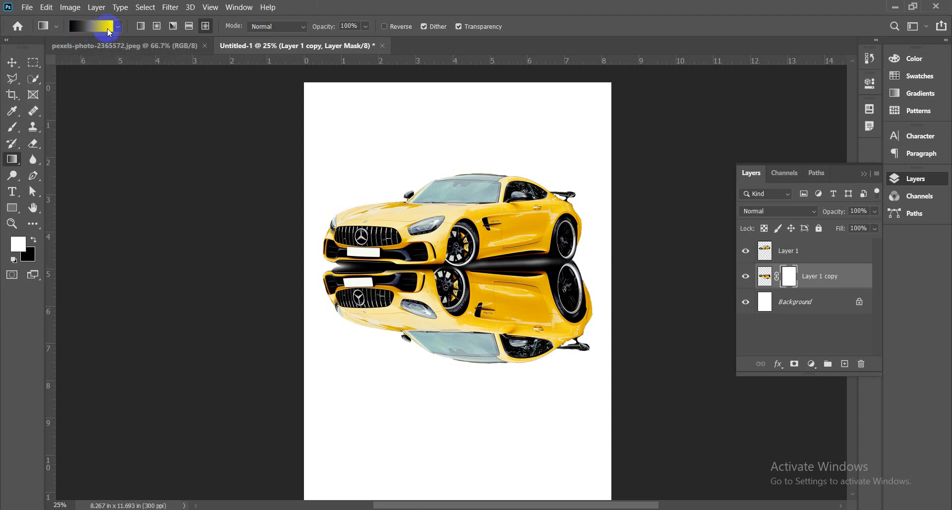
- Review the Basics gradient presets and the other colour preset groups available for the Gradient tool
click(120, 28)
click(120, 27)
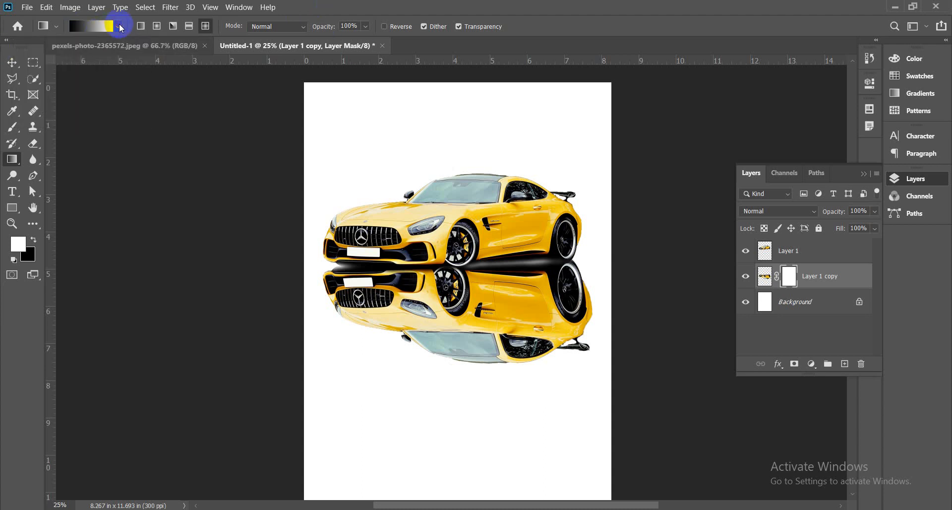
right_click(11, 166)
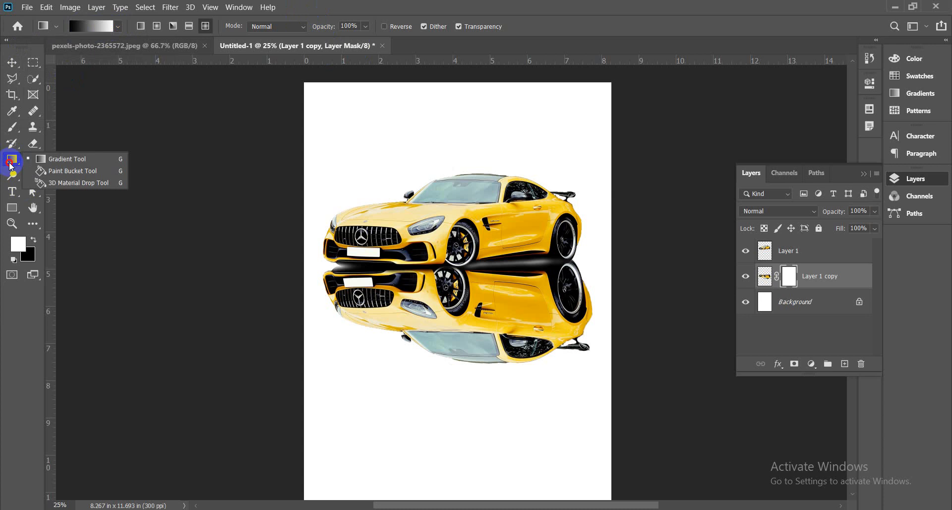
click(70, 156)
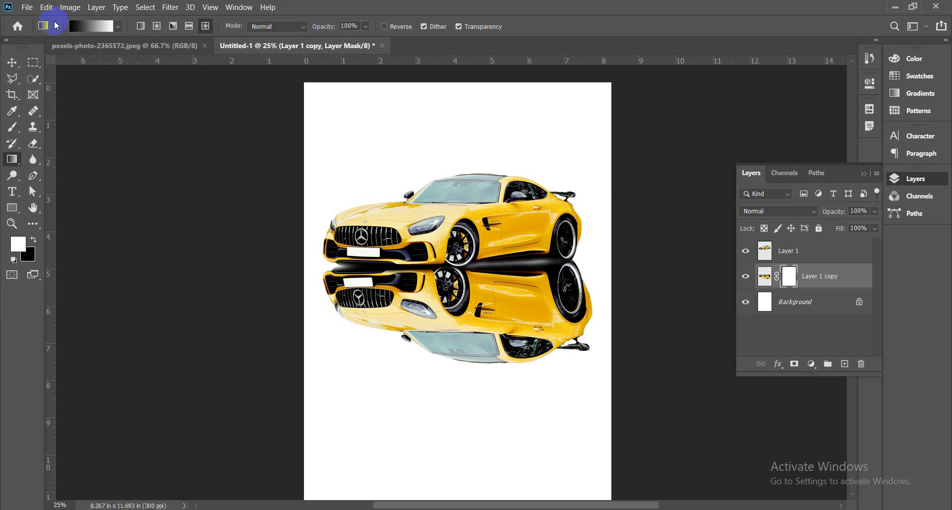
click(95, 28)
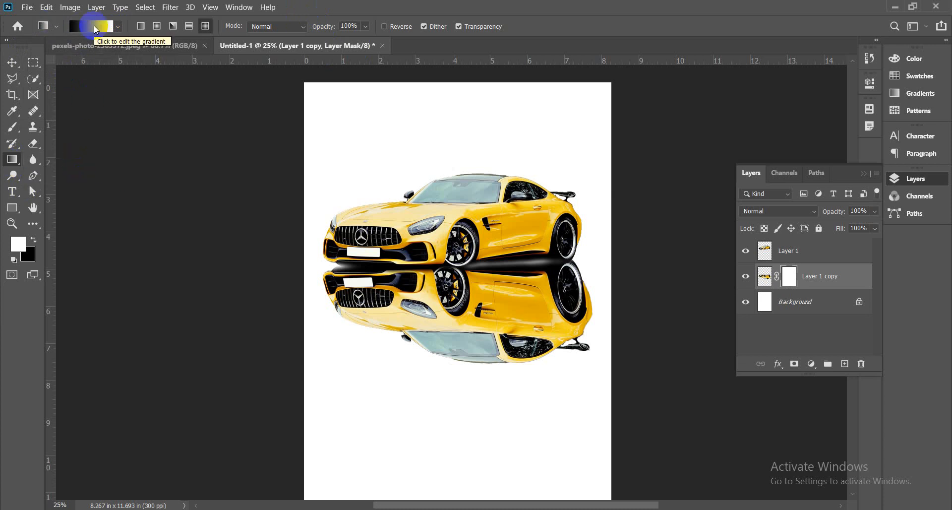
click(118, 26)
click(66, 76)
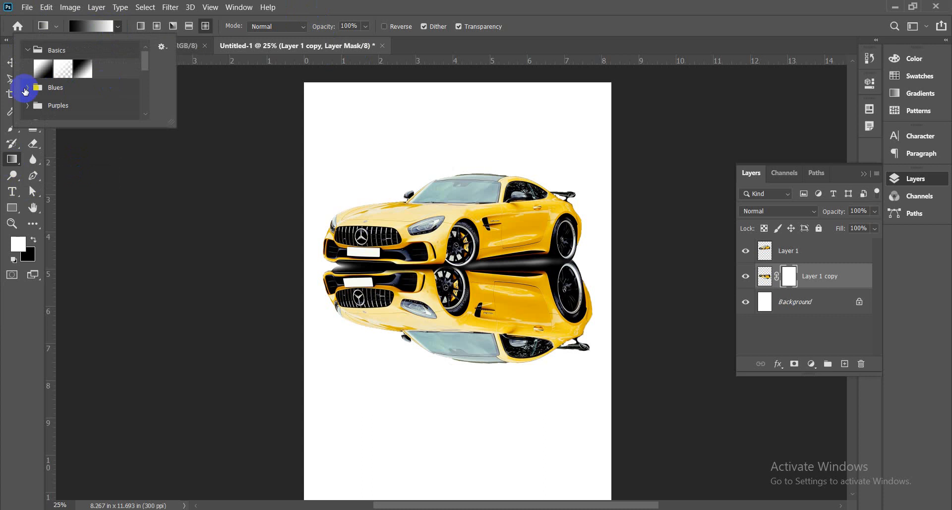
click(28, 50)
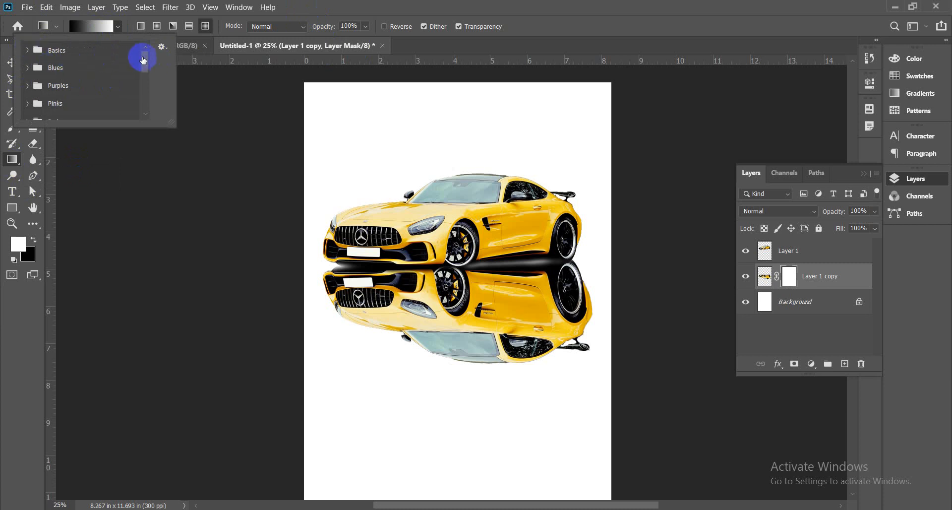
mouse_move(147, 61)
mouse_down()
mouse_move(143, 111)
mouse_move(148, 43)
mouse_up()
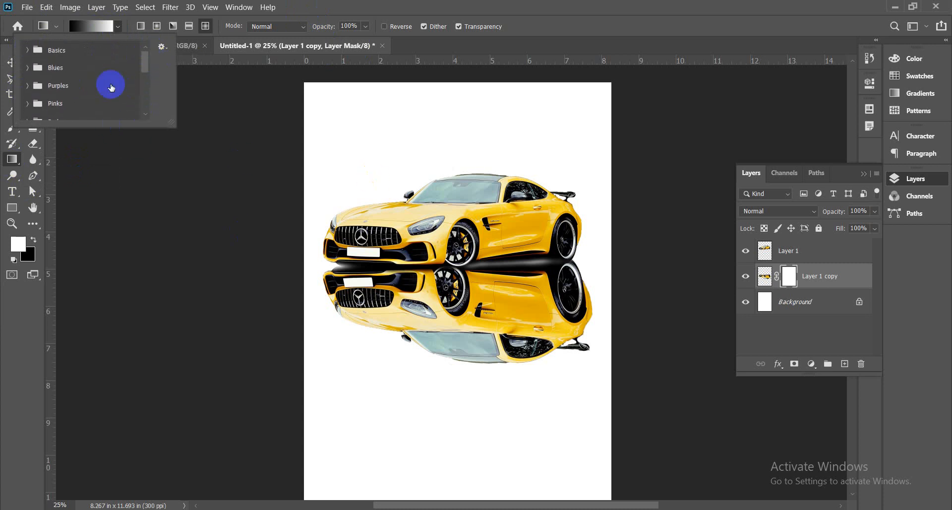
click(396, 13)
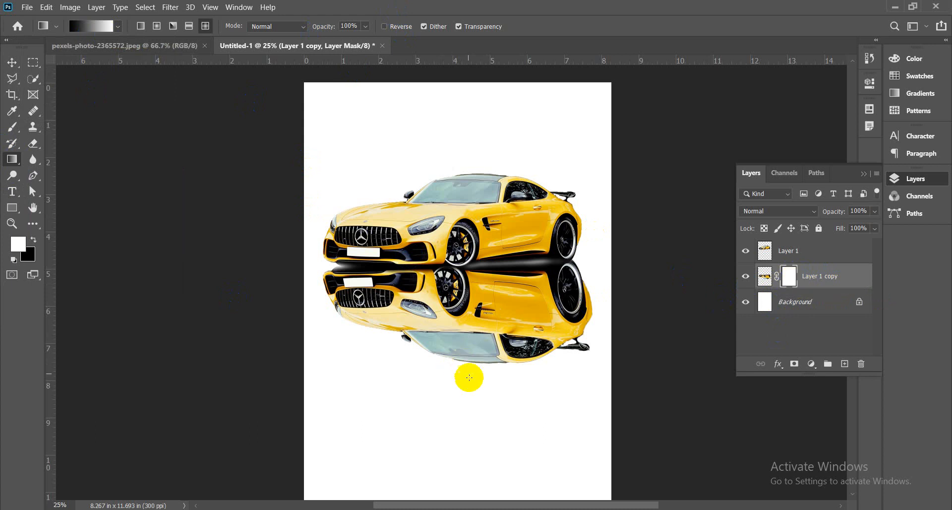
- Try several vertical black-to-white diamond gradients on Layer 1 copy's mask, running between the reflection and the area above the car
drag(468, 395, 461, 129)
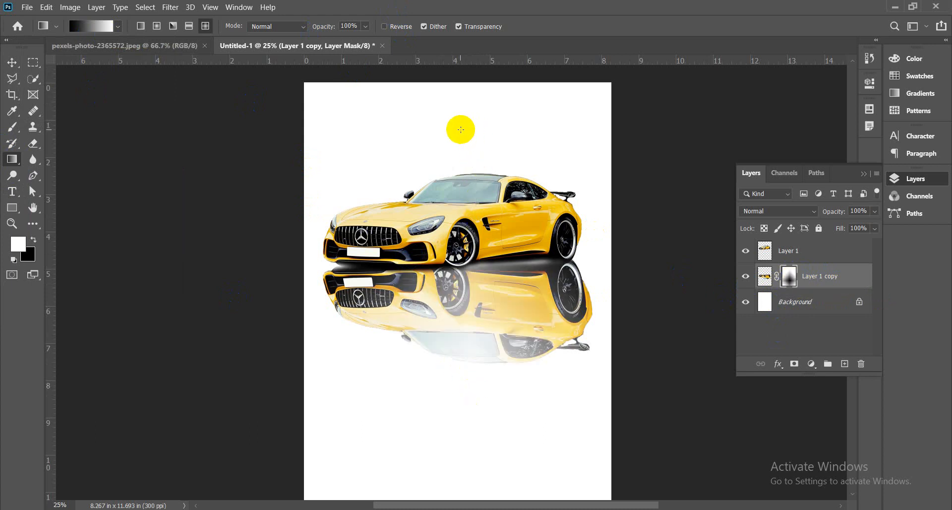
drag(503, 388, 486, 125)
drag(483, 360, 471, 102)
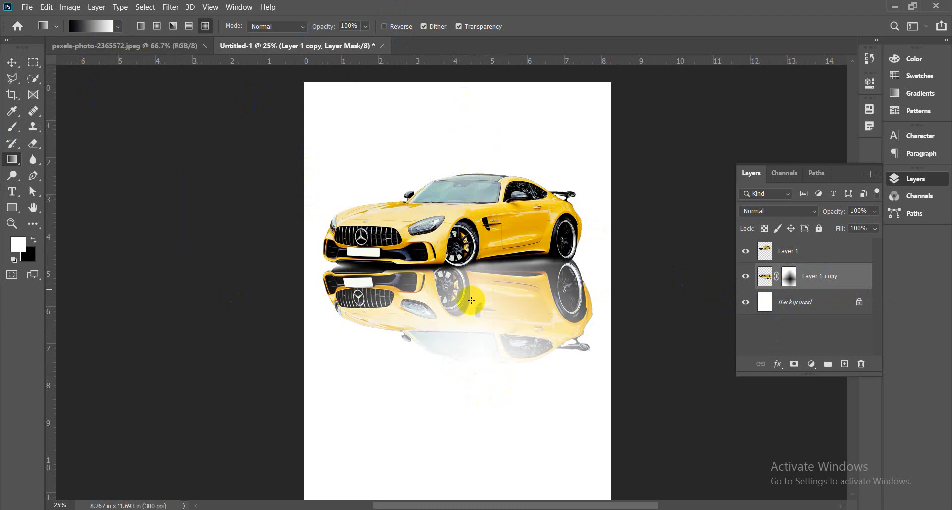
mouse_move(493, 356)
mouse_down()
mouse_move(495, 109)
mouse_move(485, 362)
mouse_up()
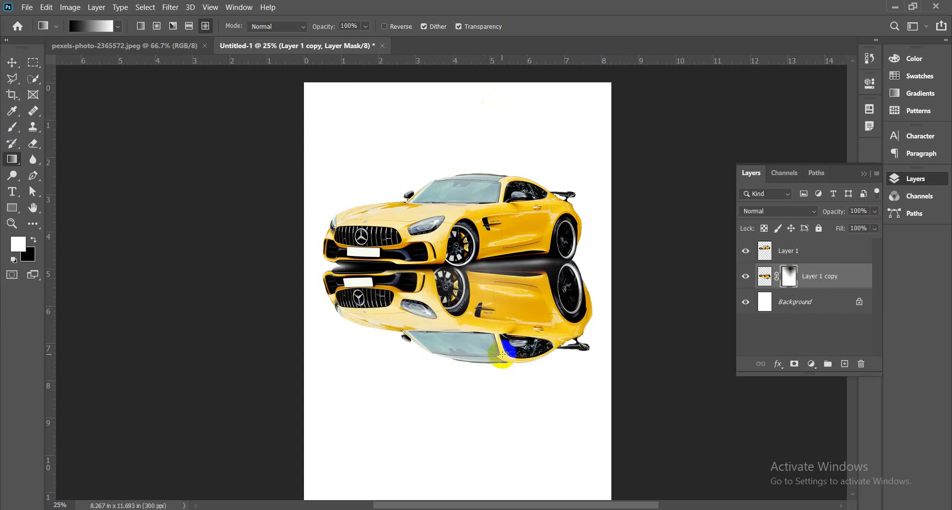
- Turn on Reverse for the gradient, try it on the mask from above the car down to the reflection's lower edge, and undo that gradient
click(88, 33)
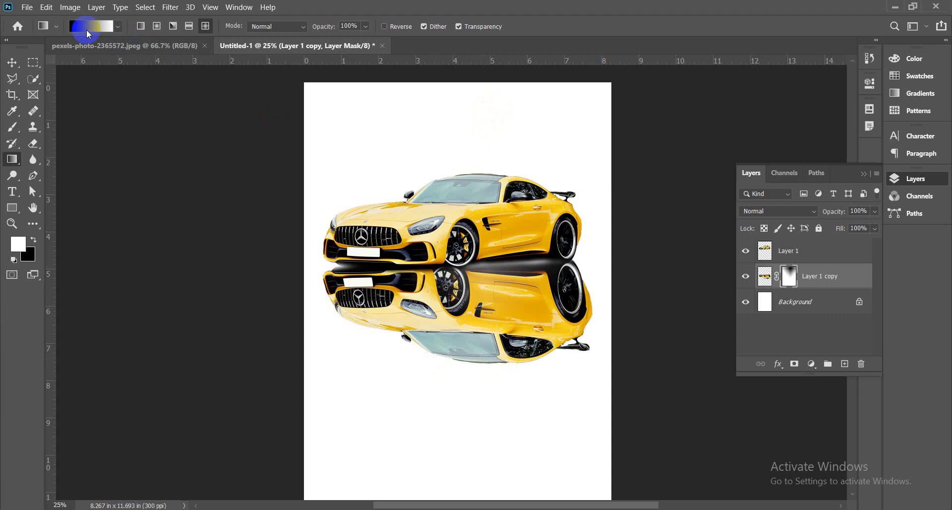
click(119, 29)
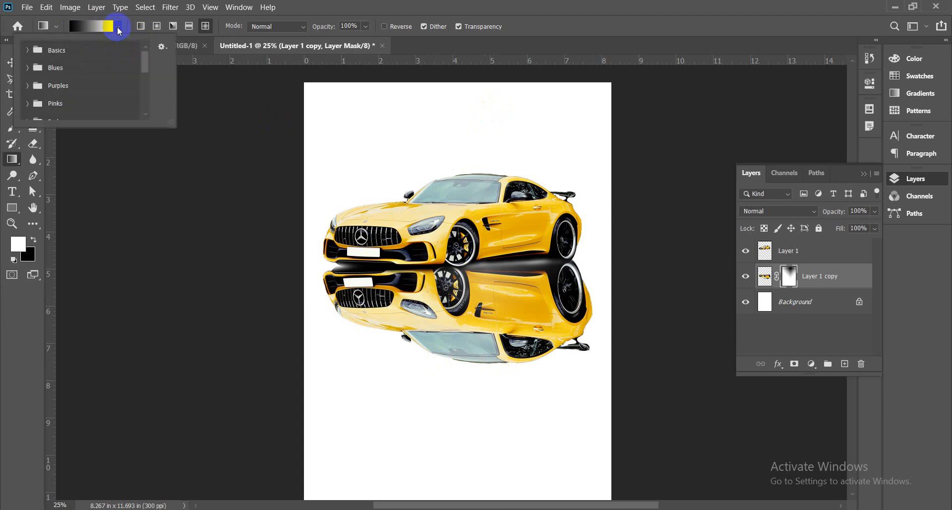
click(119, 30)
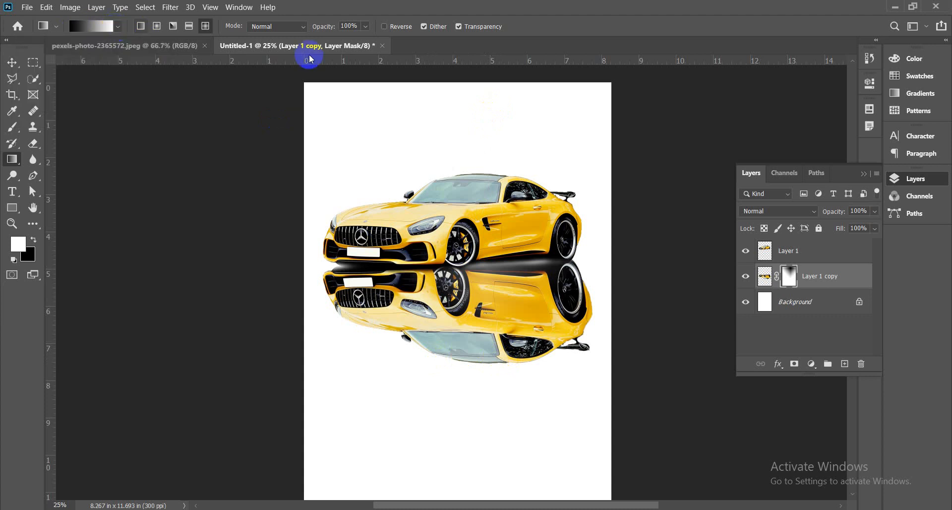
click(385, 29)
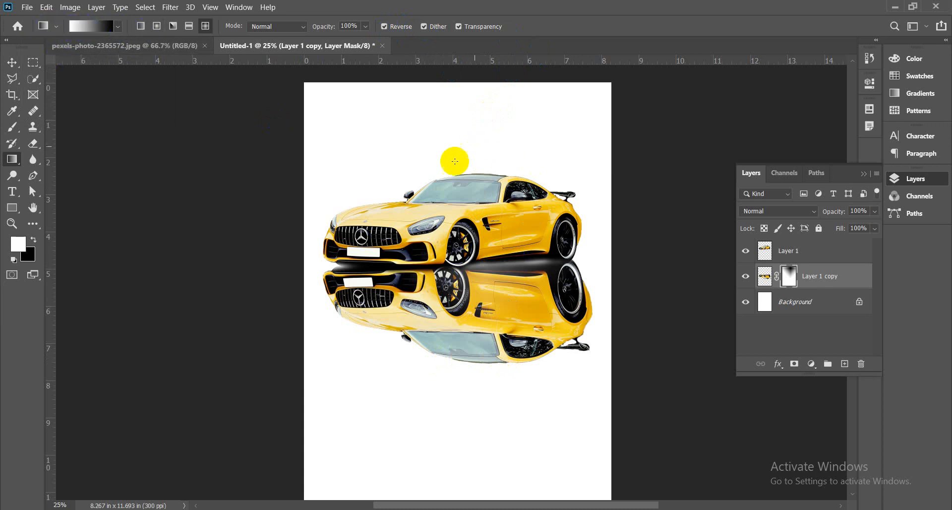
drag(469, 118, 476, 363)
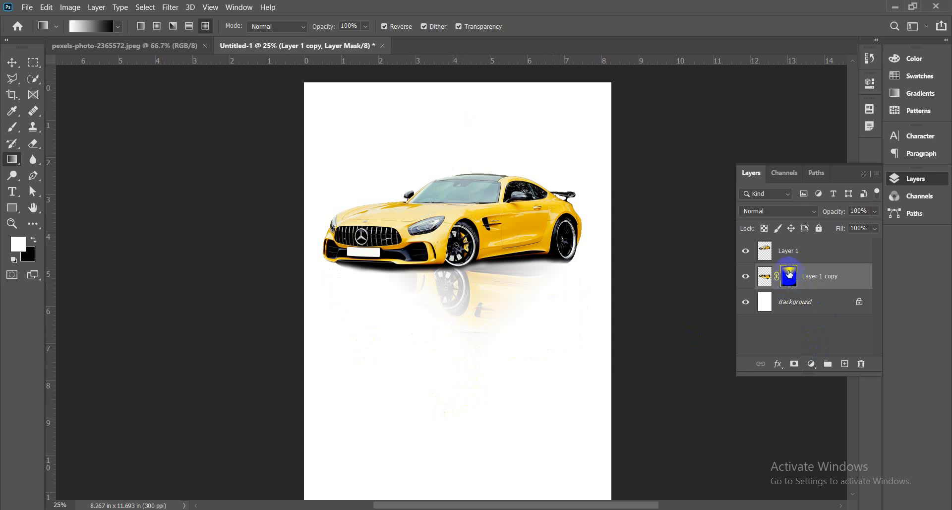
click(479, 341)
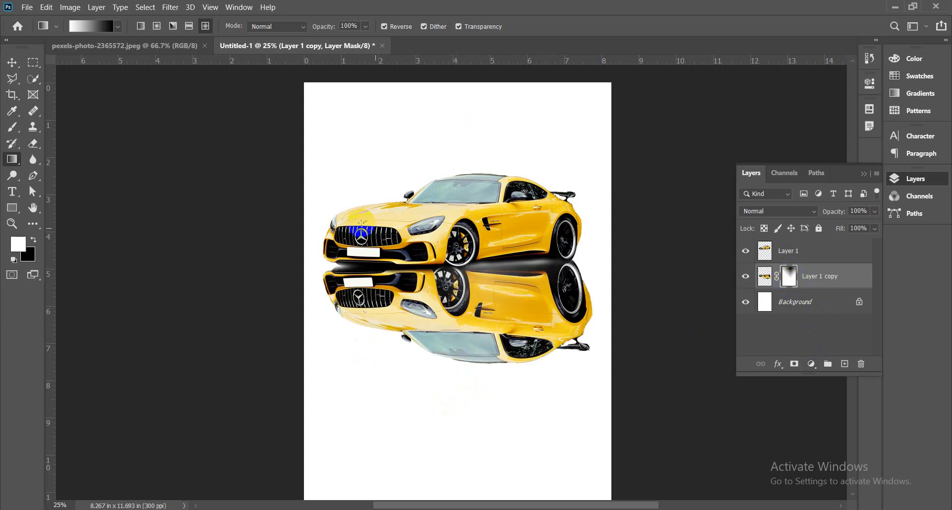
- Switch to a linear gradient, apply it on Layer 1 copy's mask from above the car down to the reflection's lower edge, and deselect the layer
click(141, 26)
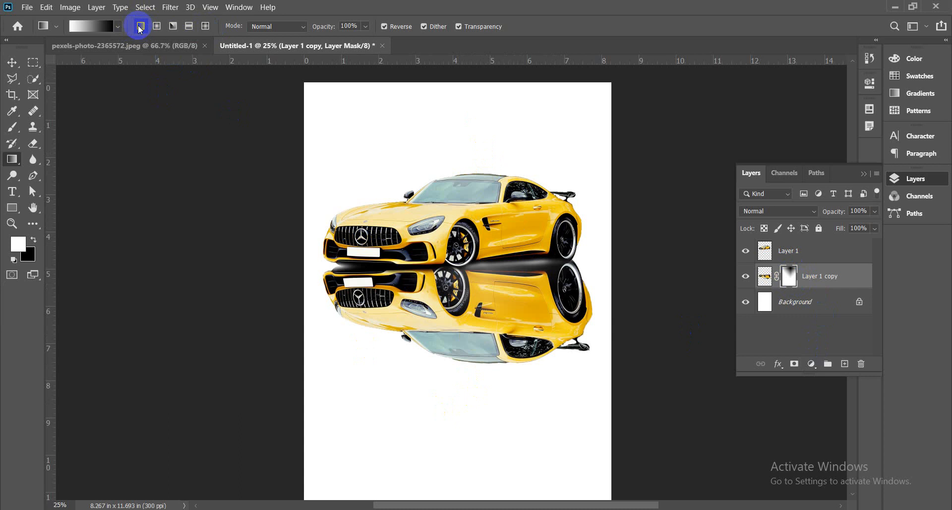
drag(455, 106, 453, 362)
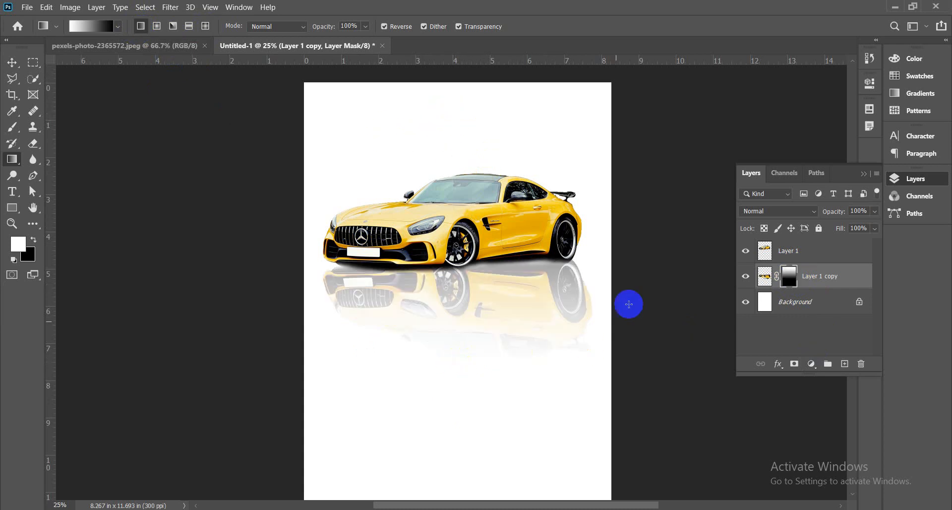
click(12, 62)
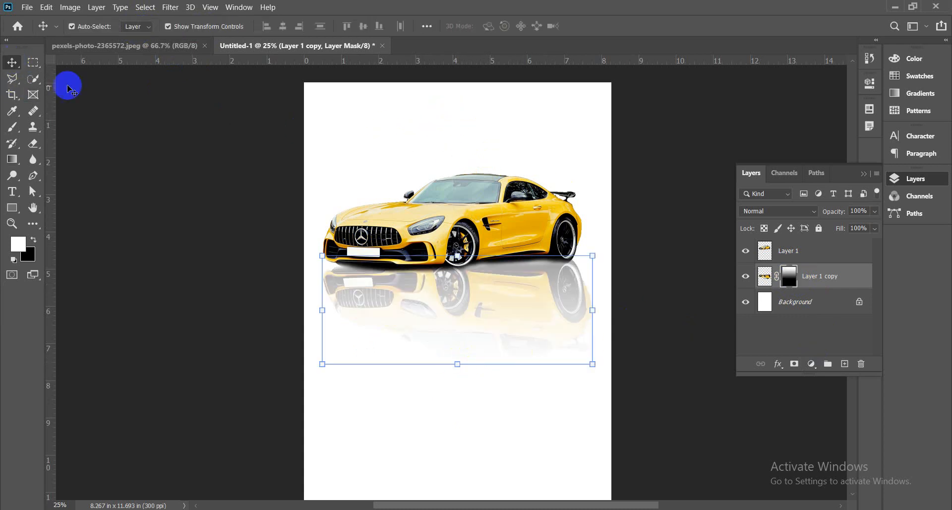
click(387, 394)
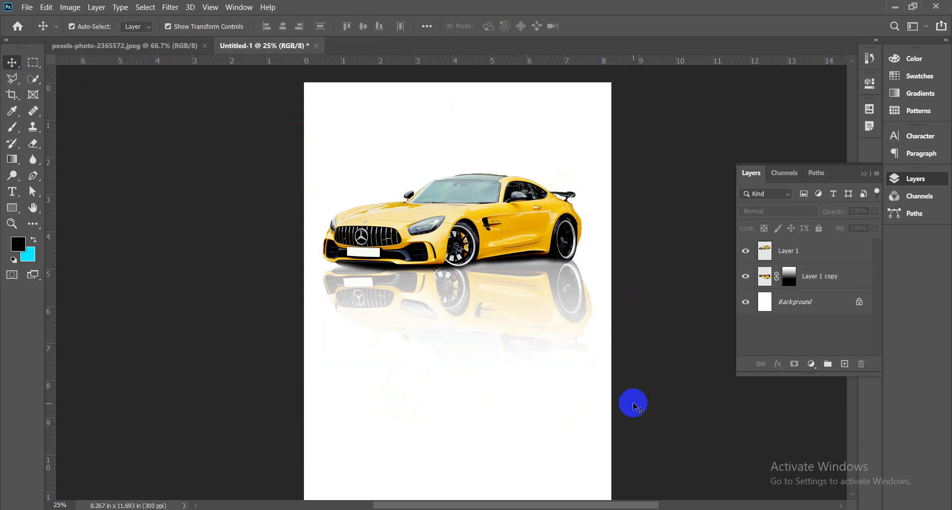
scroll(615, 382, up, 2)
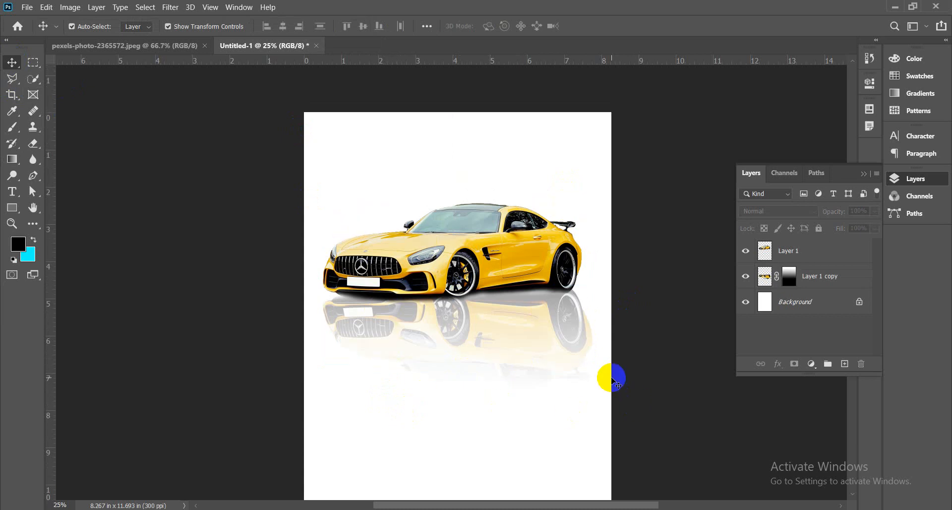
scroll(615, 381, down, 2)
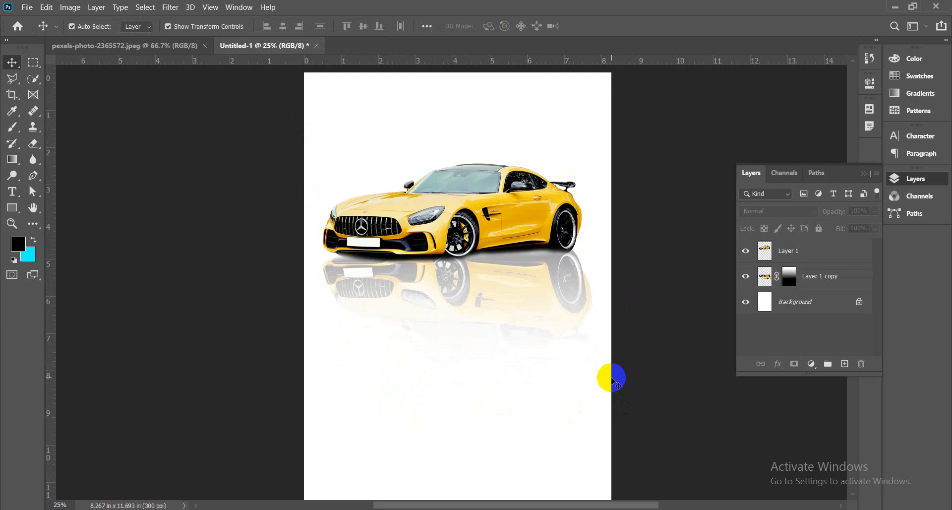
scroll(615, 382, up, 2)
scroll(384, 411, down, 2)
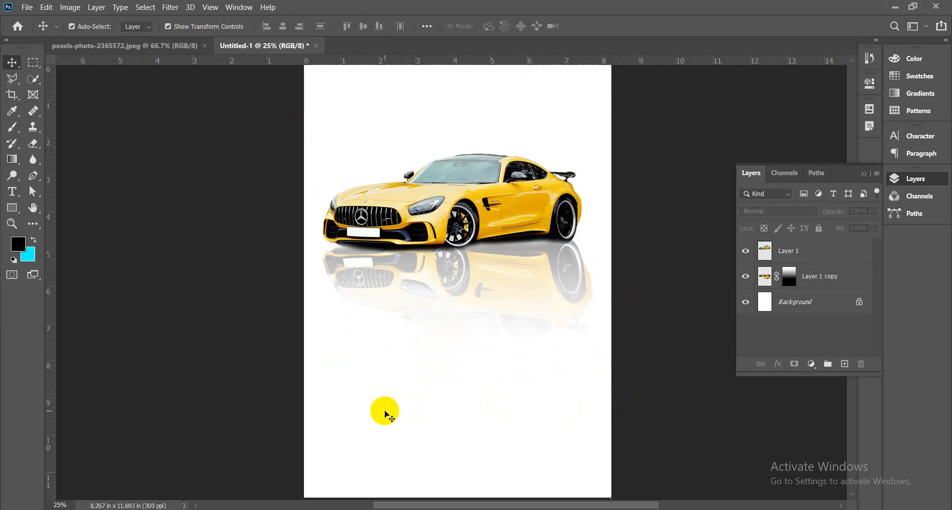
scroll(508, 396, up, 1)
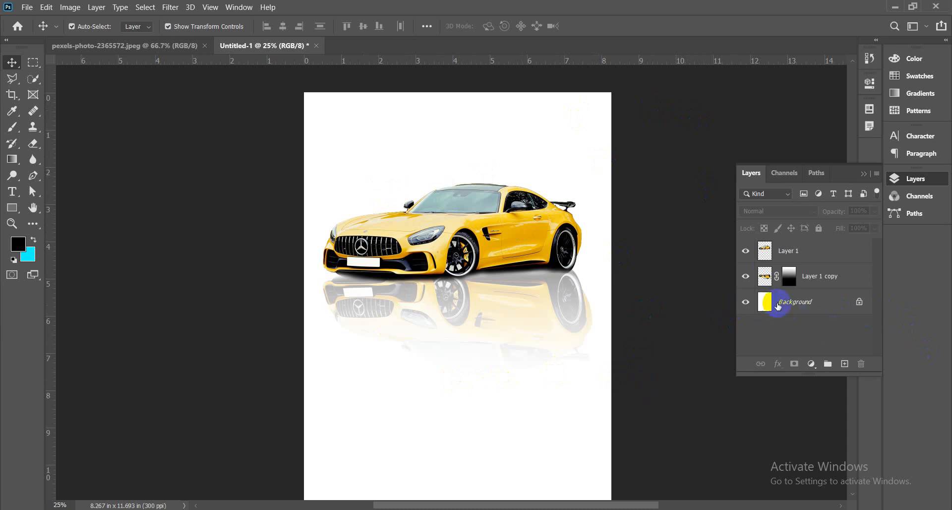
- Fill the Background layer with black (000000) using the Paint Bucket tool
click(824, 304)
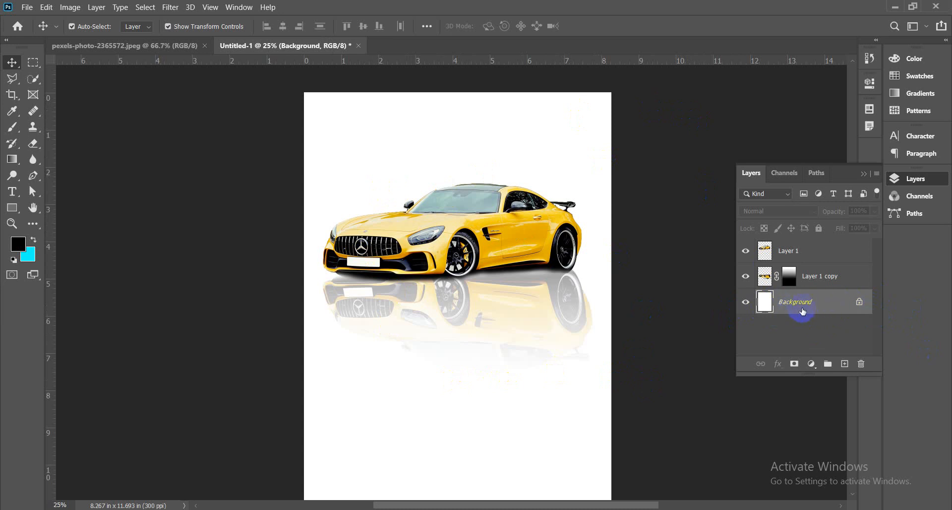
click(14, 160)
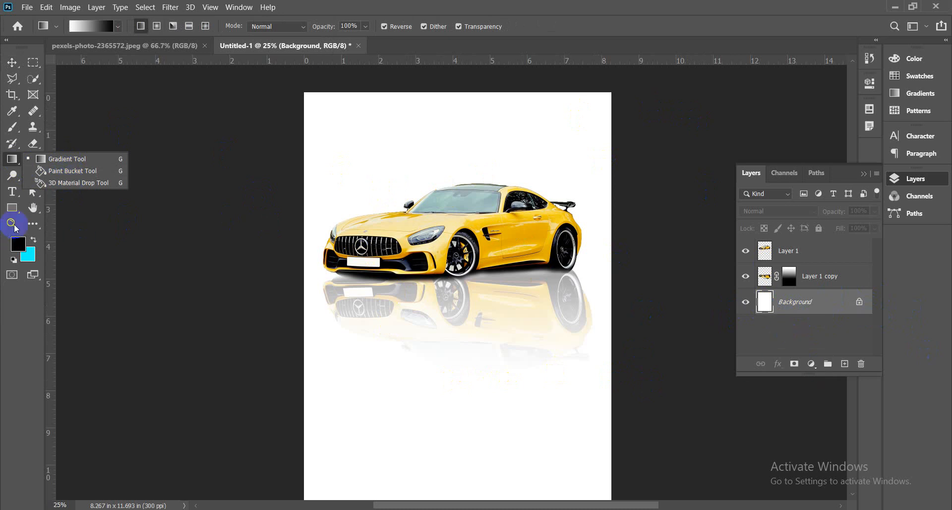
click(74, 171)
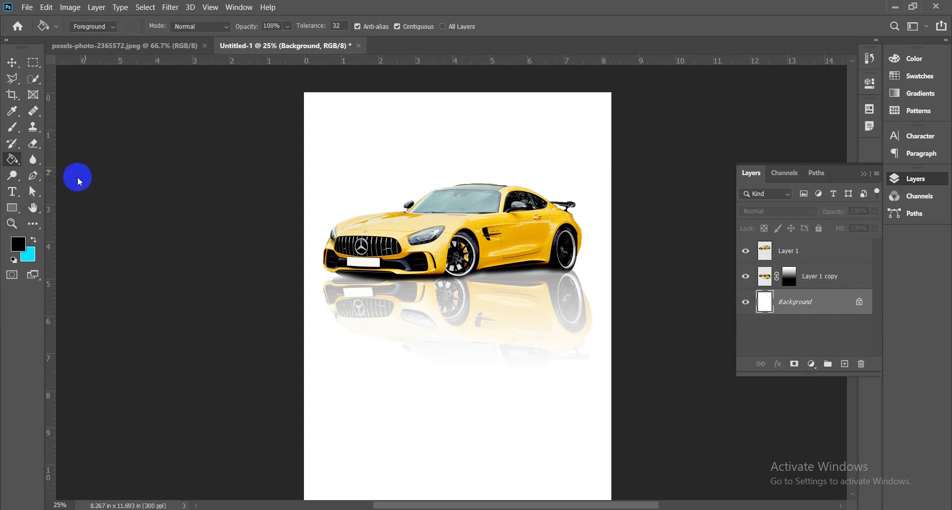
click(19, 245)
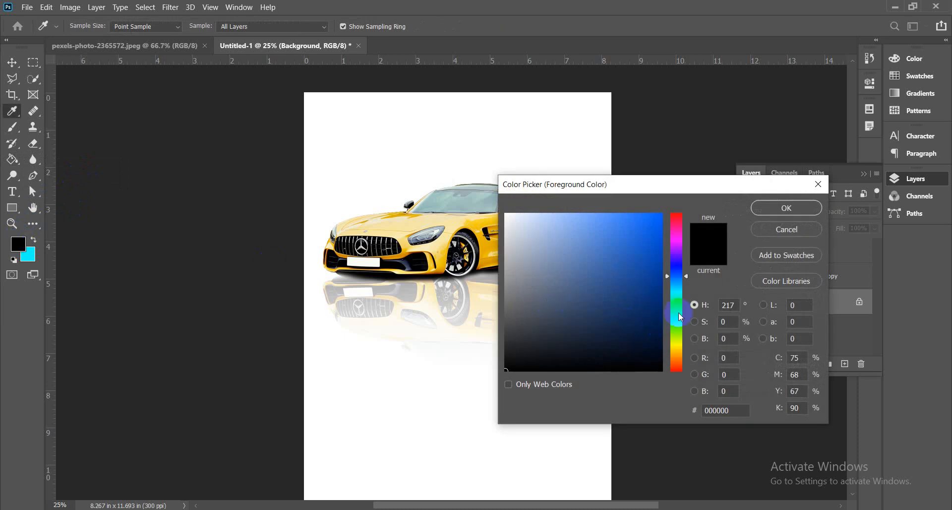
click(516, 362)
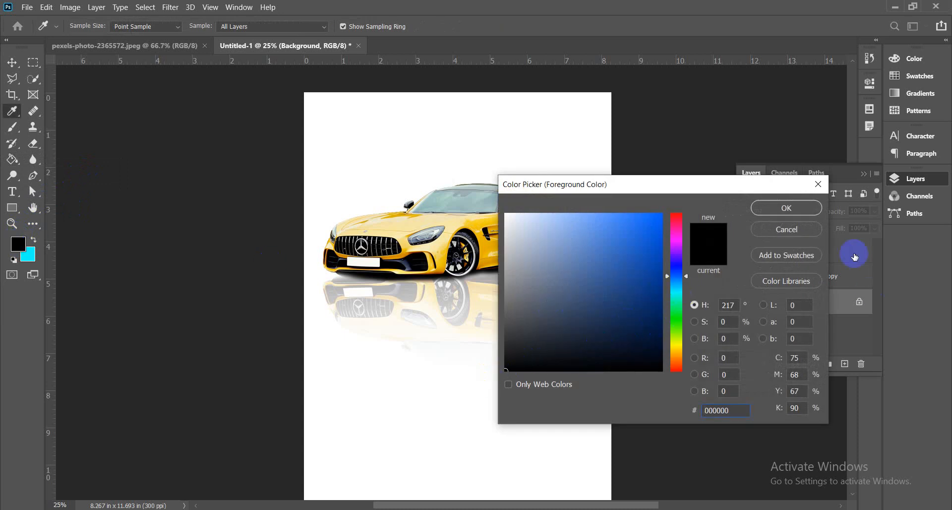
click(798, 208)
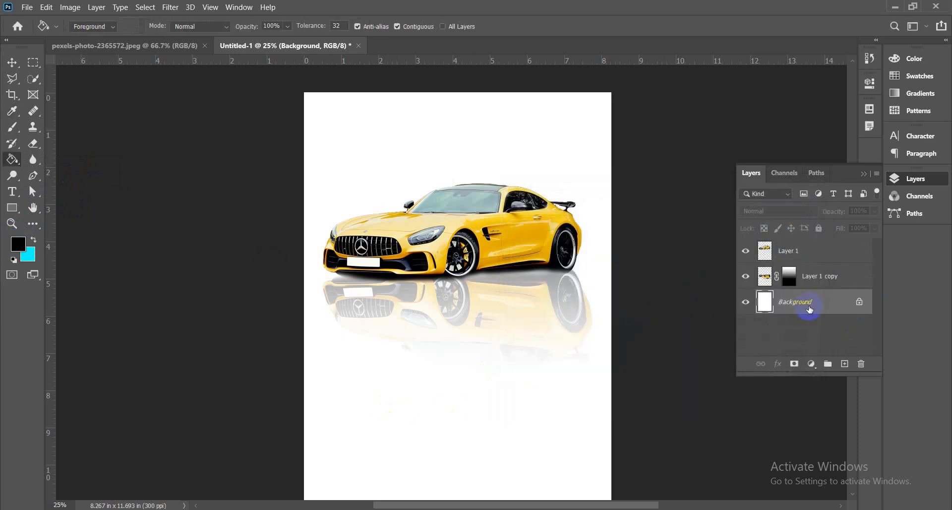
click(395, 138)
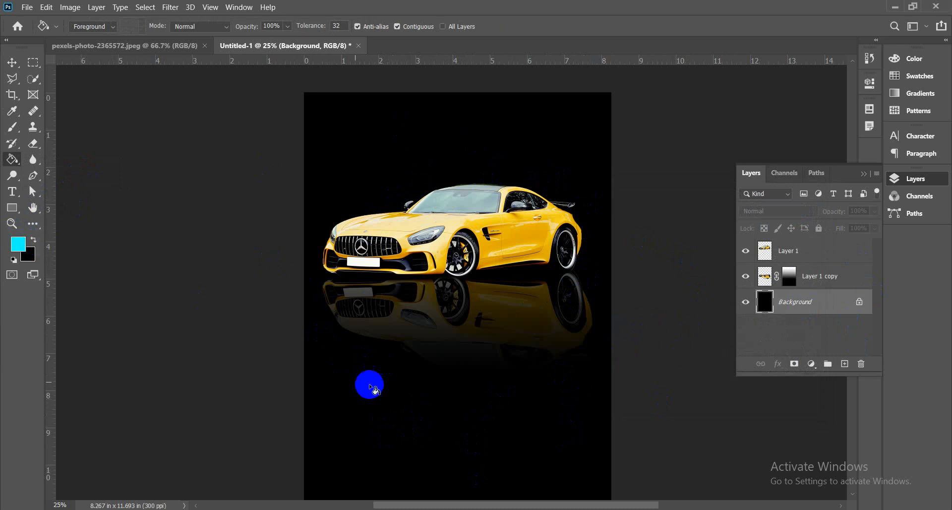
- Try cyan as the foreground colour and fill the Background layer with it
click(382, 394)
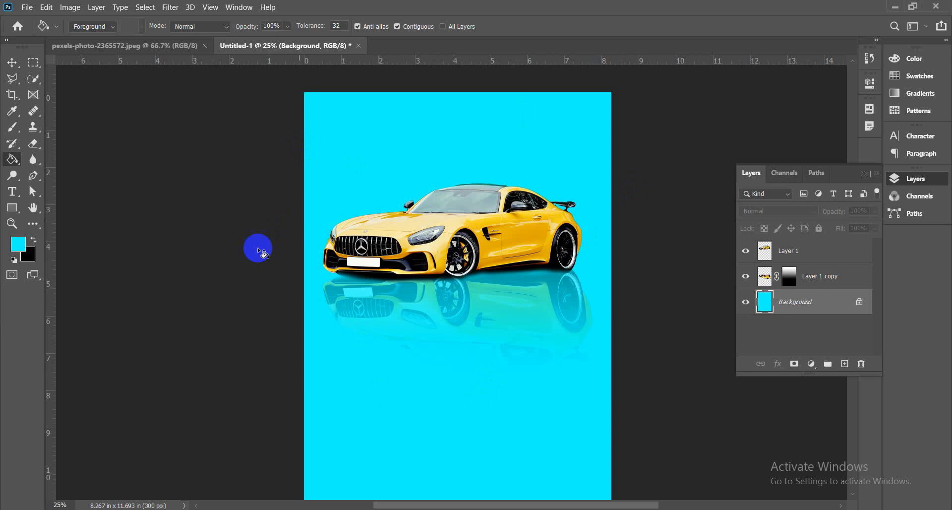
click(798, 281)
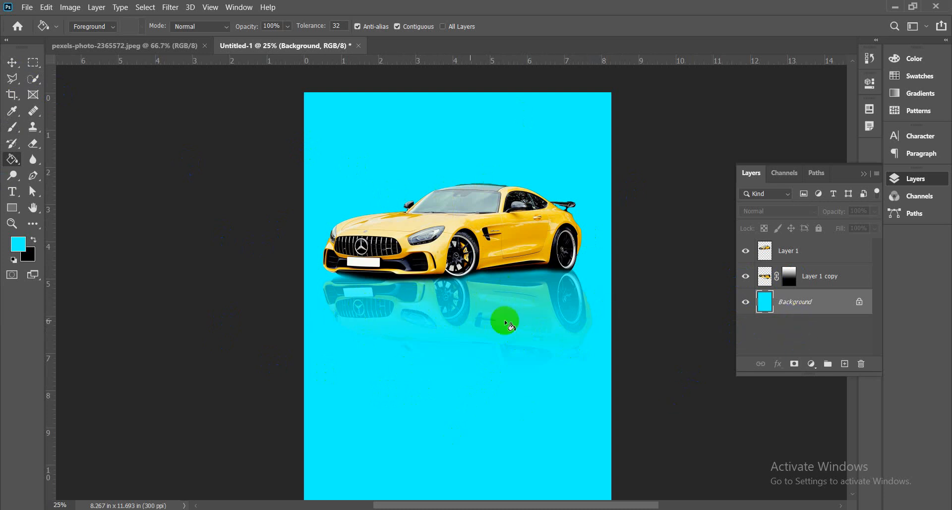
click(626, 324)
- Swap the foreground colour back to black (000000), refill the Background layer with it, and deselect the layer with the Move tool
click(34, 241)
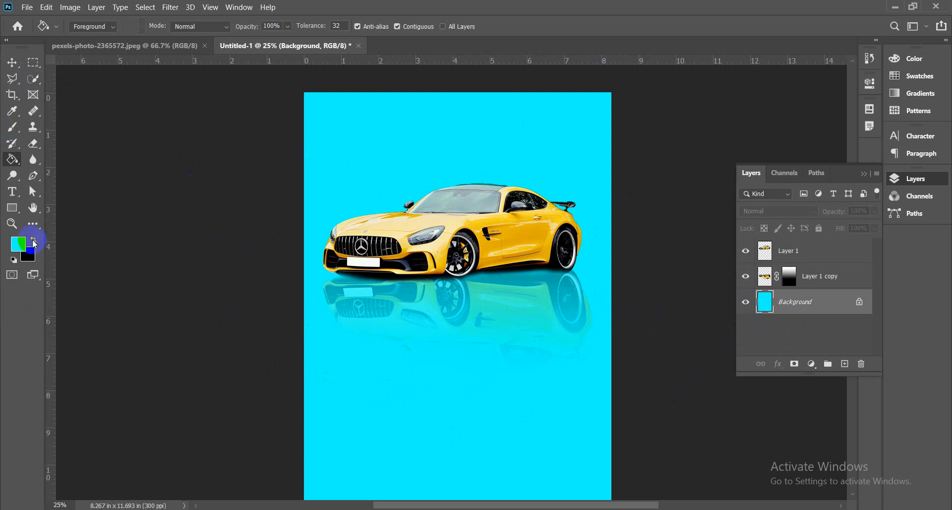
click(18, 244)
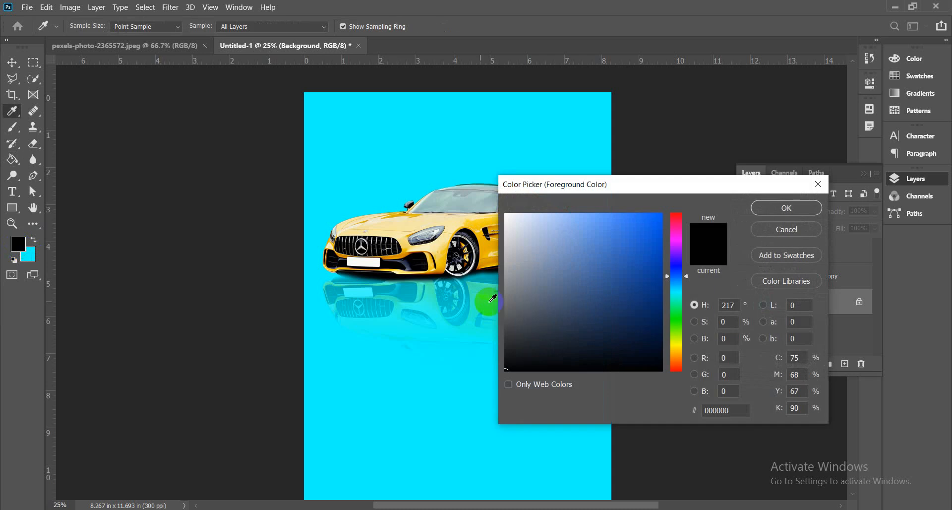
drag(546, 270, 494, 214)
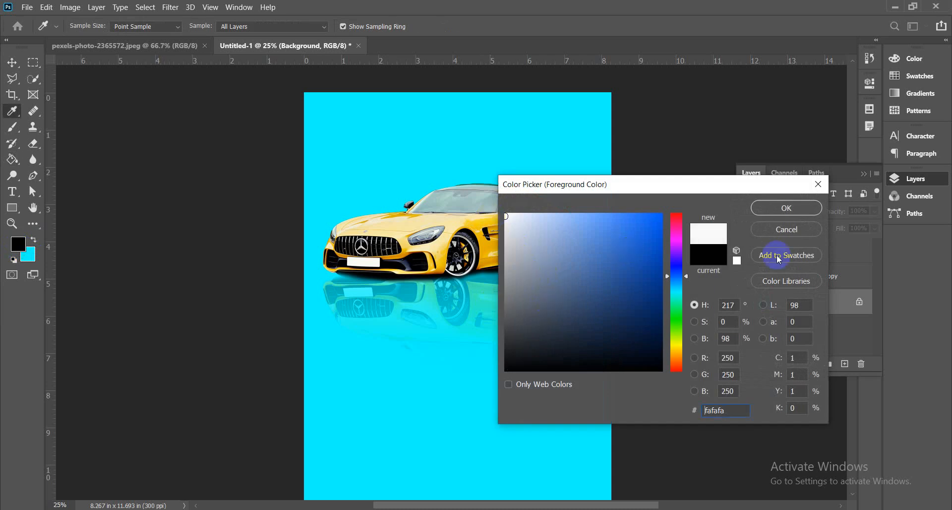
click(704, 260)
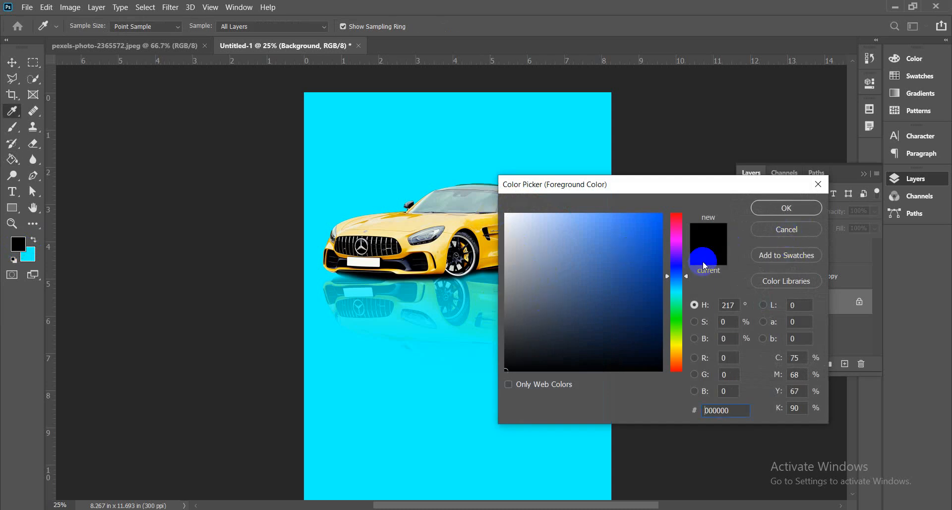
click(787, 208)
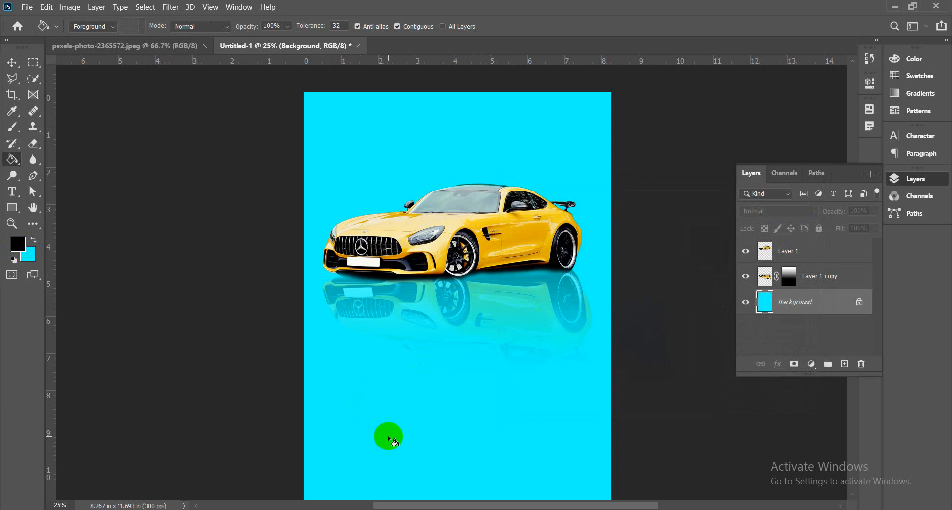
click(389, 438)
click(13, 63)
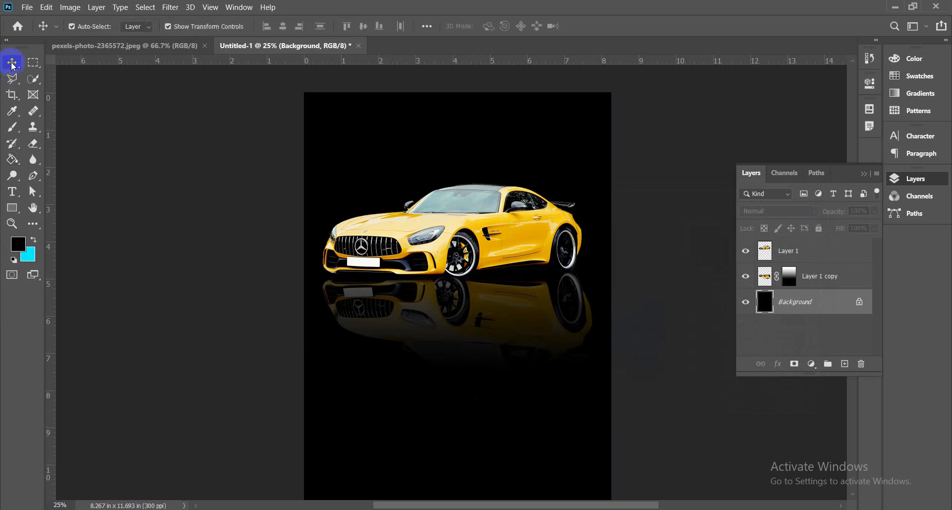
click(663, 249)
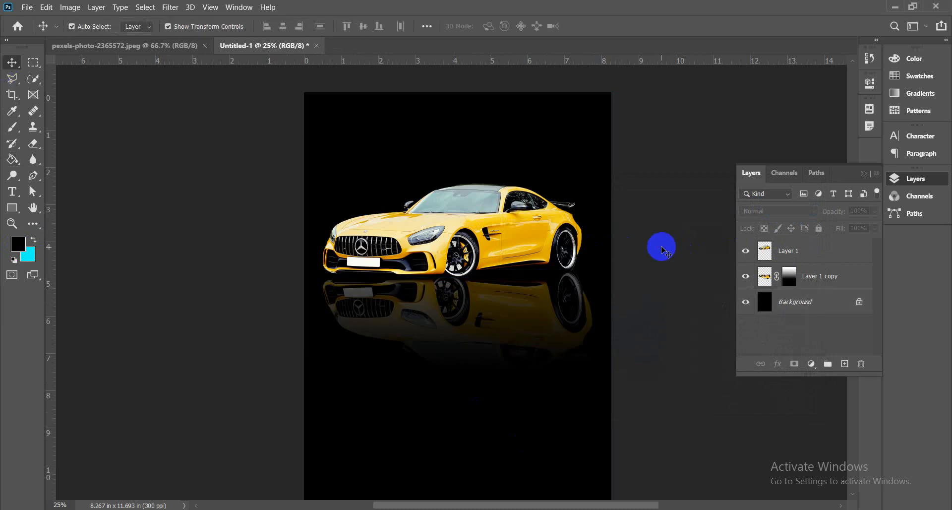
key(ctrl+plus)
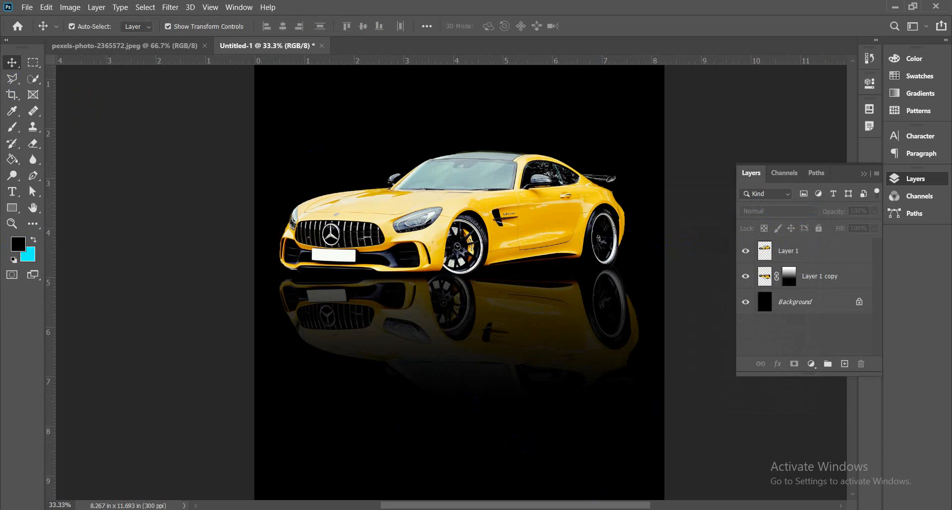
key(alt+Tab)
key(alt+Tab)
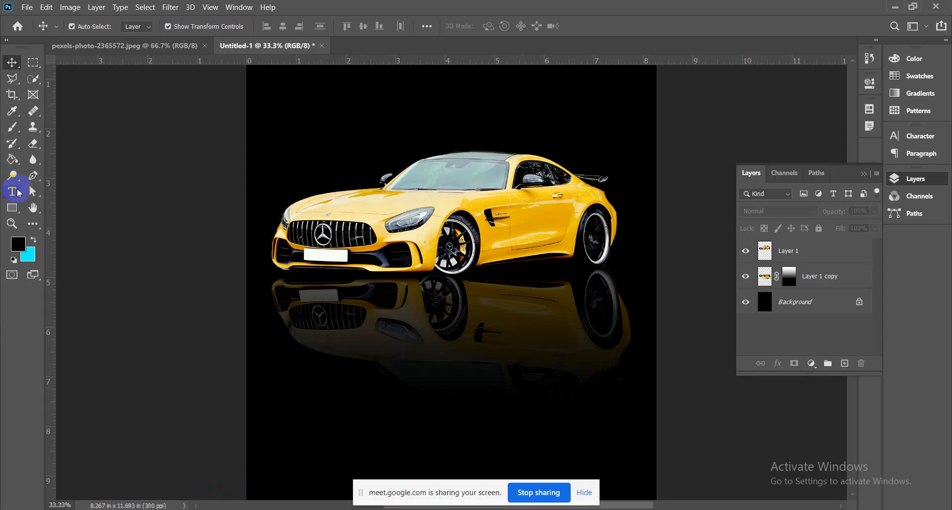
click(70, 45)
click(233, 46)
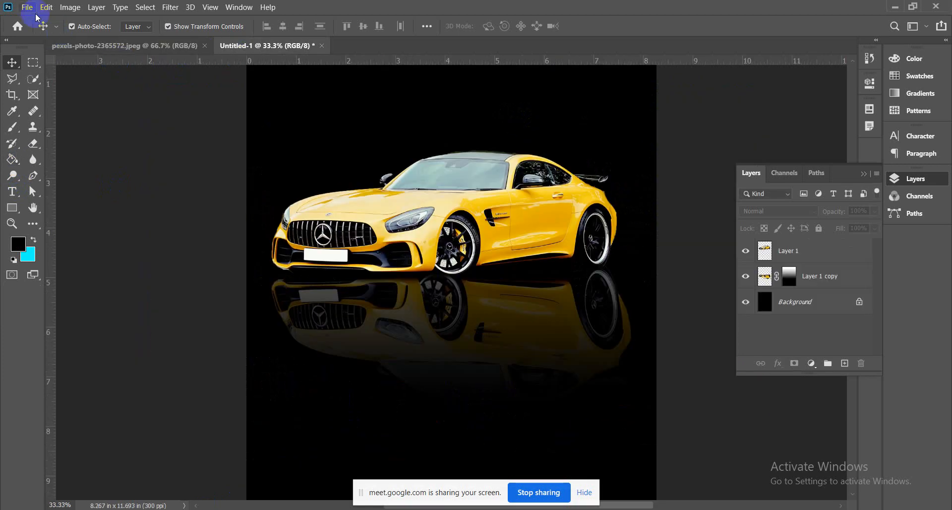
- Create a new portrait A4 document, 210 x 297 mm at 300 pixels/inch, with a white background
click(28, 7)
click(32, 18)
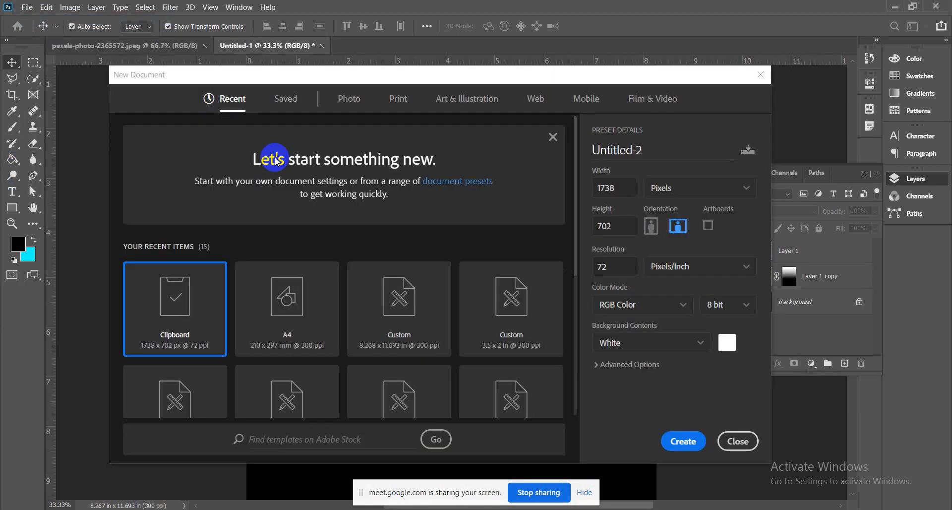
click(319, 308)
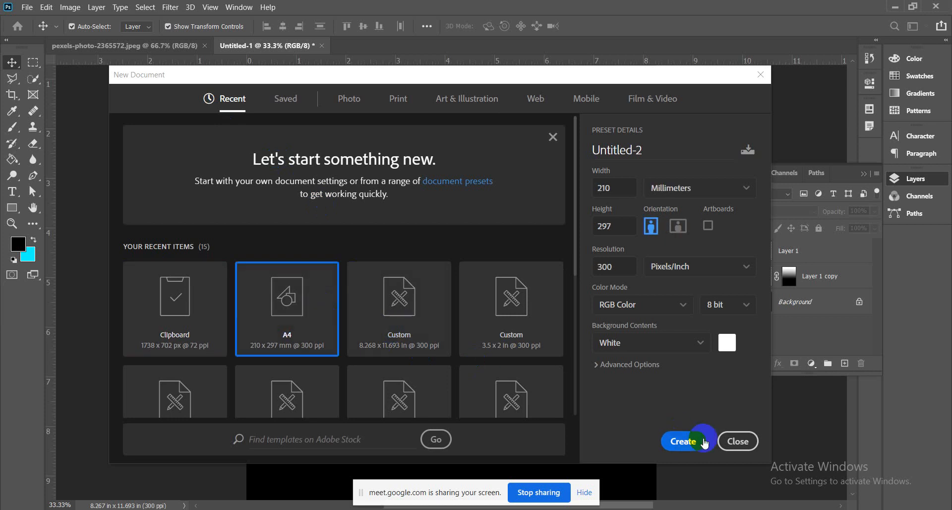
click(692, 441)
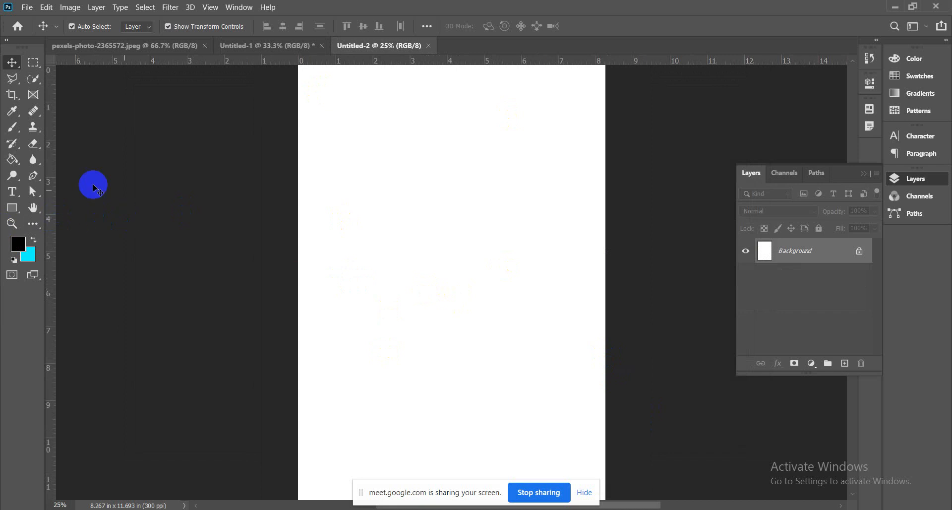
- Try diagonal linear gradients on the new page with the Gradient tool, finishing with a vertical one from white at the page's top to black
click(12, 159)
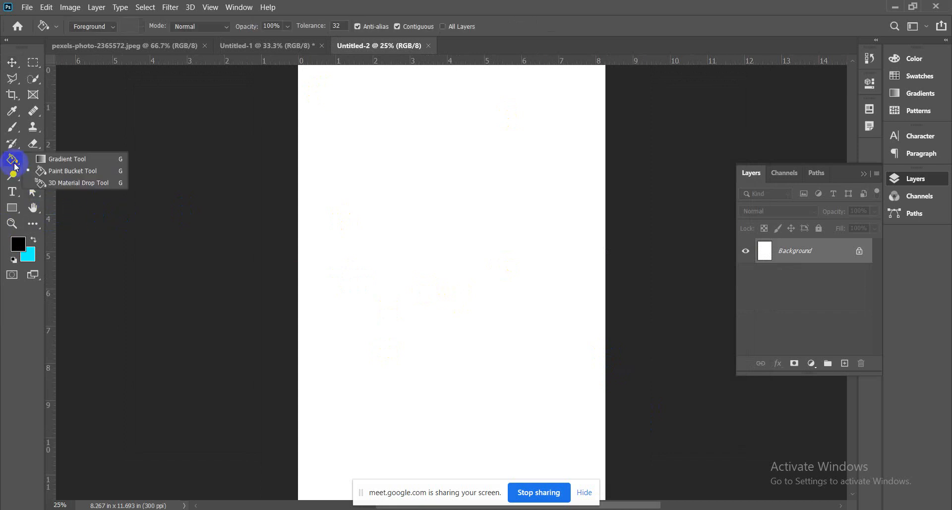
click(64, 159)
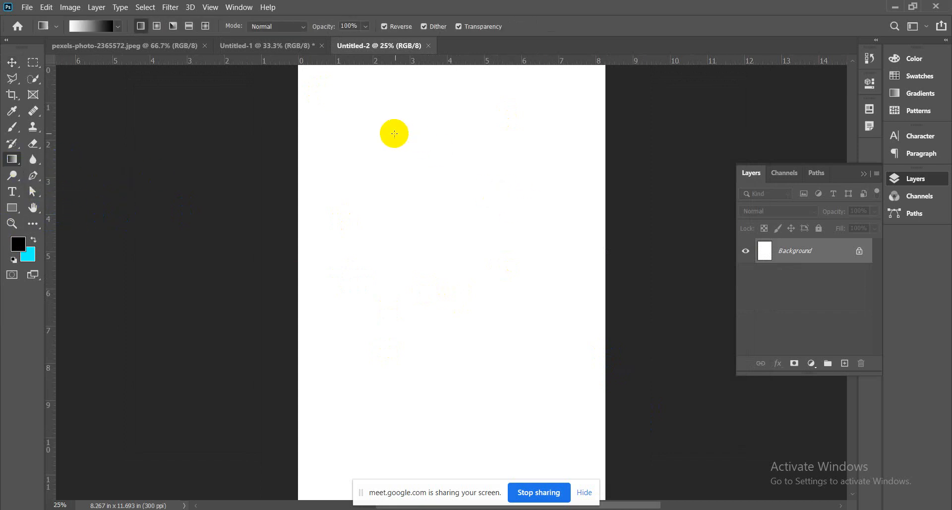
drag(364, 119, 493, 310)
drag(563, 420, 362, 157)
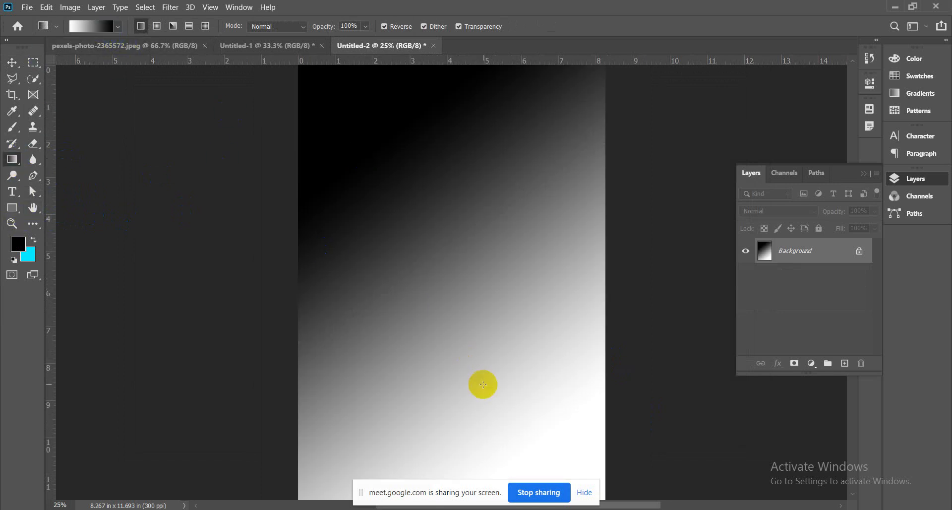
drag(583, 436, 327, 93)
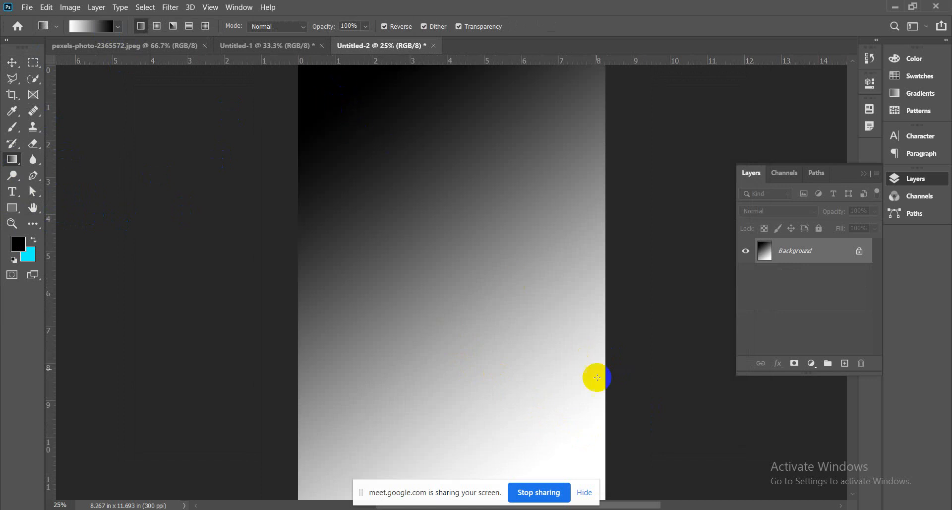
drag(452, 85, 446, 457)
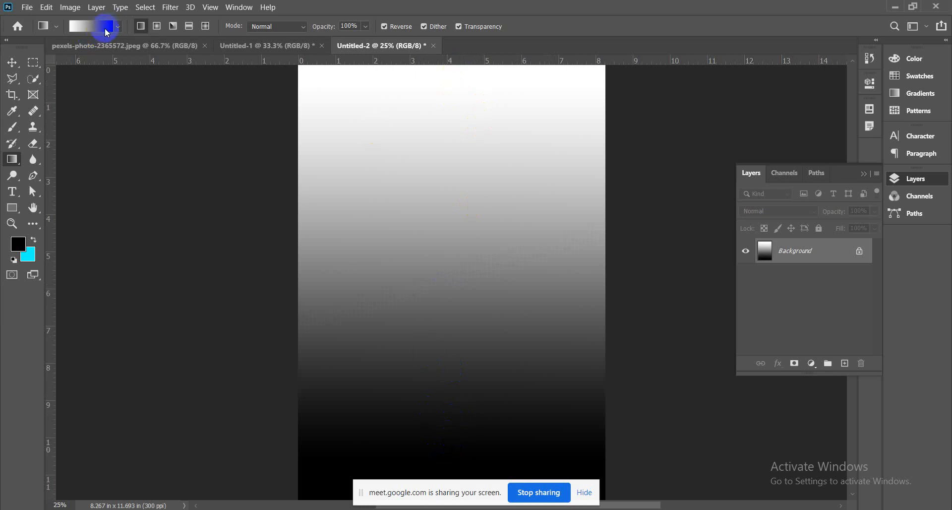
- Turn off the Reverse option for the Gradient tool
click(76, 26)
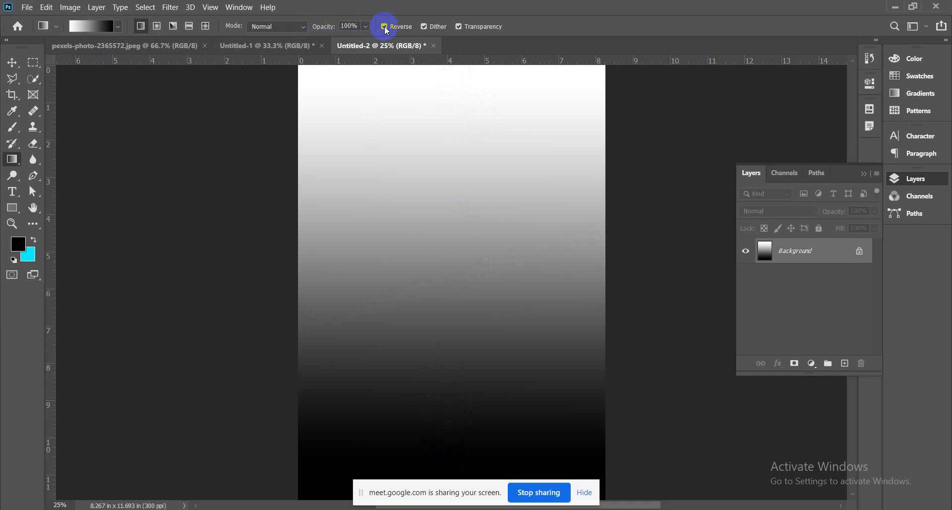
click(385, 26)
click(82, 32)
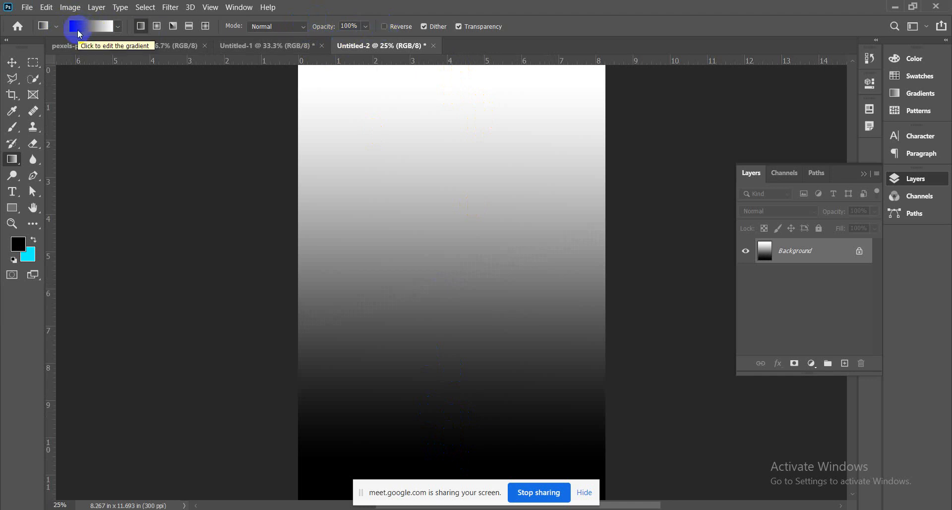
- Browse the Basics gradient presets and try a bright blue preset from the Blues group
click(114, 27)
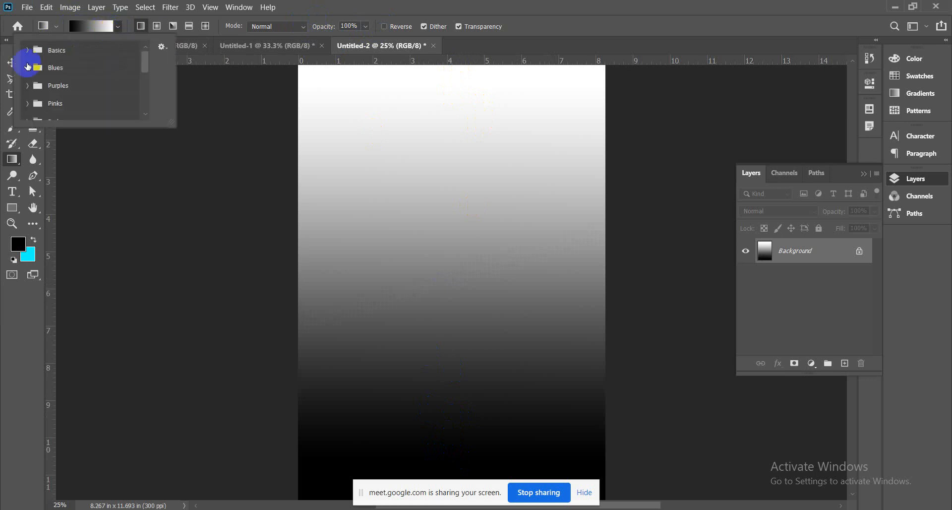
click(28, 50)
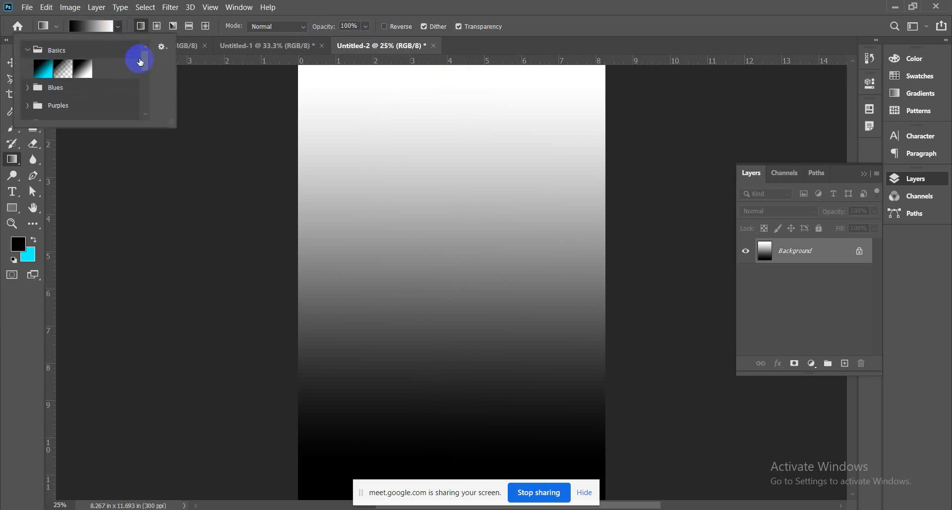
click(29, 51)
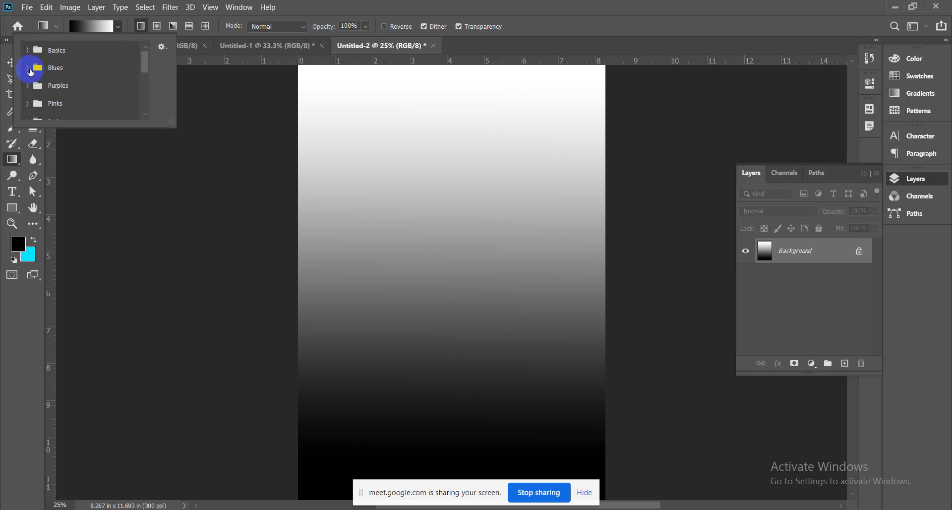
click(30, 70)
drag(143, 56, 149, 71)
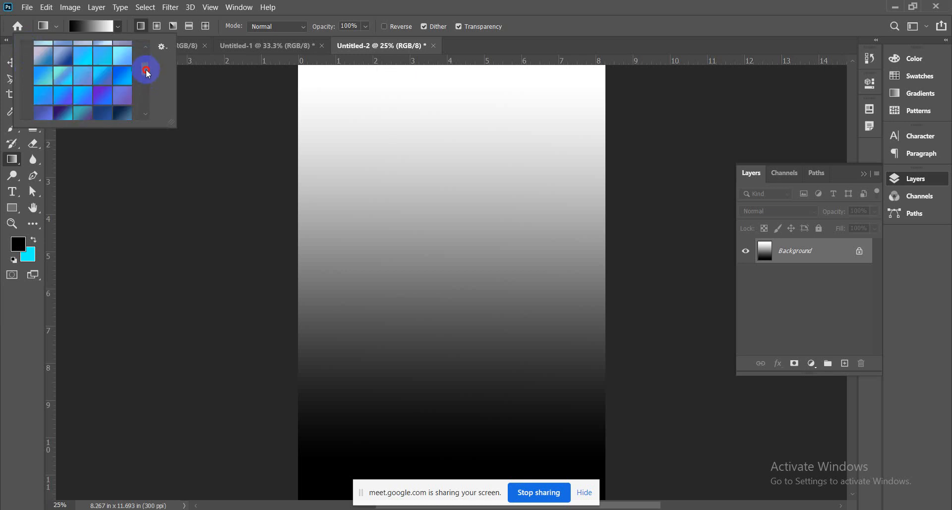
click(122, 78)
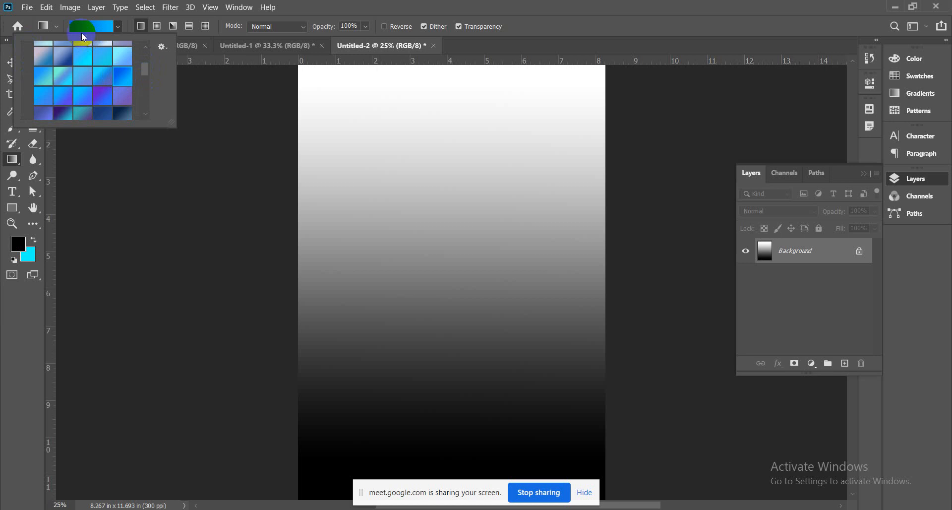
- Choose the light-blue-to-pink Iridescent_09 preset and draw a diagonal linear gradient from the page's upper-left area to its lower right
drag(143, 75, 142, 109)
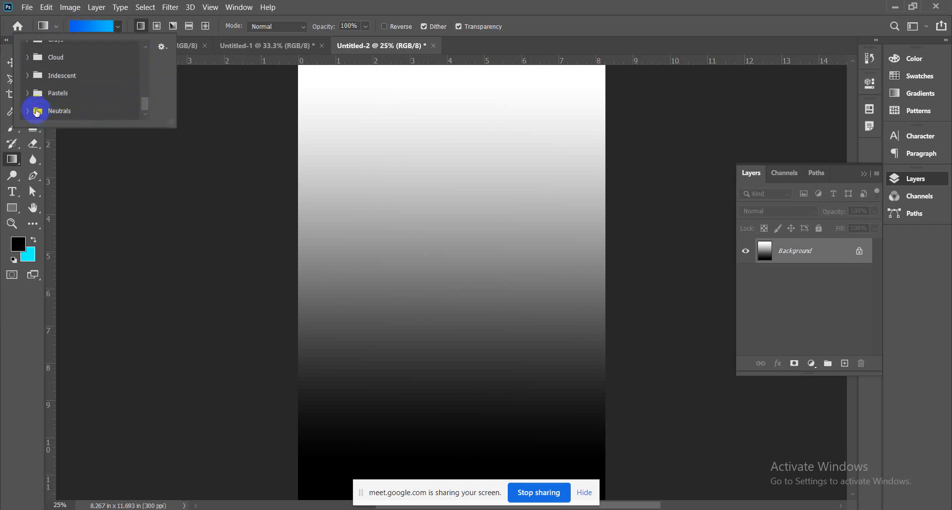
click(138, 110)
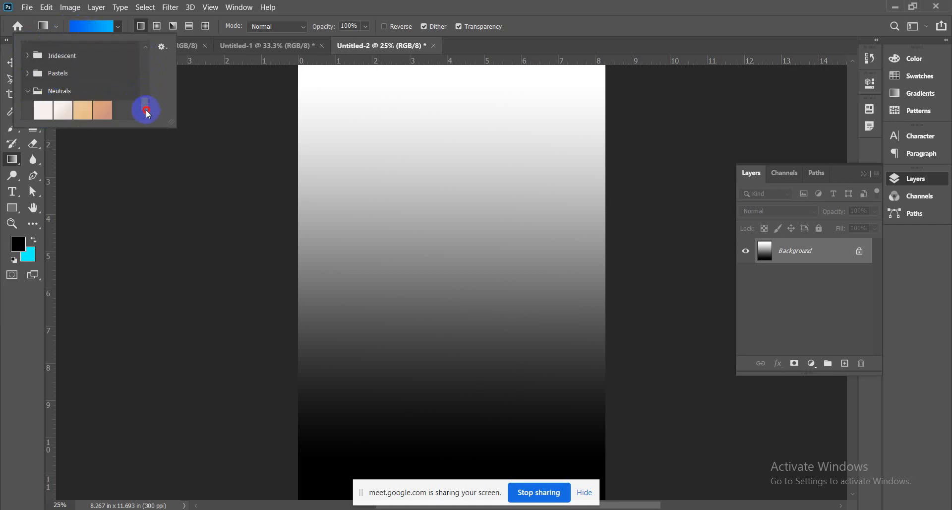
click(82, 111)
click(42, 94)
click(31, 92)
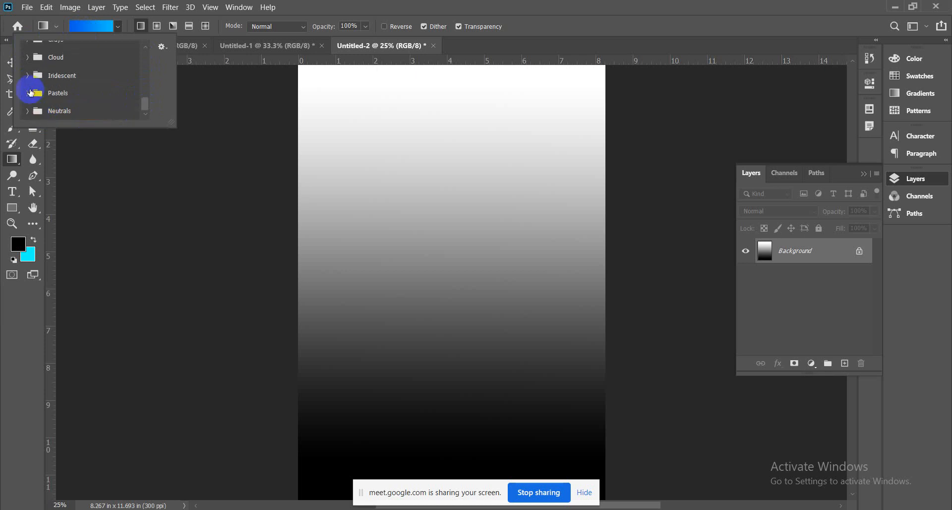
click(27, 76)
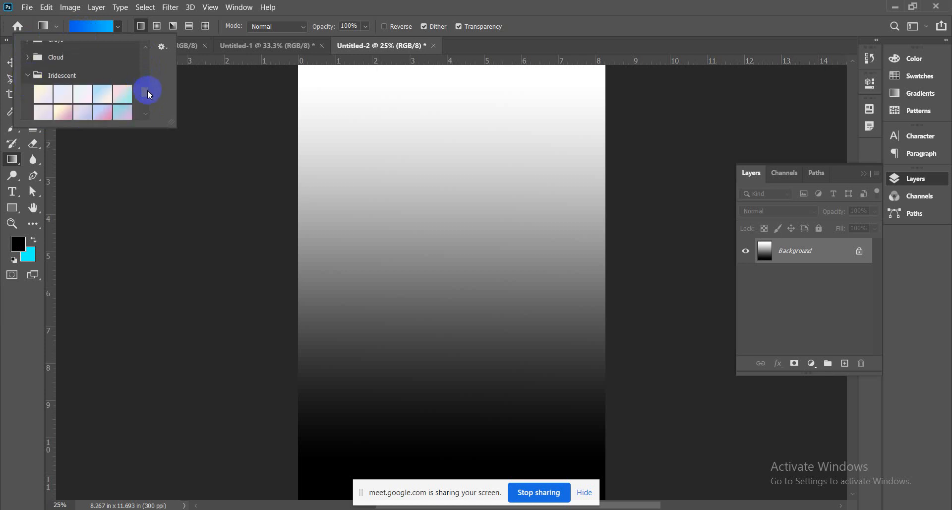
drag(147, 90, 147, 96)
click(102, 60)
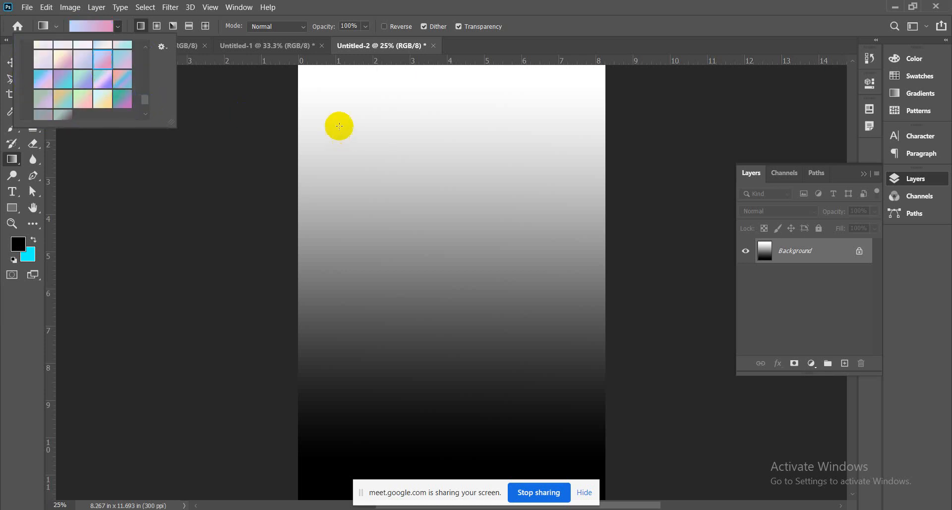
drag(340, 126, 510, 425)
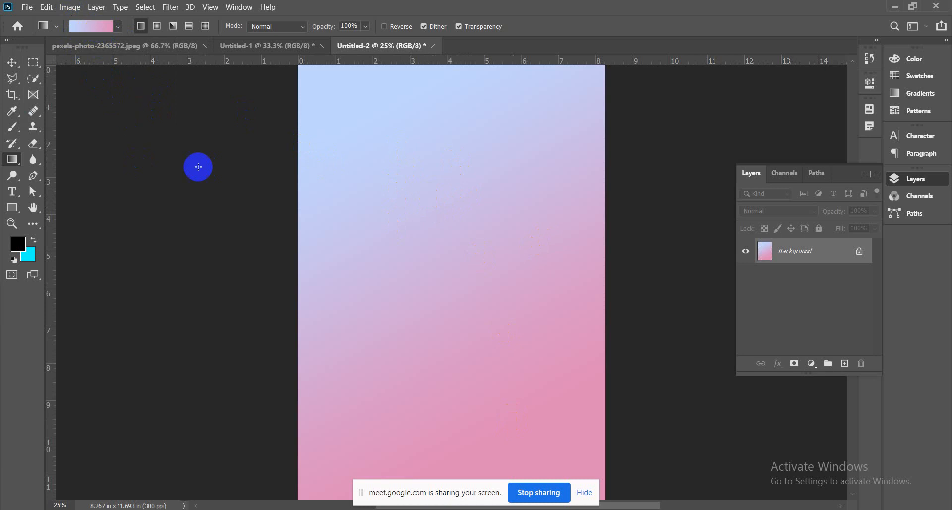
- Open the current gradient for editing, try removing its starting color stop, and place the light blue stop back at location 0%
click(84, 30)
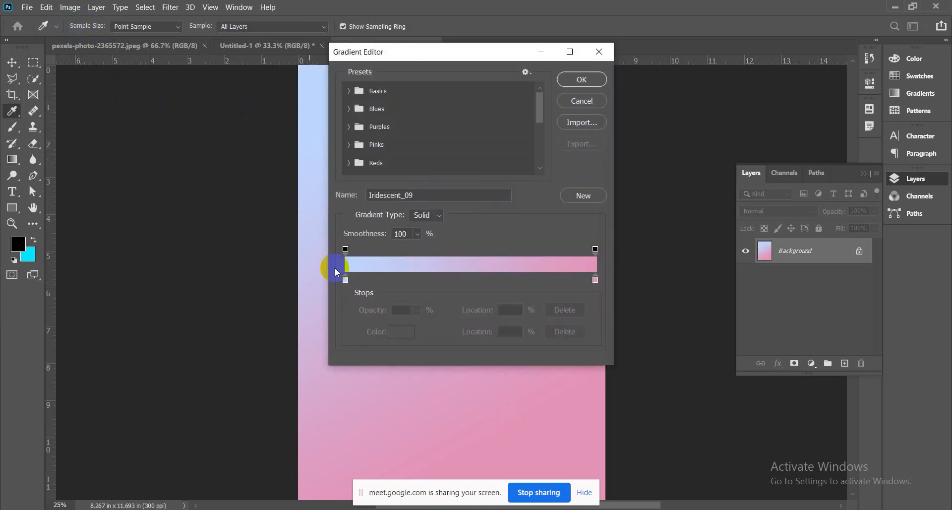
drag(345, 281, 495, 300)
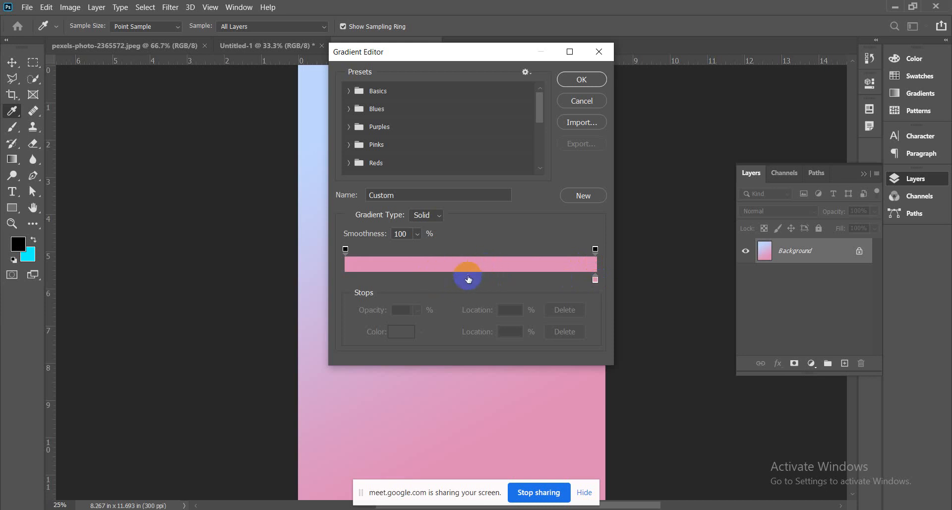
click(402, 279)
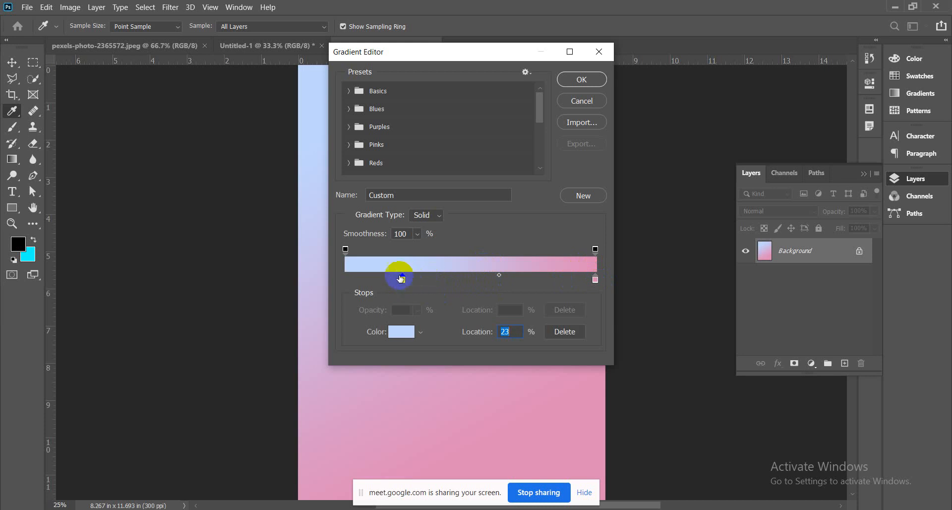
drag(405, 289, 345, 281)
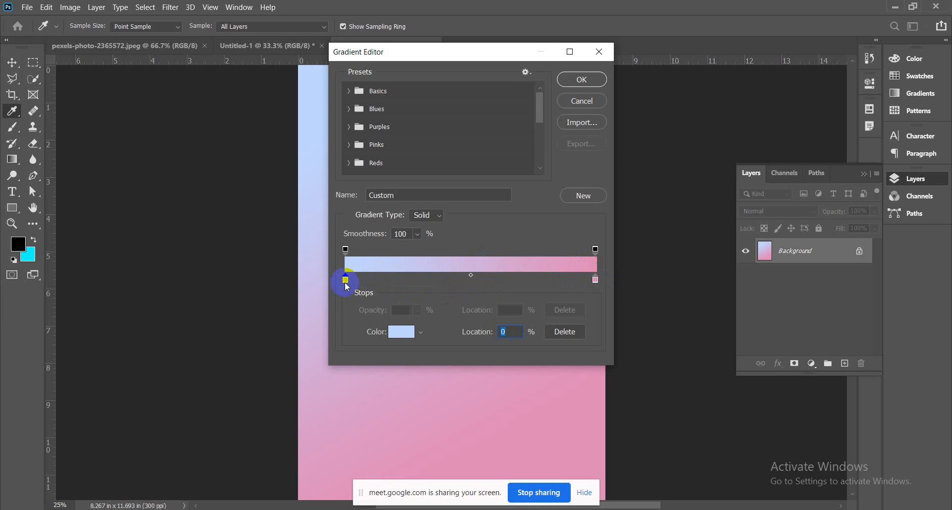
- Change the gradient's starting color stop to bright green (7fe506)
double_click(347, 280)
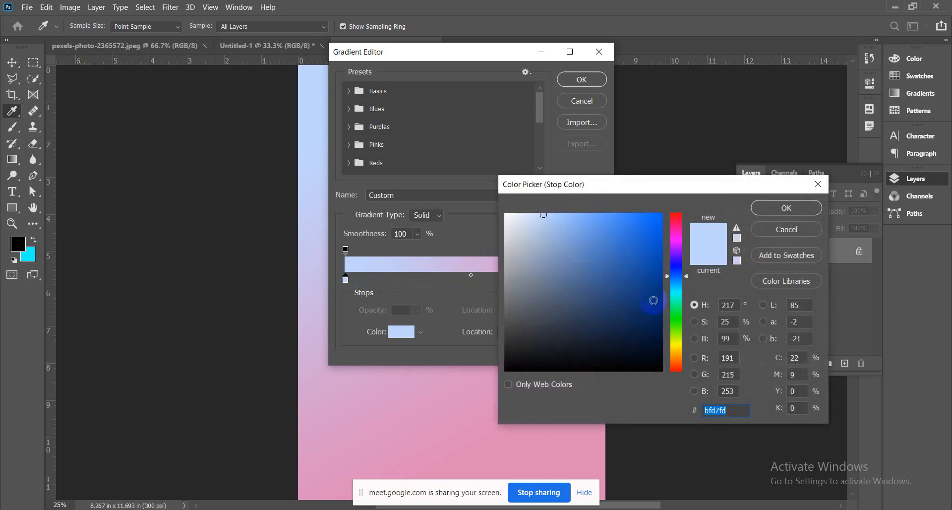
drag(686, 276, 687, 333)
drag(658, 229, 661, 224)
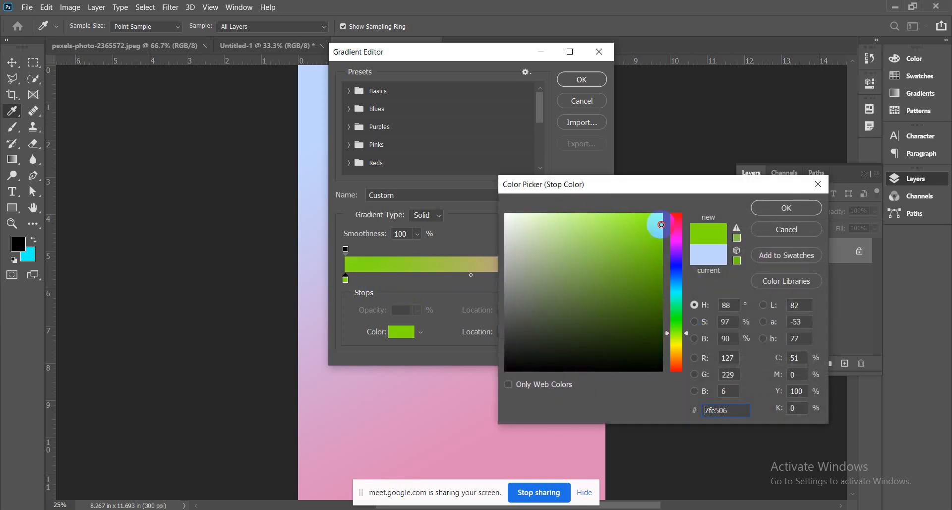
click(773, 207)
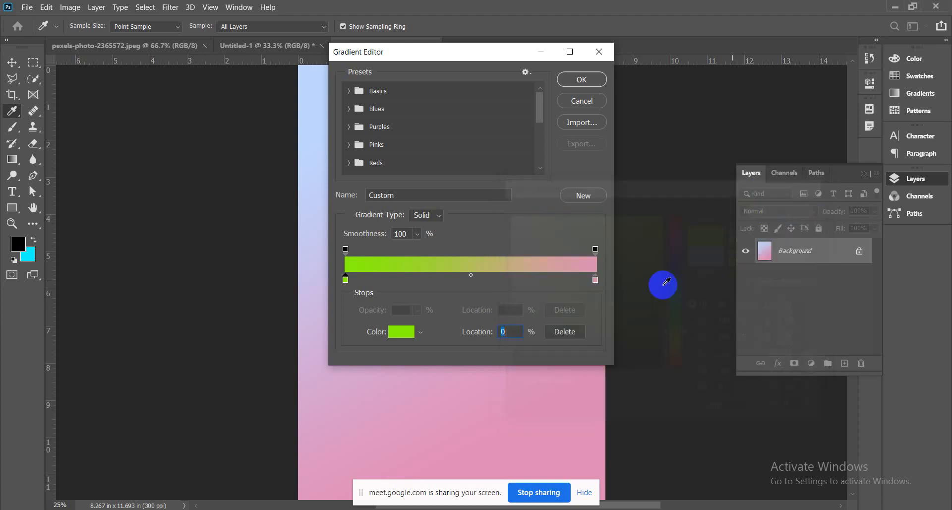
- Change the gradient's ending color stop at 100% to pure red (ff0000)
double_click(595, 280)
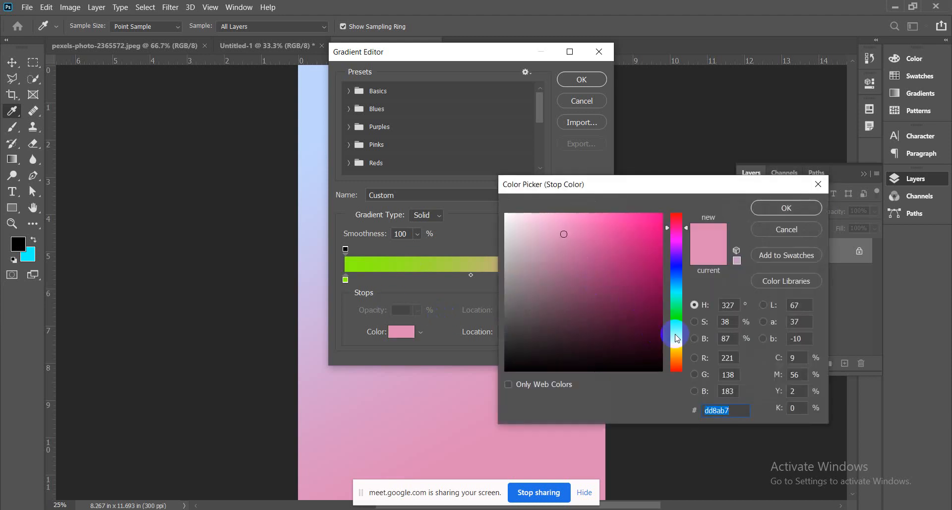
mouse_move(689, 236)
mouse_down()
mouse_move(687, 193)
mouse_move(667, 203)
mouse_up()
click(767, 217)
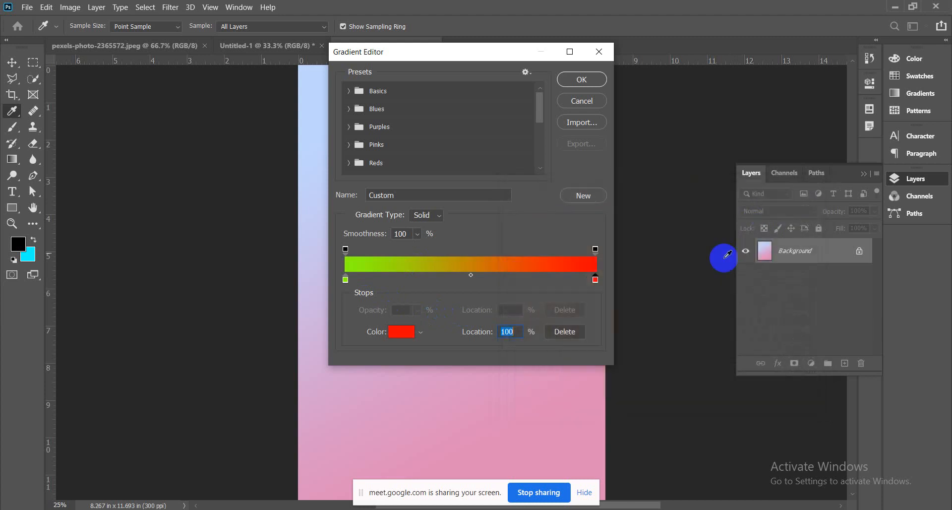
drag(519, 268, 415, 323)
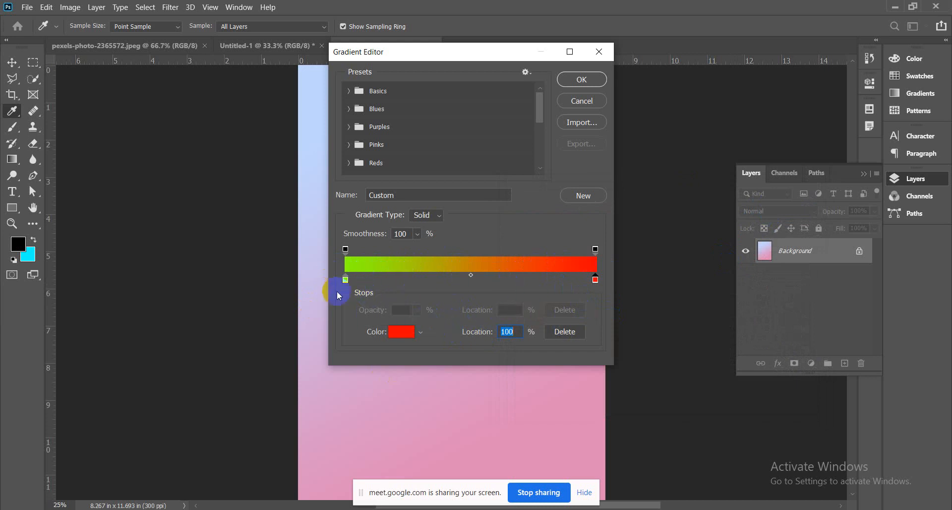
- Add a color stop at location 26% of the gradient and set its color to dark green (006507)
click(411, 281)
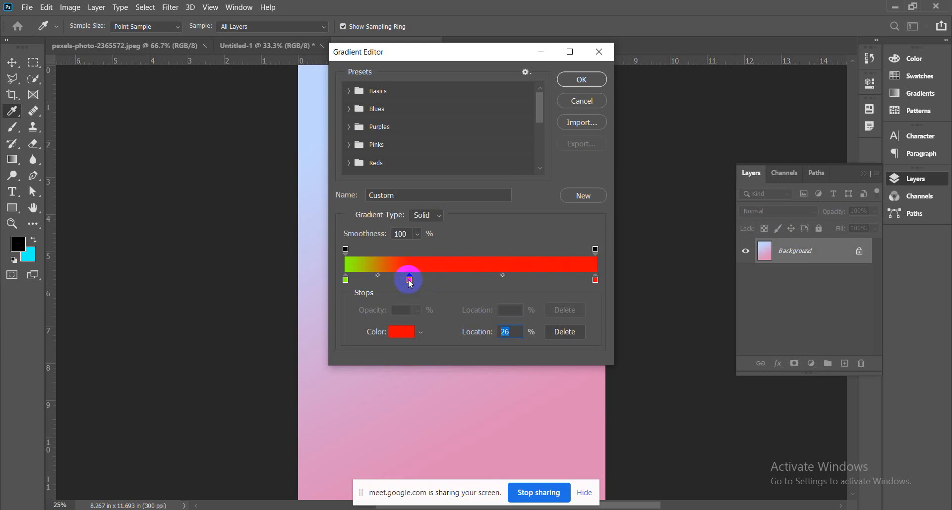
double_click(411, 281)
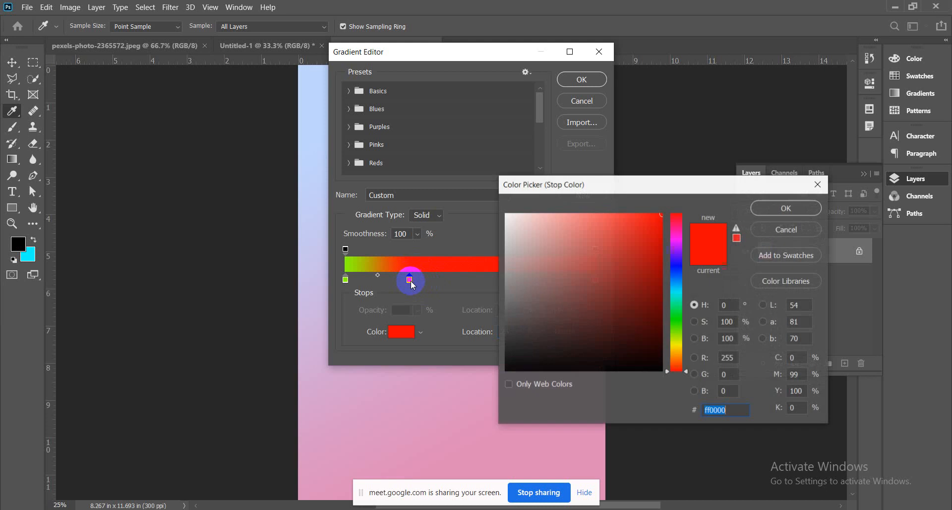
click(676, 317)
click(664, 314)
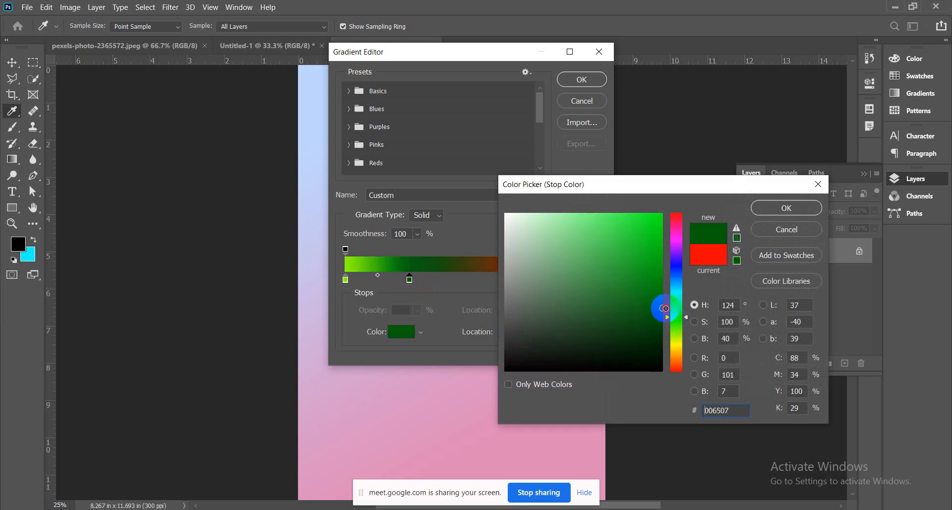
click(768, 208)
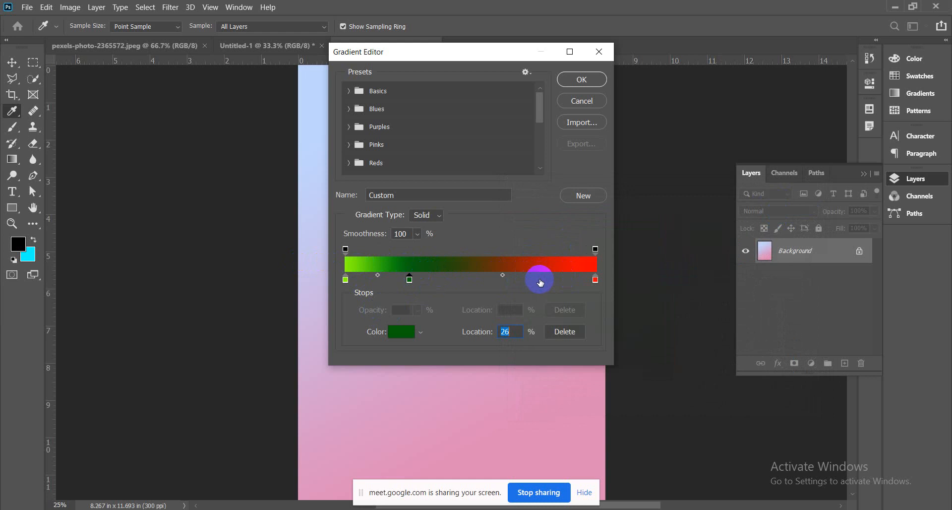
- Add another color stop at location 77% of the gradient and set its color to dark red (650000)
click(540, 280)
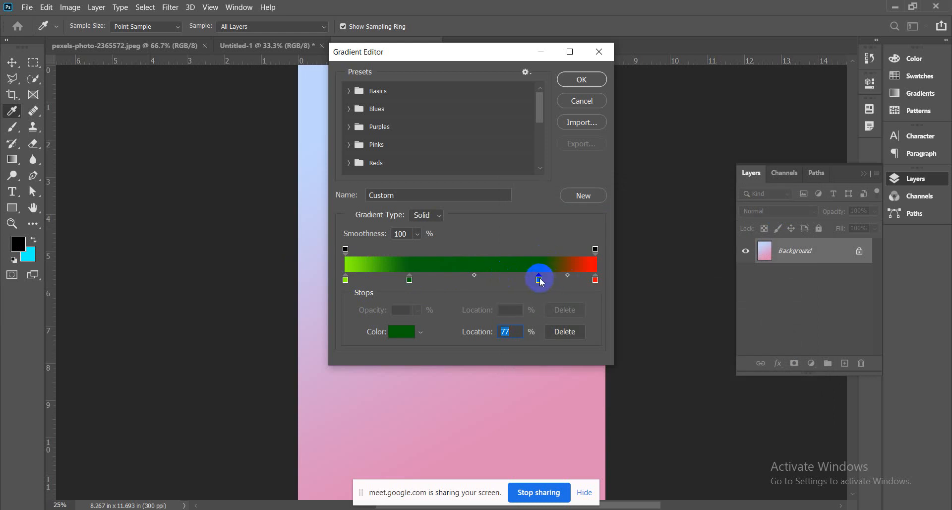
double_click(541, 279)
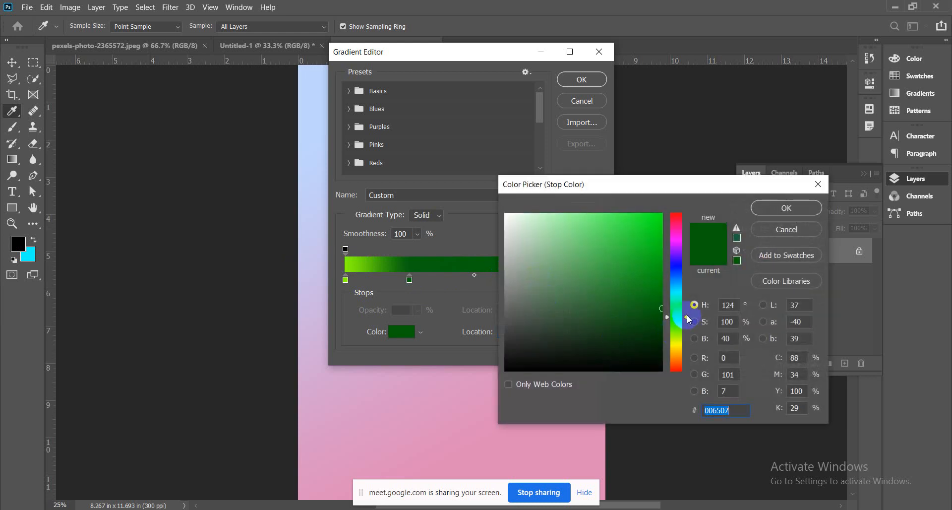
drag(686, 318, 708, 391)
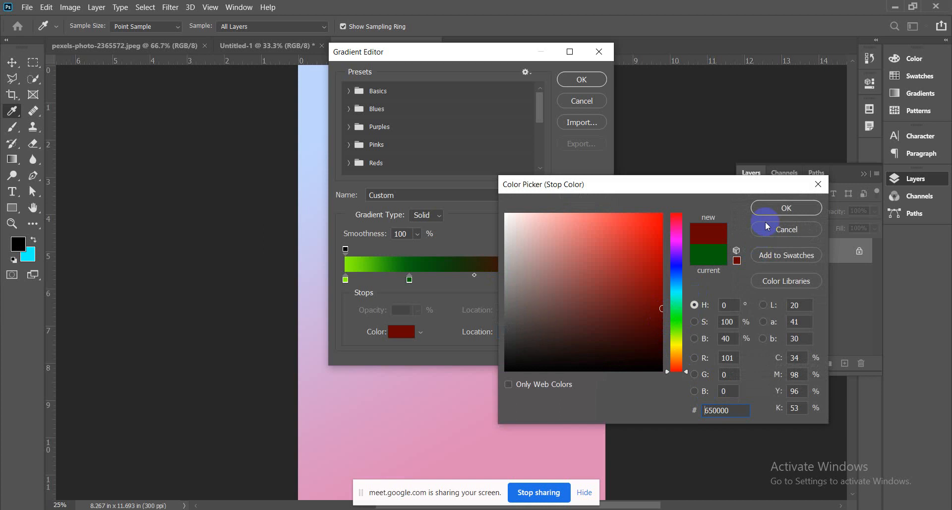
click(786, 208)
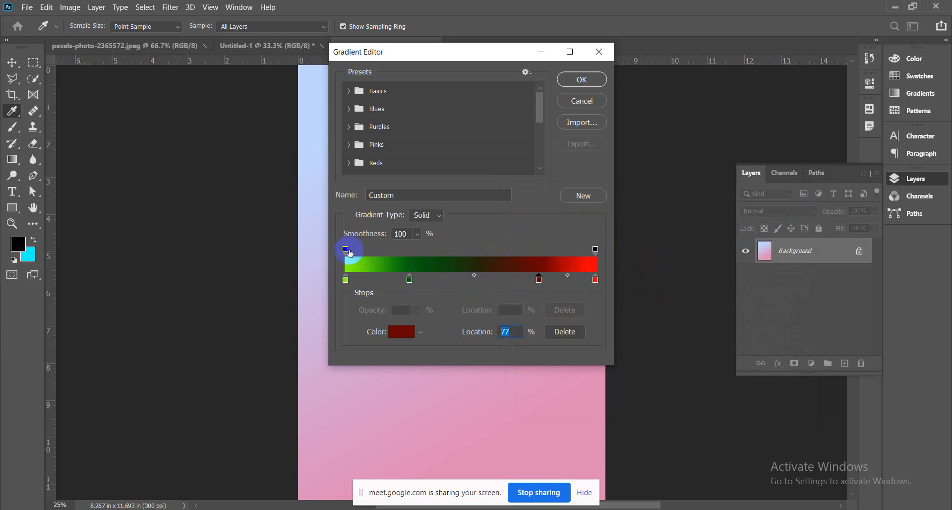
- Add an opacity stop at location 53%, try shifting the starting opacity stop before returning it to the start, and select the ending one
drag(349, 253, 356, 253)
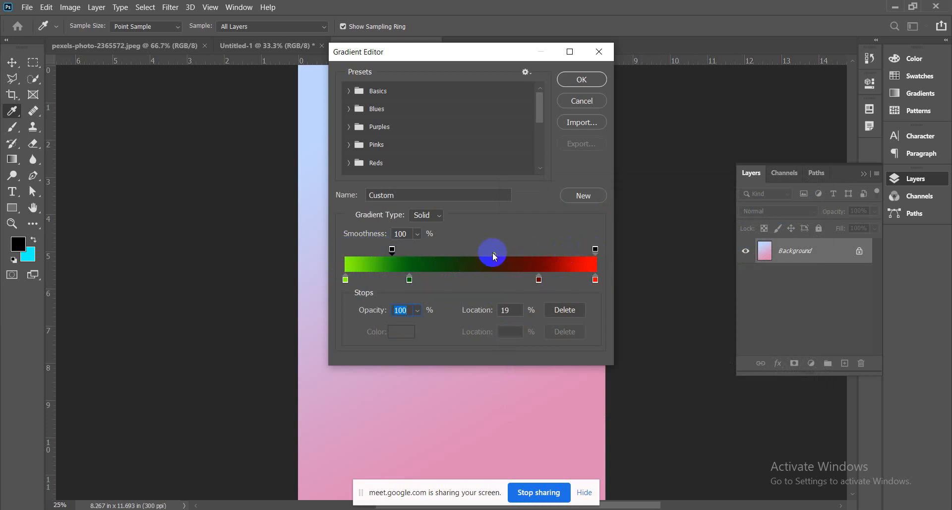
drag(495, 253, 537, 252)
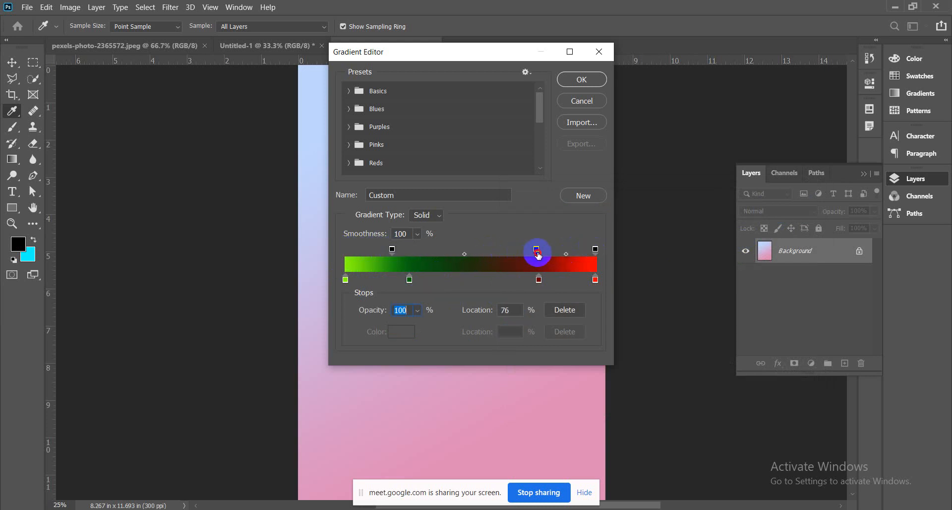
click(567, 254)
drag(567, 254, 479, 251)
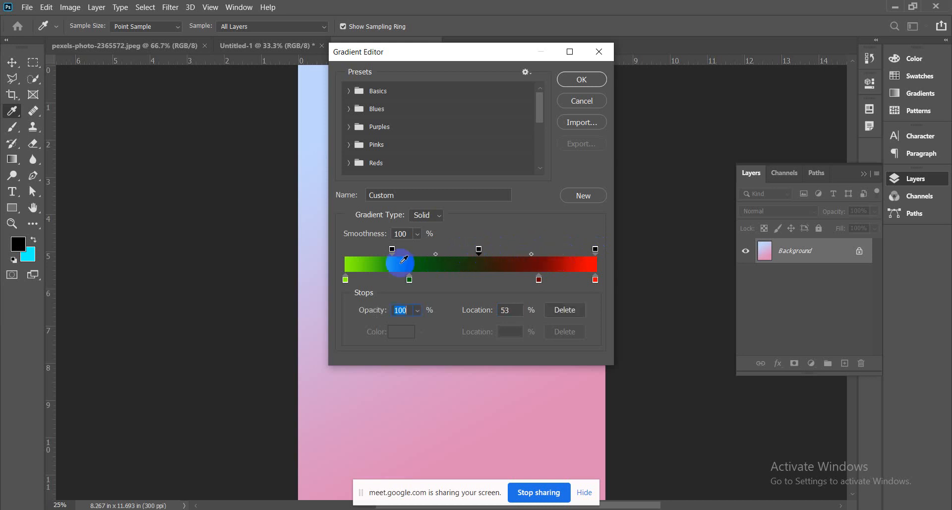
drag(392, 249, 346, 249)
click(595, 248)
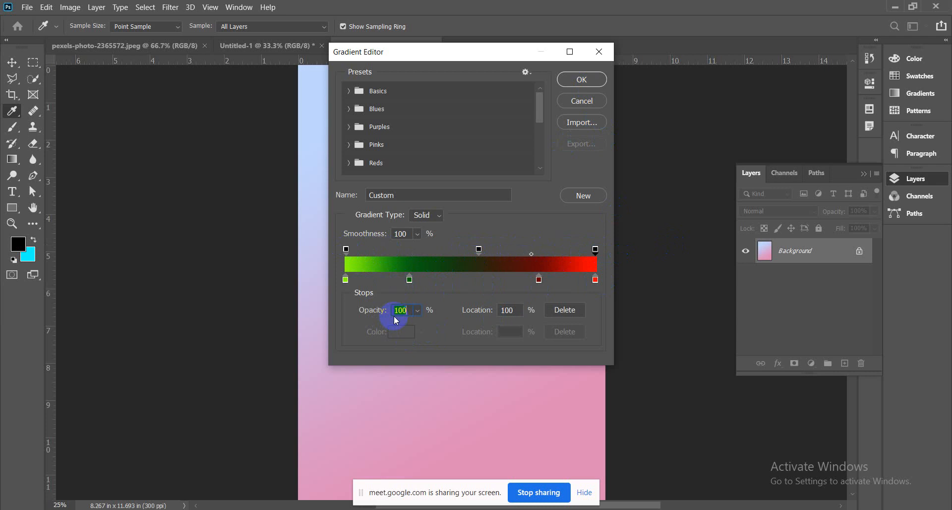
- Set the opacity of the gradient's starting opacity stop at location 0% to 0%
click(346, 279)
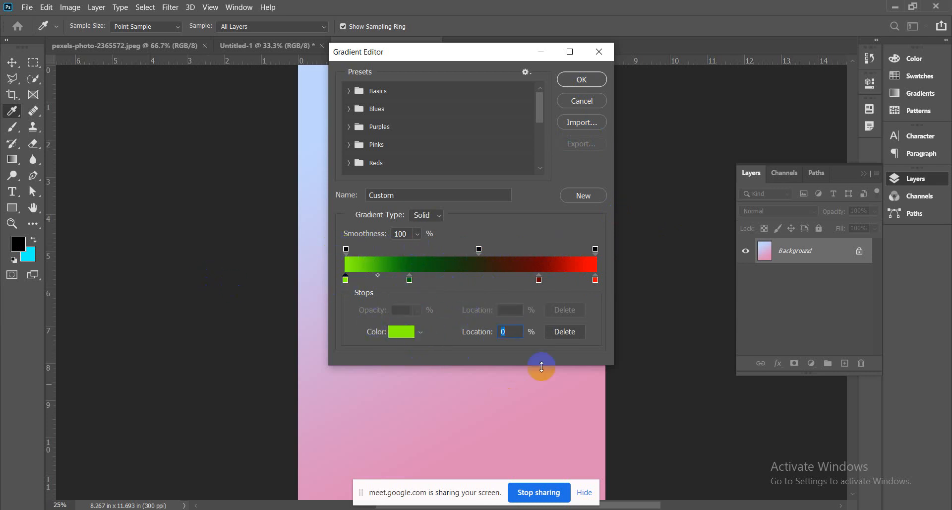
click(423, 333)
click(423, 333)
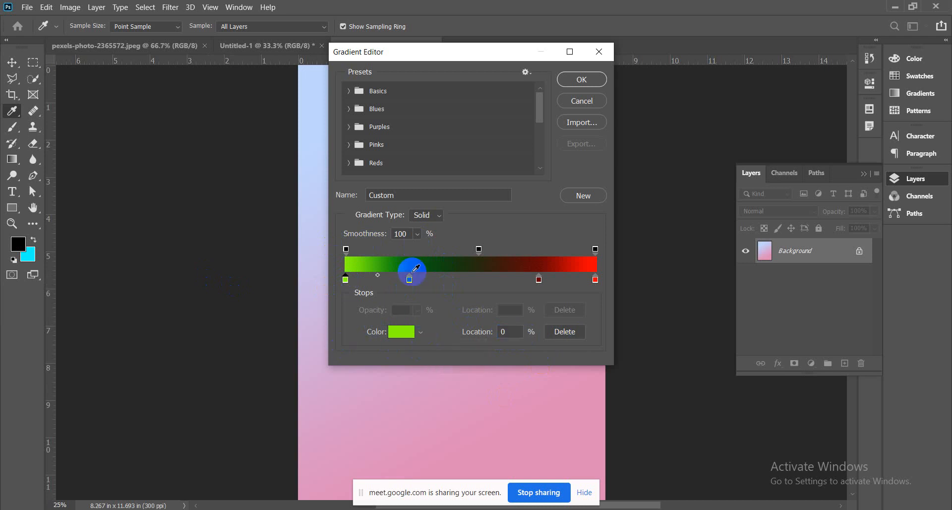
click(416, 237)
drag(427, 250, 549, 250)
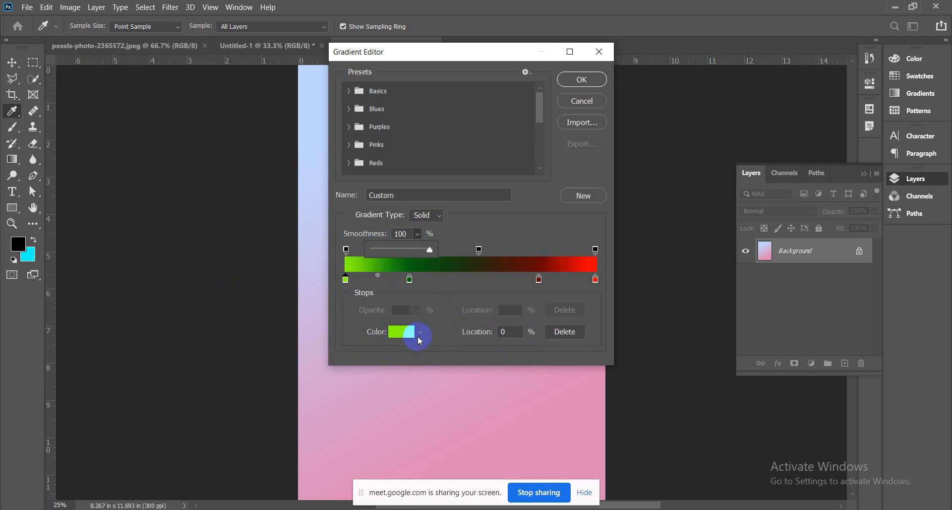
click(346, 280)
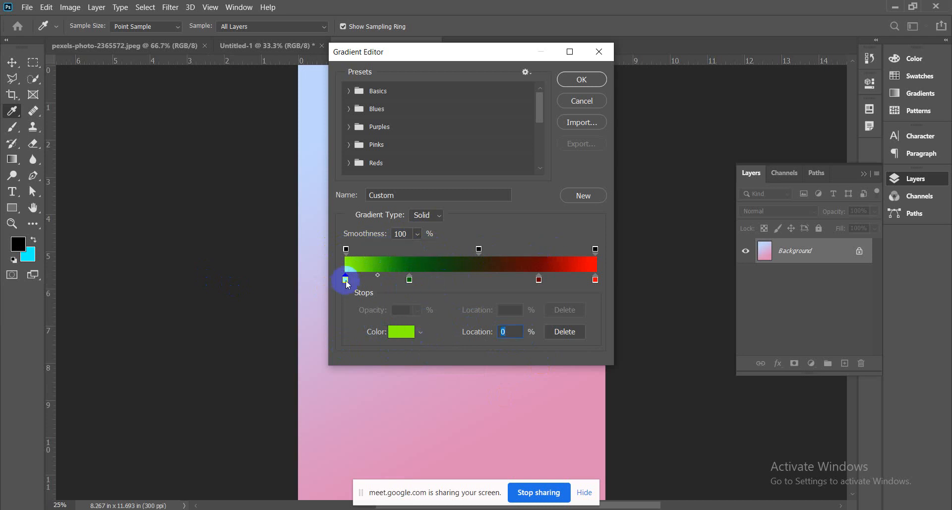
click(347, 249)
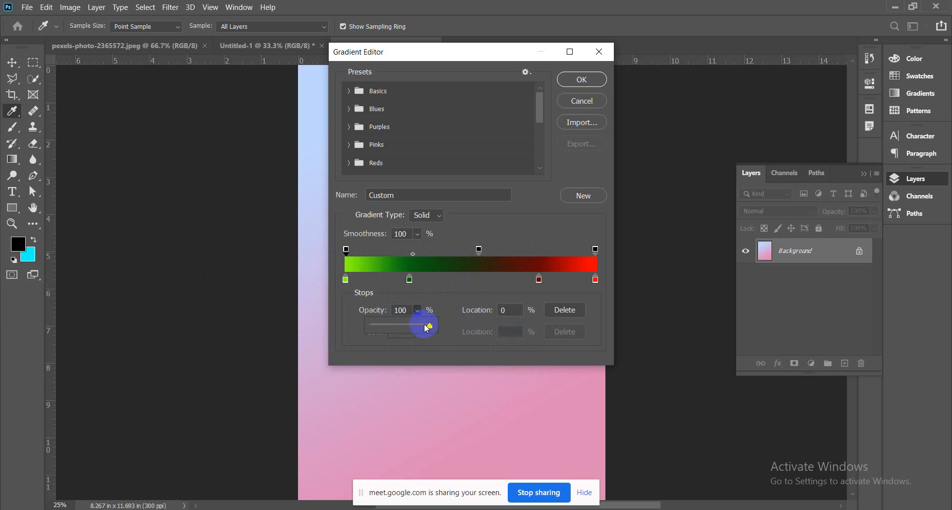
drag(429, 325, 335, 335)
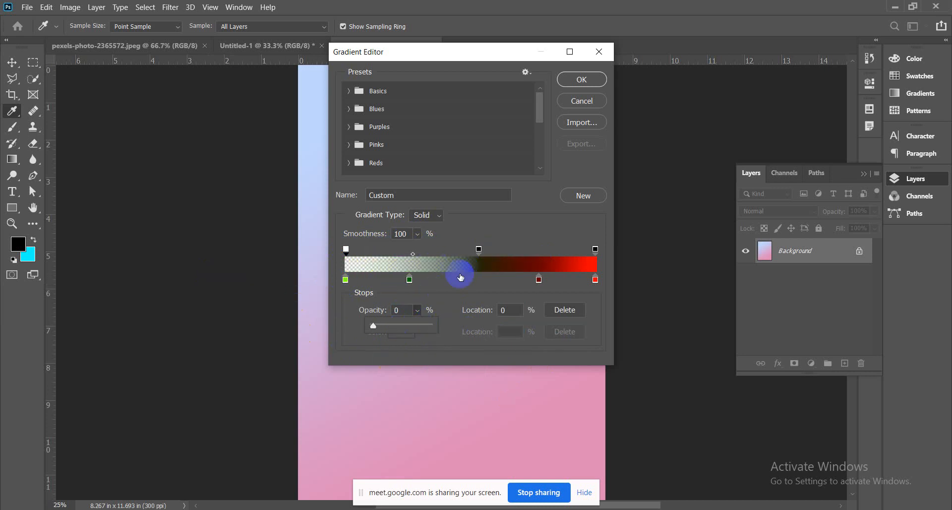
click(539, 279)
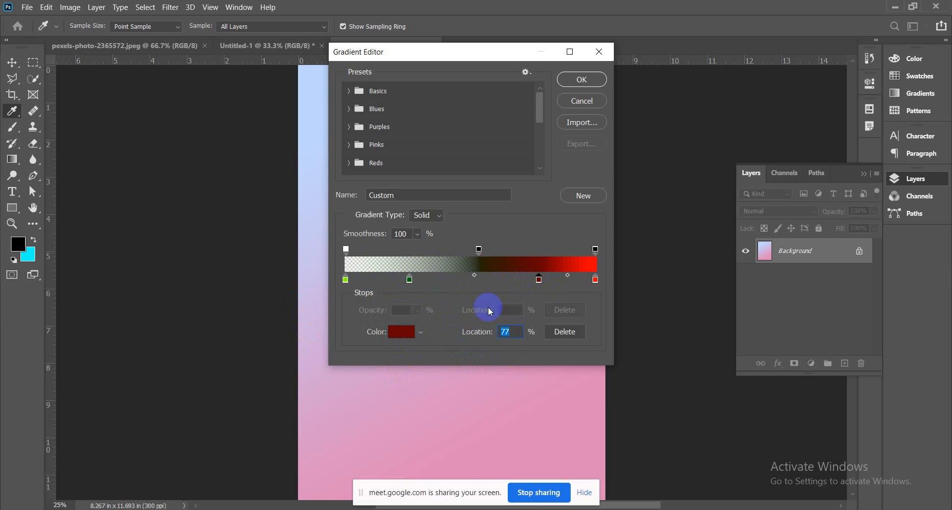
double_click(539, 280)
click(775, 230)
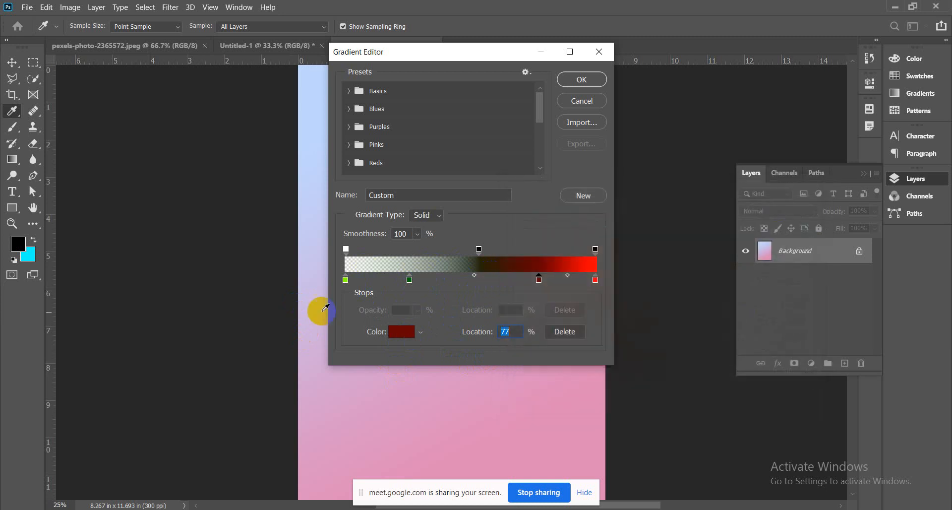
- Add an opacity stop at location 2% and set the opacity of the middle stop at 53% to 0%
click(346, 279)
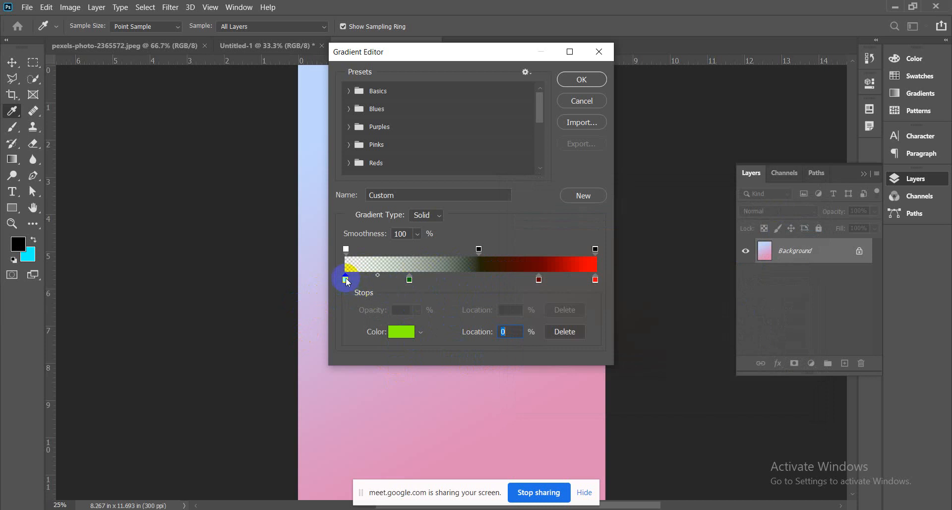
click(349, 249)
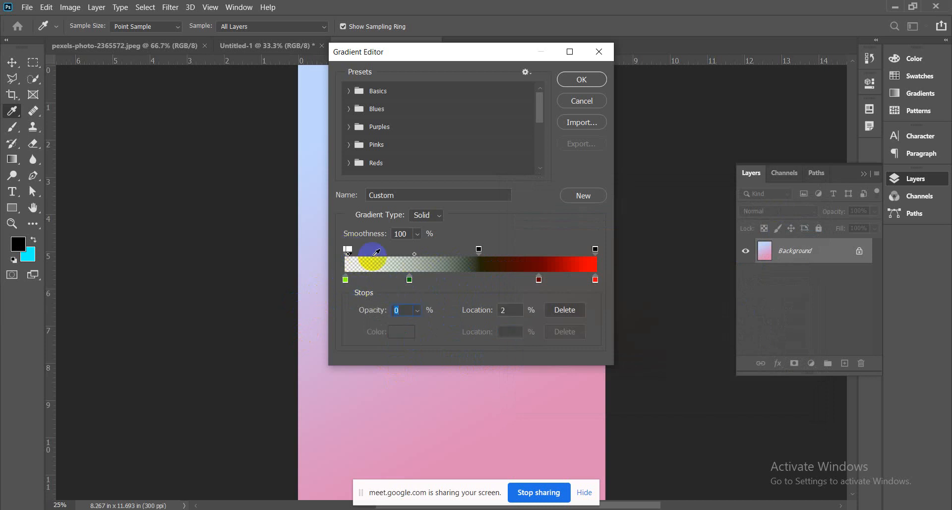
click(479, 249)
click(418, 311)
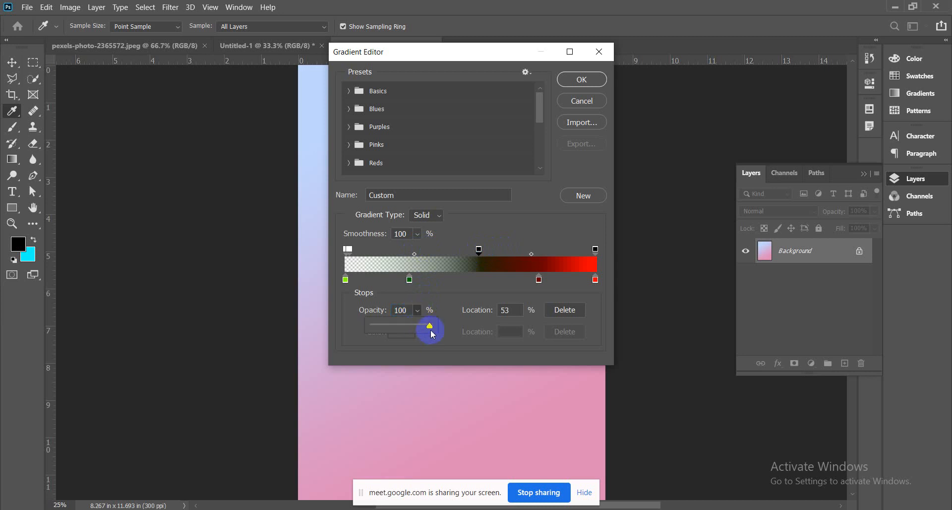
drag(432, 331, 349, 335)
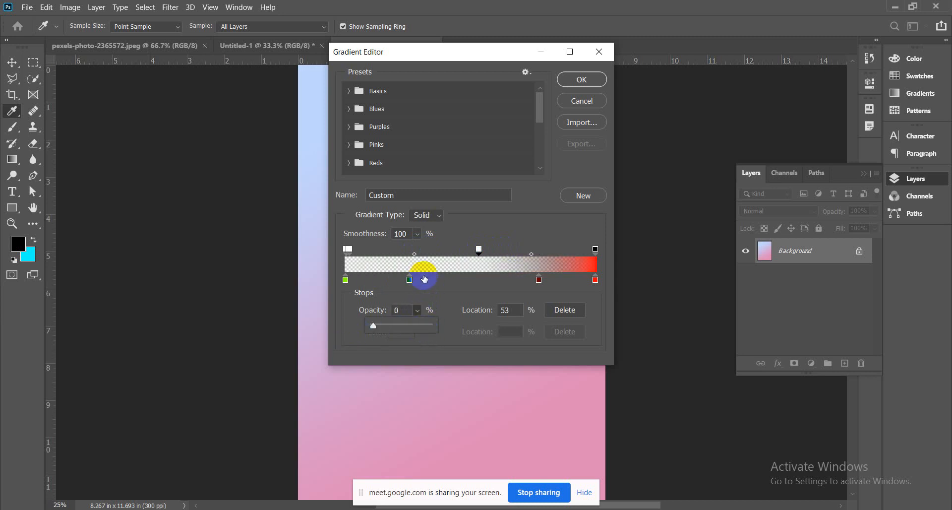
- Remove the dark green and dark red color stops and the extra opacity stop at location 0% from the gradient
drag(409, 278, 519, 277)
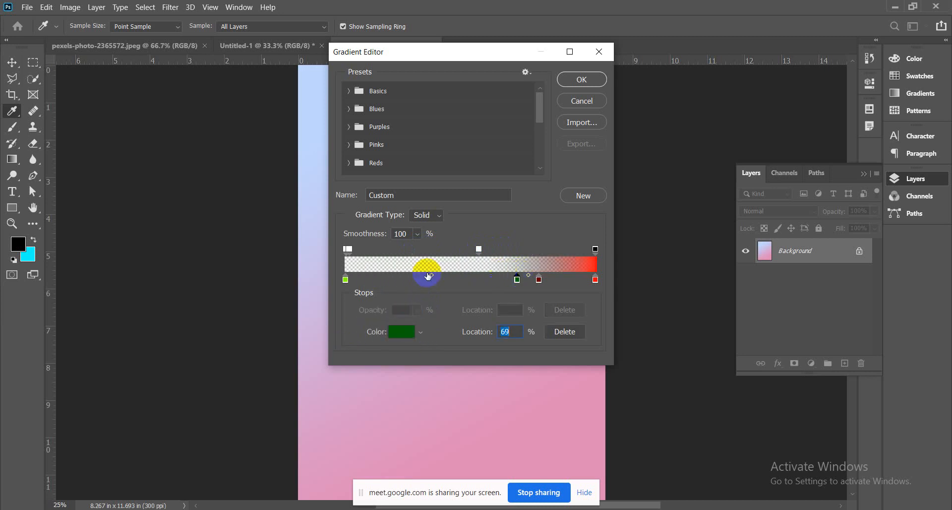
click(347, 280)
drag(350, 281, 531, 317)
drag(505, 280, 331, 279)
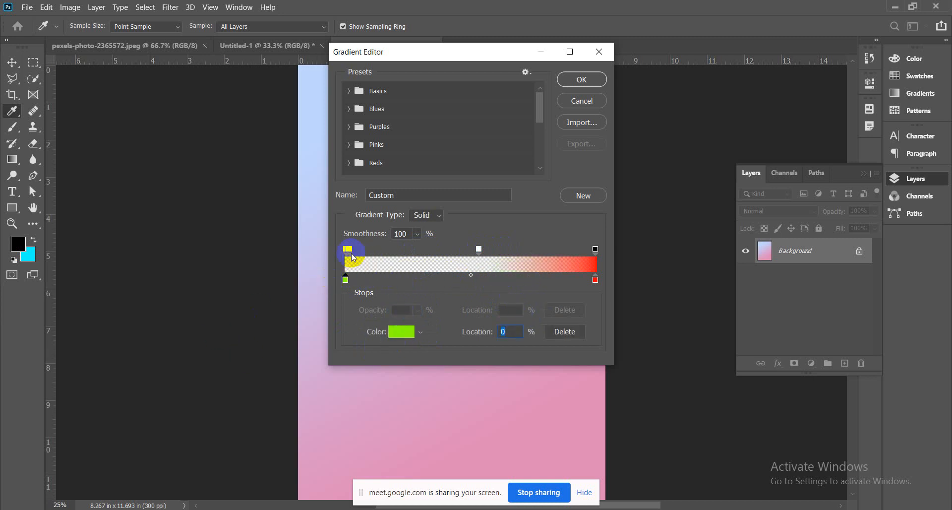
drag(349, 250, 397, 240)
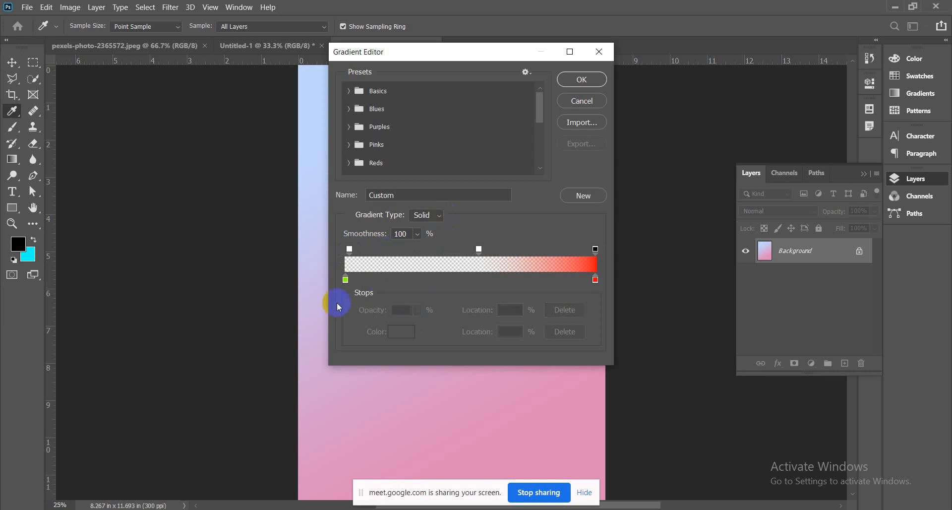
- Set the opacity stop at 2% to 100% opacity, and move the middle one to location 50% with 100% opacity
click(351, 249)
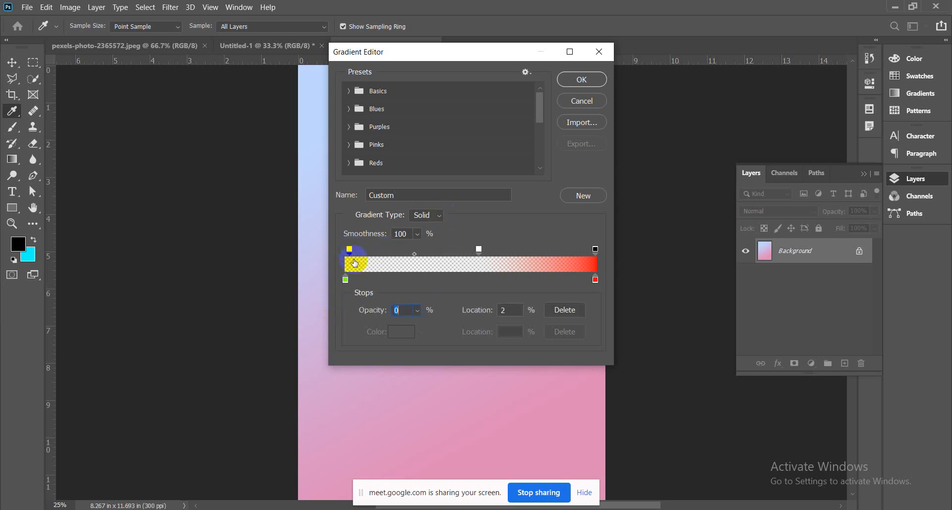
drag(420, 328, 548, 332)
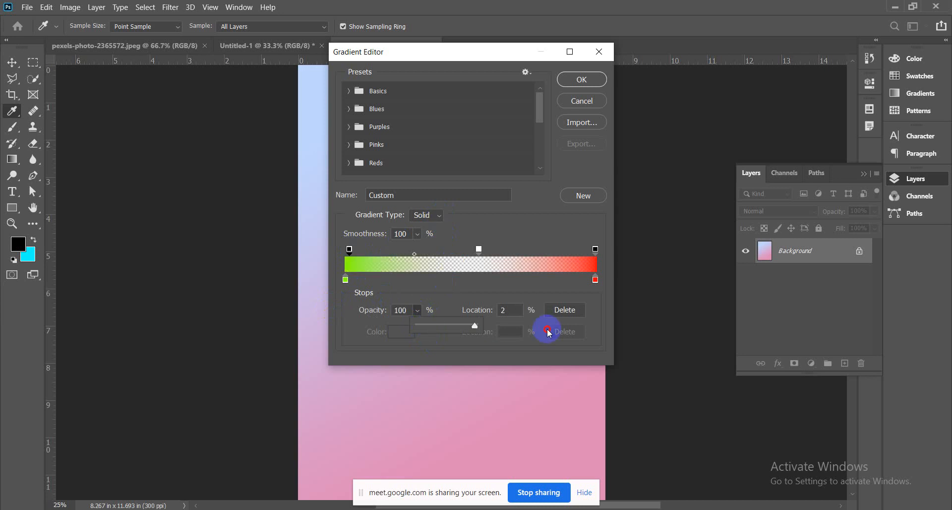
click(481, 251)
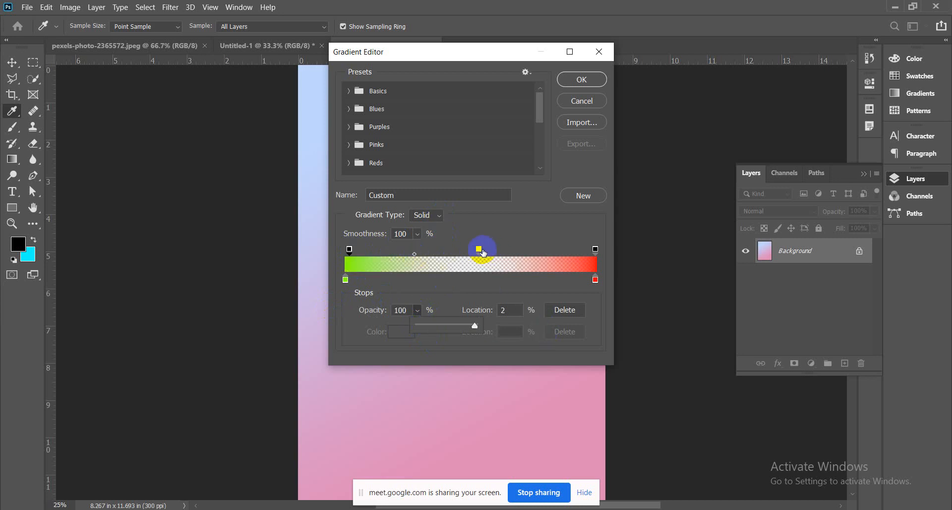
drag(483, 253, 475, 254)
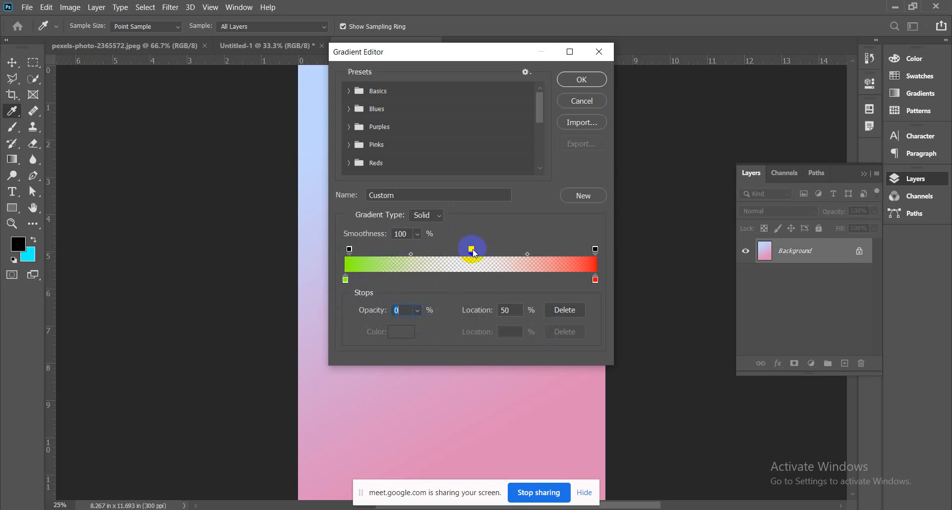
click(419, 310)
drag(416, 326, 536, 326)
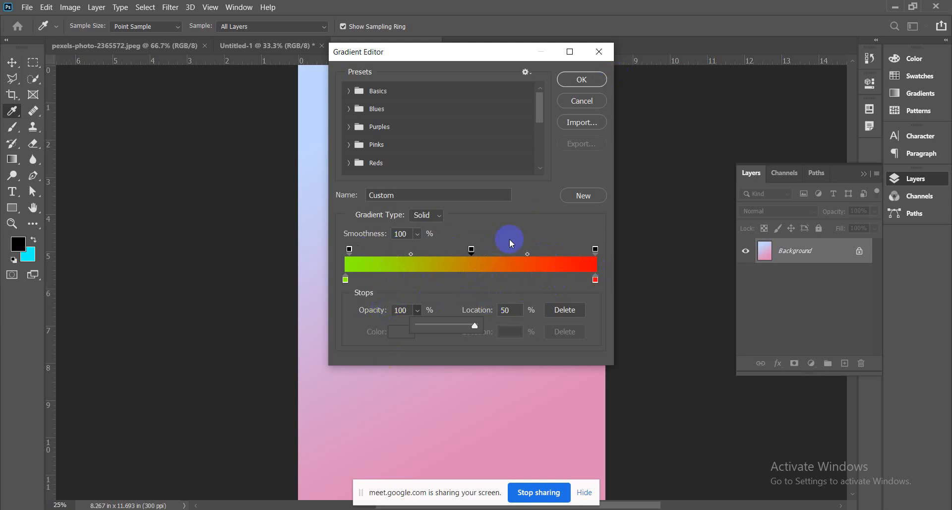
- Try the Noise gradient type and switch back to Solid
click(441, 217)
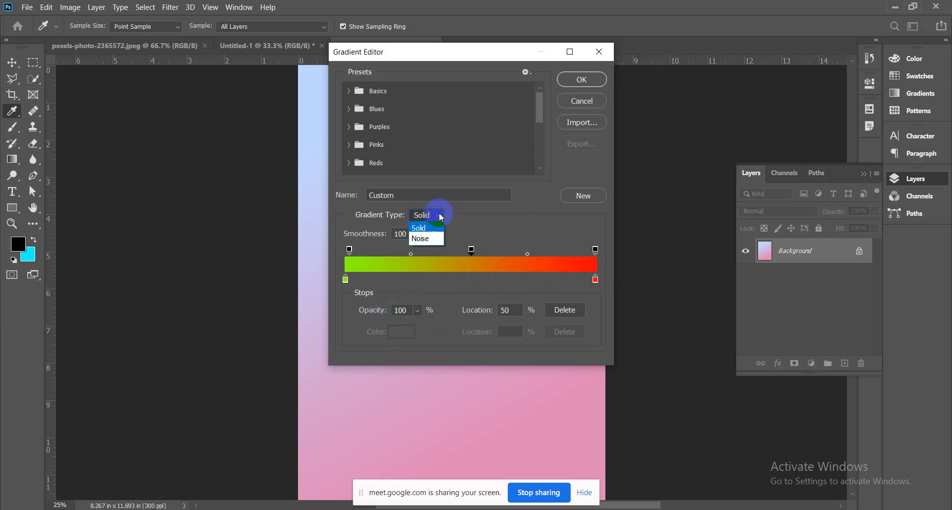
click(433, 239)
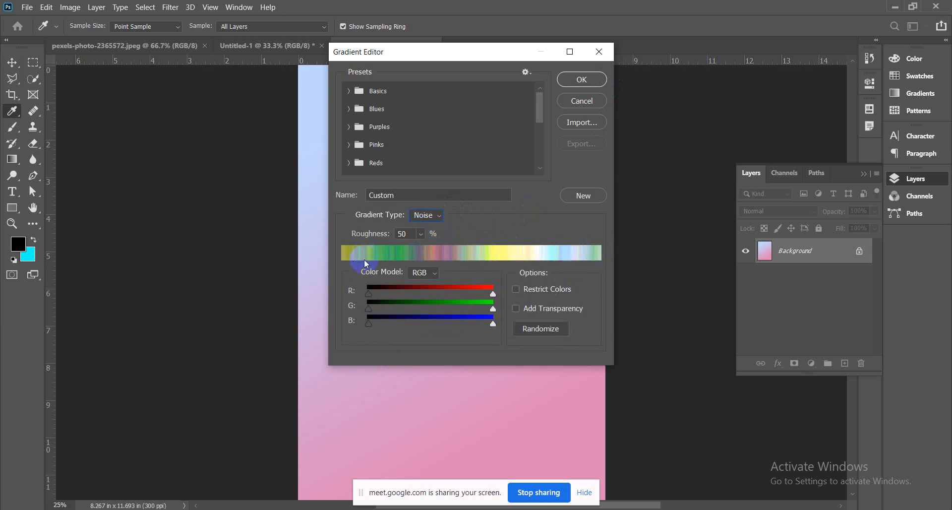
click(443, 218)
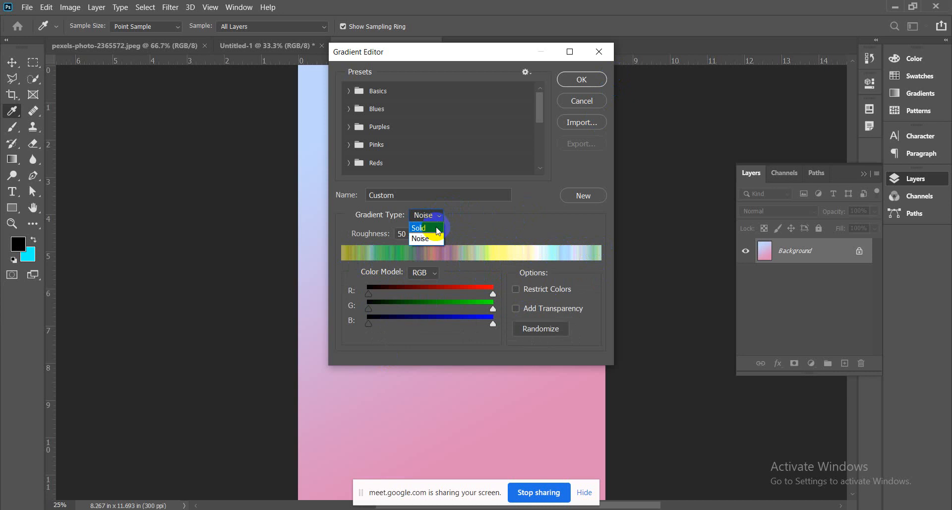
click(436, 227)
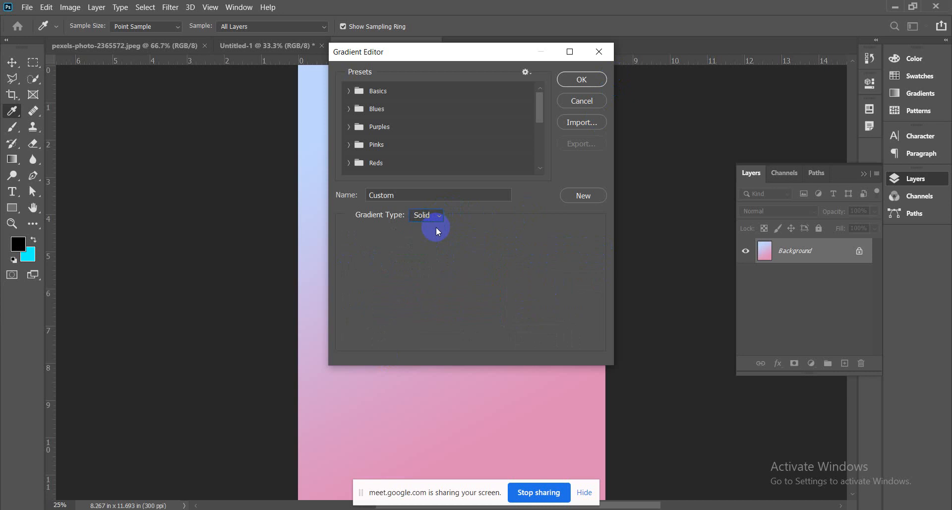
- Accept the custom gradient and apply the green-to-red blend diagonally from the page's upper left to its lower right
click(582, 80)
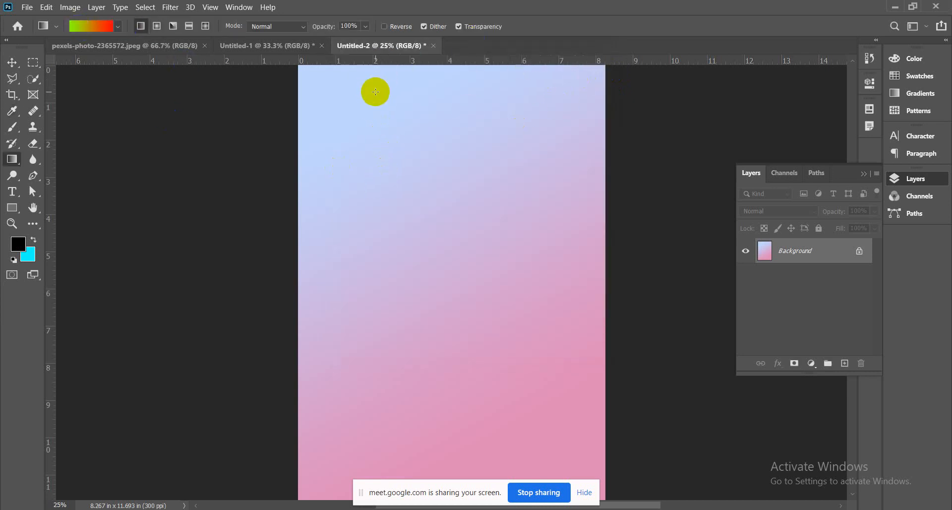
drag(373, 100, 498, 451)
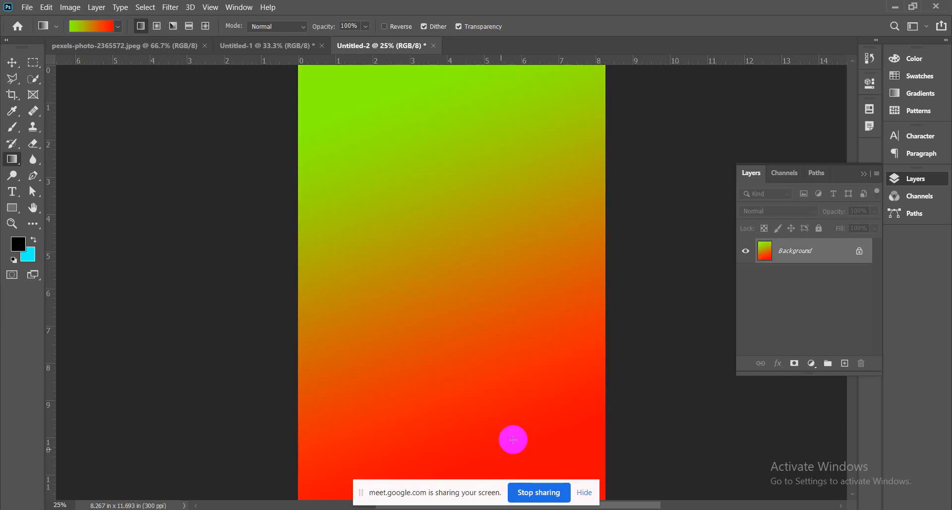
- Switch to the Google Meet call in Chrome, admit the waiting participant, and return to Photoshop
mouse_move(171, 507)
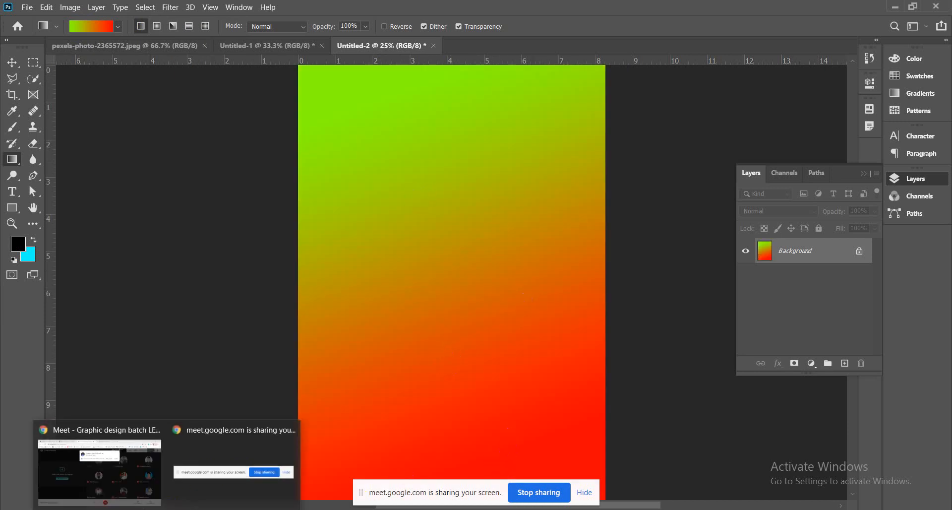
click(106, 489)
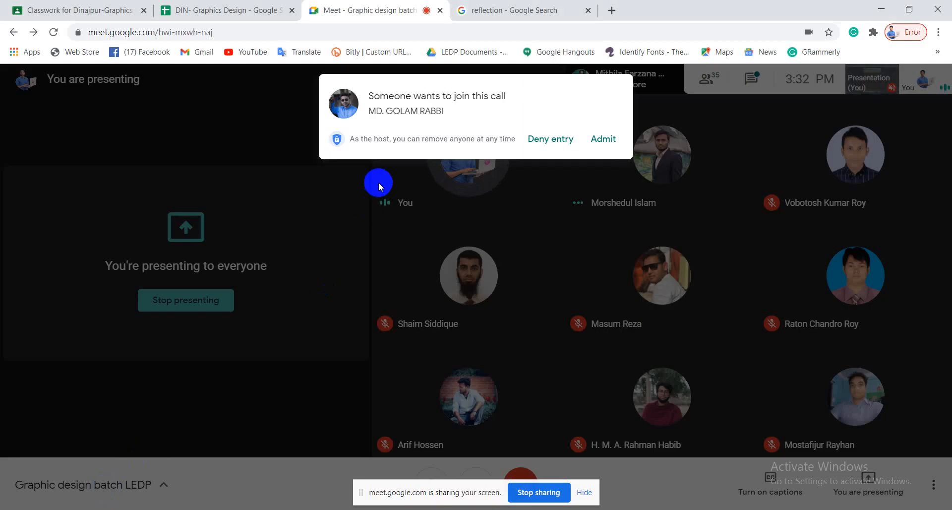
click(603, 138)
key(alt+Tab)
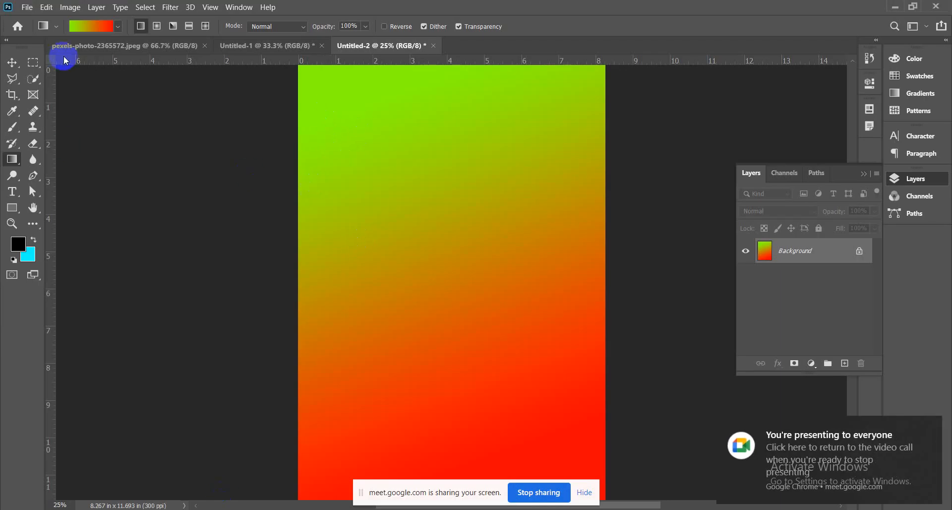
- Try adding a blue (0060ff) color stop at location 21% of the gradient, and discard the edit
click(87, 25)
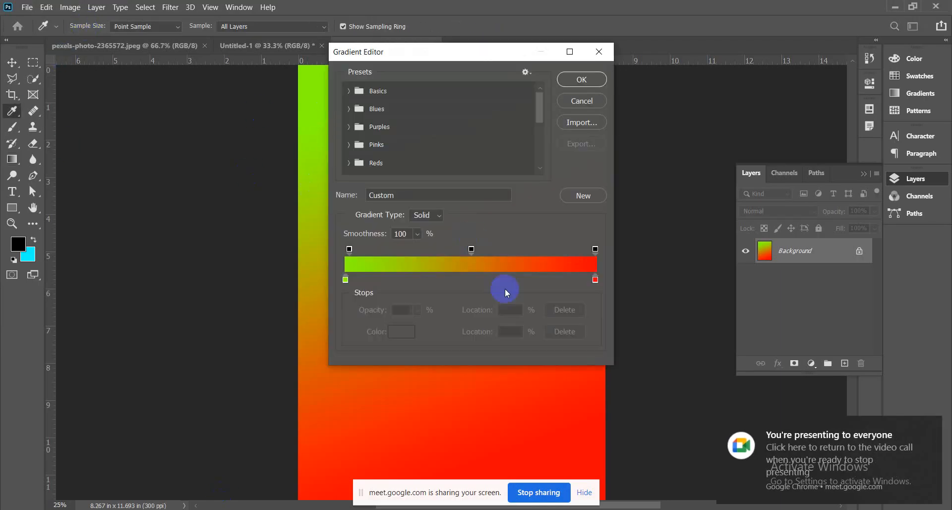
click(399, 279)
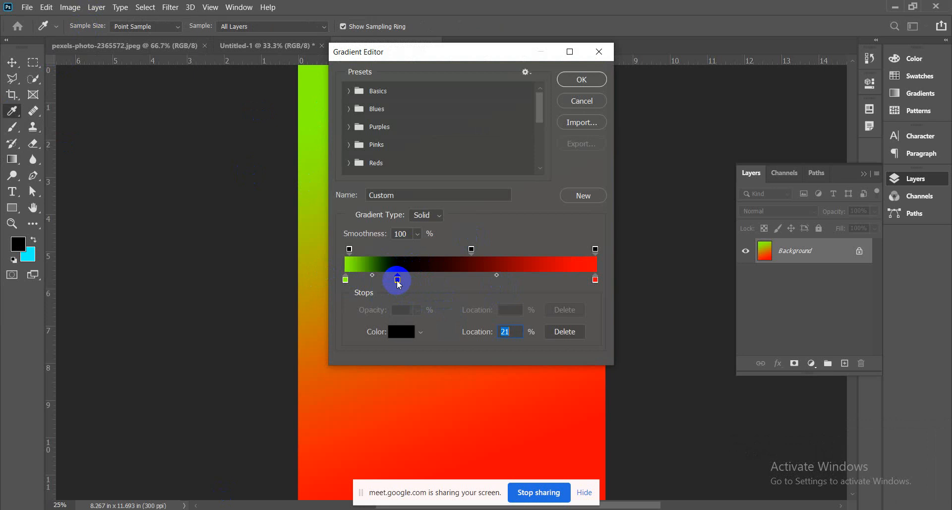
double_click(398, 280)
drag(606, 249, 663, 214)
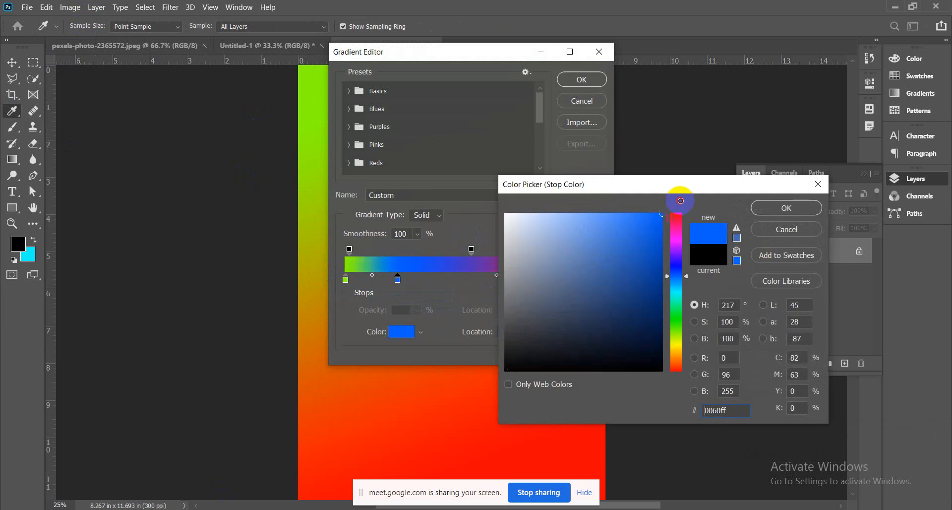
click(777, 215)
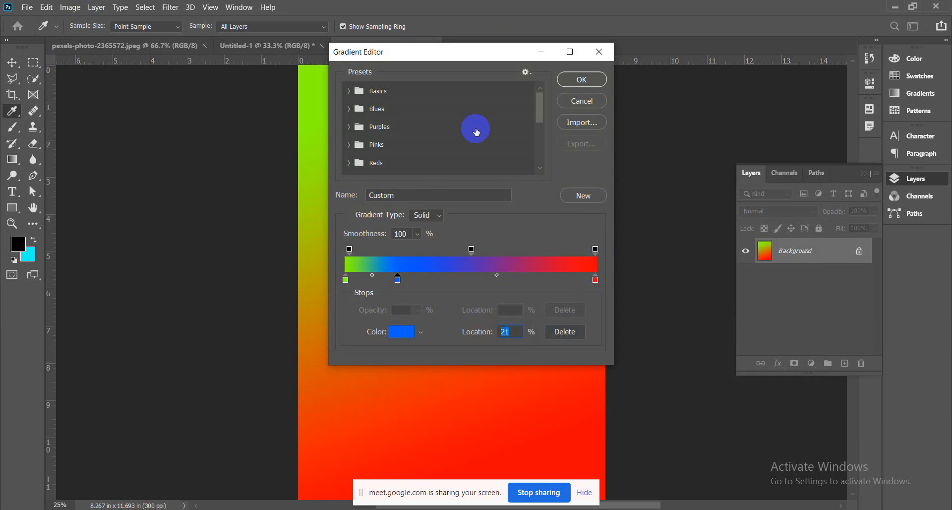
click(584, 101)
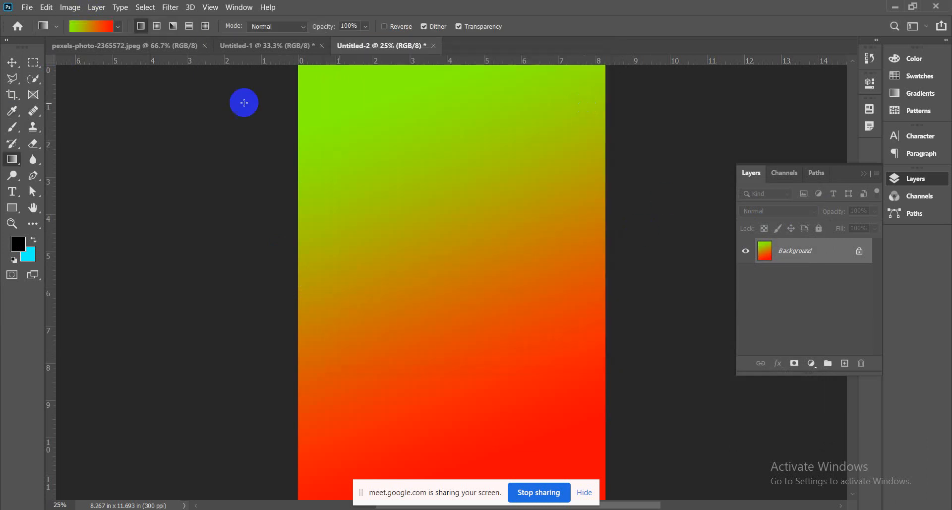
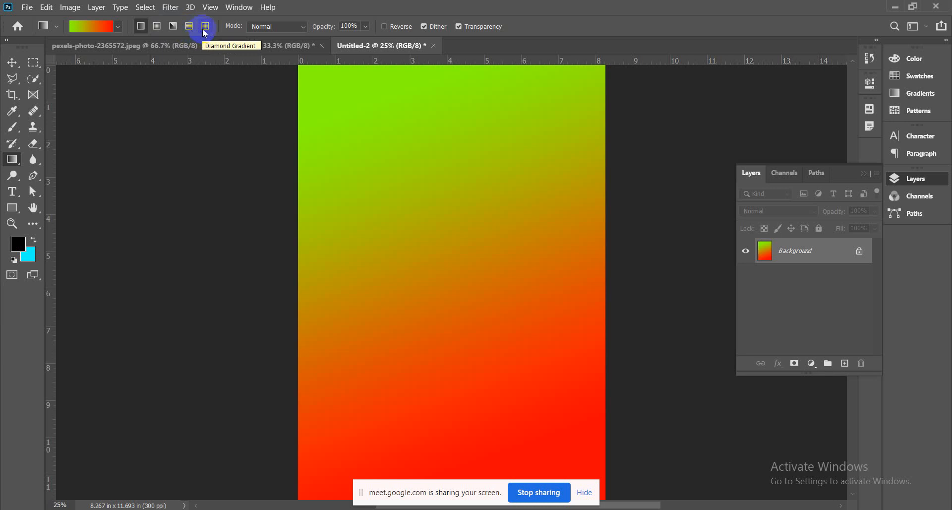
- Try the Radial gradient at several sizes, from a small spot at the page's center to a full-page blend from the upper-left corner
click(157, 27)
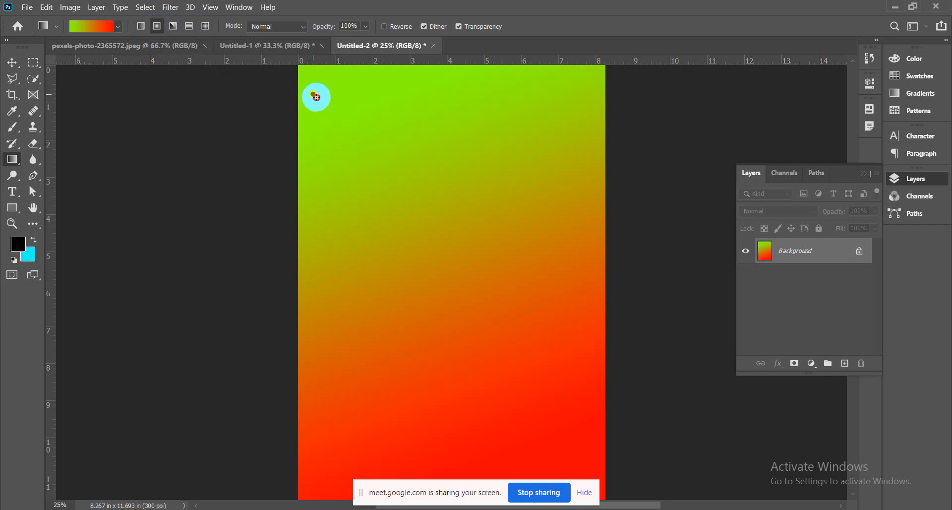
drag(316, 96, 488, 341)
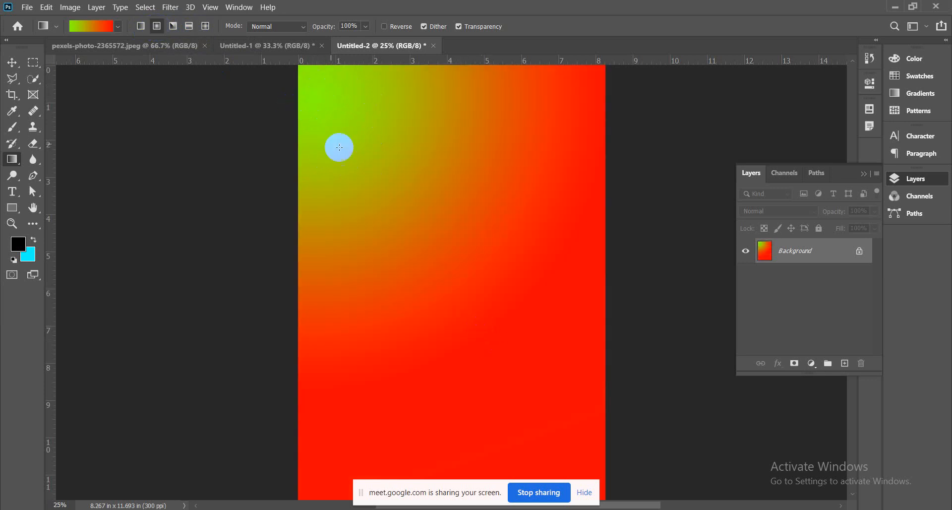
drag(367, 166, 509, 403)
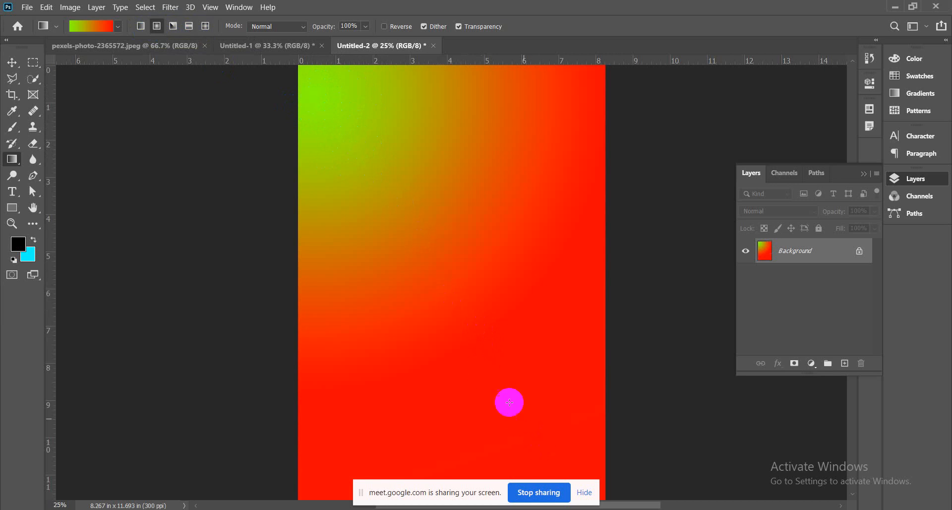
drag(452, 294, 457, 331)
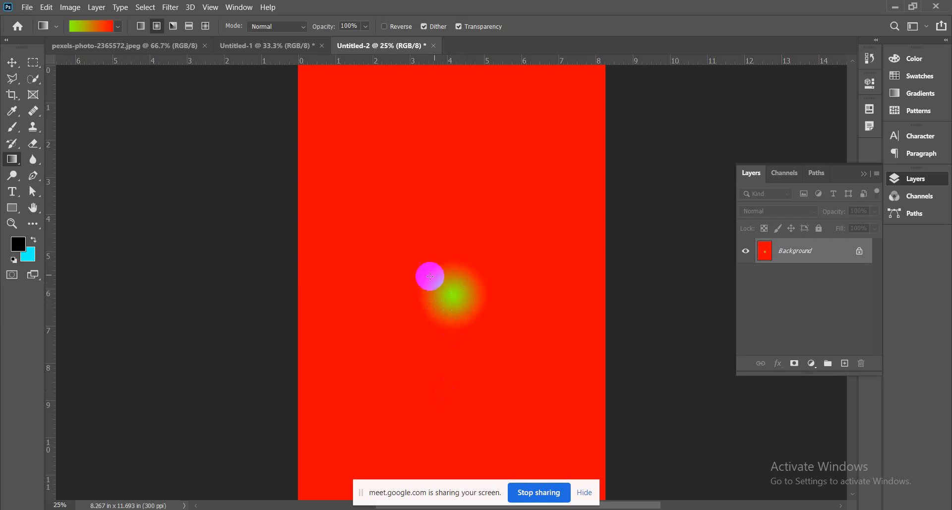
drag(376, 141, 462, 303)
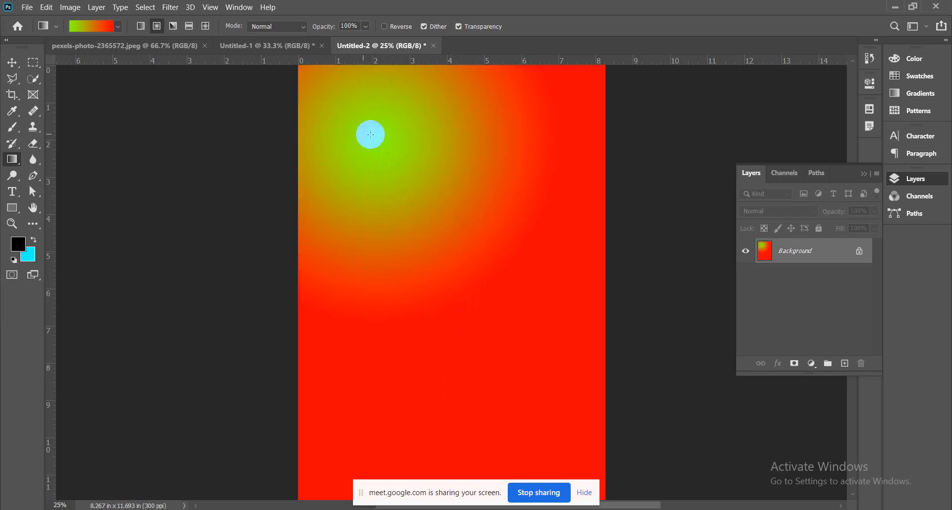
click(440, 243)
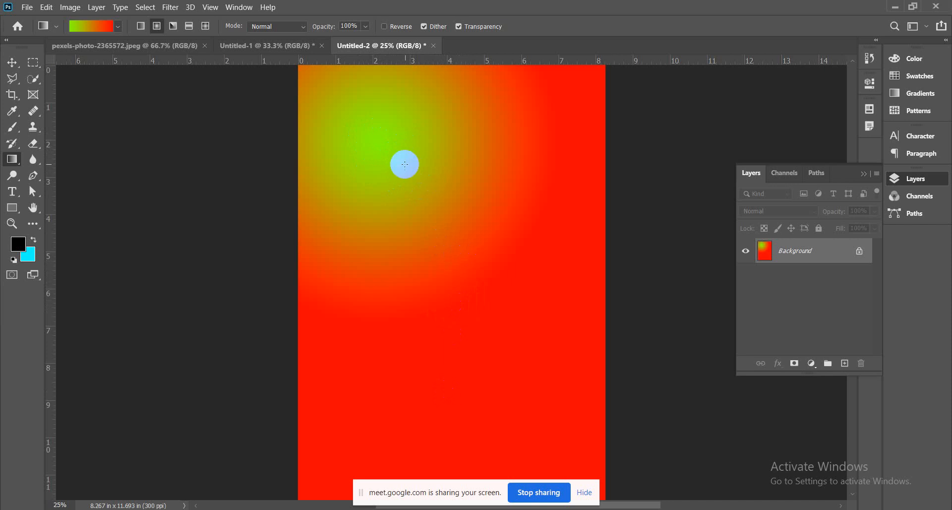
click(527, 393)
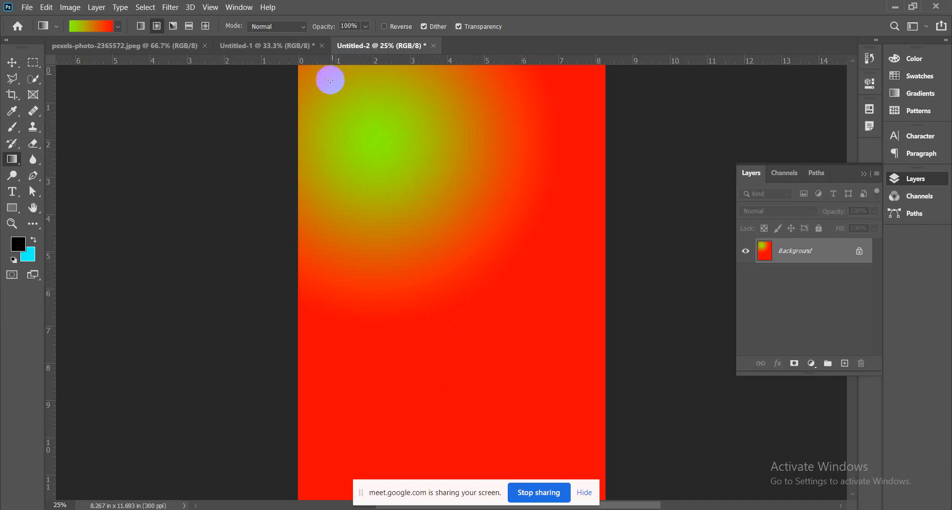
drag(318, 79, 556, 452)
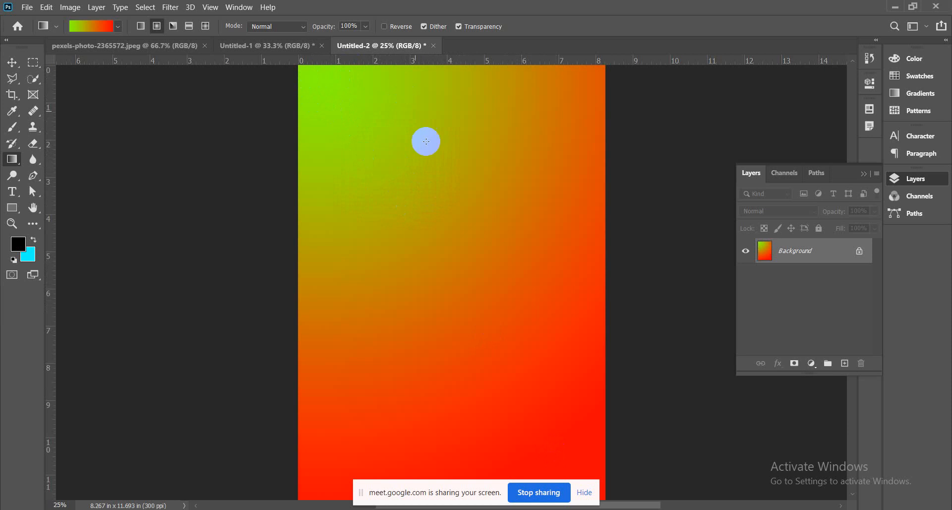
click(484, 291)
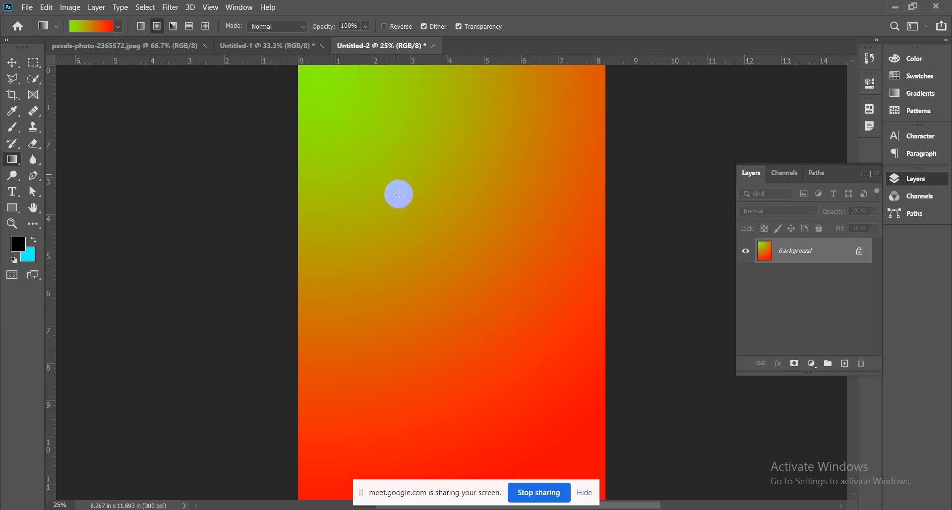
- Try the Angle gradient from the page's upper left and upper right, and from right of center to the left edge
click(173, 26)
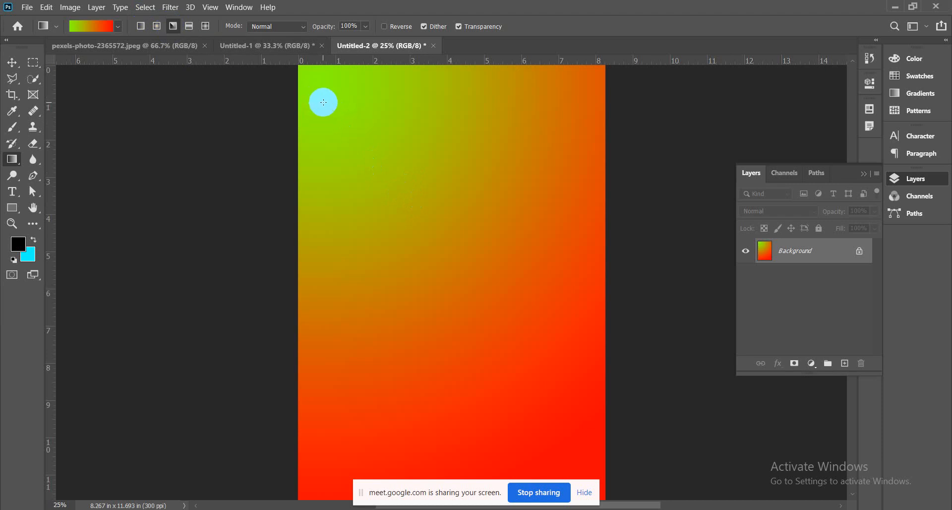
drag(333, 100, 501, 393)
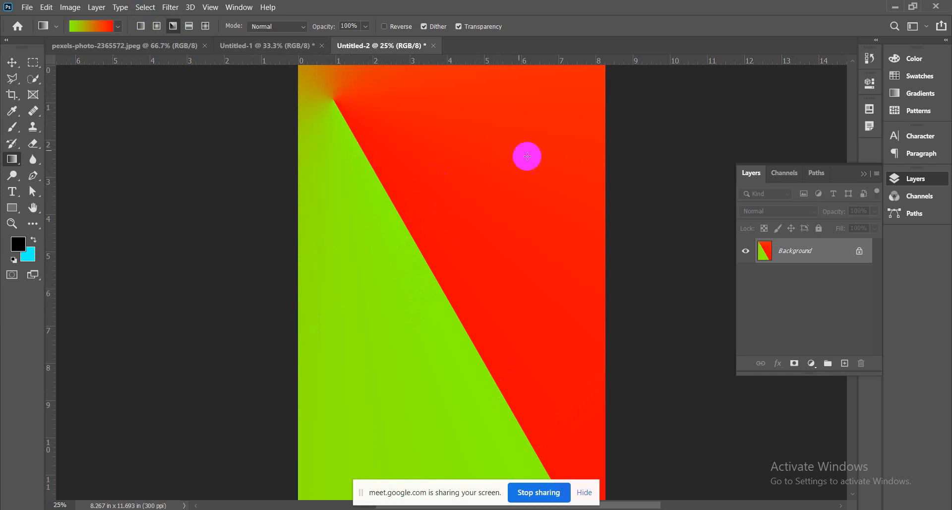
drag(543, 148, 348, 449)
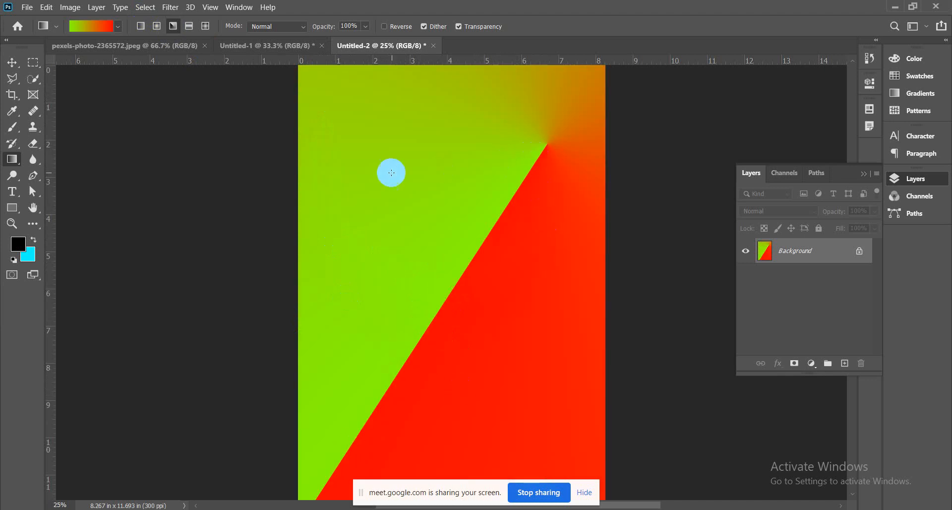
drag(544, 203, 545, 202)
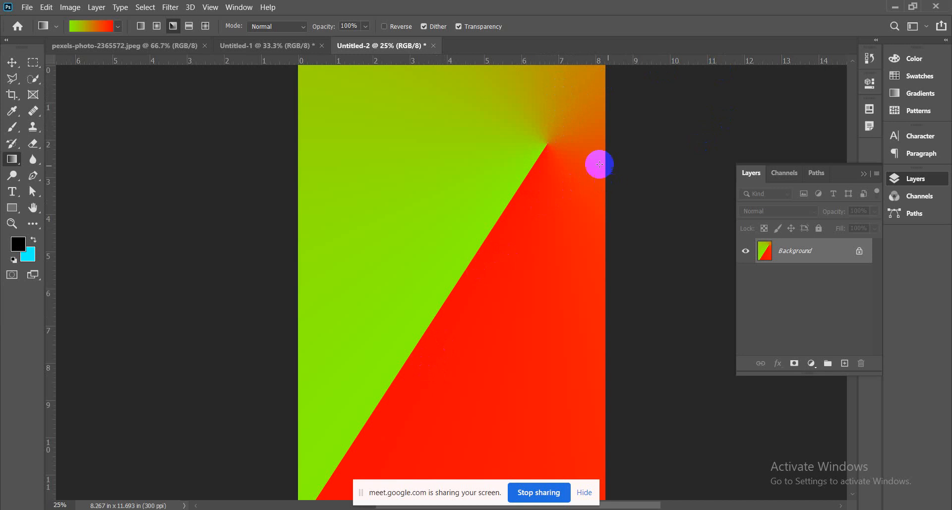
drag(489, 225, 412, 292)
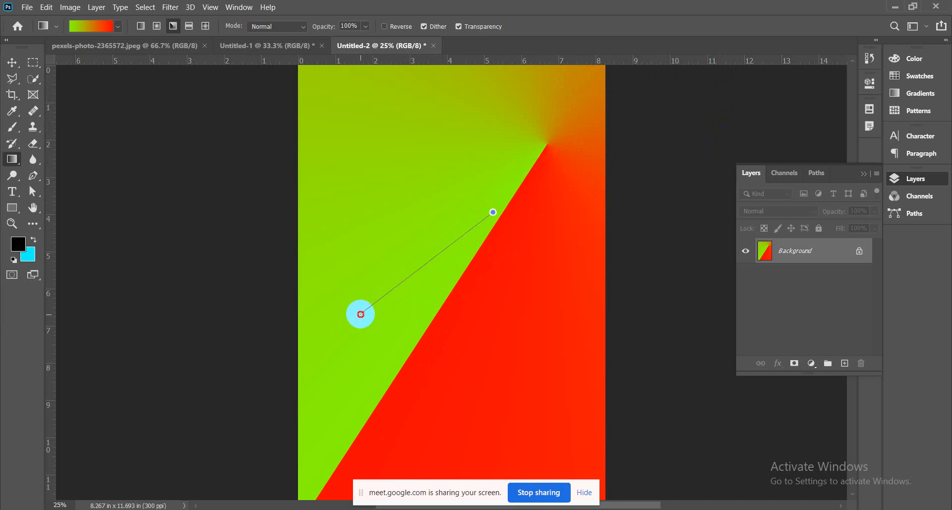
drag(361, 314, 292, 357)
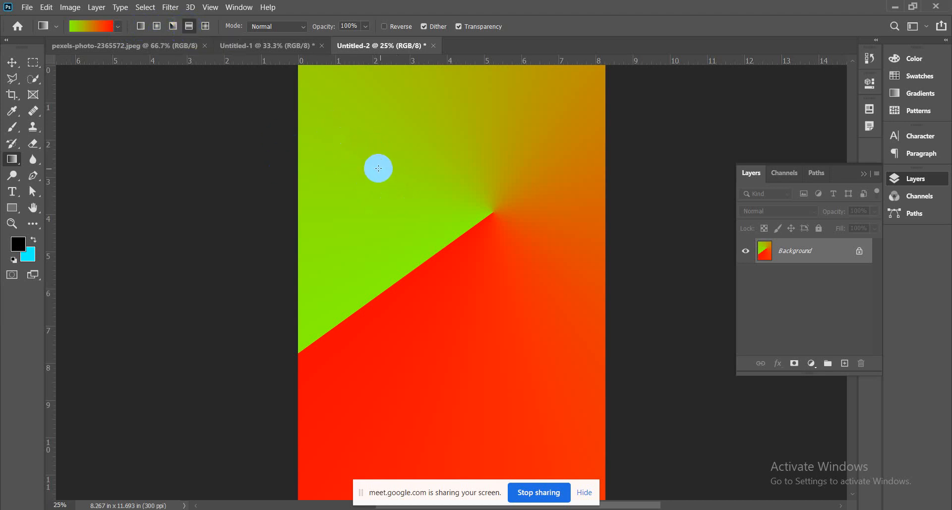
- Try the Reflected gradient across the page and along both diagonals, ending with a horizontal green band around the middle
drag(342, 170, 571, 217)
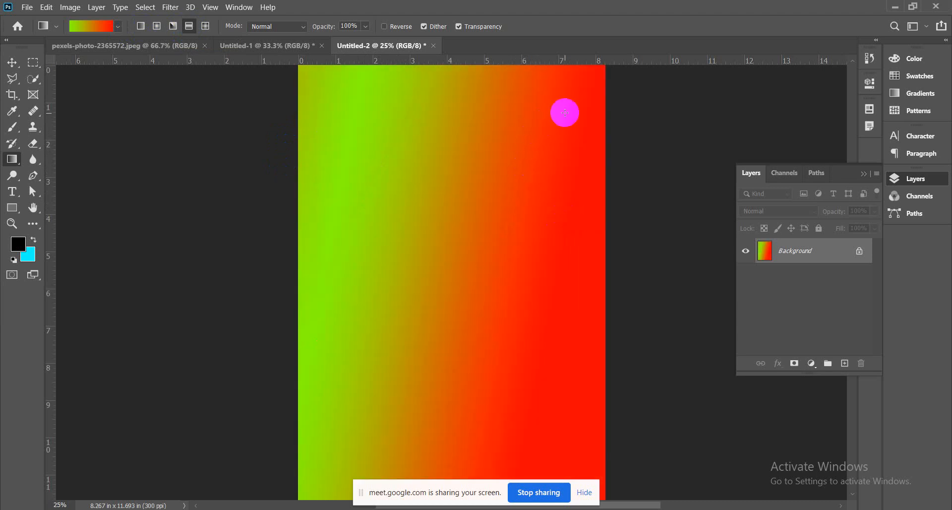
drag(564, 113, 365, 311)
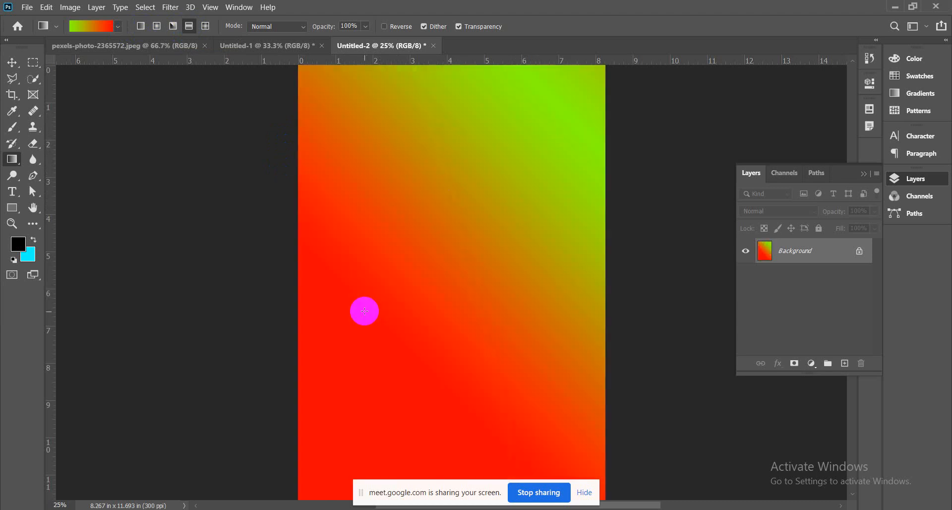
drag(343, 125, 569, 444)
drag(449, 258, 453, 381)
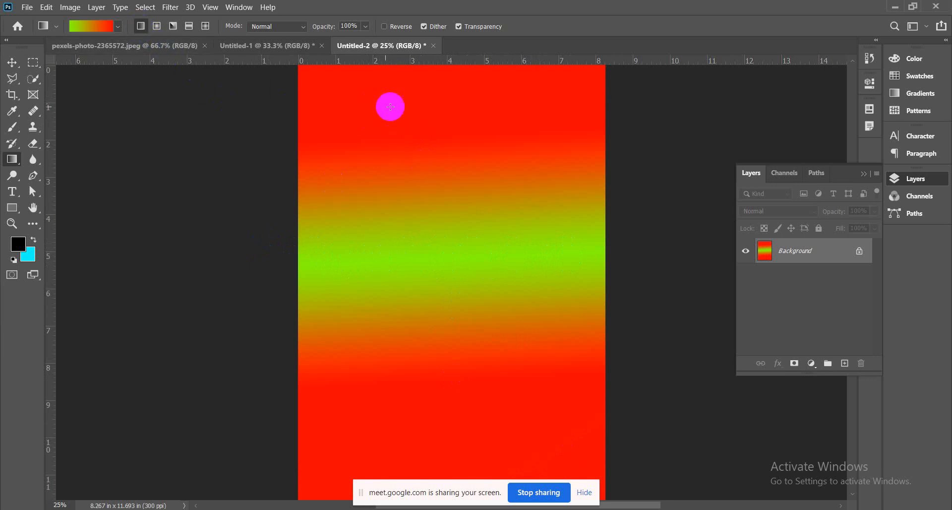
- Compare a Linear gradient running down the page with Reflected gradients running down it and diagonally from its lower left
drag(405, 122, 440, 365)
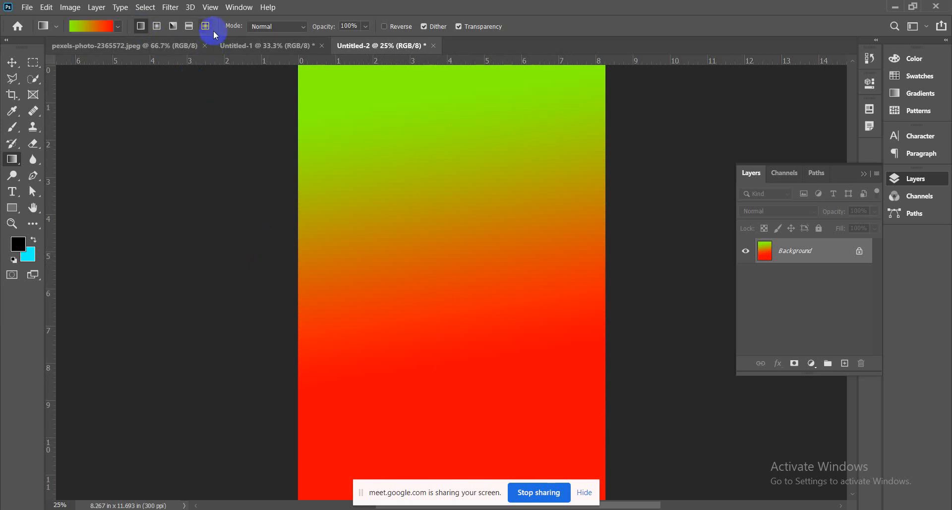
drag(424, 122, 457, 451)
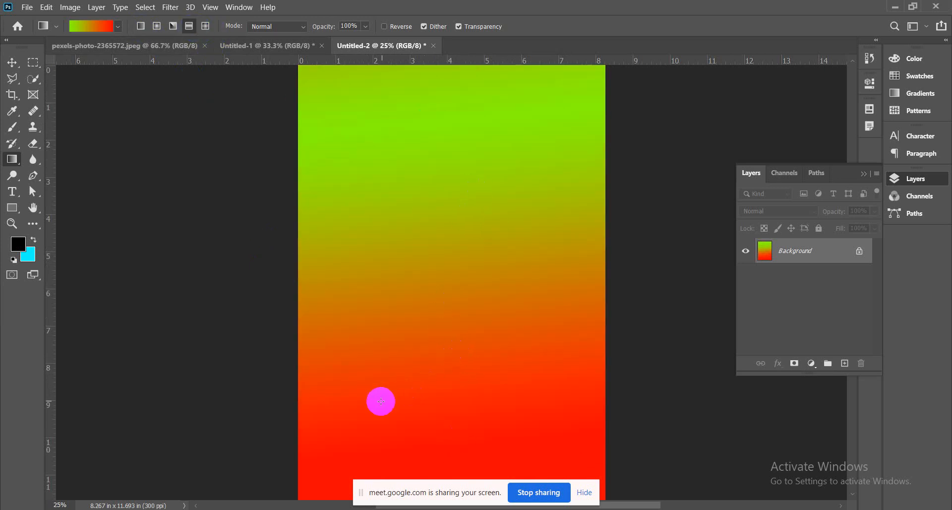
drag(381, 400, 506, 282)
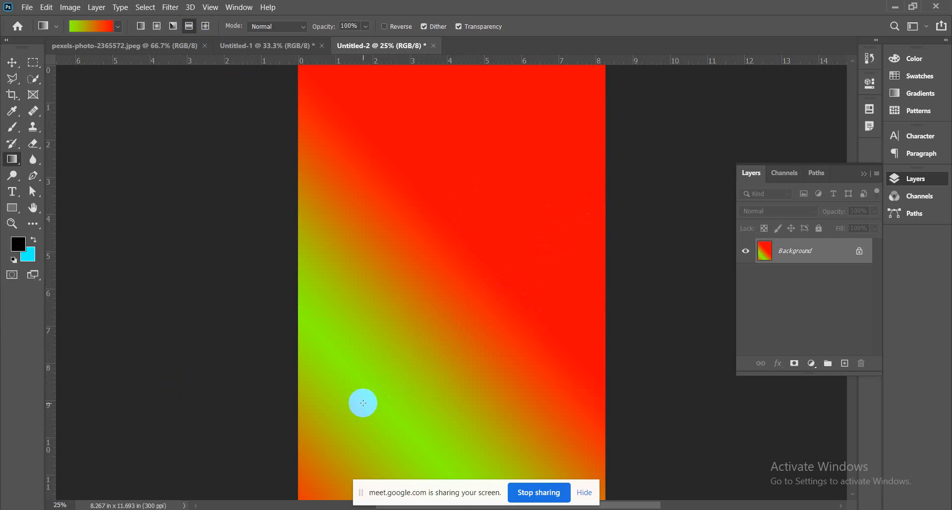
- Apply the Diamond gradient in several positions, ending with a large one from the page's upper-left corner to its lower right
click(206, 26)
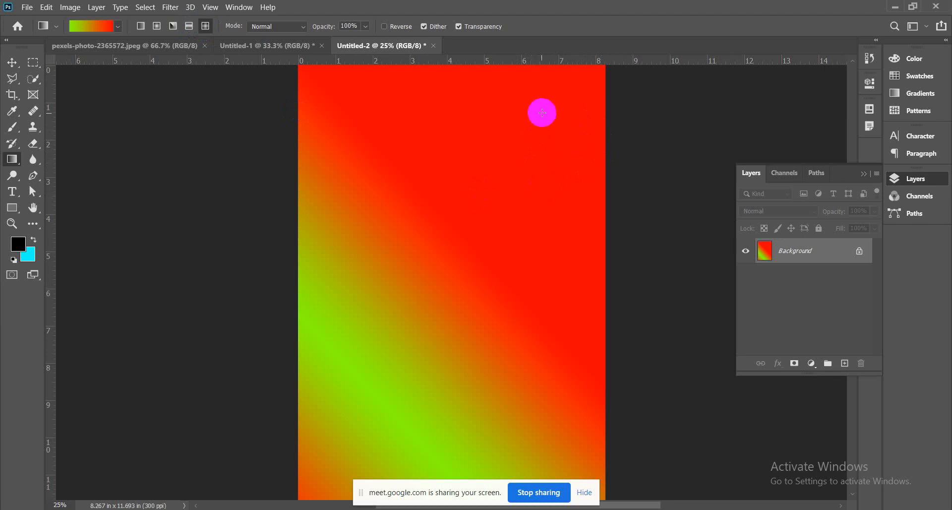
drag(542, 112, 408, 363)
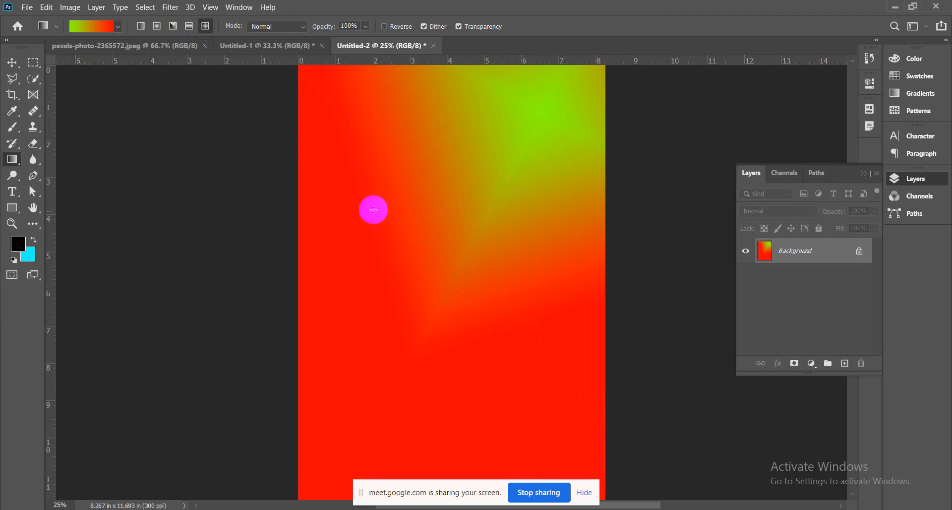
drag(374, 210, 458, 319)
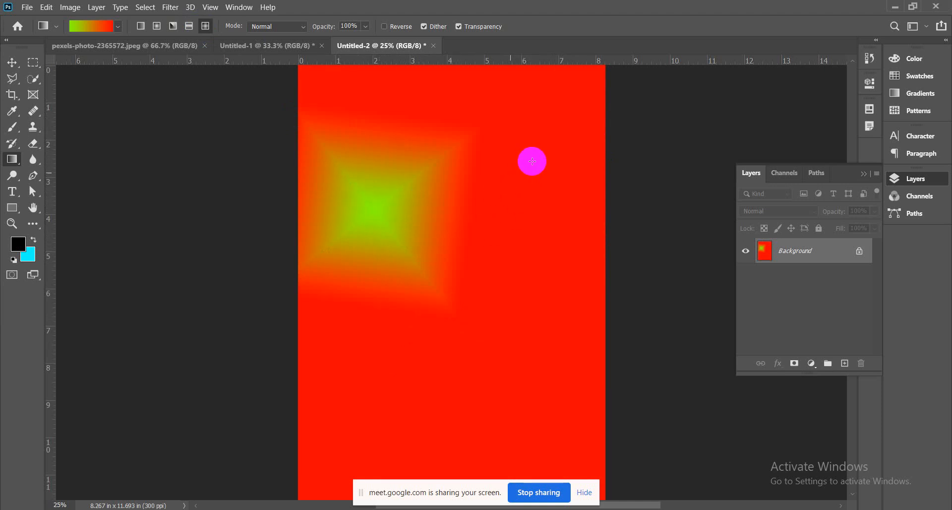
drag(591, 84, 343, 467)
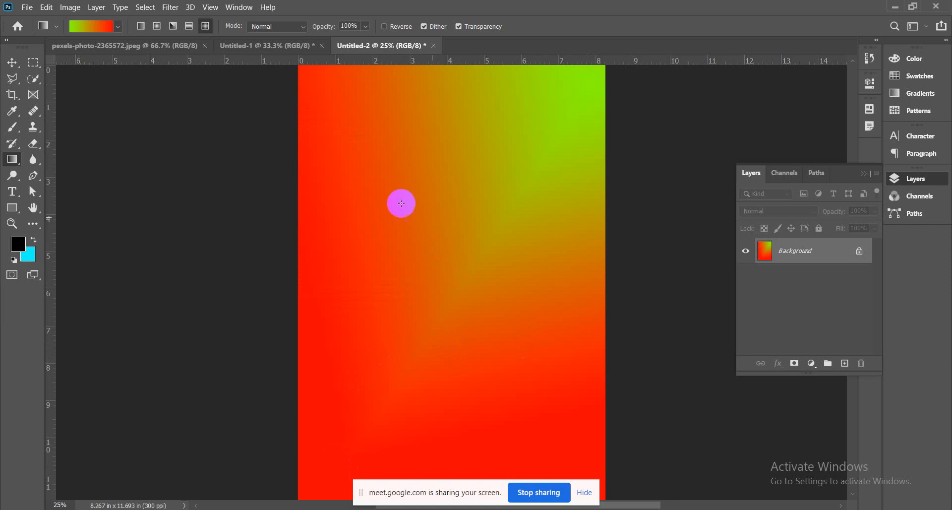
drag(328, 88, 568, 461)
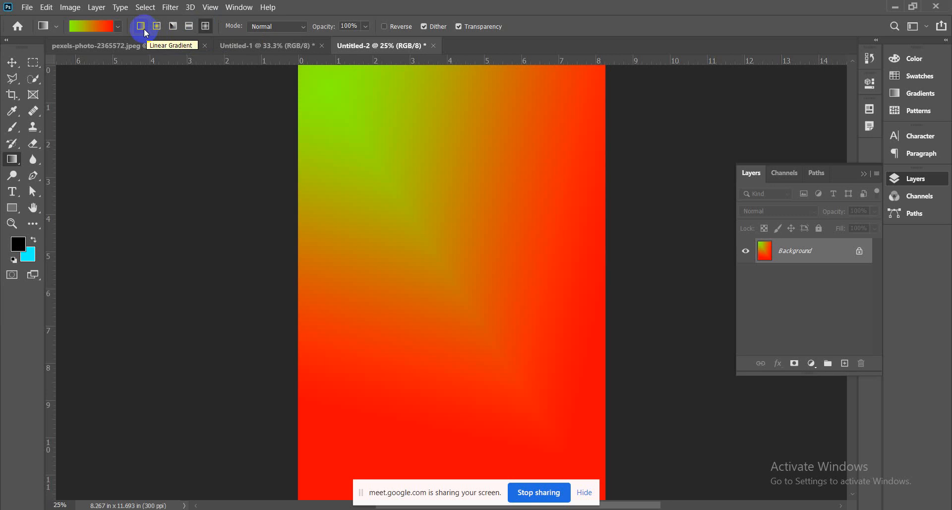
- Set the gradient's blend mode to Screen and apply a diamond gradient over the page's upper-left area
click(304, 30)
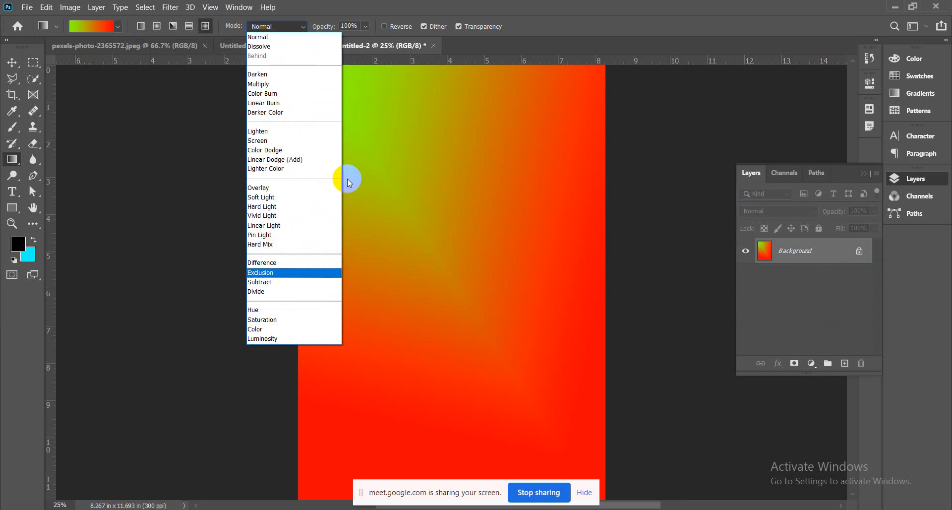
click(265, 144)
drag(344, 179, 435, 283)
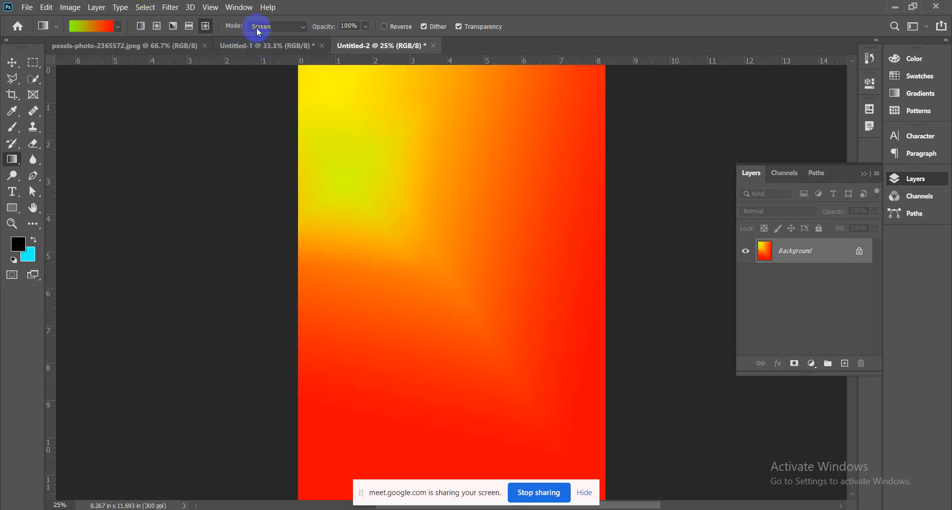
- Apply several overlapping diamond gradients in Overlay mode across the page, and reset the blend mode to Normal
click(302, 27)
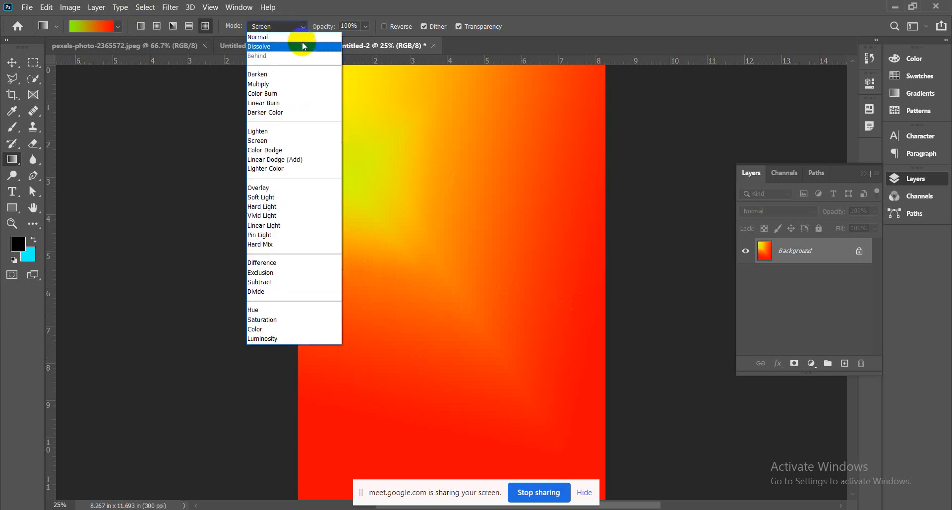
click(256, 188)
drag(350, 206, 402, 268)
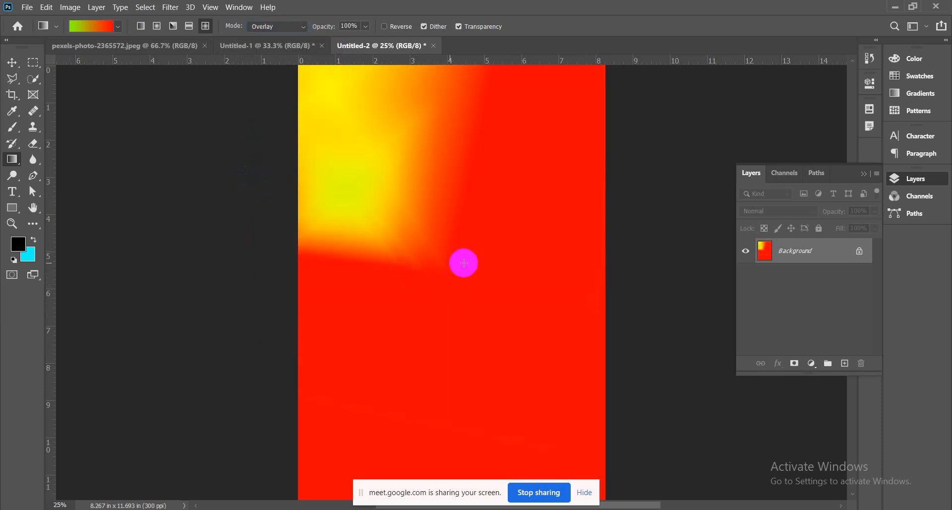
drag(495, 176, 367, 342)
drag(513, 218, 388, 402)
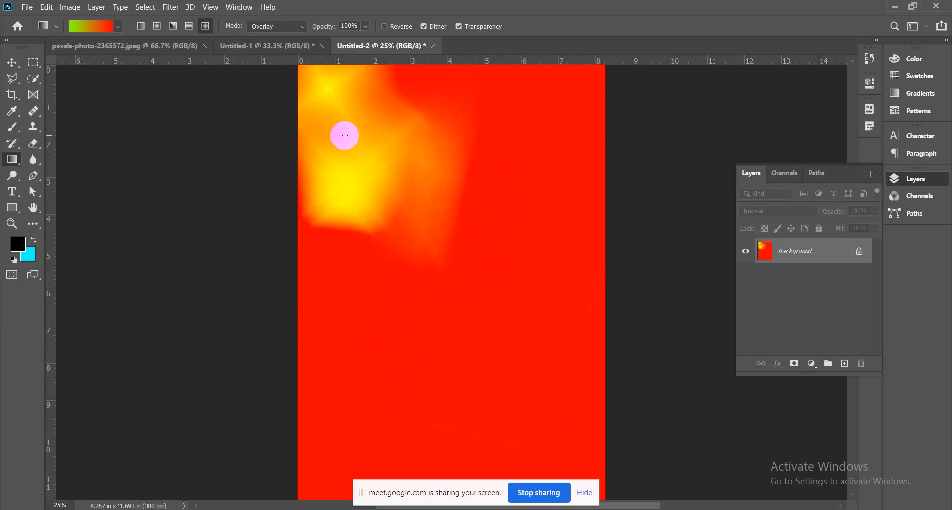
drag(344, 134, 489, 375)
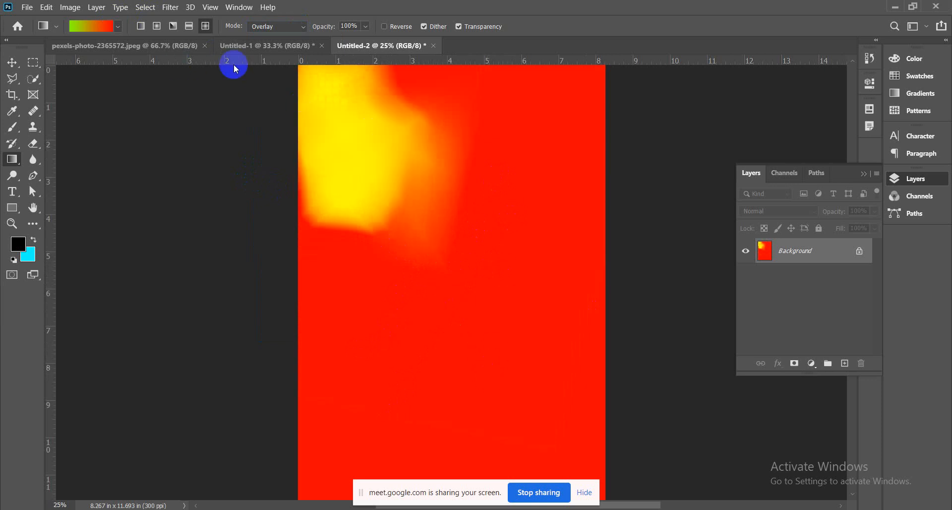
drag(419, 174, 515, 357)
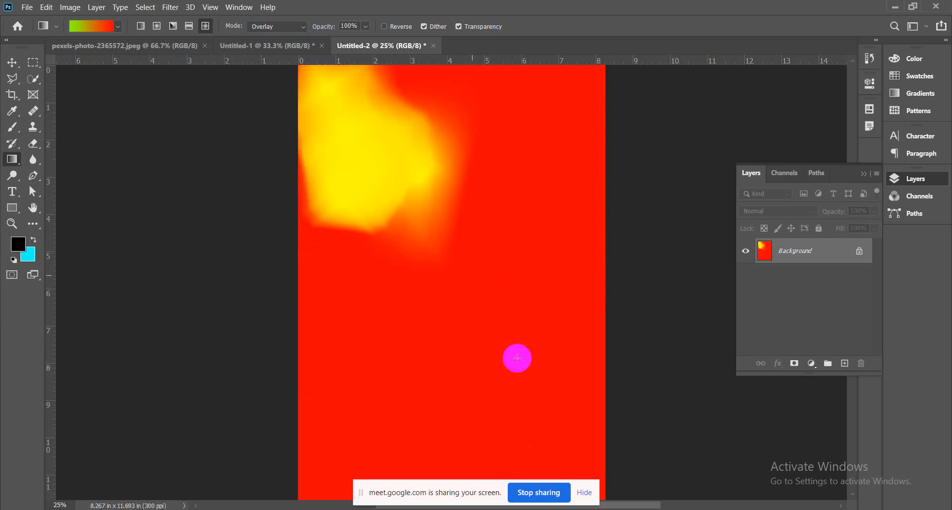
click(301, 28)
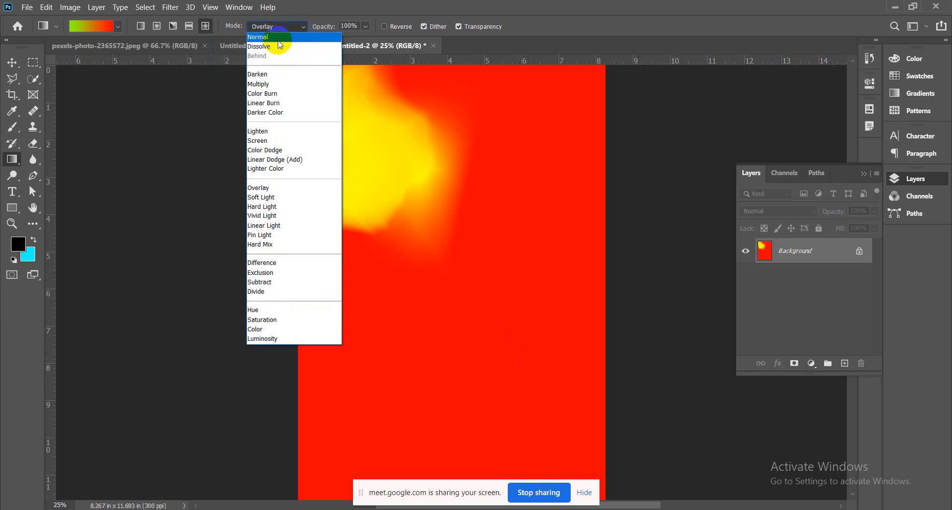
click(278, 38)
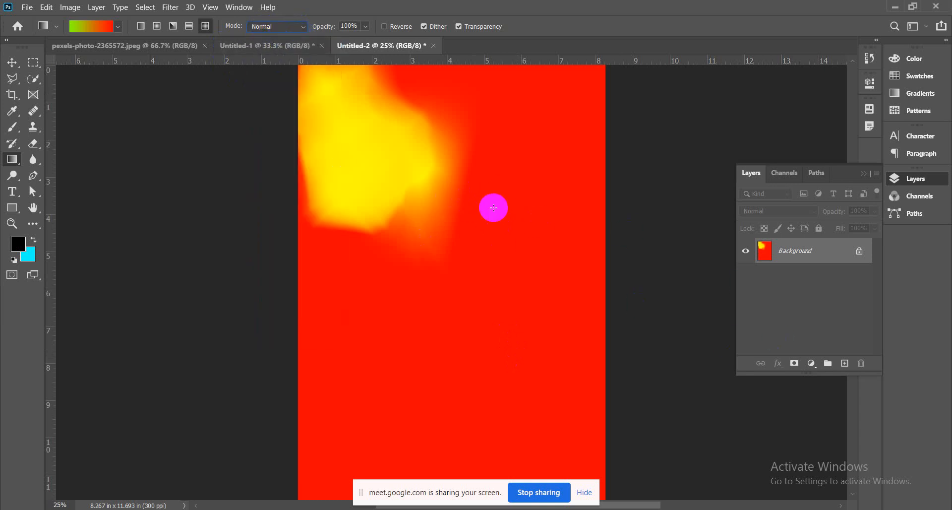
- Apply two diamond gradients in Normal mode, then three overlapping diamond gradients in Multiply mode across the page
drag(492, 205, 418, 332)
drag(339, 397, 442, 249)
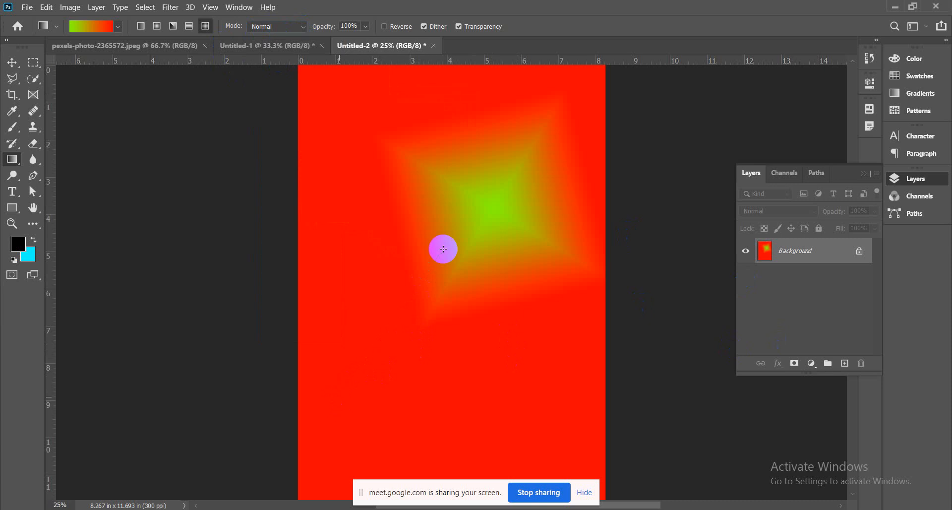
click(303, 26)
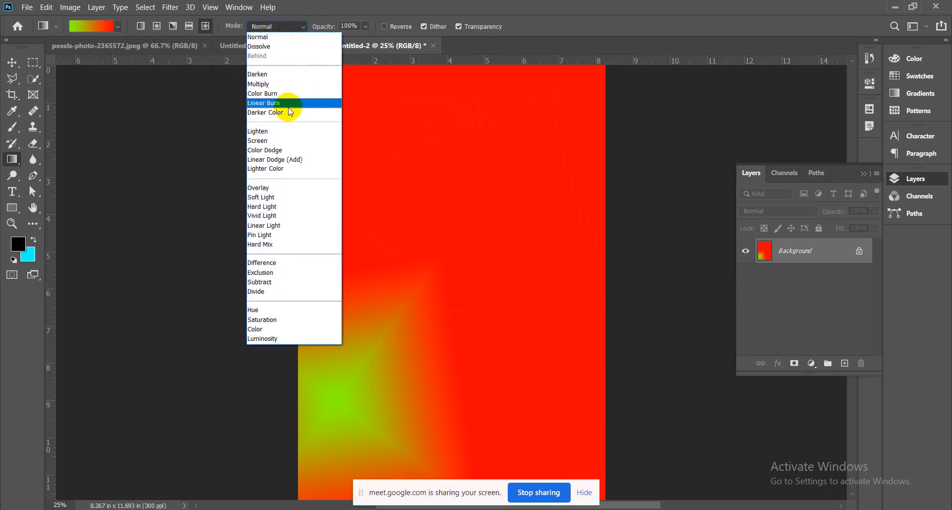
click(269, 85)
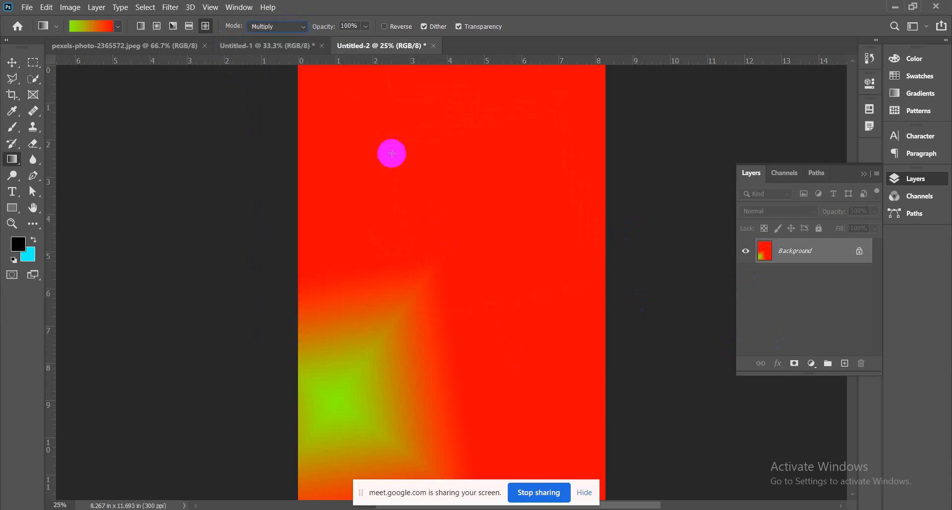
drag(366, 115, 478, 347)
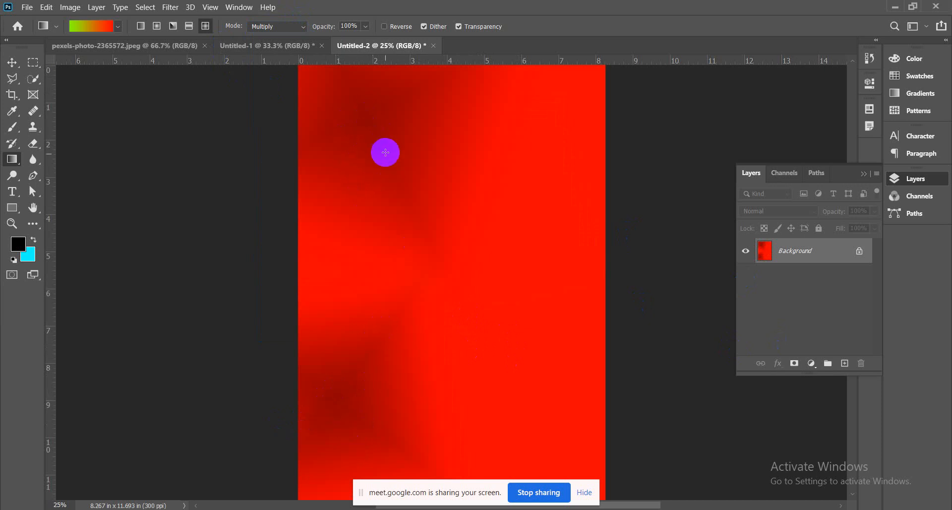
drag(584, 187, 389, 263)
drag(545, 426, 362, 251)
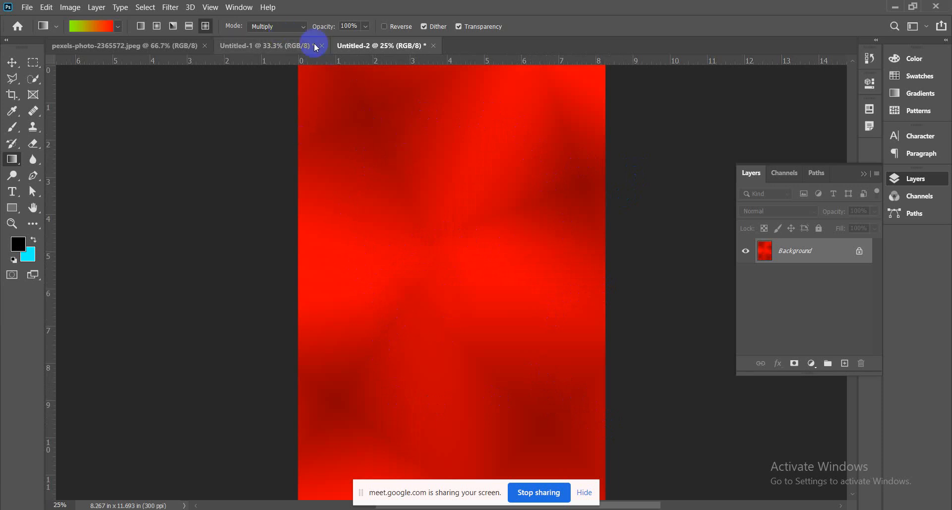
- Apply two diamond gradients across the page in Overlay mode, and reset the blend mode to Normal
click(301, 26)
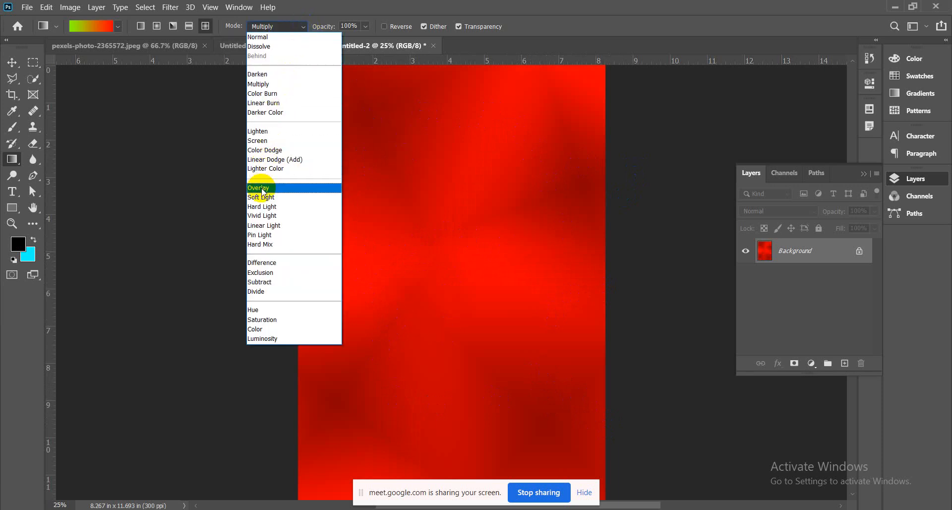
click(261, 188)
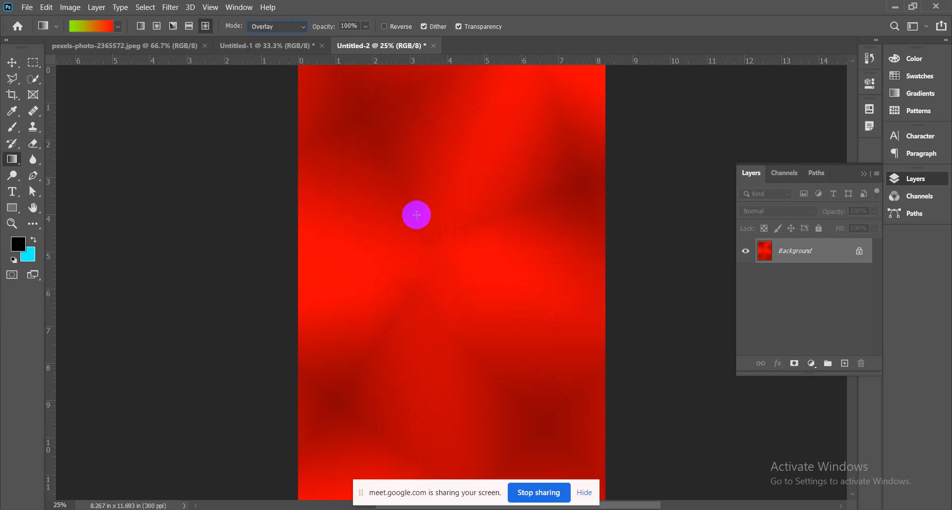
drag(328, 275, 472, 212)
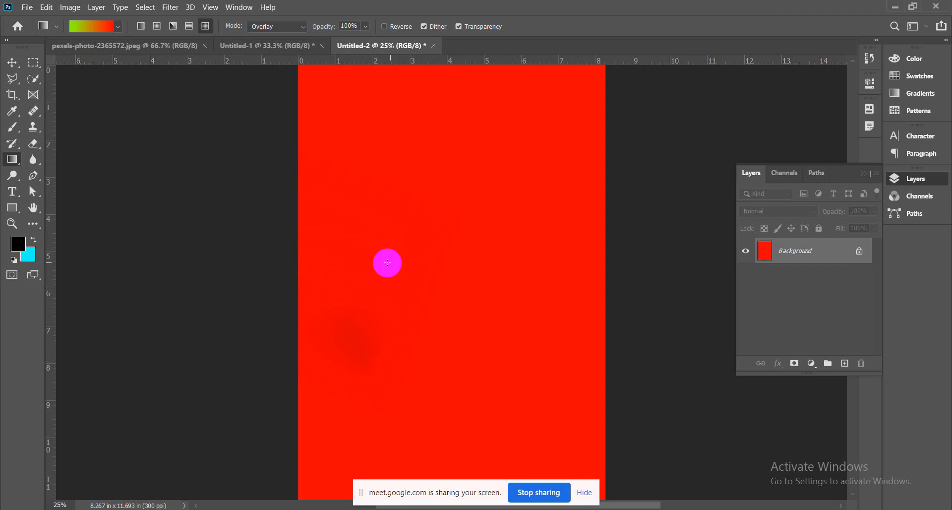
drag(359, 280, 580, 164)
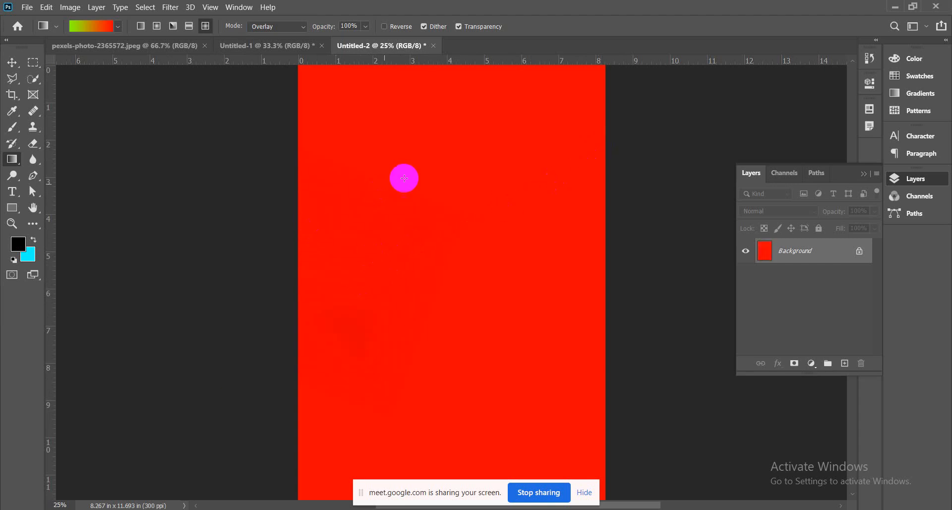
click(300, 27)
click(308, 37)
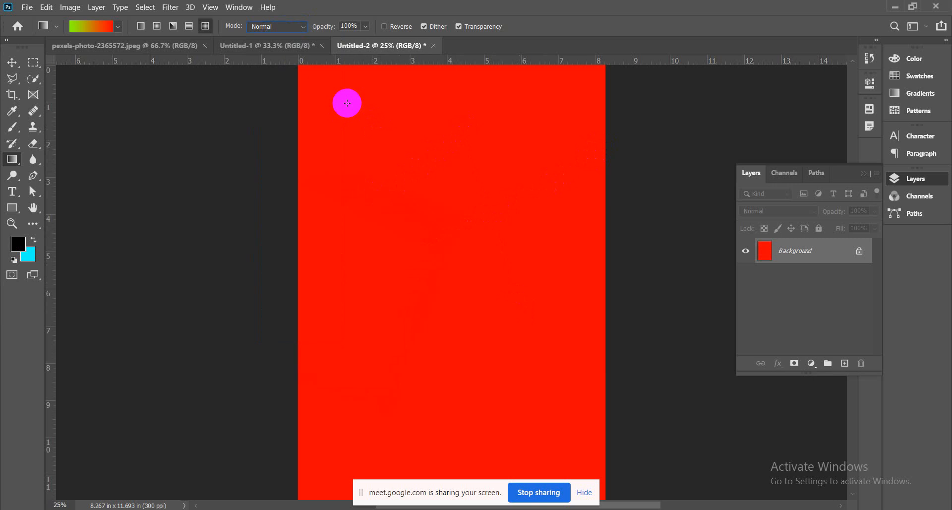
- Apply a large diamond gradient from the page's upper left, then switch to the Linear style and apply it down the page
drag(347, 103, 525, 420)
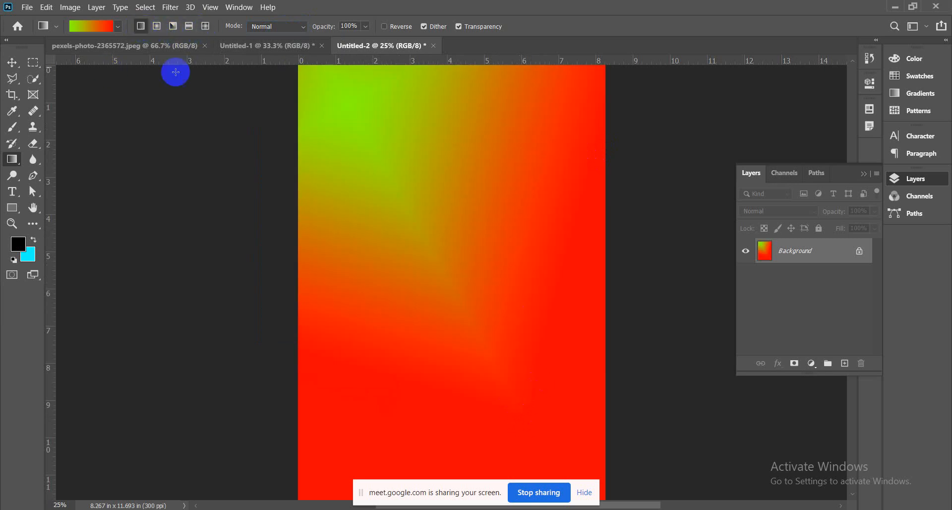
key(ctrl+z)
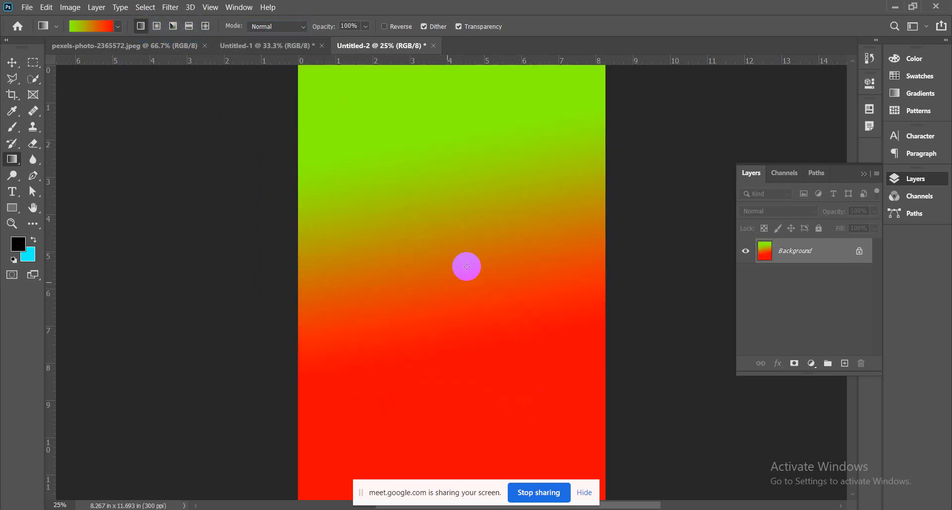
drag(470, 177, 451, 421)
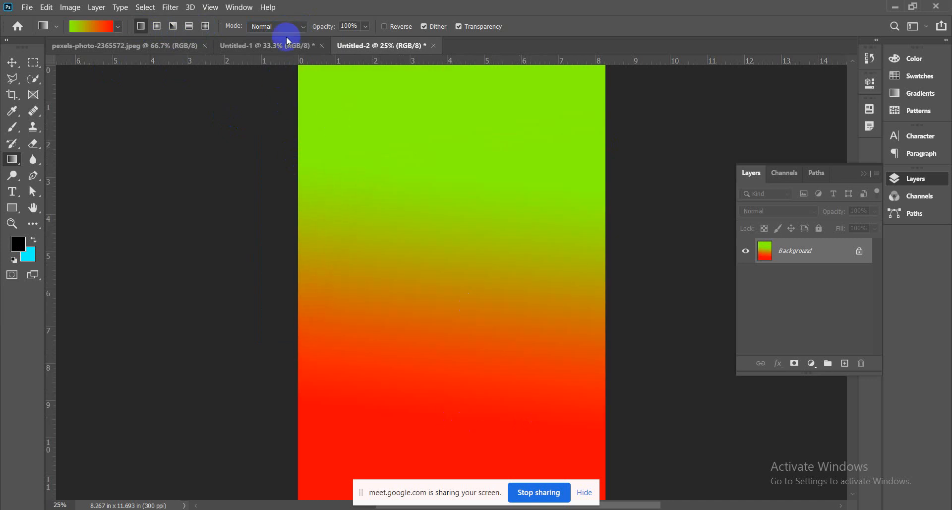
- Set the blend mode to Multiply and apply three overlapping linear gradients in different directions across the page
click(304, 30)
click(270, 79)
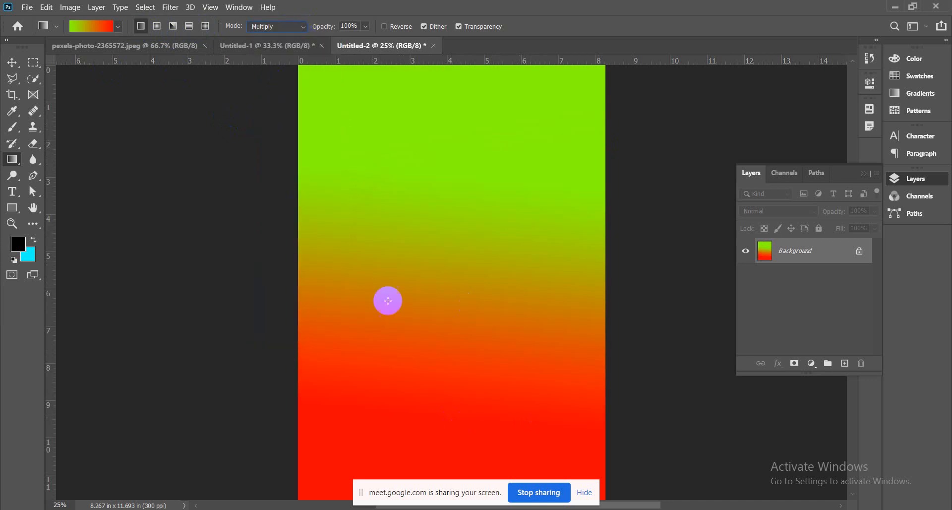
drag(374, 391, 482, 217)
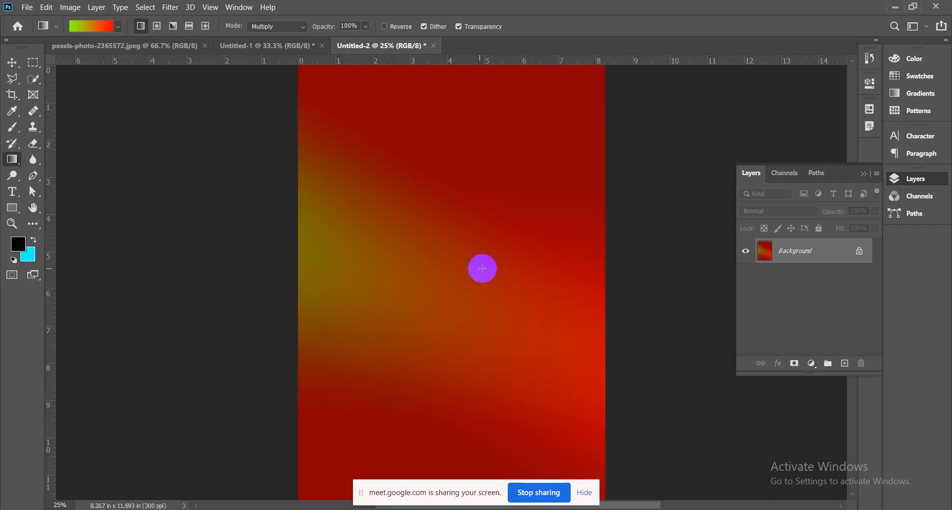
drag(519, 114, 466, 225)
drag(372, 419, 420, 339)
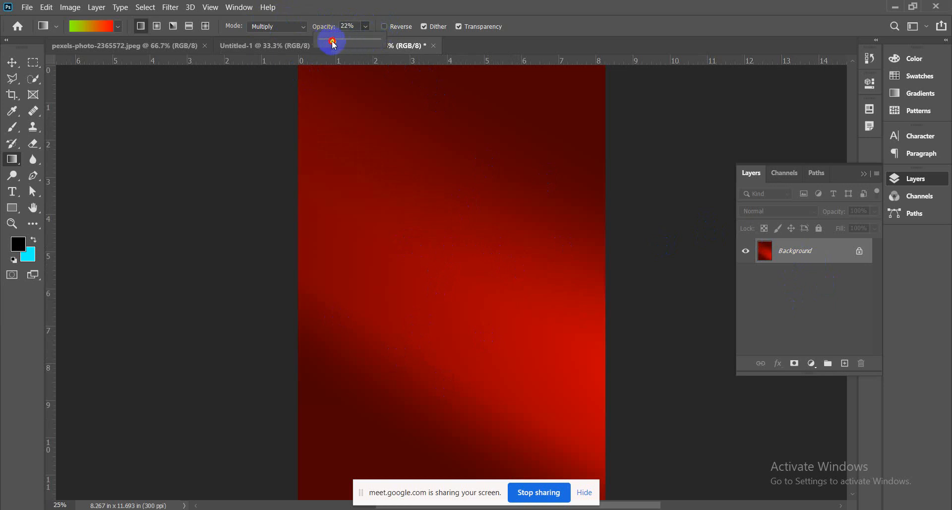
- Lower the gradient's opacity, apply a linear gradient upward across the page's middle, and restore the opacity to 100%
drag(346, 44, 345, 44)
drag(435, 295, 447, 229)
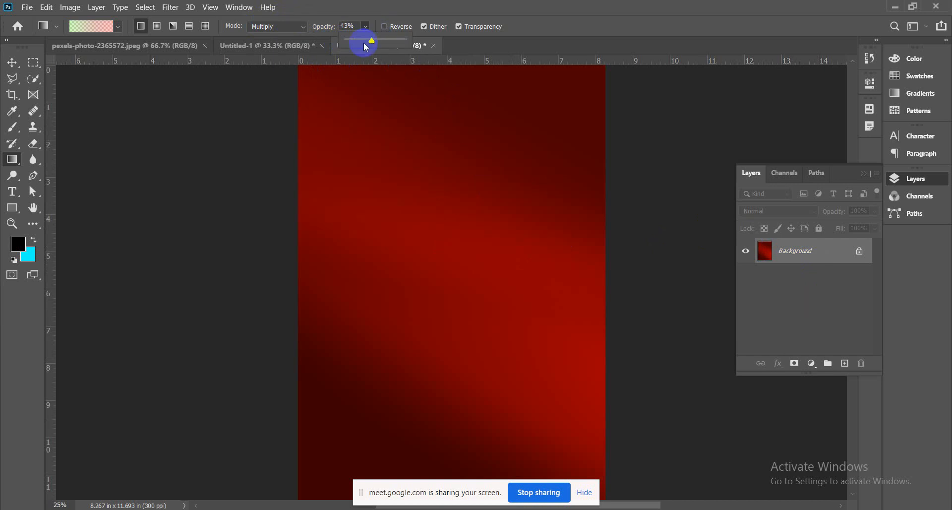
drag(430, 49, 471, 53)
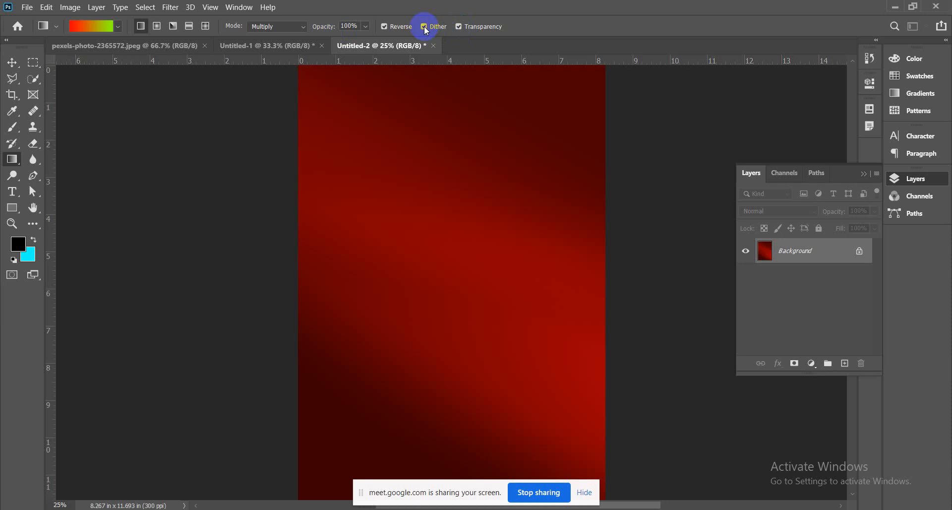
- Reverse the gradient's colors and apply it down the page in Multiply mode, then in Normal mode
drag(418, 145, 447, 215)
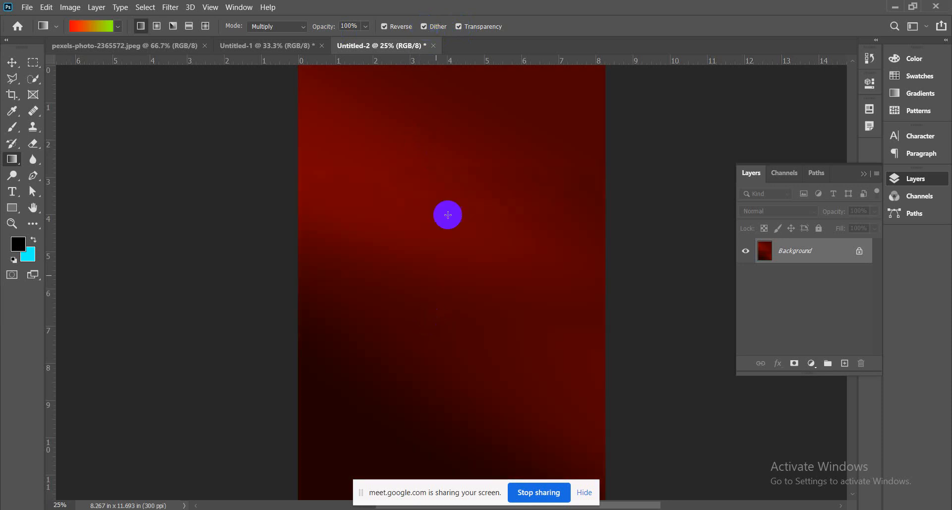
click(307, 33)
click(282, 37)
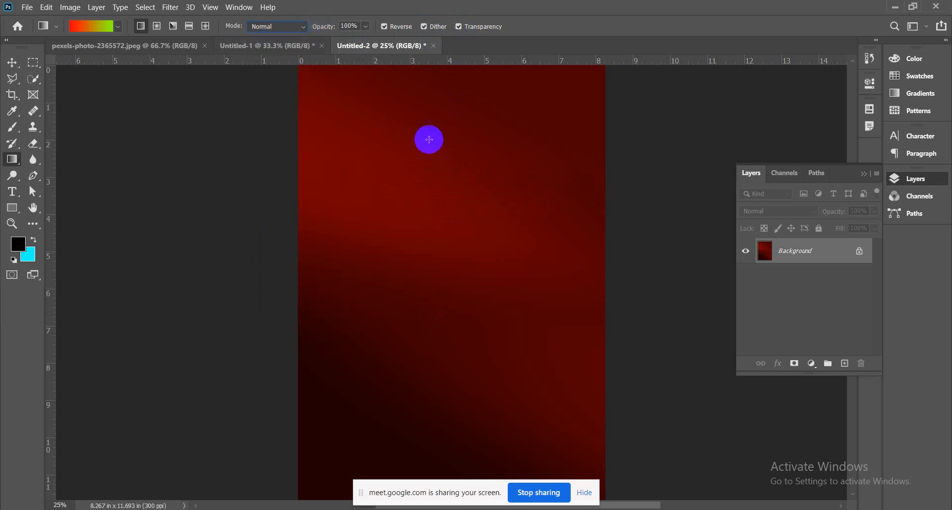
drag(447, 132, 453, 338)
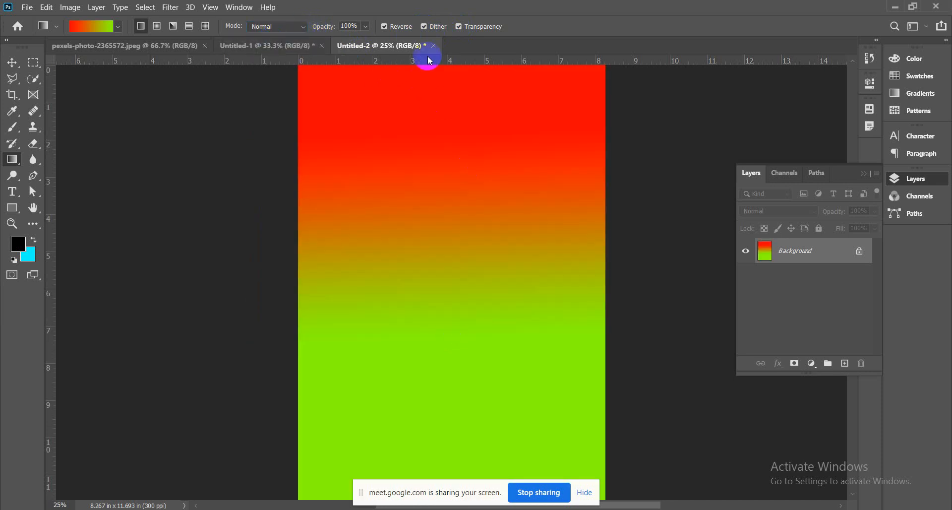
- Turn off Dither and apply the reversed linear gradient down the page, comparing it with Dither turned back on
click(429, 28)
drag(441, 90, 445, 291)
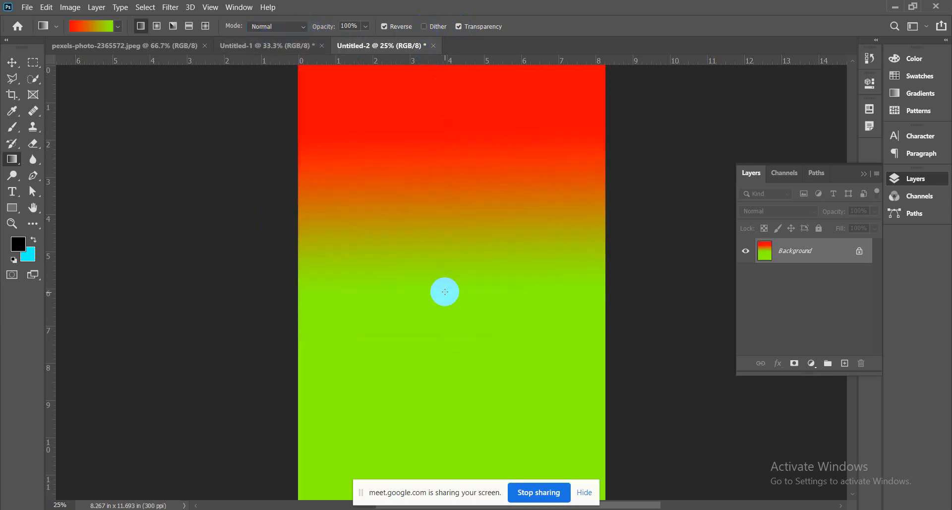
drag(446, 159, 462, 313)
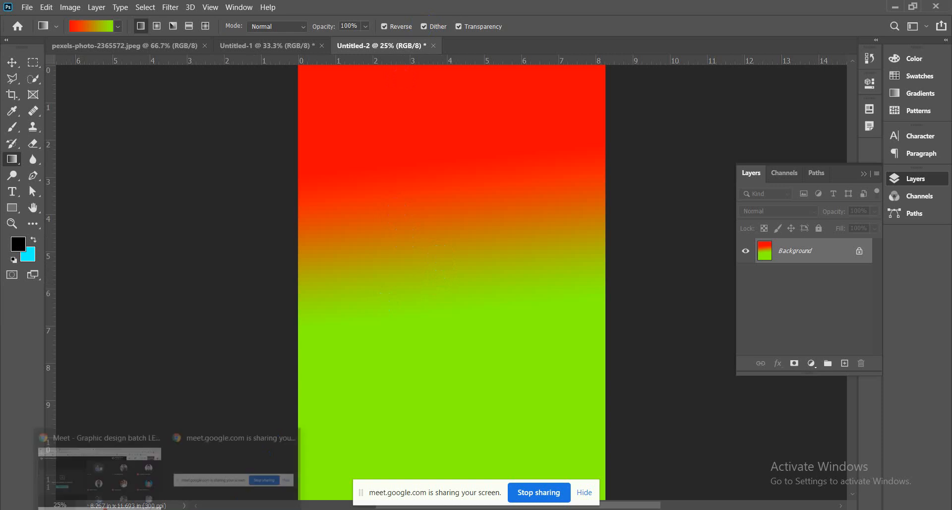
- Switch to the Google Meet call in Chrome and hide the screen-sharing notice
click(119, 474)
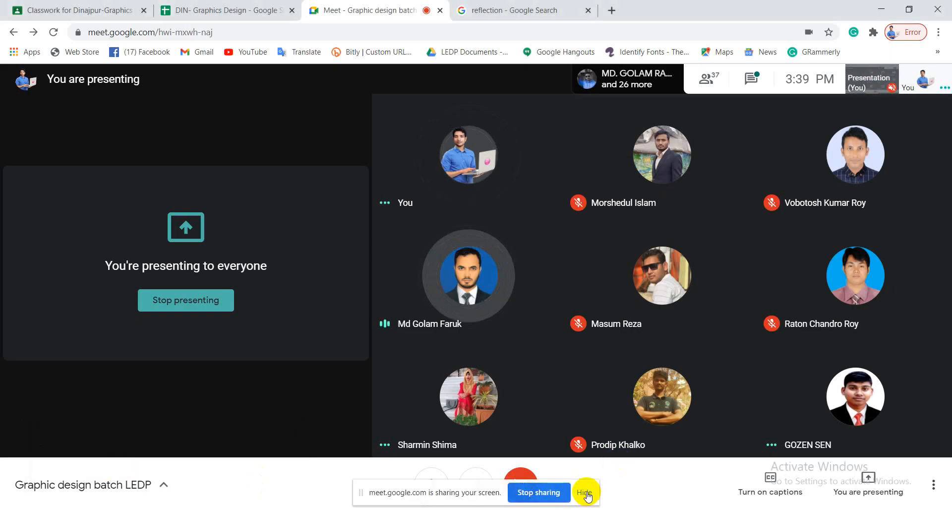
click(588, 497)
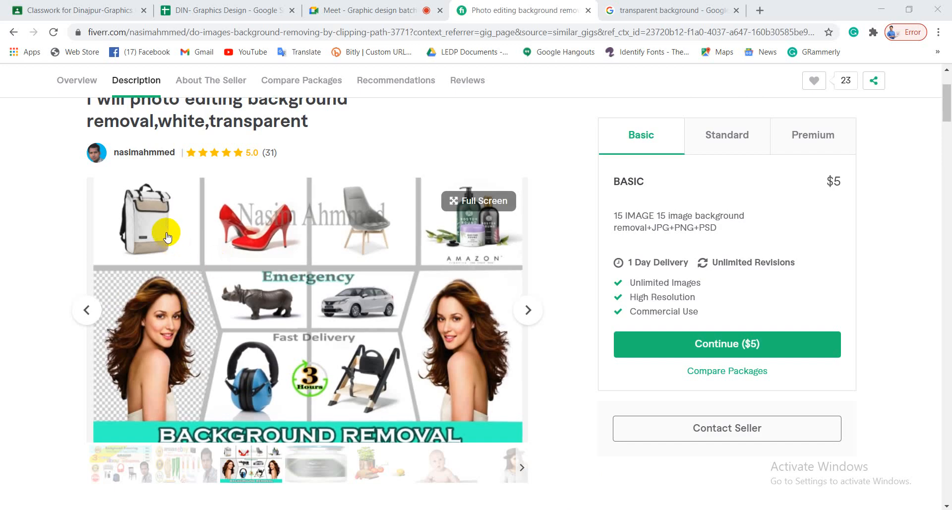
- View the Amazon and eBay product sample in the Fiverr background removal gig's gallery, including its guarantee badges
scroll(357, 378, down, 3)
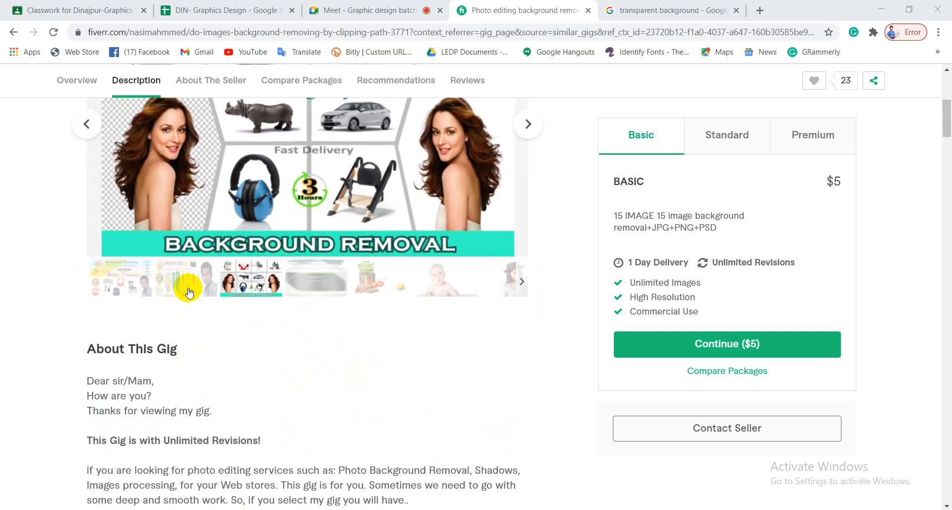
click(188, 292)
scroll(340, 397, up, 2)
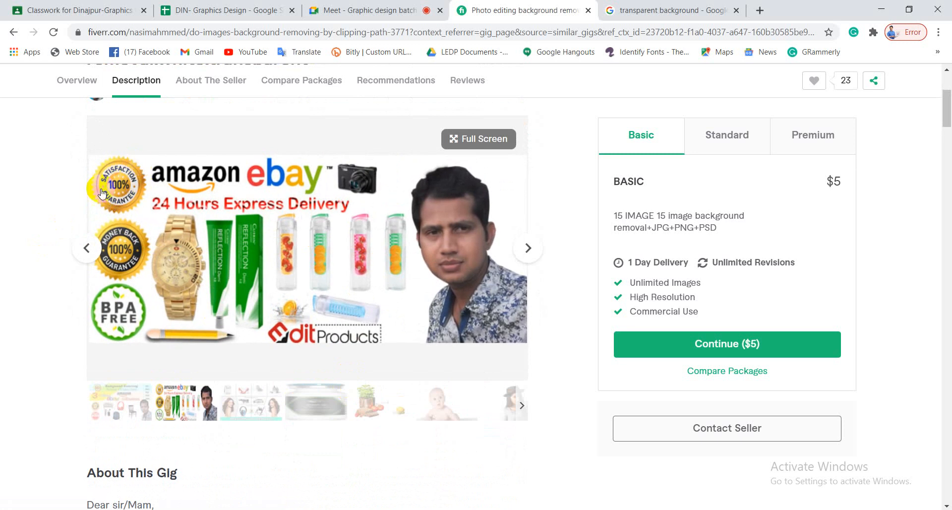
- Search Google Images for "100 satisfaction guarantee png" in place of the transparent background search
click(672, 12)
triple_click(192, 88)
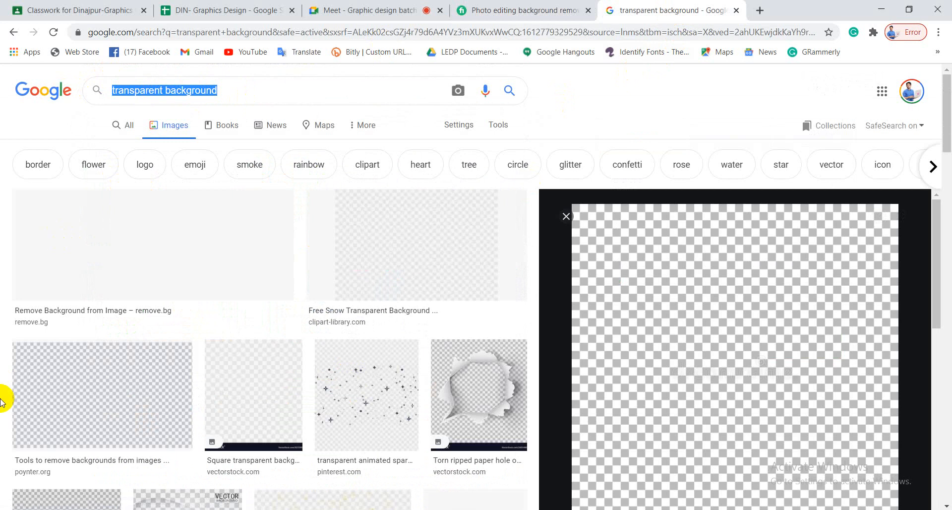
text(100)
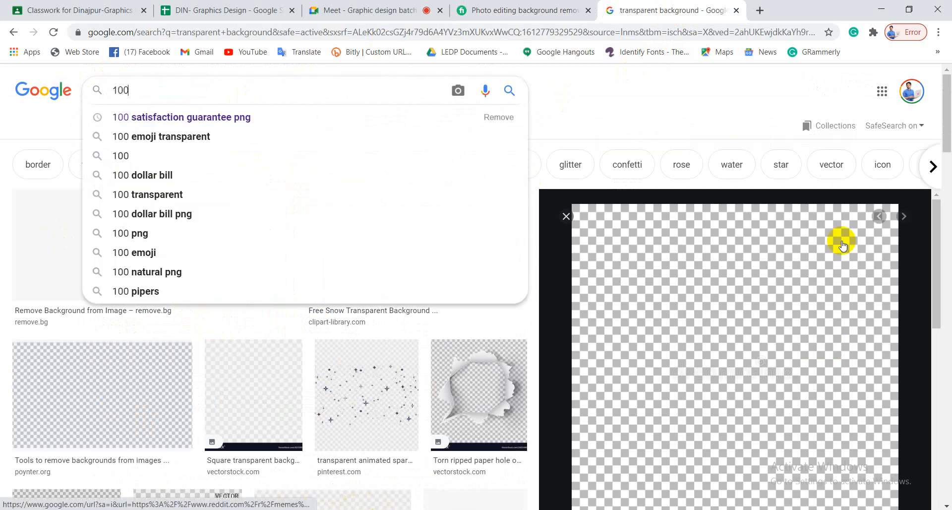
click(208, 117)
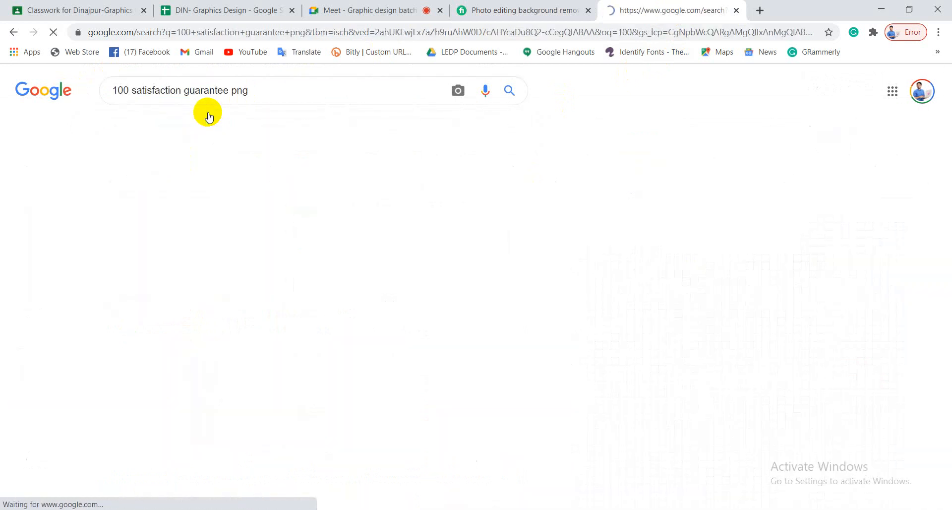
- Browse the guarantee badge images and preview the black and gold shield badge from kindpng.com
scroll(471, 335, down, 10)
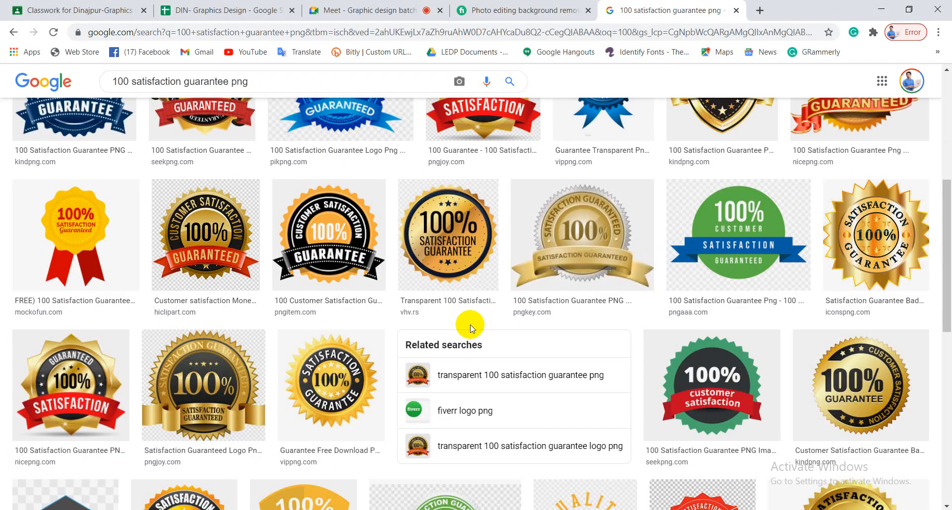
scroll(471, 335, down, 7)
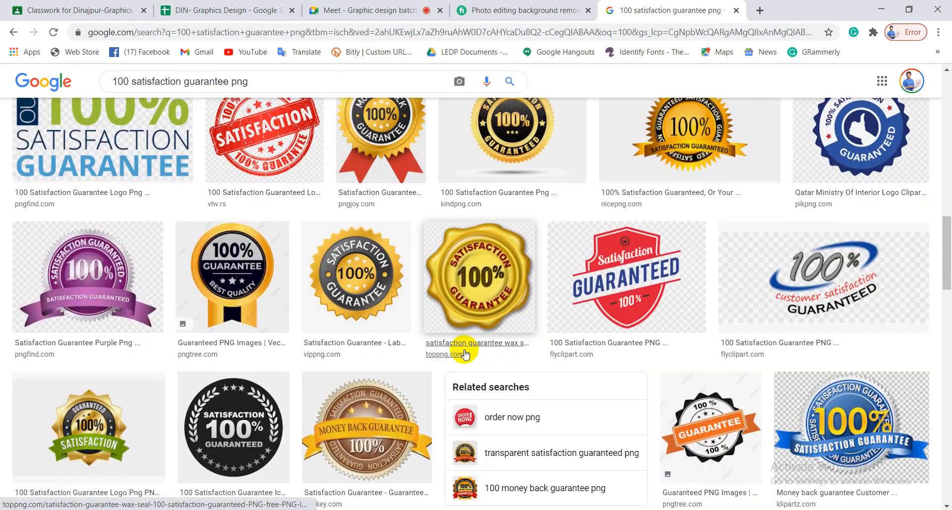
scroll(465, 353, down, 15)
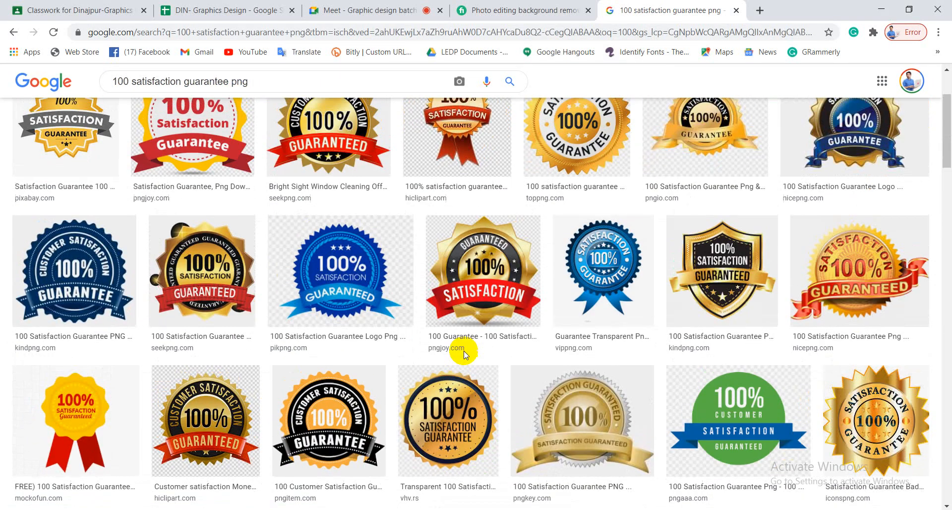
scroll(465, 354, up, 3)
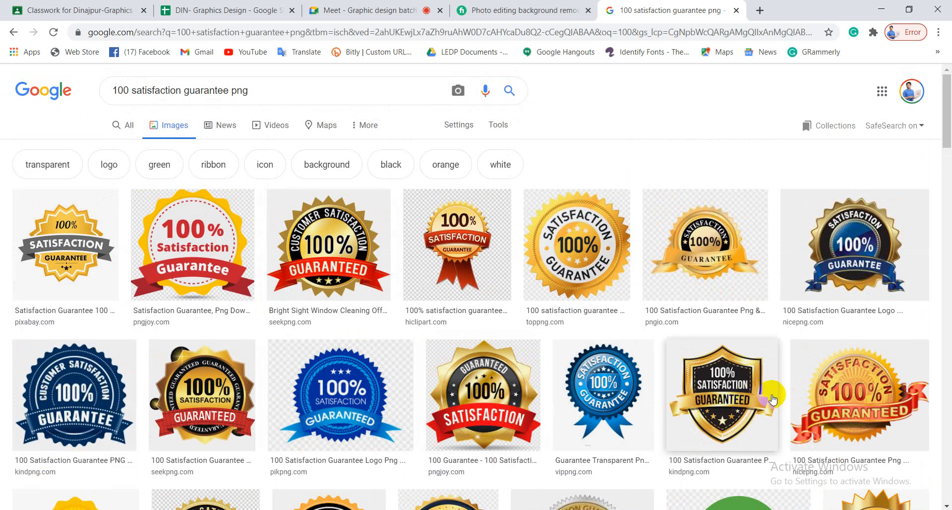
click(741, 393)
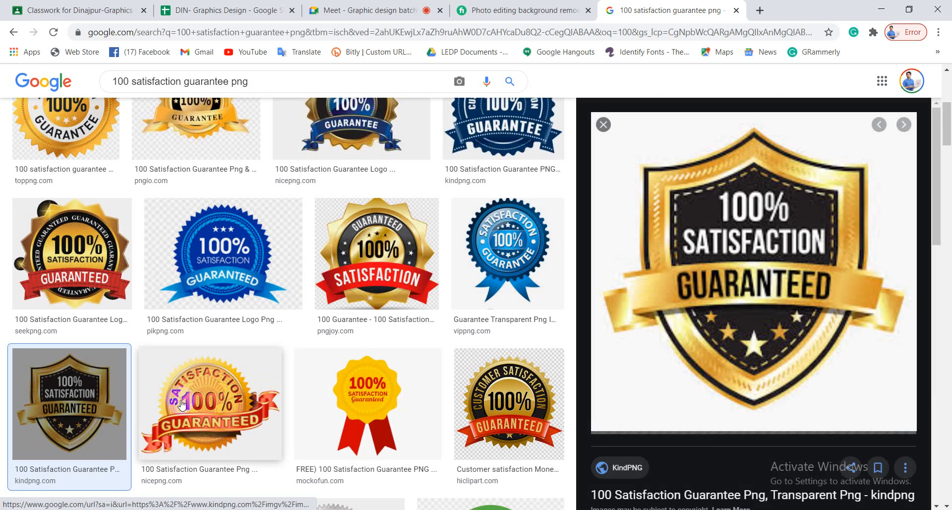
- Preview the yellow badge with red ribbons from mockofun.com and check the Google Meet call before returning to the image results
click(391, 394)
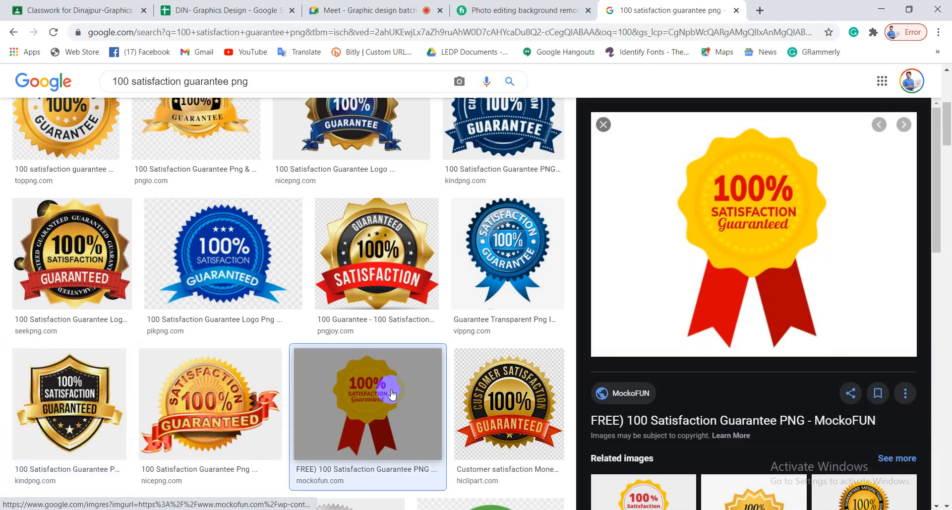
click(368, 10)
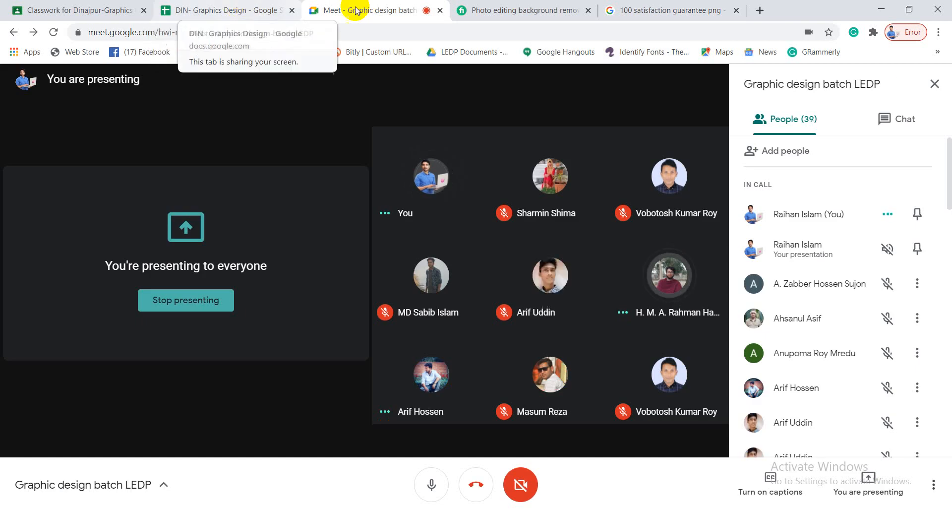
click(626, 4)
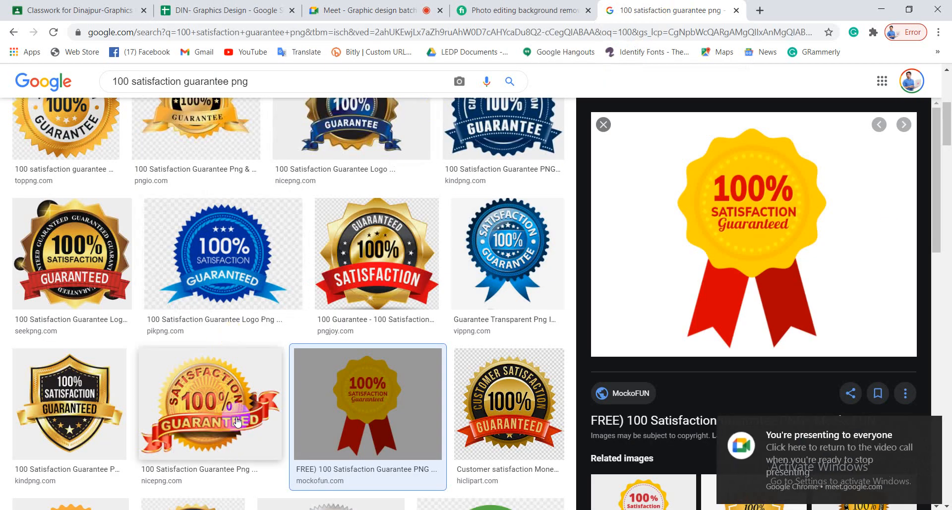
- Look through the satisfaction guarantee image results for a badge suitable as a design reference
scroll(238, 421, up, 5)
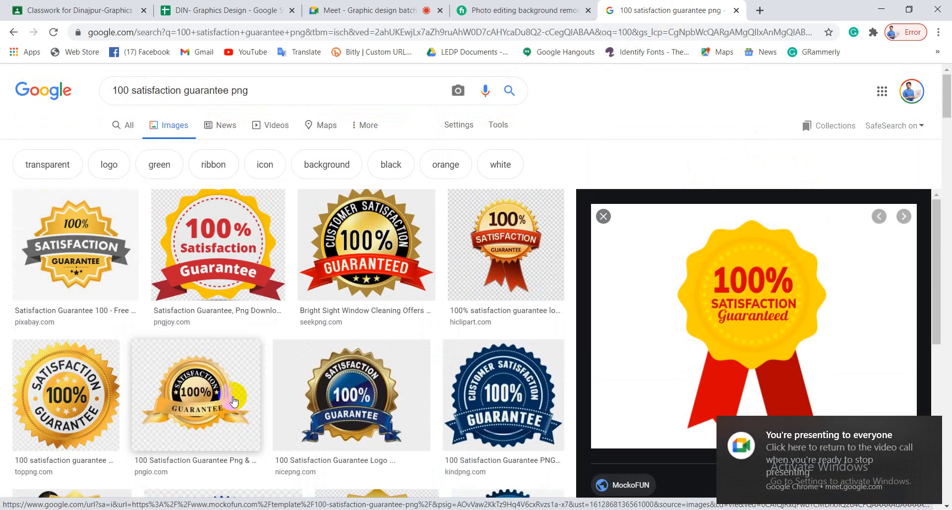
scroll(234, 400, down, 9)
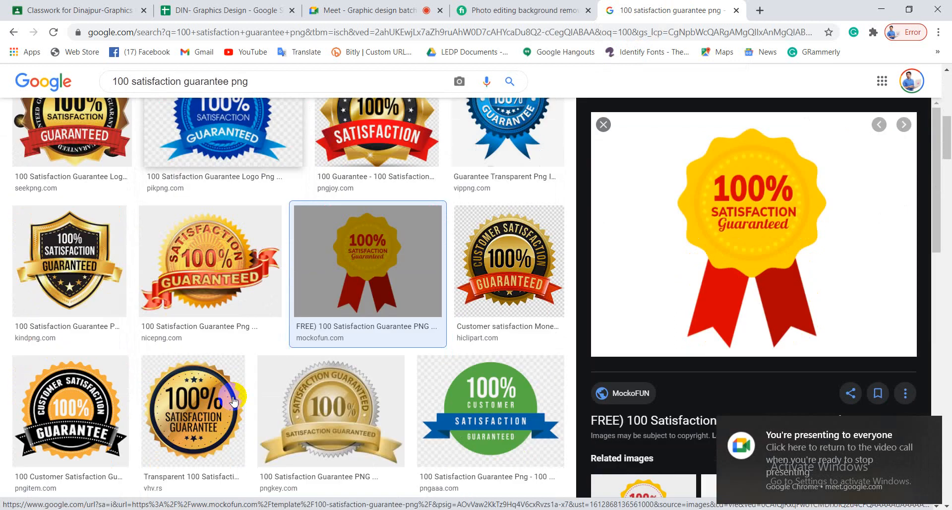
scroll(234, 401, down, 8)
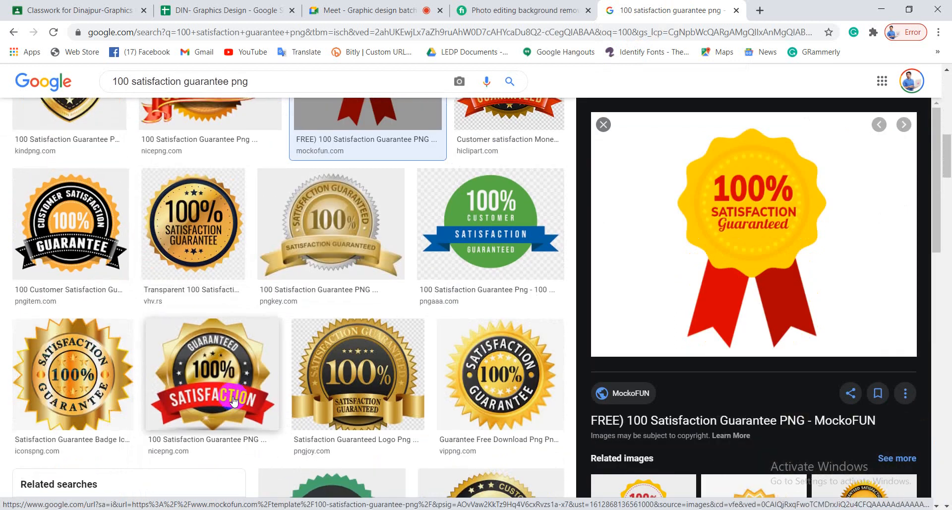
scroll(233, 399, up, 10)
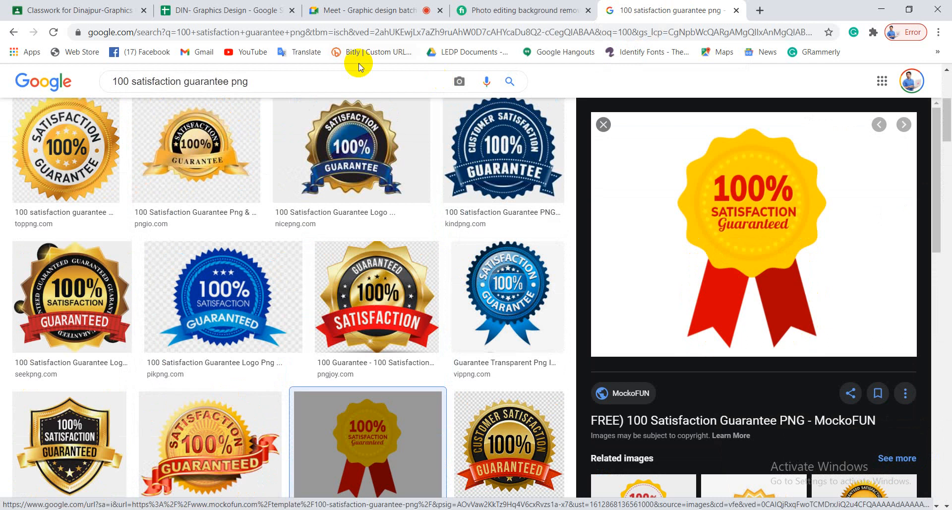
scroll(277, 340, down, 4)
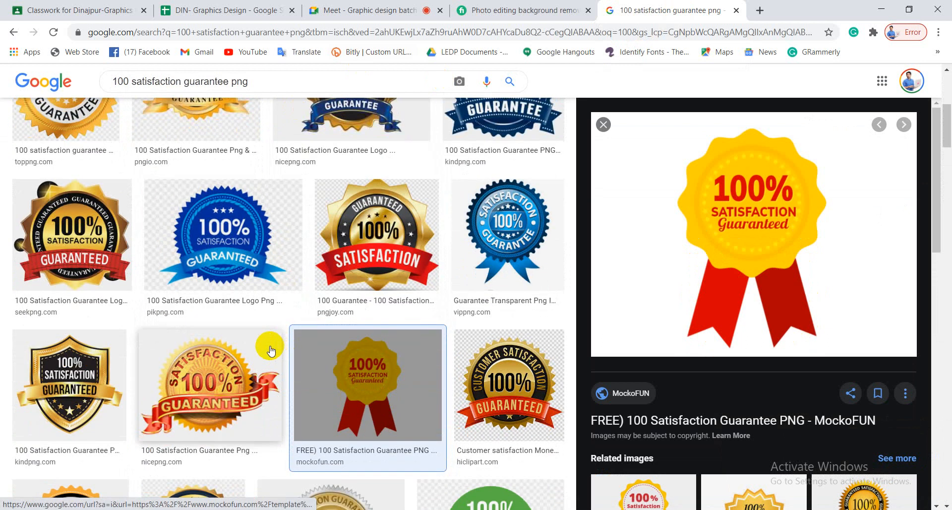
scroll(270, 350, down, 5)
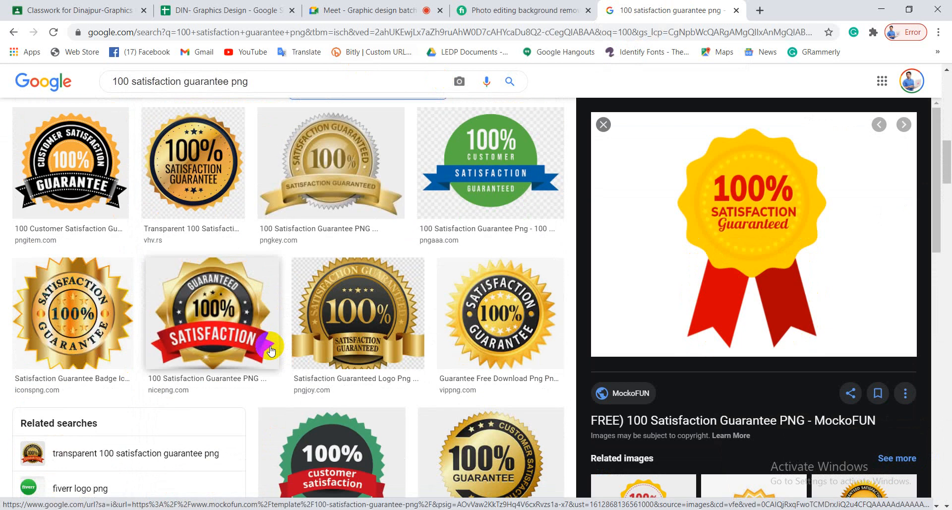
scroll(268, 351, down, 4)
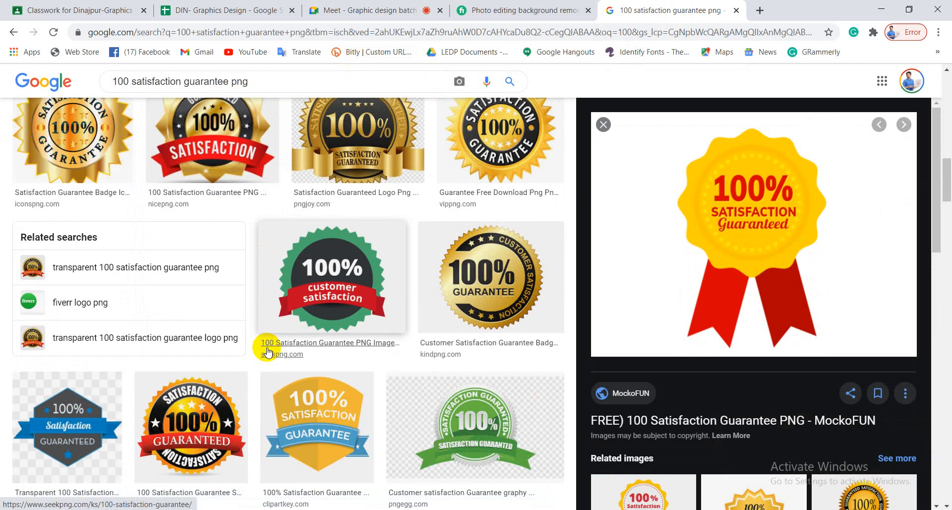
scroll(268, 351, down, 6)
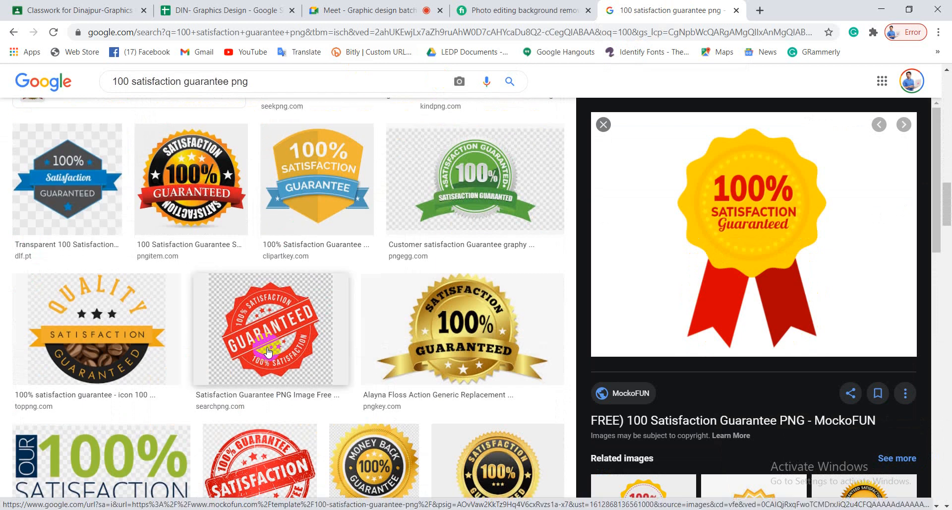
scroll(267, 351, up, 10)
scroll(267, 349, up, 10)
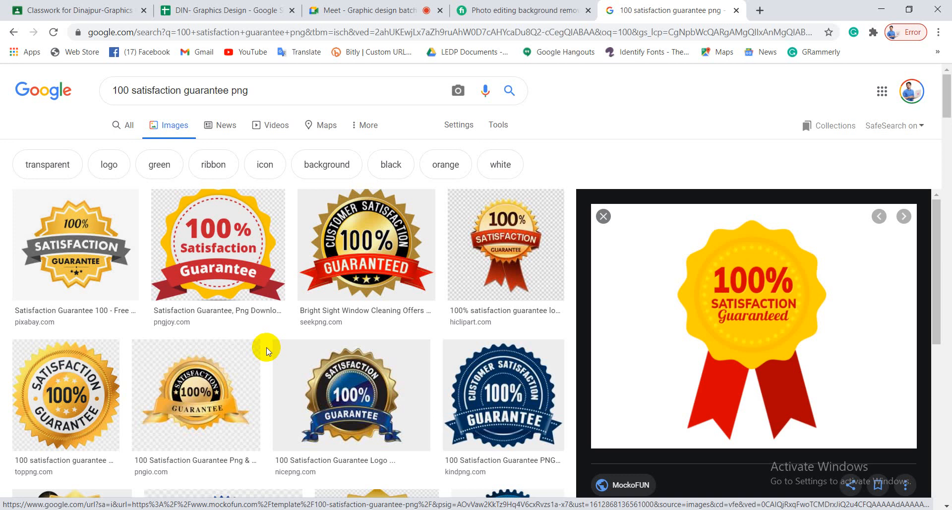
scroll(266, 350, down, 4)
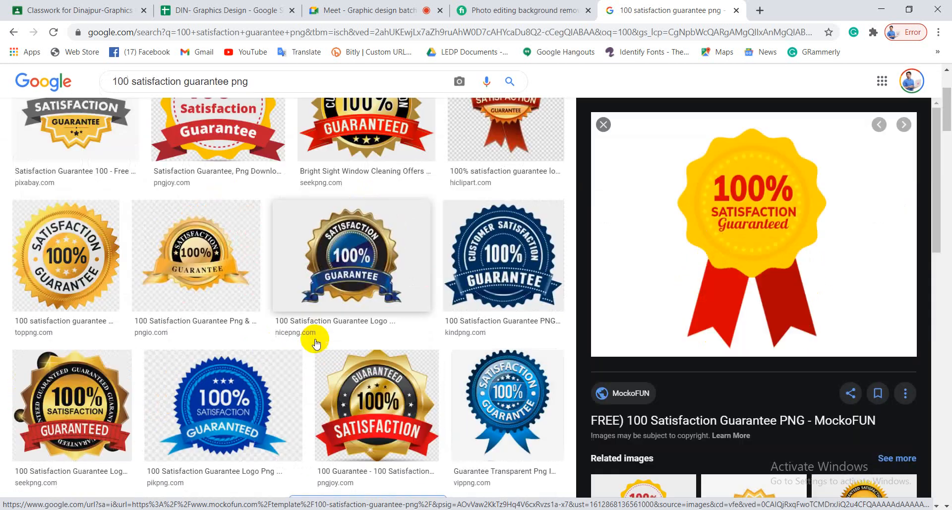
- Preview the round gold badge from toppng.com and the navy customer satisfaction badge from kindpng.com
click(89, 212)
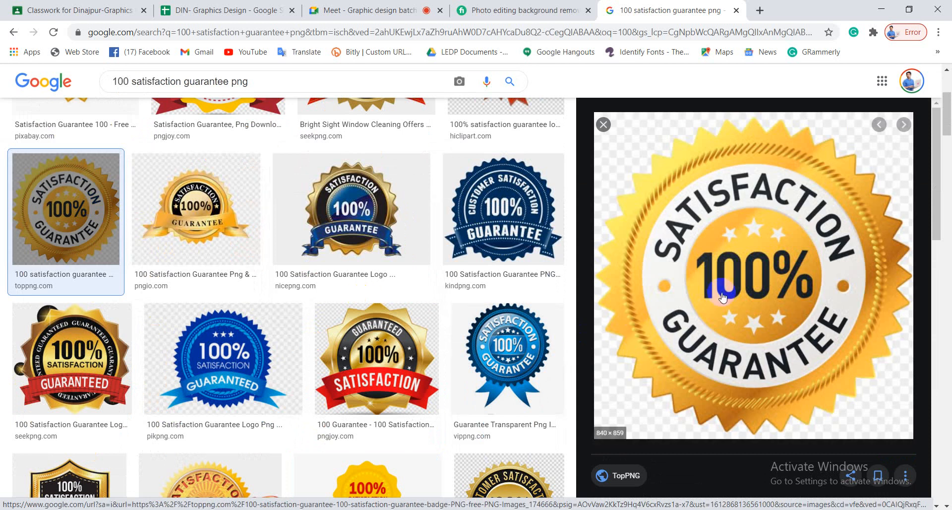
click(501, 207)
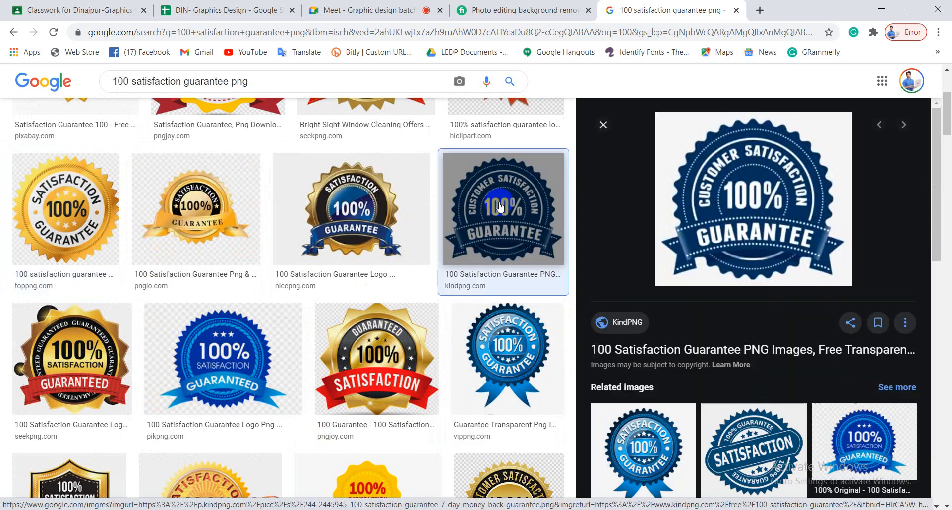
scroll(374, 300, down, 3)
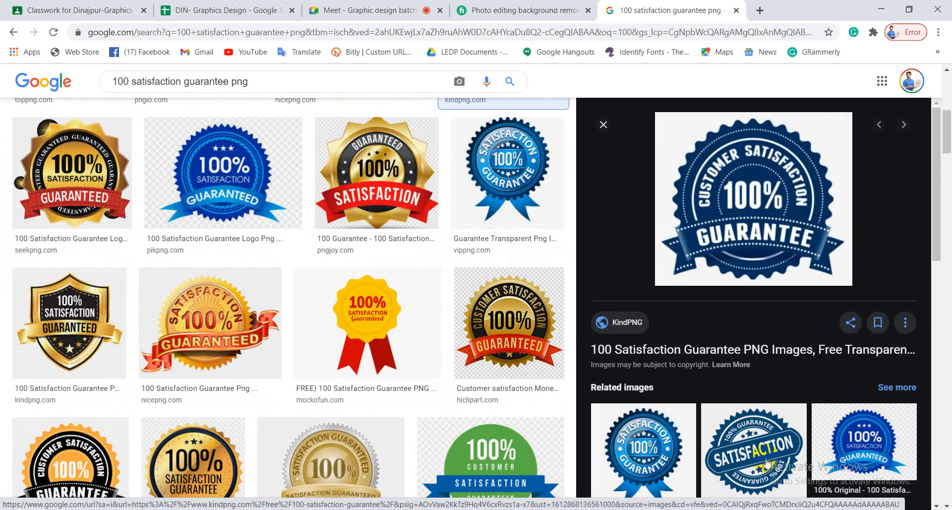
scroll(762, 328, down, 2)
- Open the related blue KindPNG badge with the slanted SATISFACTION banner and save it to the Desktop as a PNG image
click(763, 329)
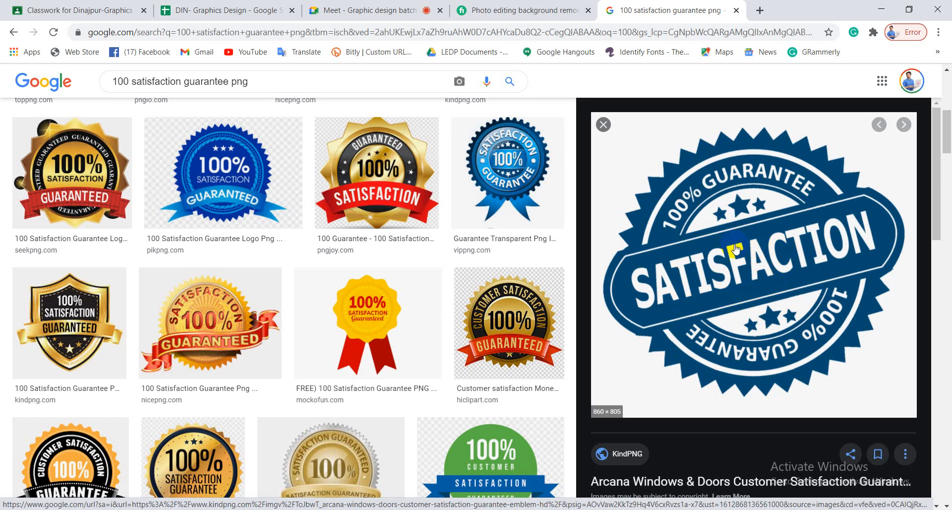
right_click(740, 228)
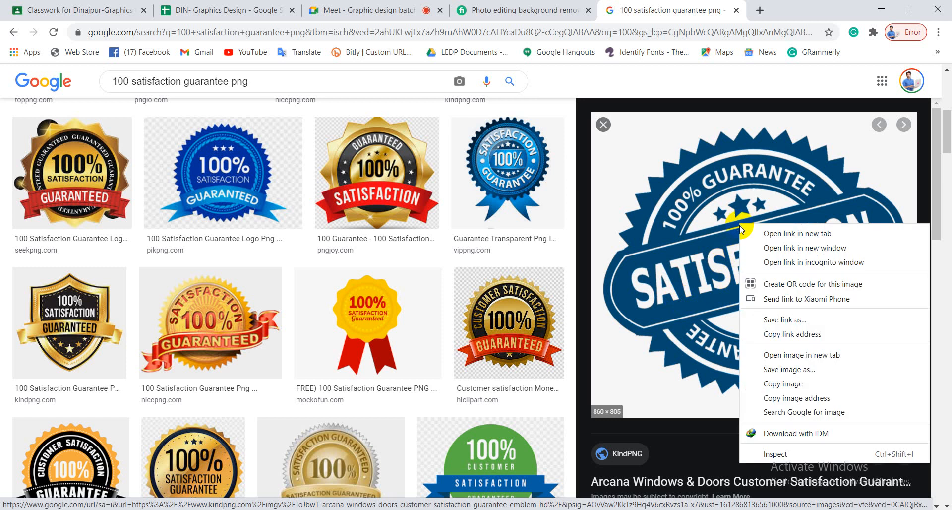
click(773, 369)
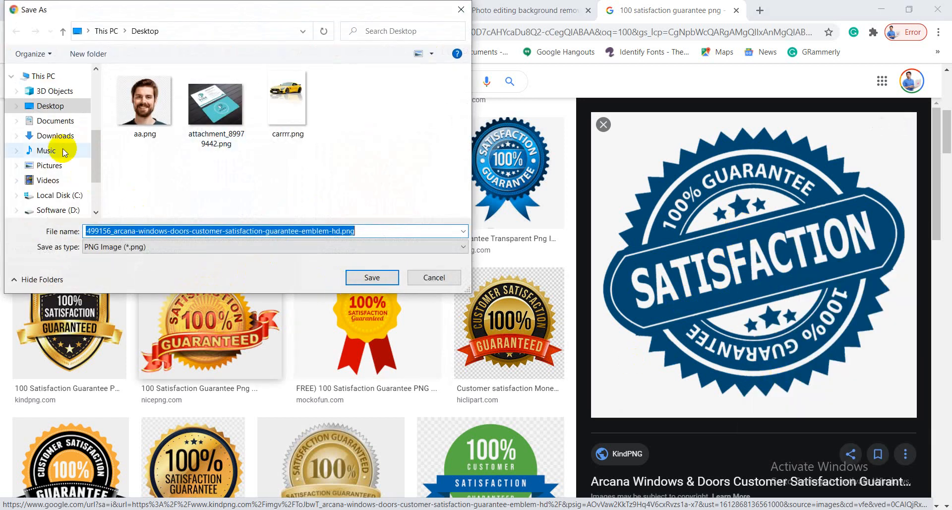
click(373, 281)
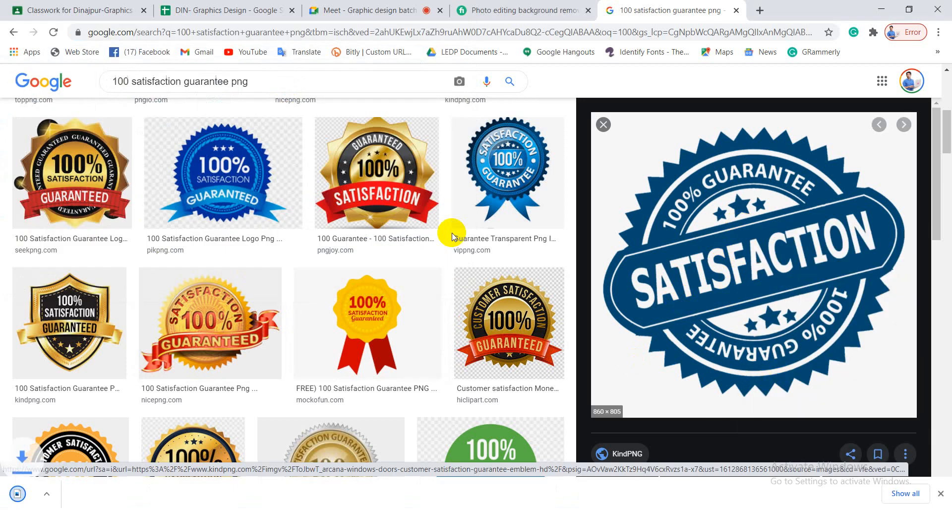
- Switch to Photoshop by opening the saved blue SATISFACTION badge from the desktop as a new document
click(882, 9)
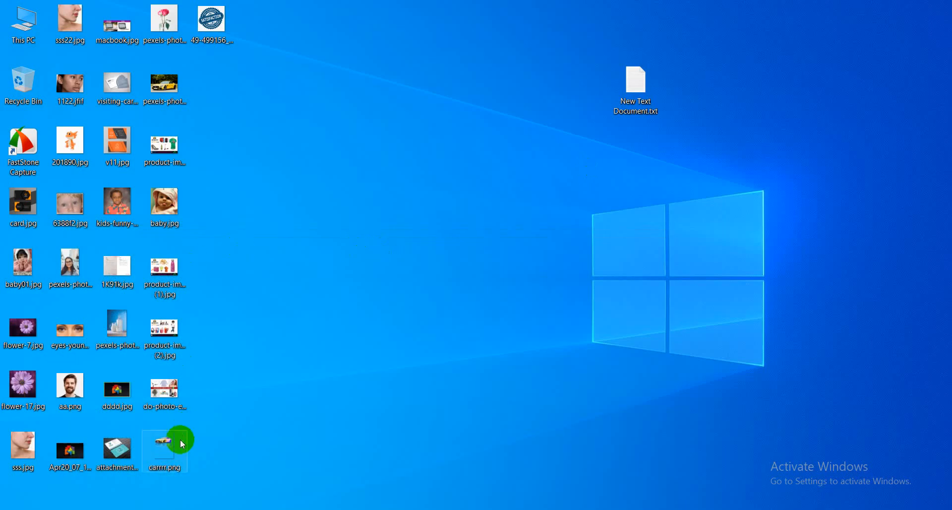
drag(229, 21, 218, 445)
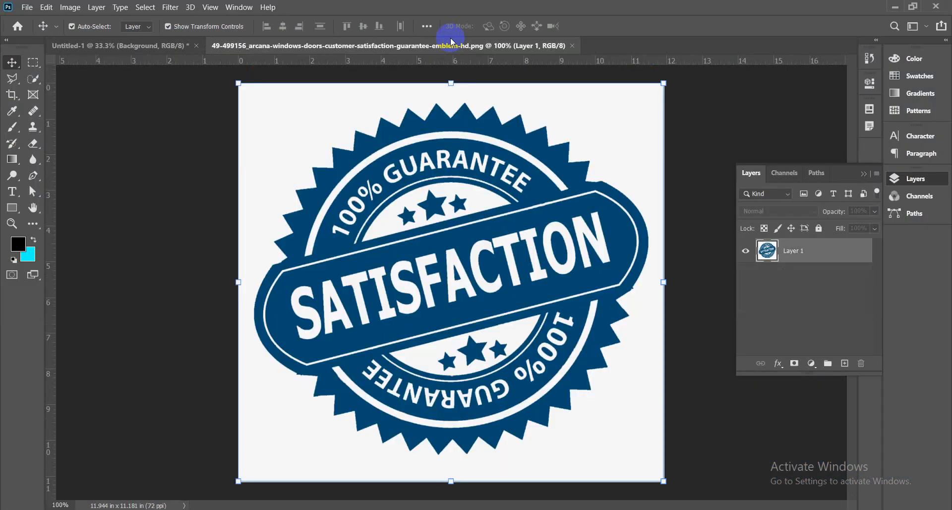
click(305, 311)
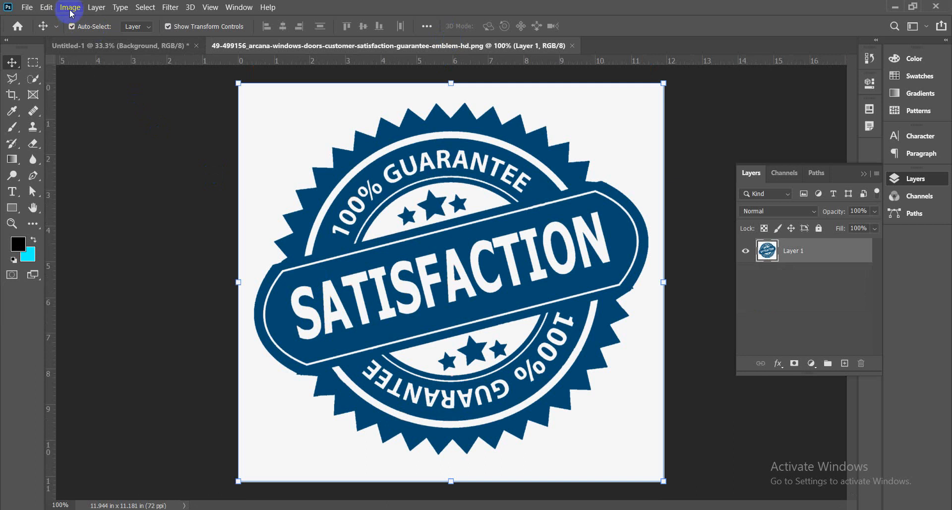
- Darken the badge on Layer 1 by lowering its brightness with the Brightness/Contrast adjustment, and return to the Move tool
click(71, 10)
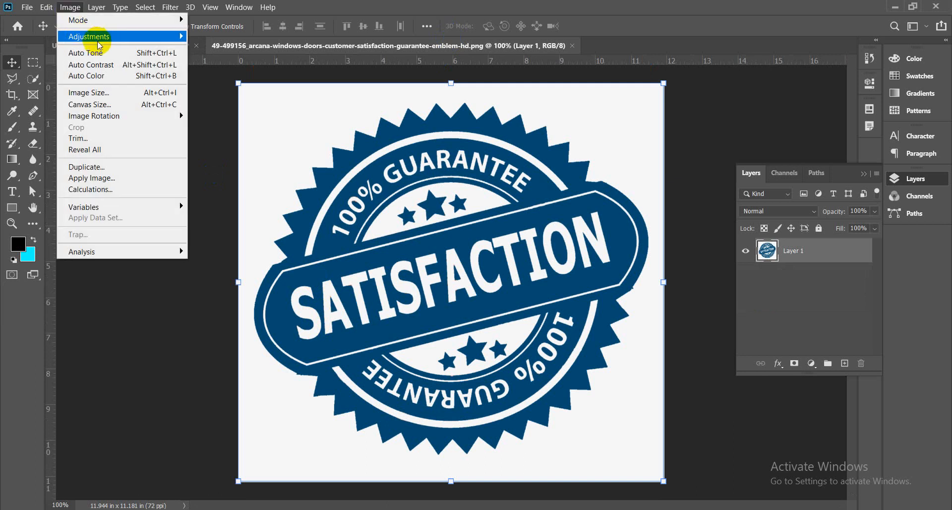
mouse_move(85, 36)
click(218, 37)
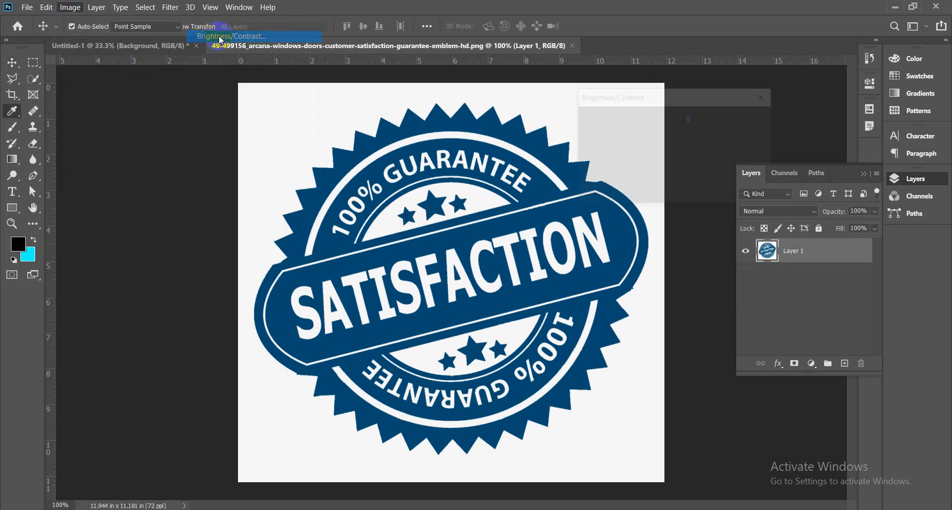
drag(645, 166, 633, 136)
click(741, 124)
key(v)
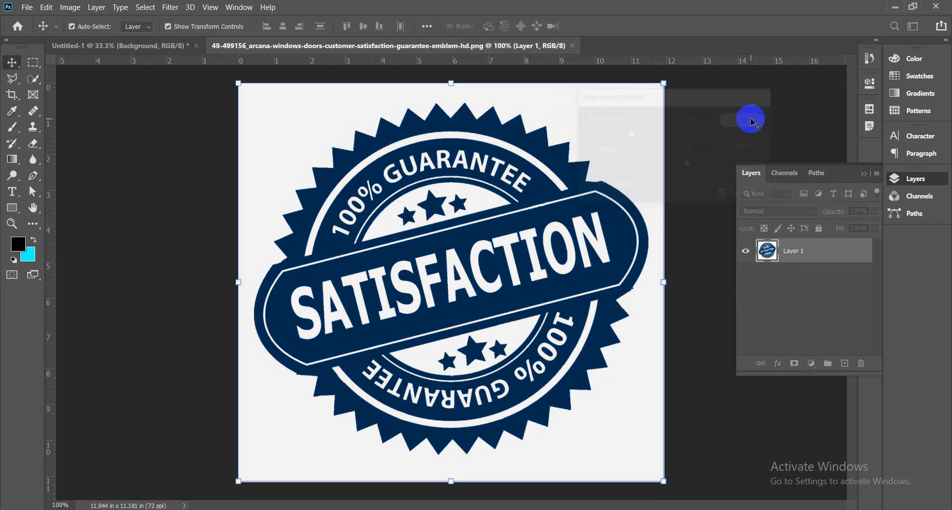
- Shift the hue of the blue satisfaction emblem to +80 with a Hue/Saturation adjustment
click(70, 7)
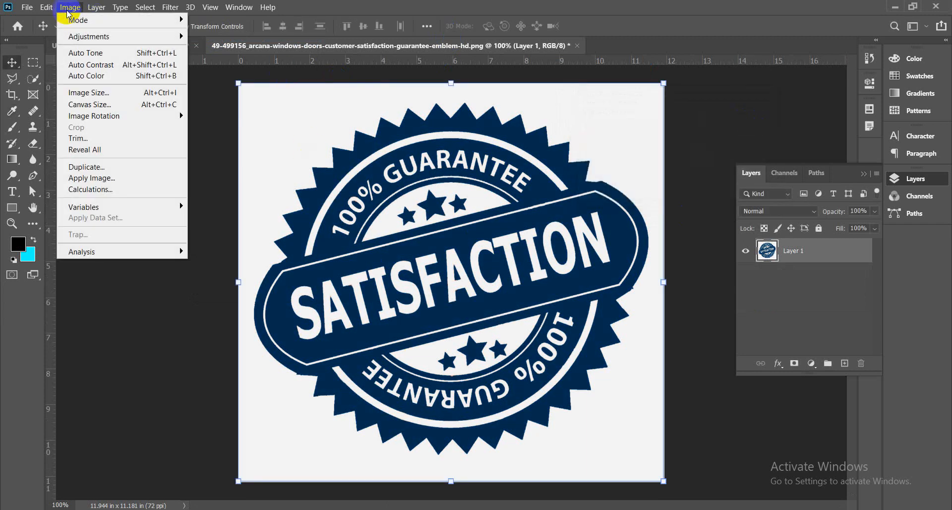
mouse_move(121, 37)
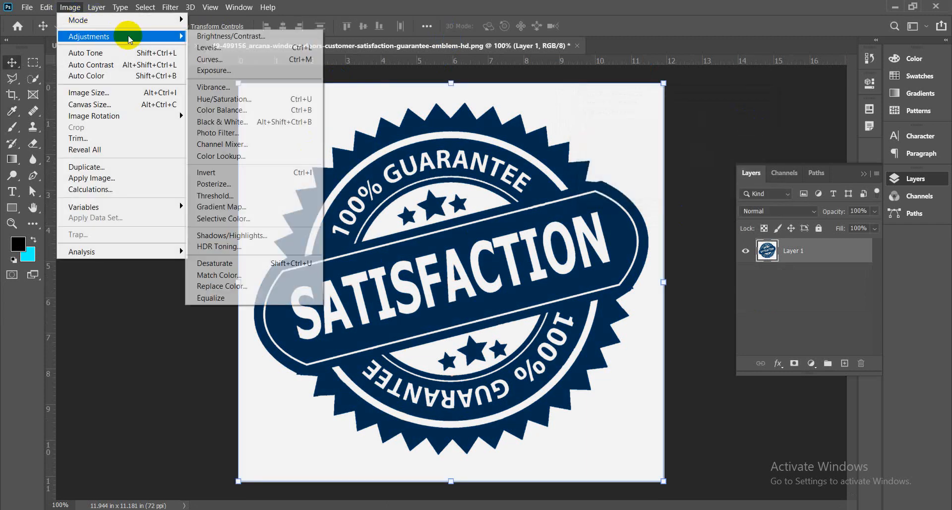
click(221, 99)
drag(197, 157, 226, 155)
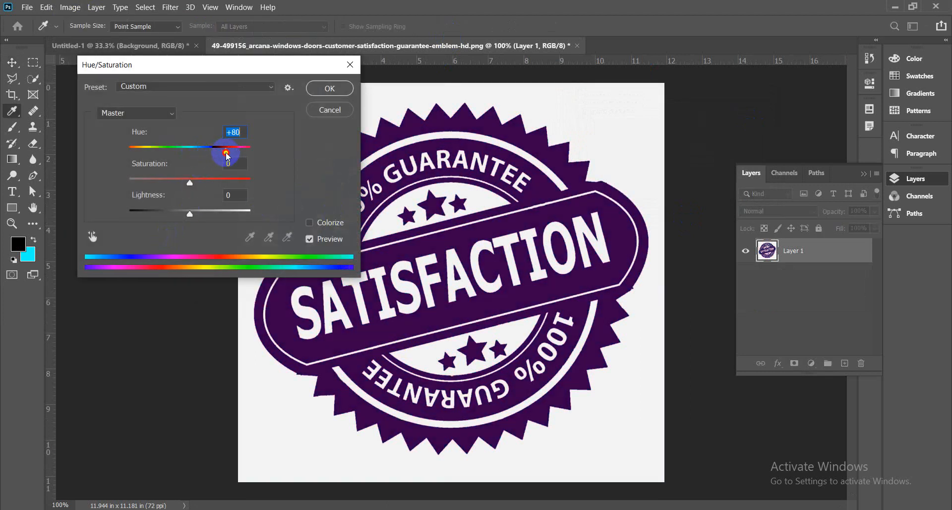
click(330, 88)
key(v)
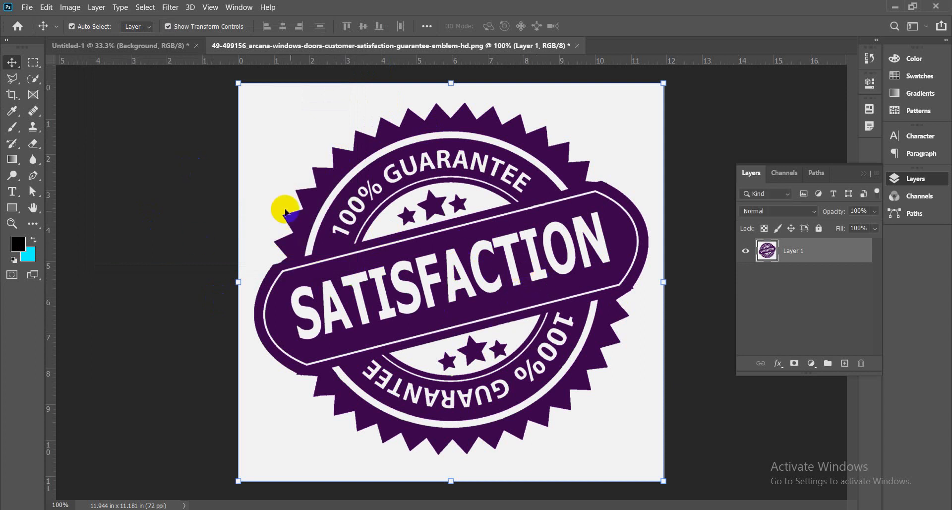
- Close the emblem image without saving its changes and minimize Photoshop
click(576, 46)
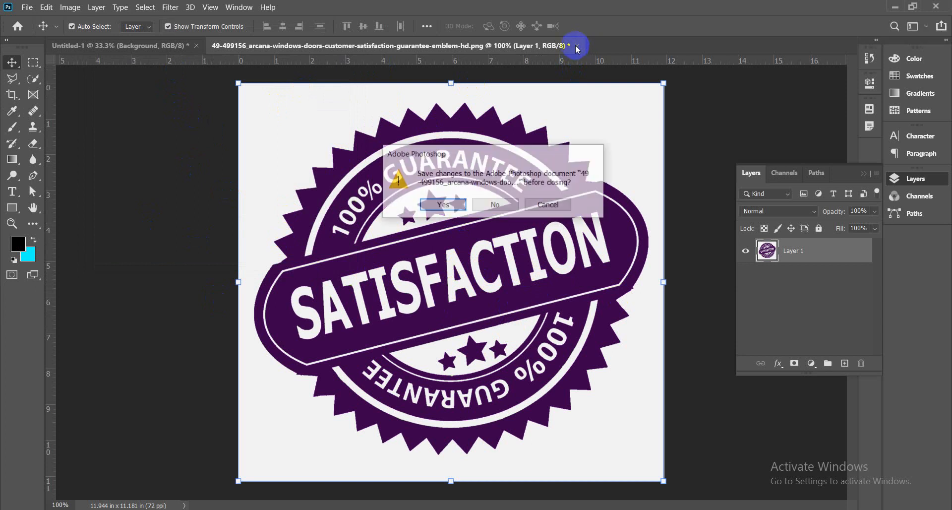
click(495, 205)
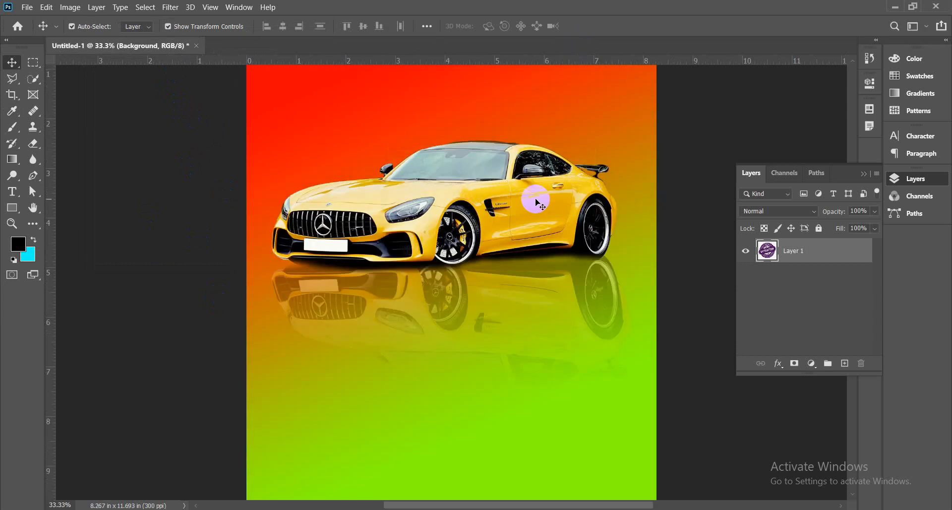
click(895, 7)
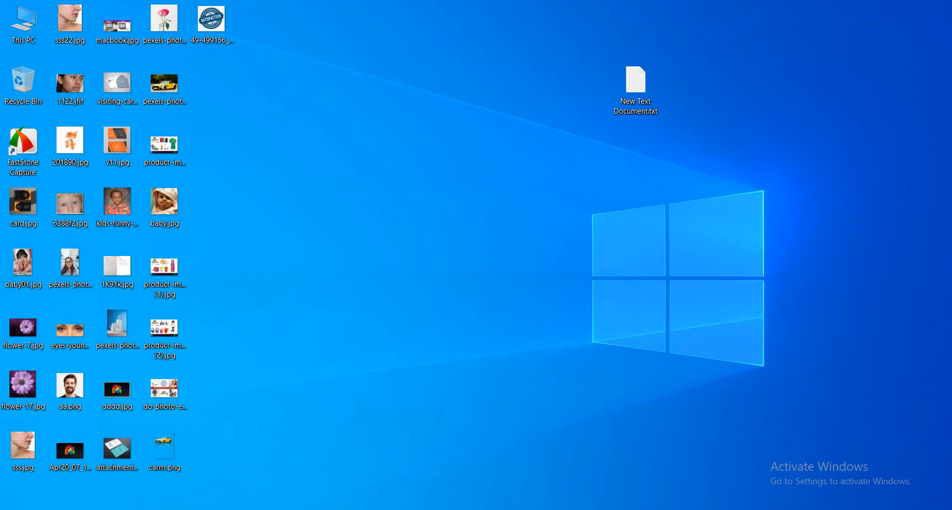
- Switch to Chrome, view the Fiverr gig's badges, and preview the gold TopPNG badge in the "100 satisfaction guarantee png" image results
mouse_move(163, 509)
click(87, 484)
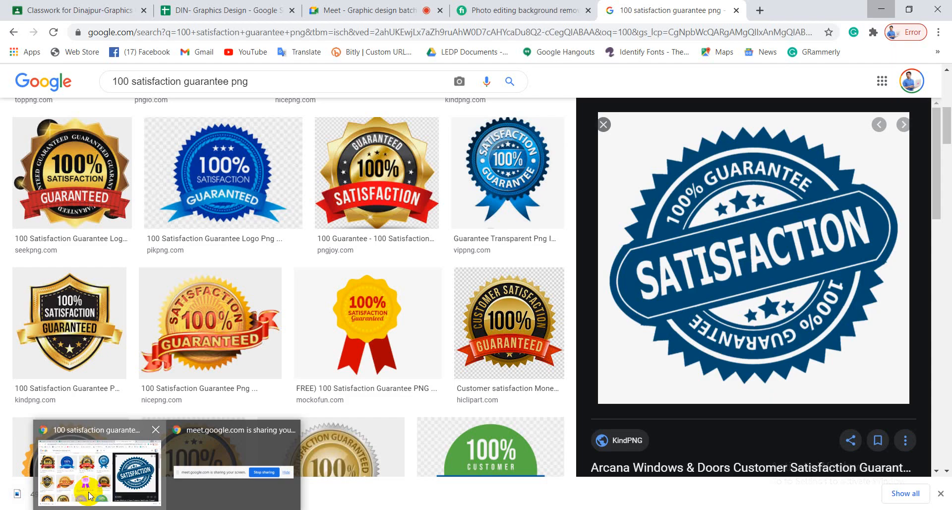
click(516, 5)
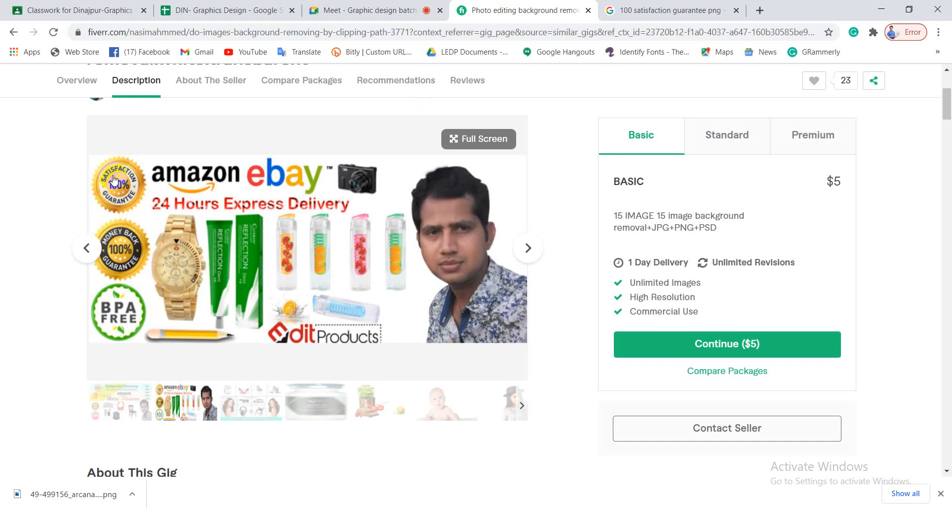
click(673, 5)
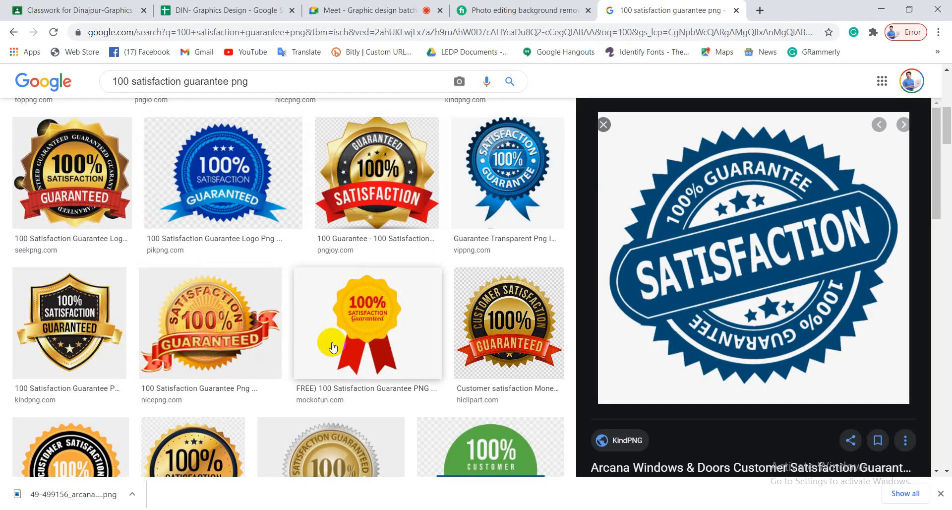
scroll(324, 341, up, 3)
scroll(320, 338, up, 1)
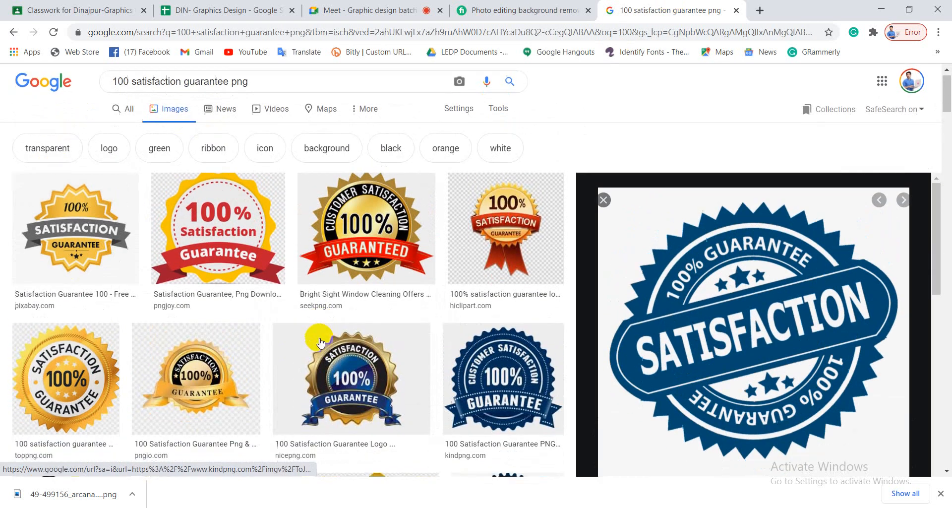
scroll(319, 338, down, 2)
click(88, 304)
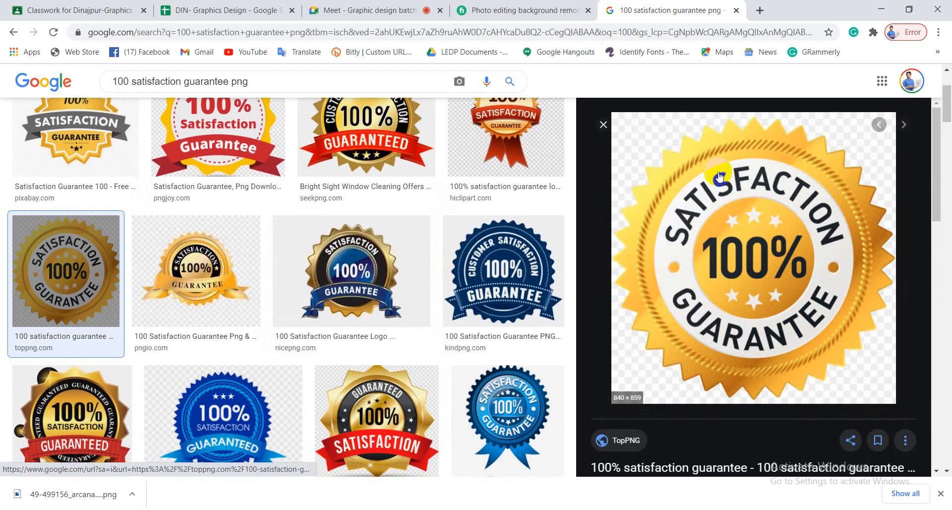
- Compare the gold badge with the Fiverr gig's images, view the gallery's Background Removing banner, and minimize the browser
click(512, 15)
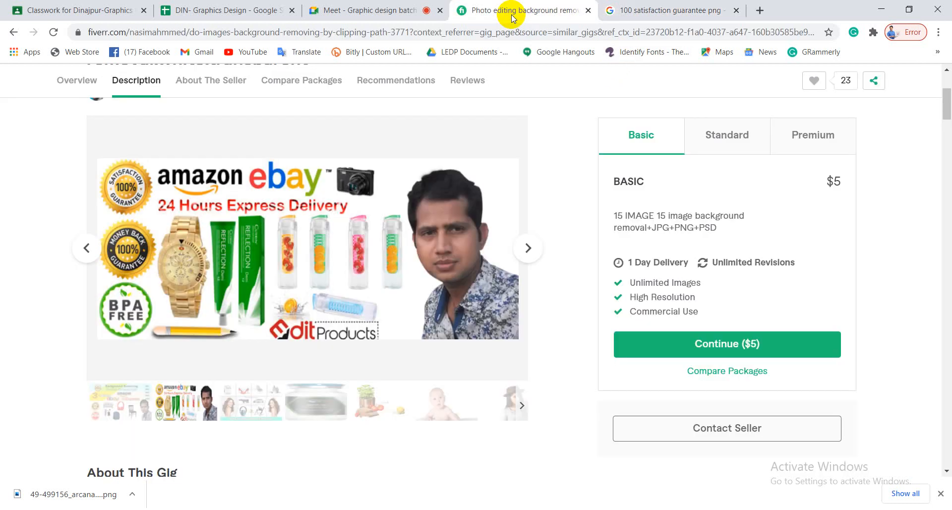
click(647, 17)
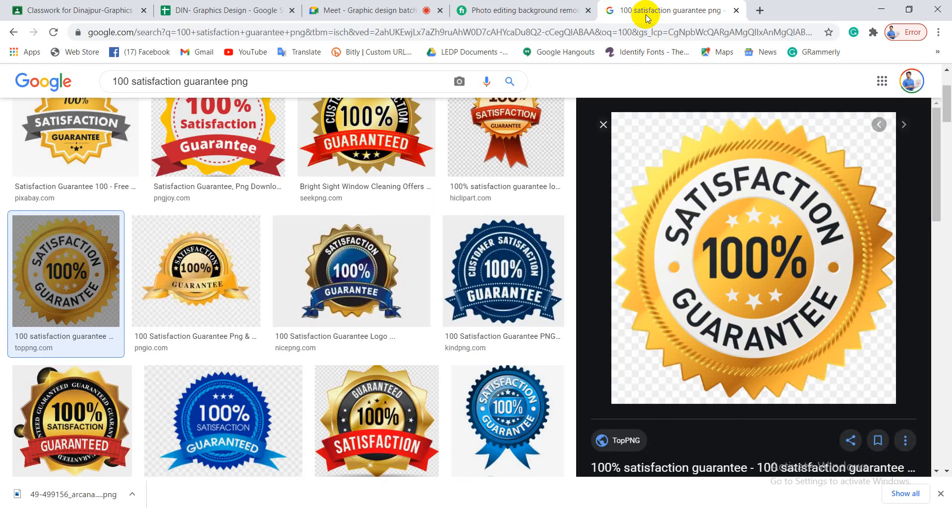
click(534, 15)
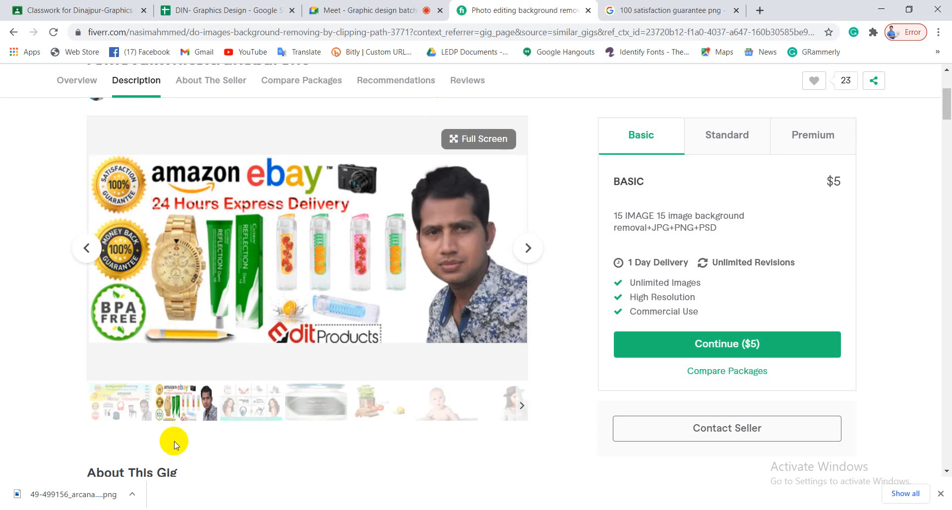
click(148, 409)
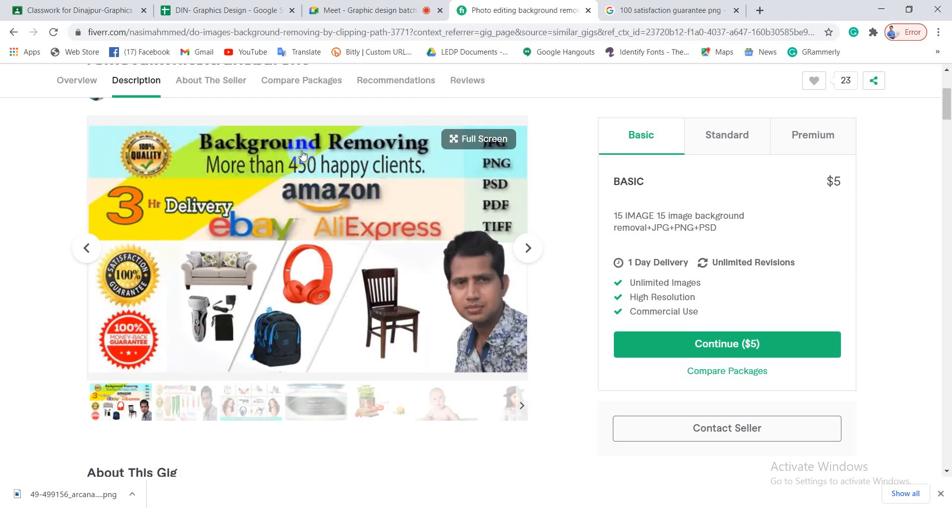
scroll(288, 309, down, 3)
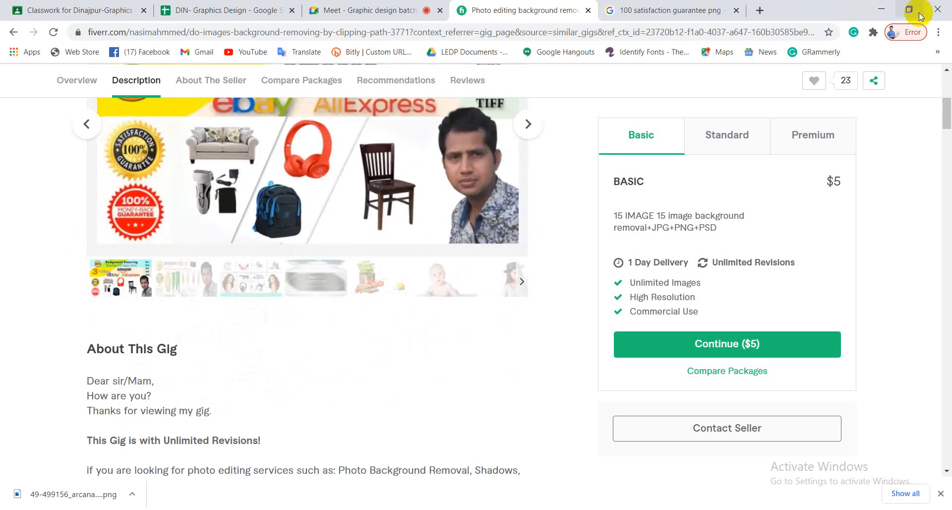
click(881, 9)
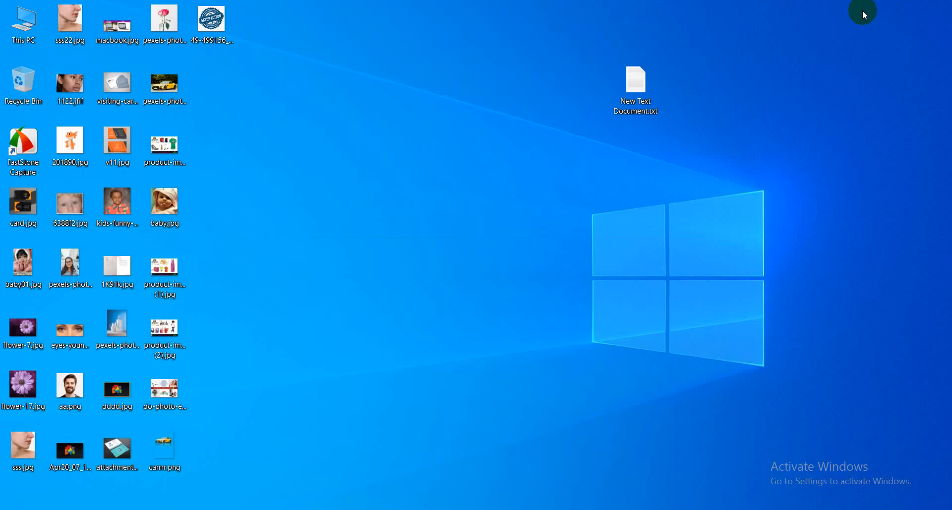
- View the desktop image do-photo-editing-background-remove-white-transparent.jpg in Photos, then close the viewer
right_click(158, 386)
click(201, 110)
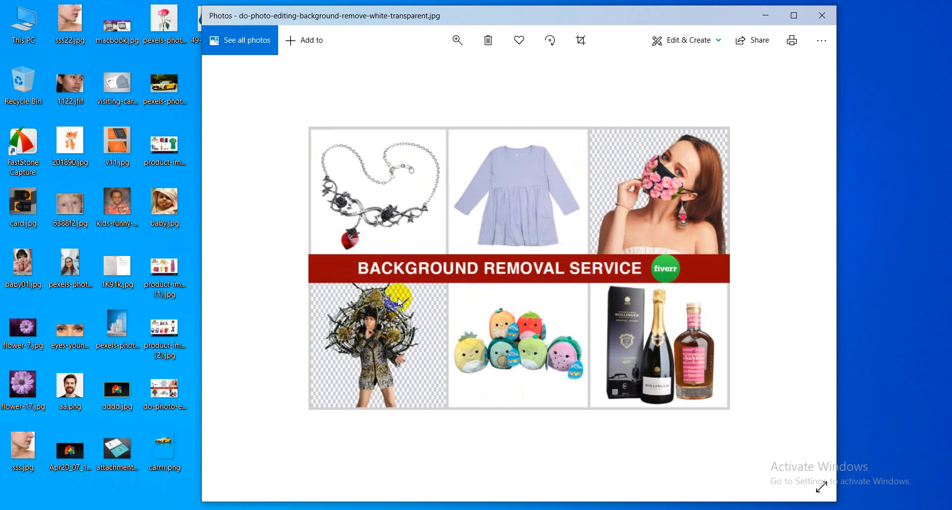
click(823, 18)
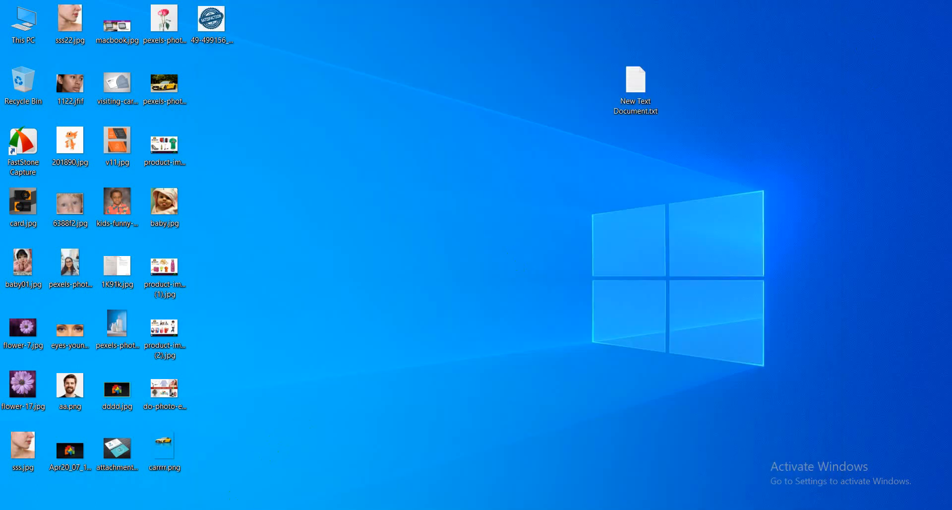
- Return to Chrome and search Google Images for "fiverr gig image size" in place of the badge search
click(115, 448)
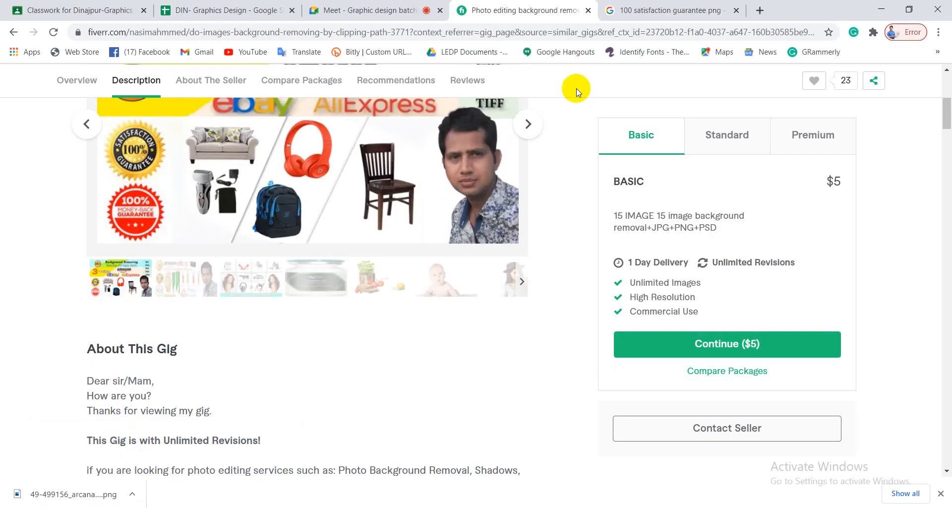
click(670, 10)
drag(279, 80, 61, 88)
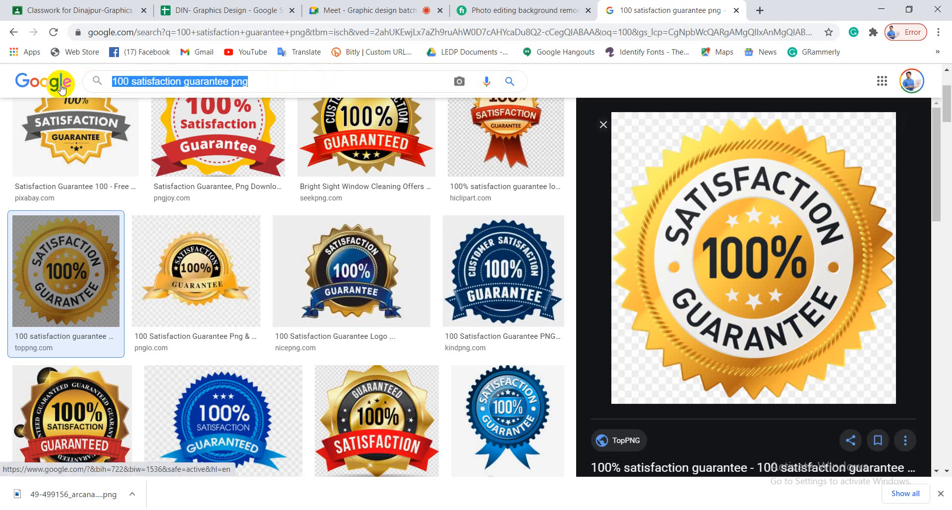
text(fiv)
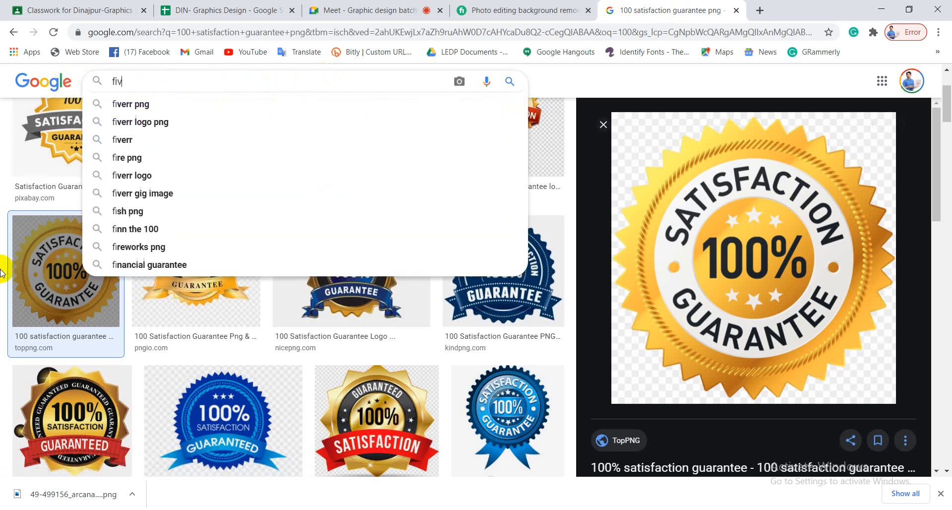
text(err)
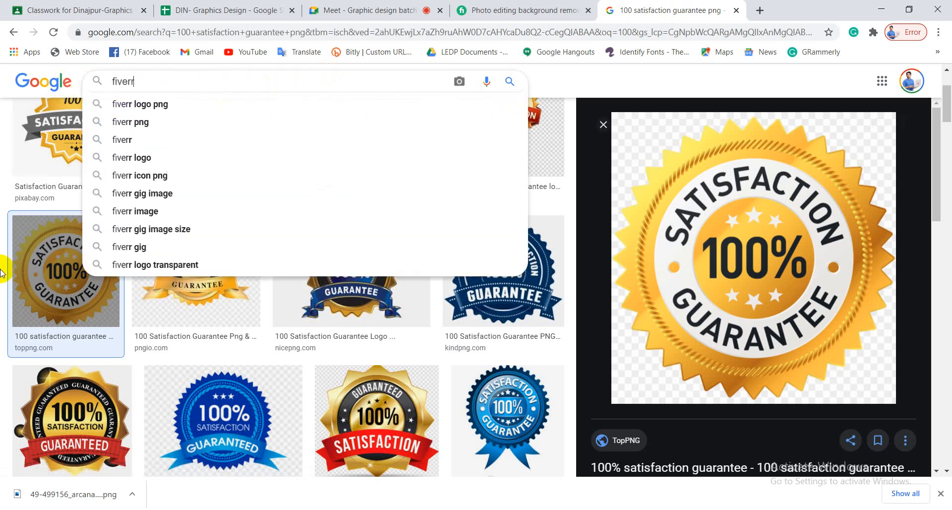
text( gig)
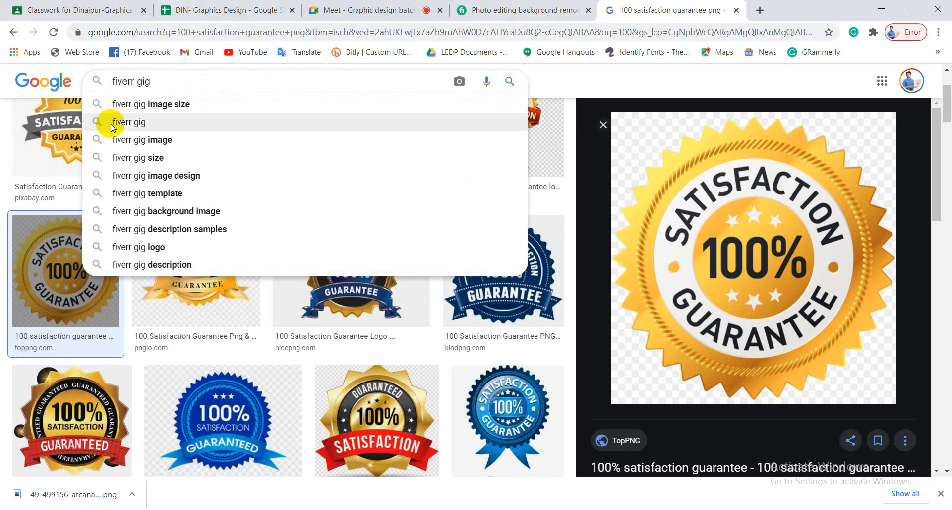
click(170, 107)
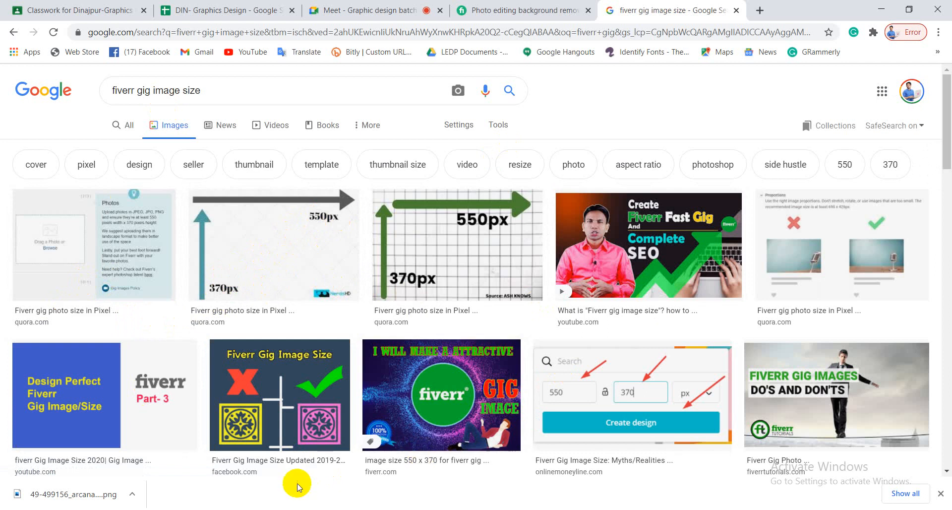
- Switch to Photoshop and create a new white RGB document 550 pixels wide and 370 pixels high at 300 pixels/inch
click(225, 488)
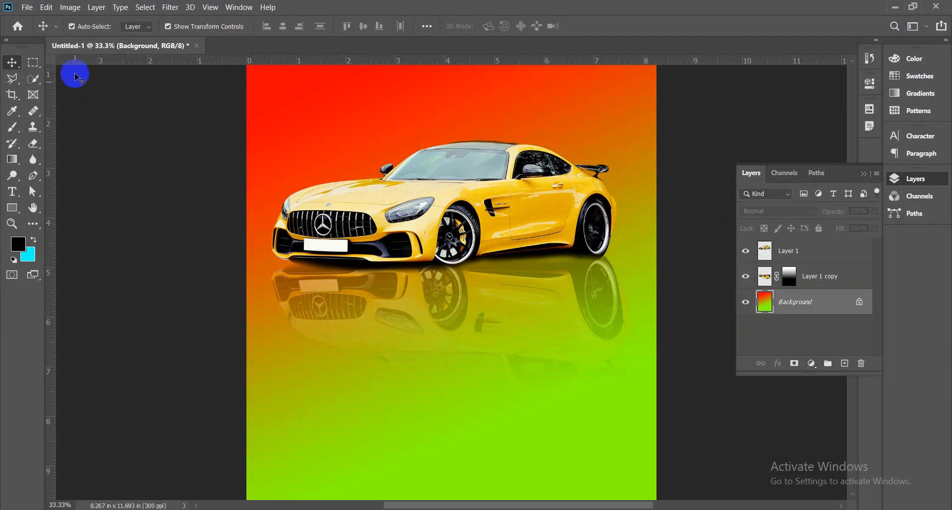
click(29, 7)
click(40, 18)
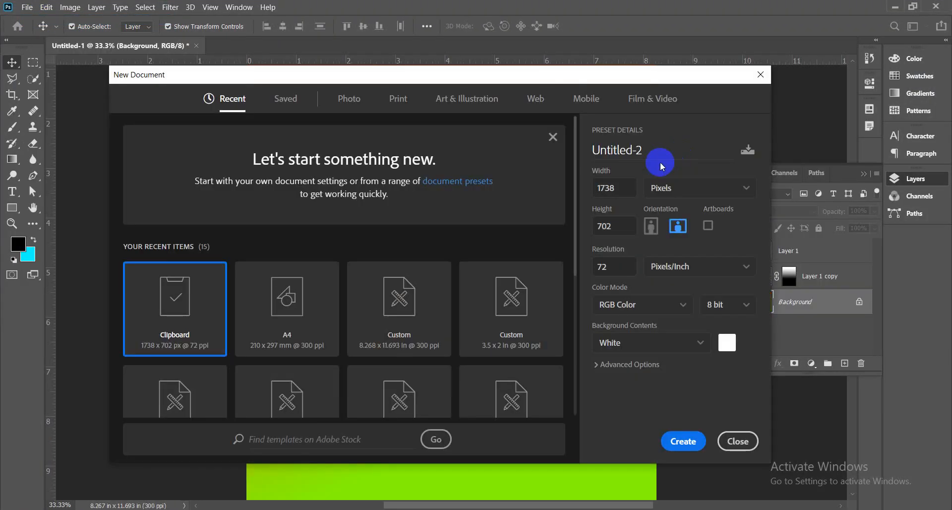
double_click(604, 188)
text(550)
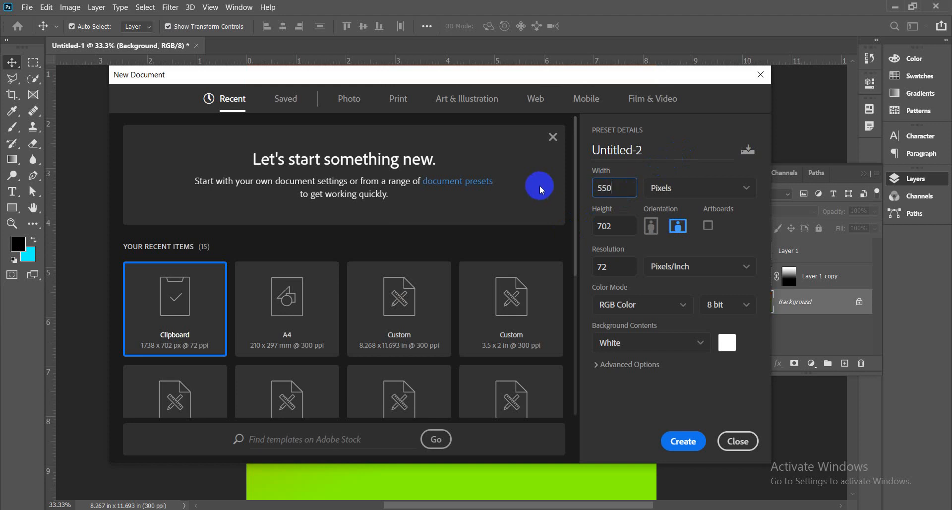
double_click(605, 226)
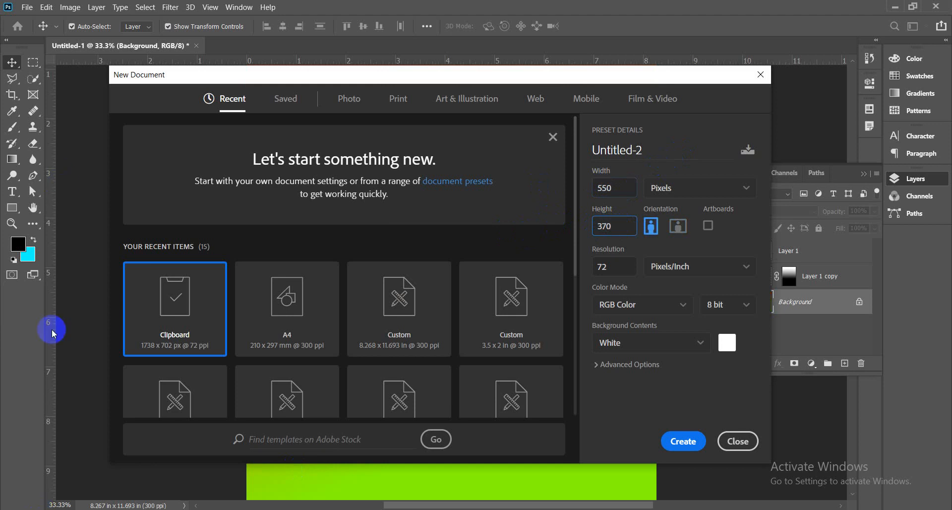
double_click(611, 268)
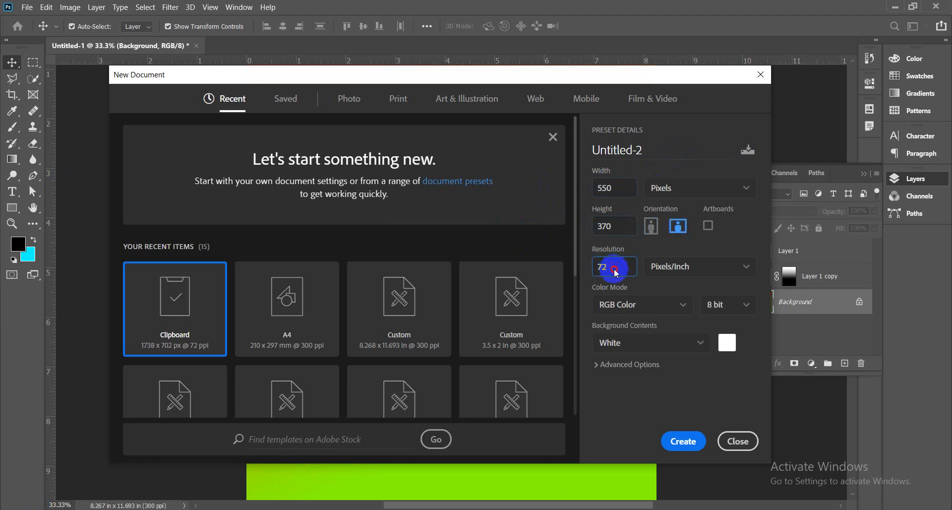
drag(615, 272, 599, 271)
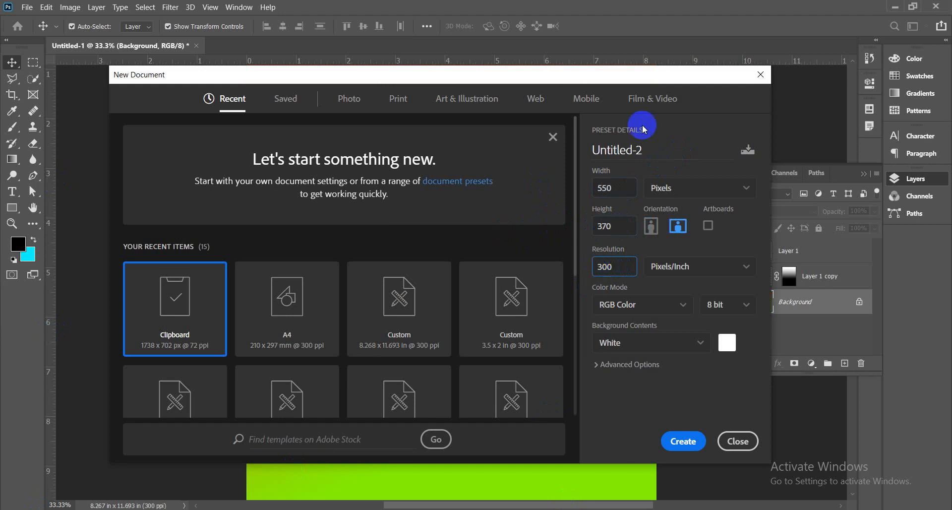
click(684, 441)
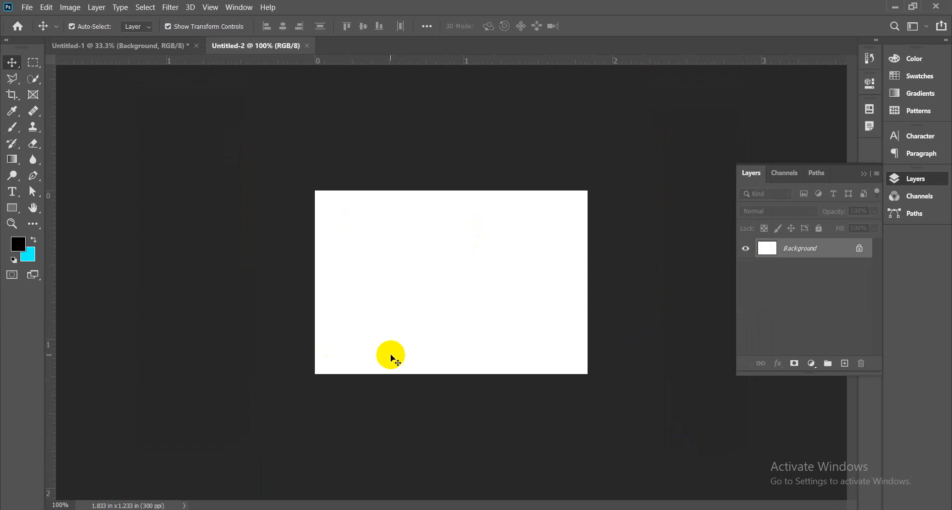
- Magnify the new blank canvas to 200% with the whole page in view
key(ctrl+plus)
key(ctrl+plus)
key(ctrl+plus)
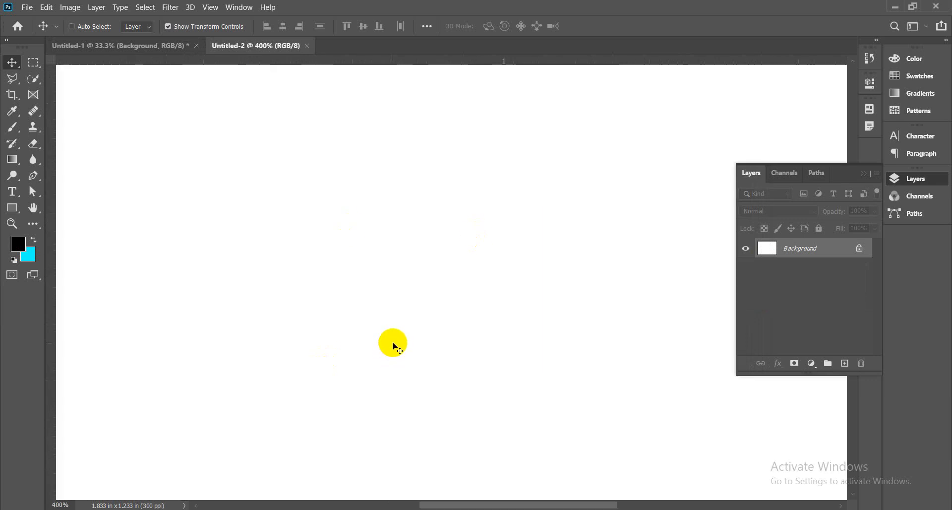
key(ctrl+minus)
key(ctrl+minus)
key(ctrl+minus)
key(ctrl+plus)
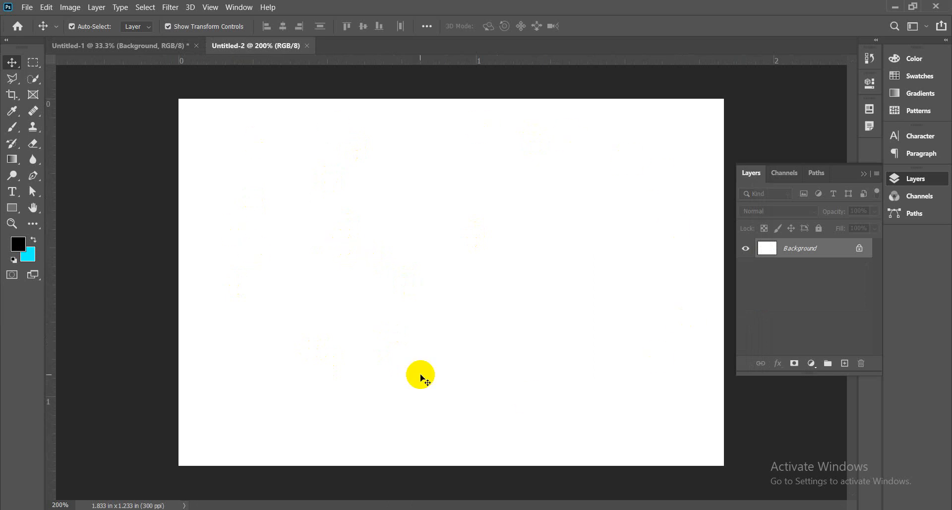
- Copy the car layer and its masked reflection layer together from the Untitled-1 document onto the blank Untitled-2 canvas
click(150, 49)
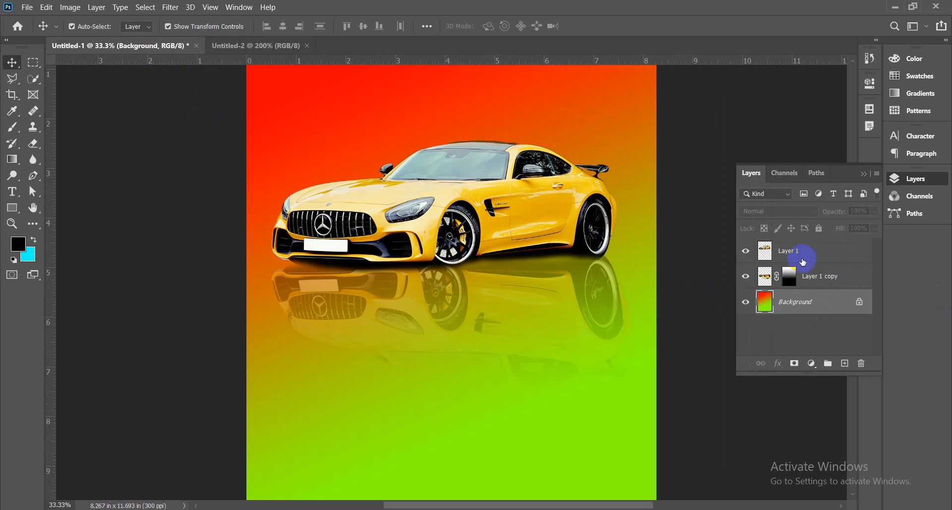
click(810, 275)
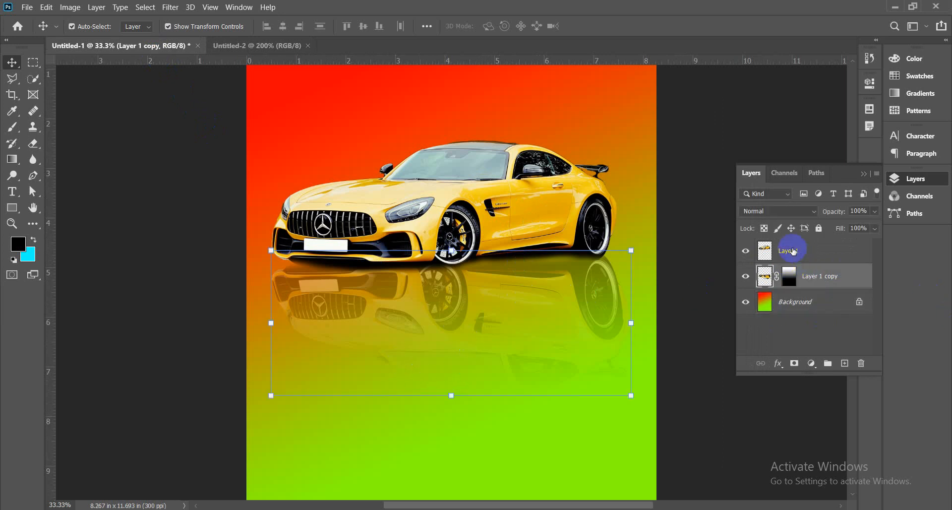
shift+click(796, 251)
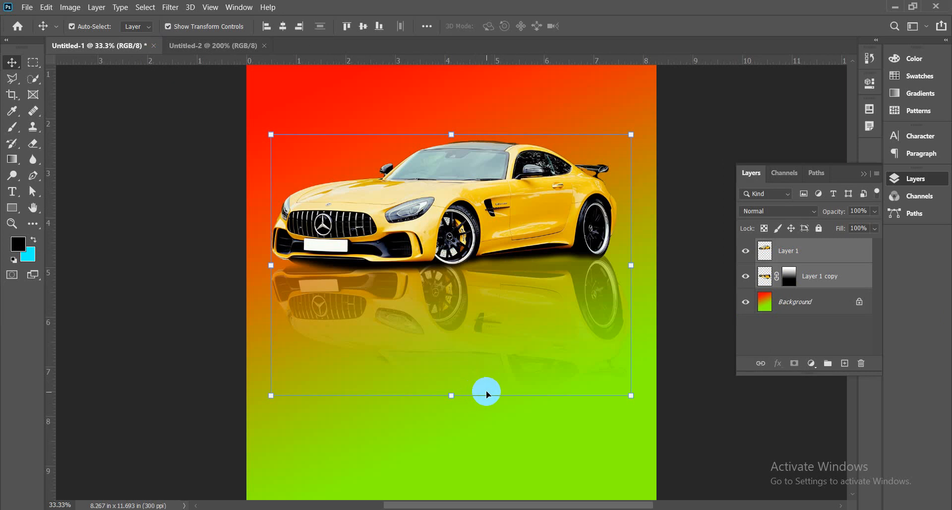
drag(432, 219, 390, 231)
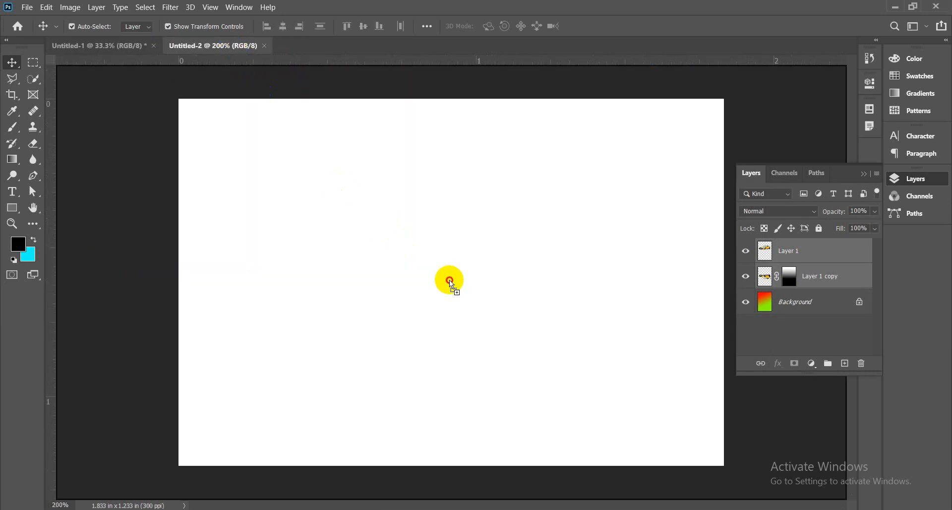
drag(449, 280, 449, 279)
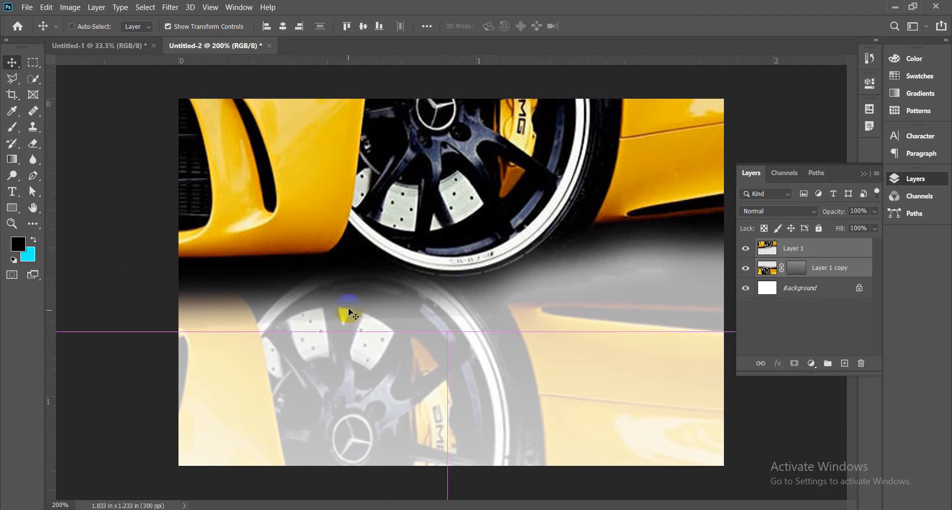
- Scale the oversized car and its reflection together down to about 13% so both fit inside the canvas
key(ctrl+minus)
key(ctrl+minus)
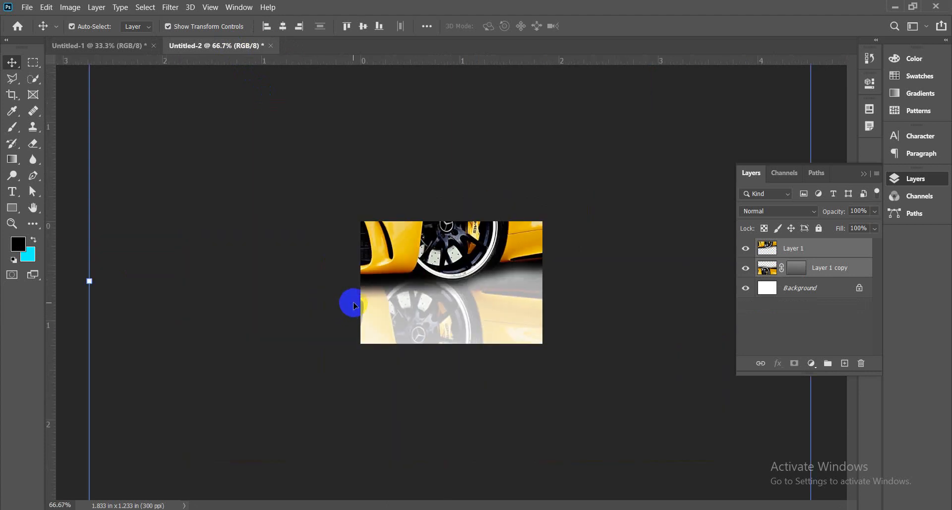
key(ctrl+minus)
key(ctrl+minus)
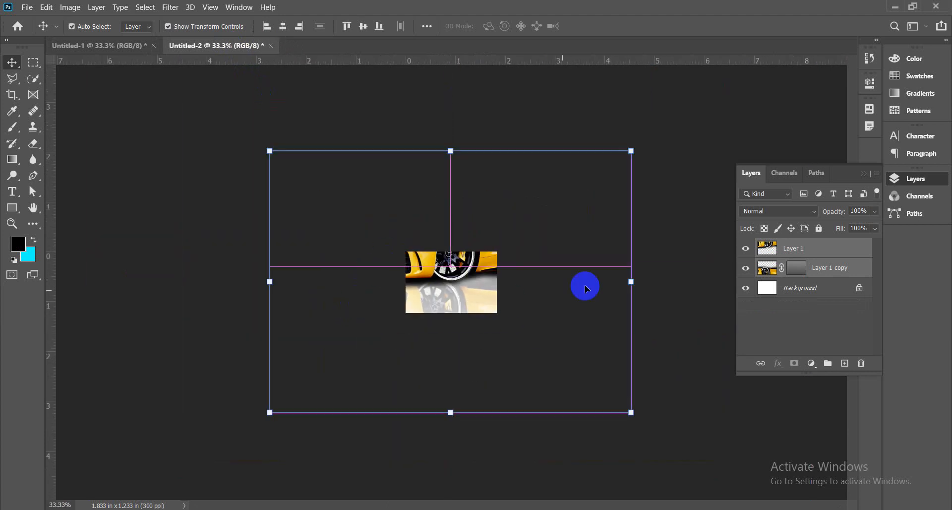
drag(630, 281, 483, 283)
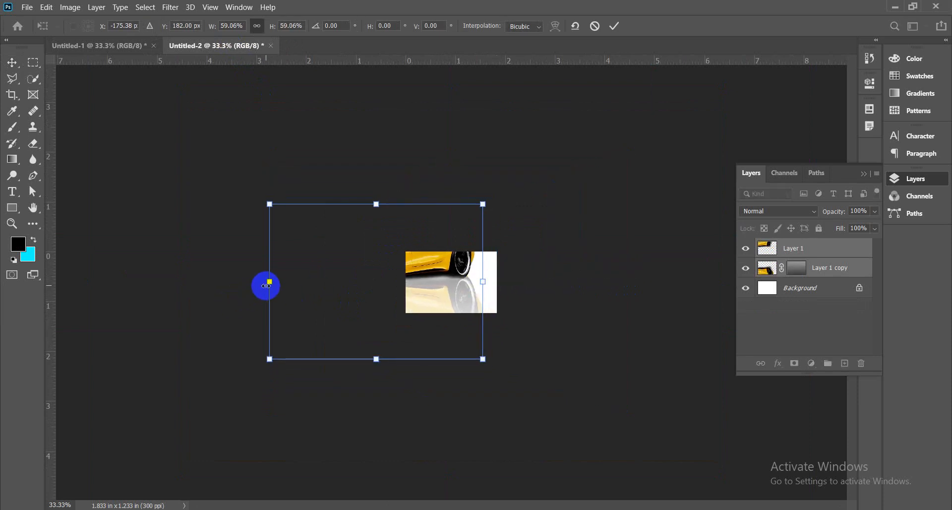
drag(272, 282, 437, 282)
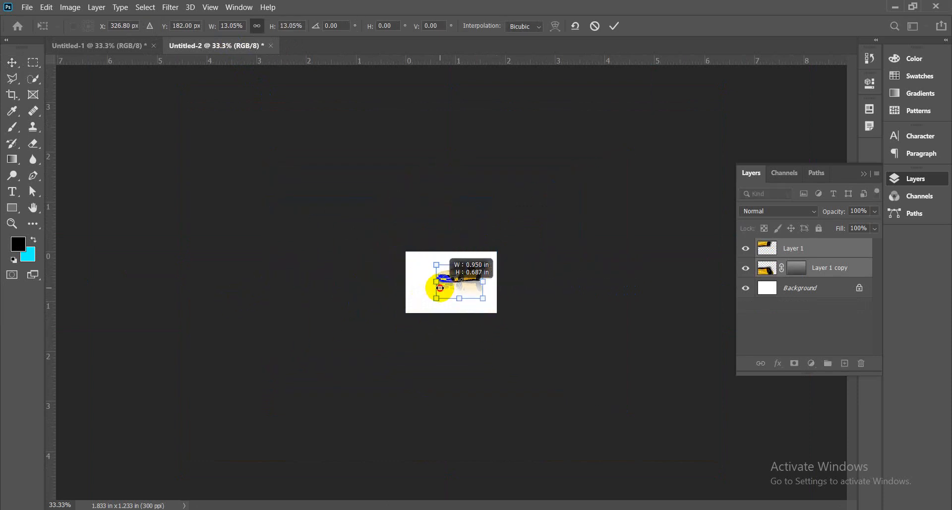
- Scale the car and reflection further down to 8.81% and place them in the upper-left part of the canvas
key(ctrl+plus)
key(ctrl+plus)
key(ctrl+plus)
key(ctrl+plus)
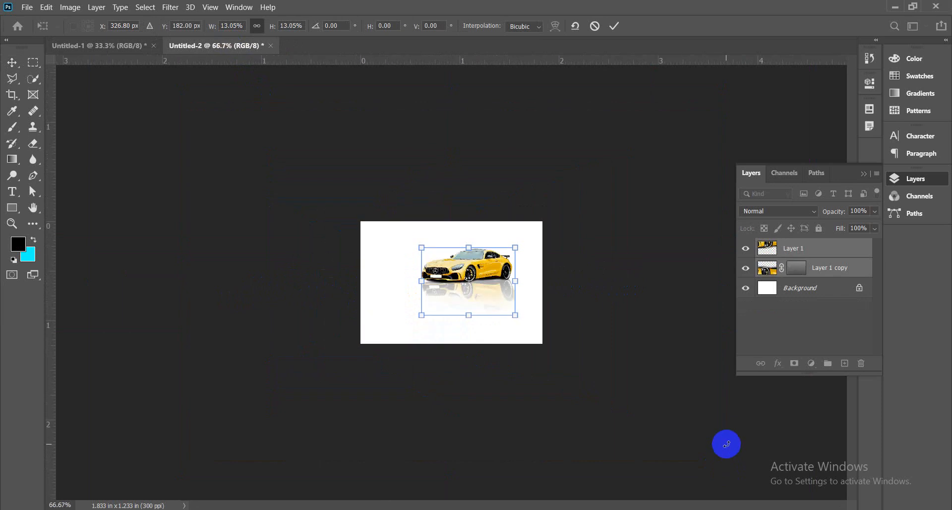
key(ctrl+minus)
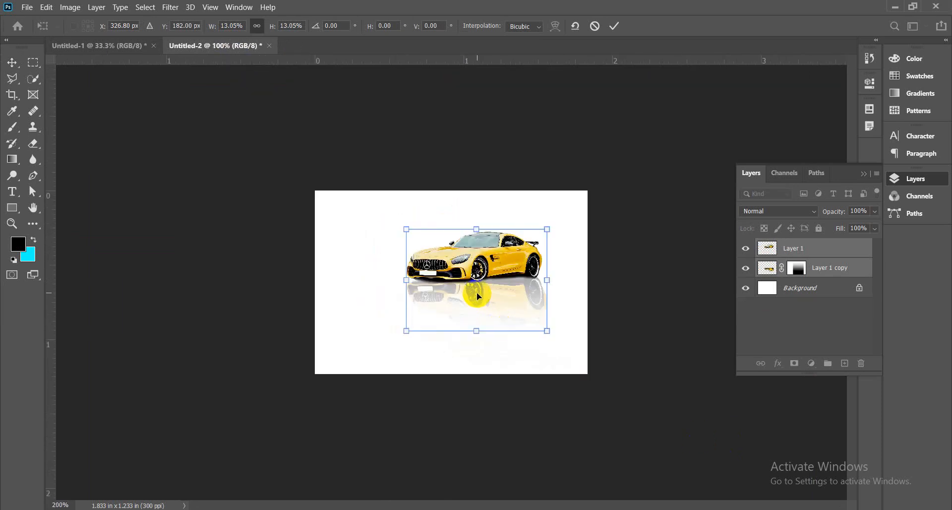
key(ctrl+plus)
click(459, 266)
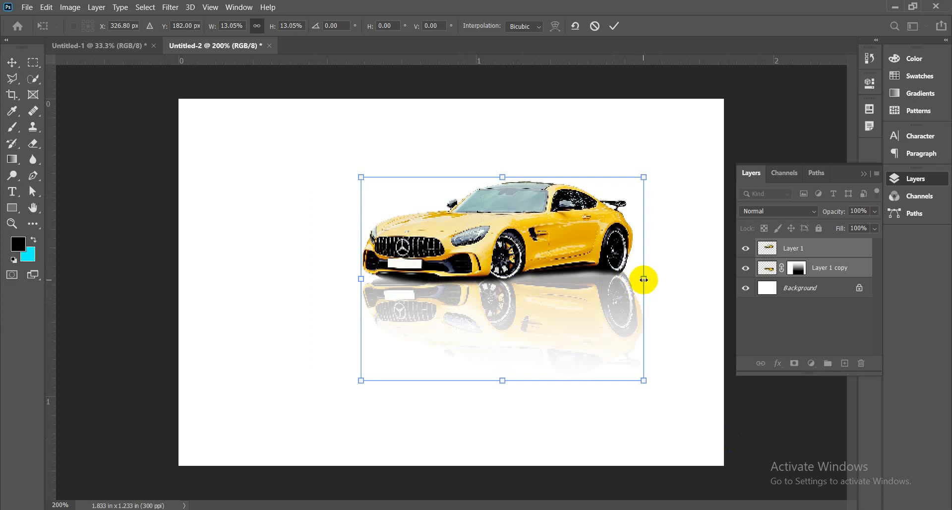
drag(644, 279, 552, 274)
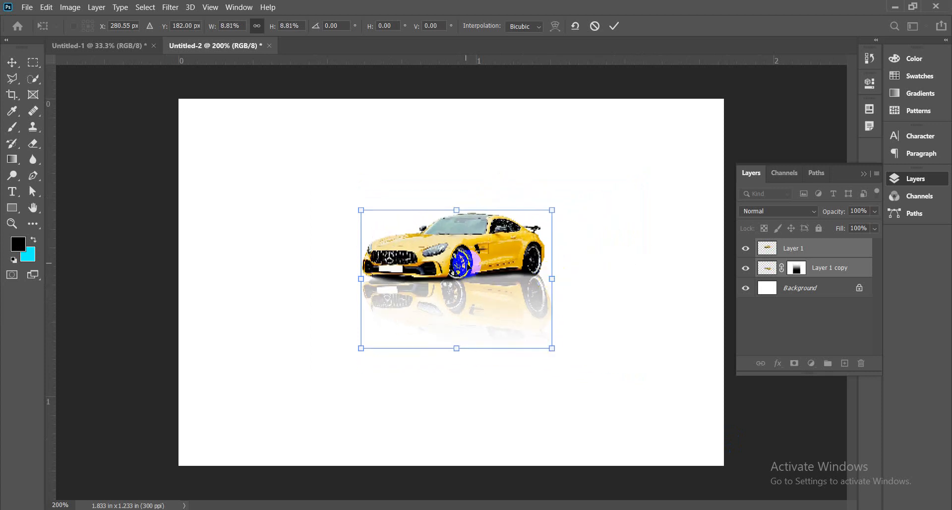
drag(472, 269, 317, 200)
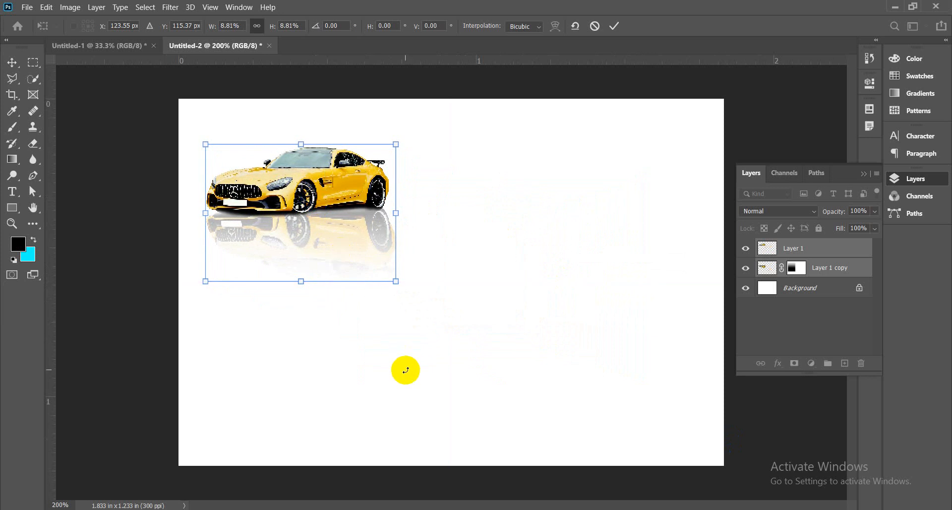
key(Return)
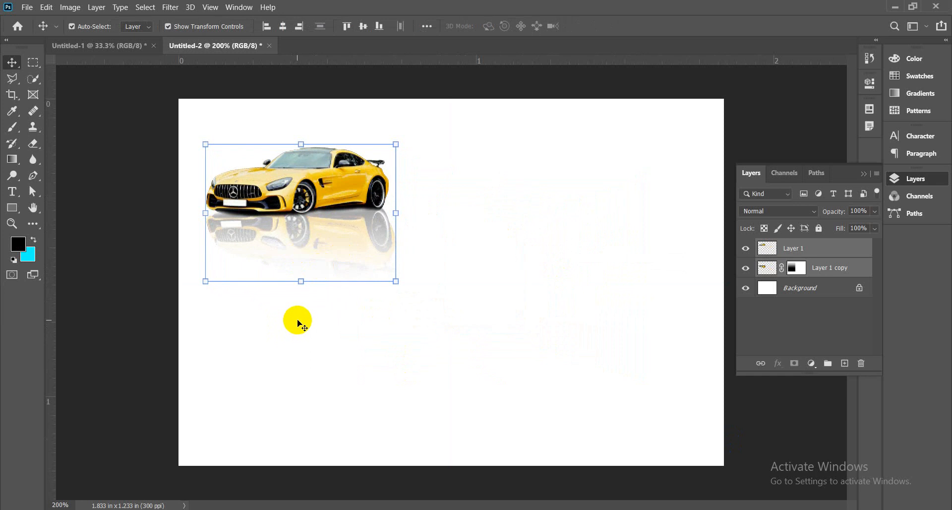
- Move the car and its reflection together slightly up and left, closer to the canvas's upper-left corner
click(317, 201)
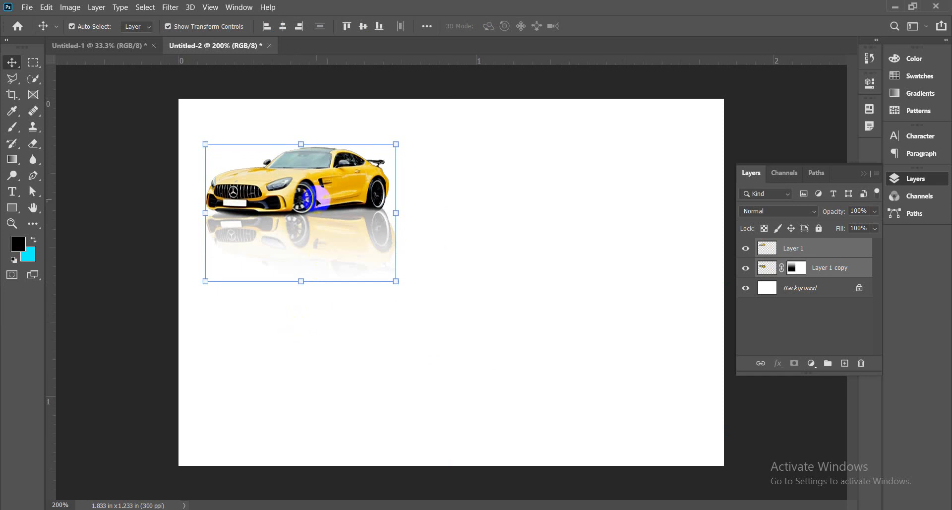
click(338, 333)
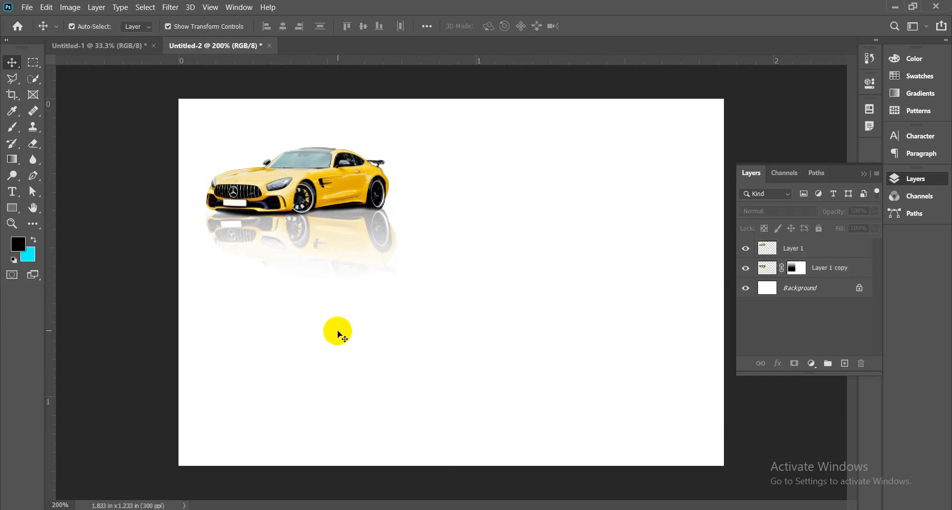
click(315, 208)
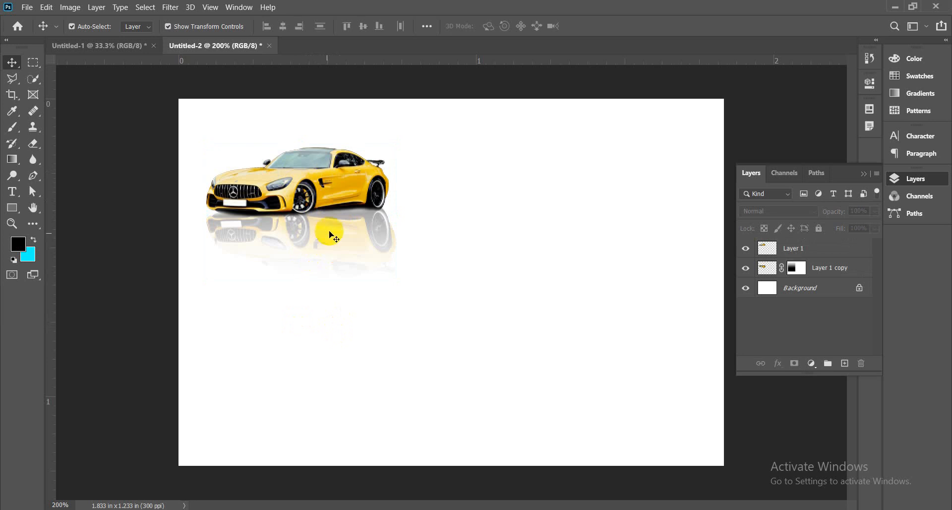
click(281, 210)
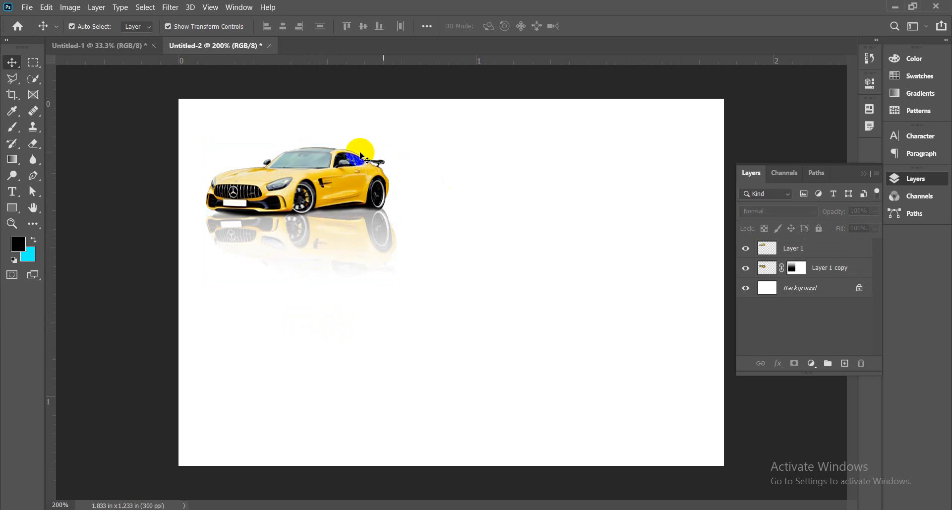
click(322, 202)
click(310, 248)
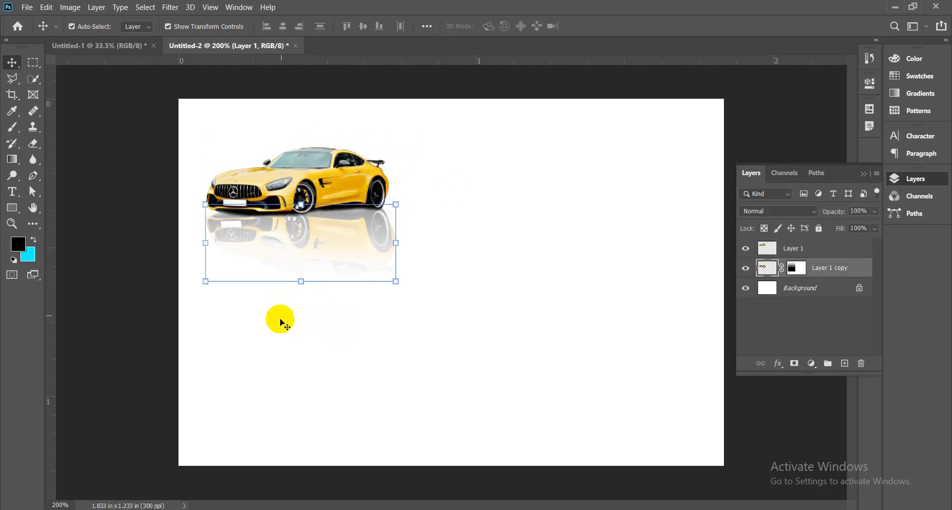
click(286, 342)
drag(286, 341, 329, 170)
click(292, 311)
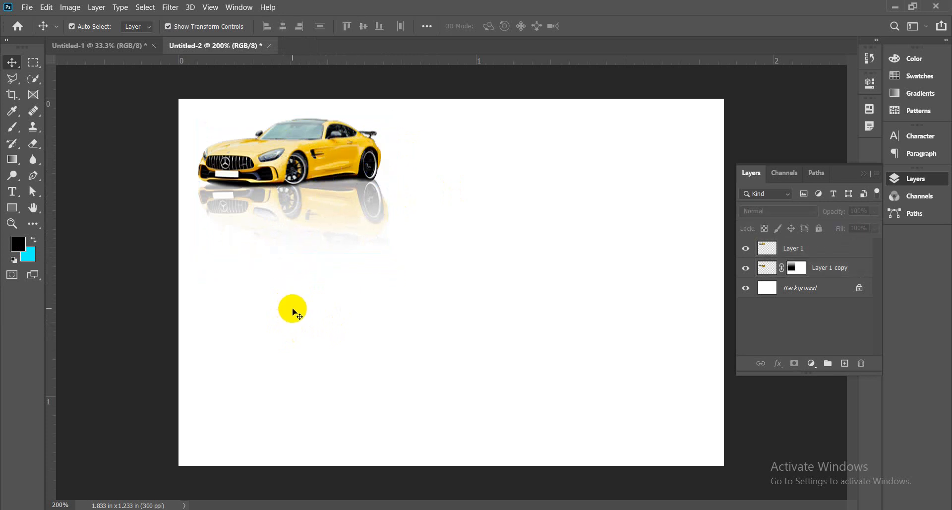
- Draw a square placeholder frame beside the car and duplicate it three times into a two-by-two grid
click(31, 95)
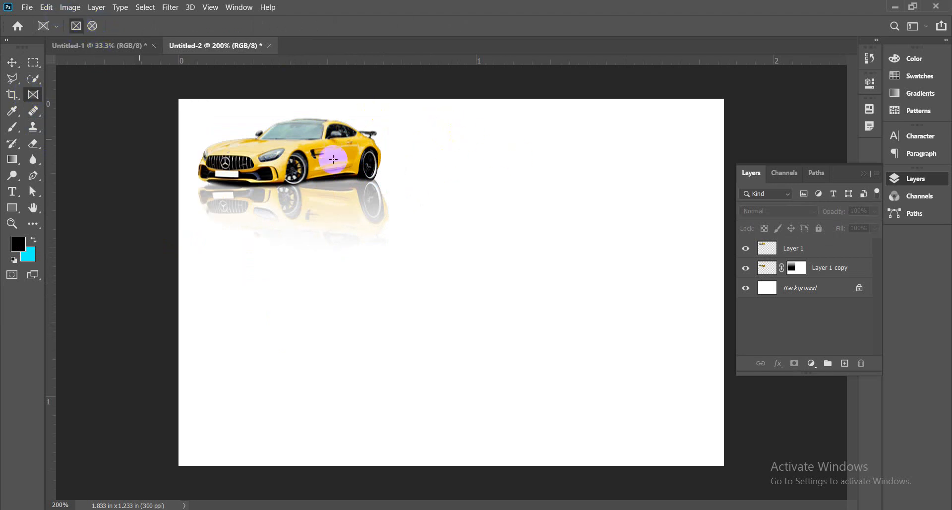
drag(444, 123, 576, 254)
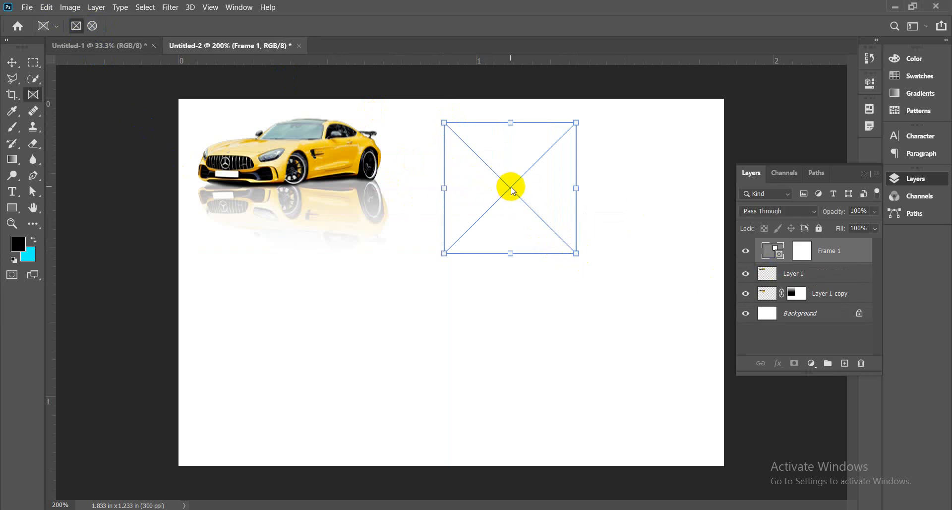
drag(512, 188, 508, 359)
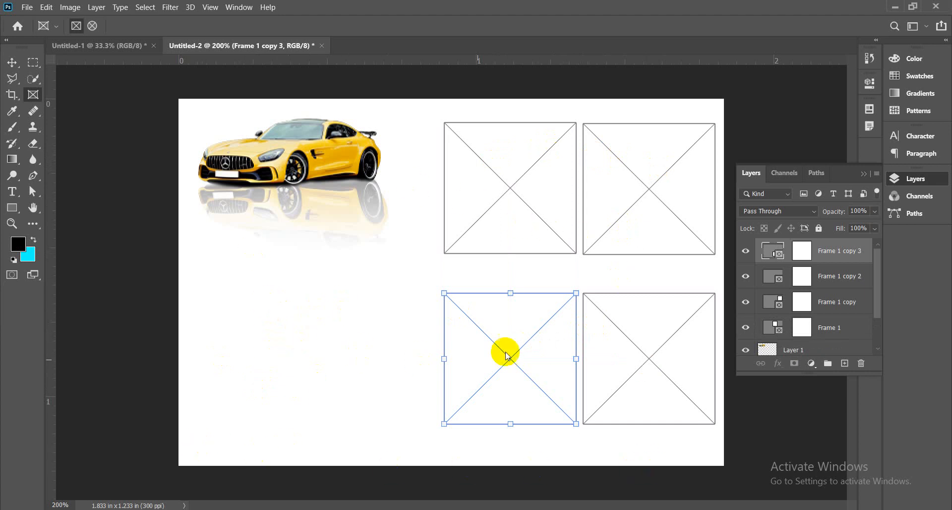
- Place the desktop image 201890.jpg into the upper-left frame of the grid
click(894, 11)
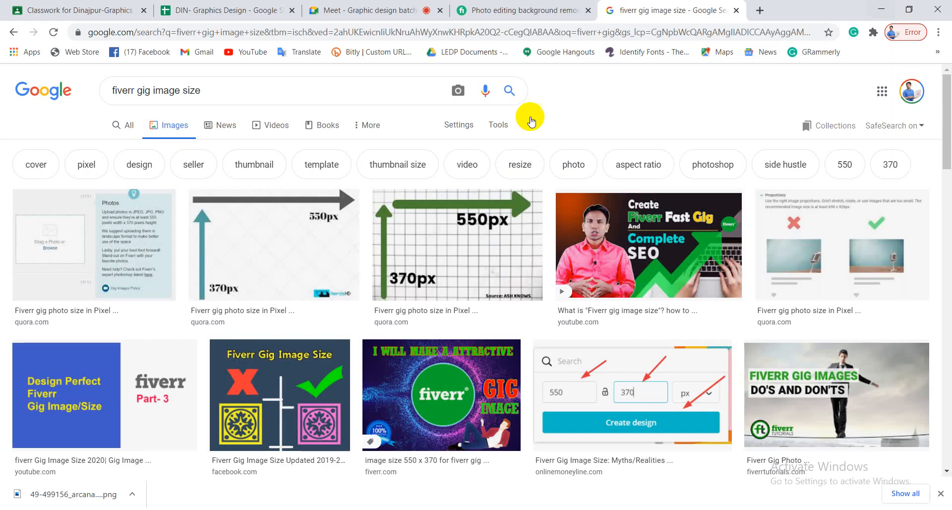
click(881, 7)
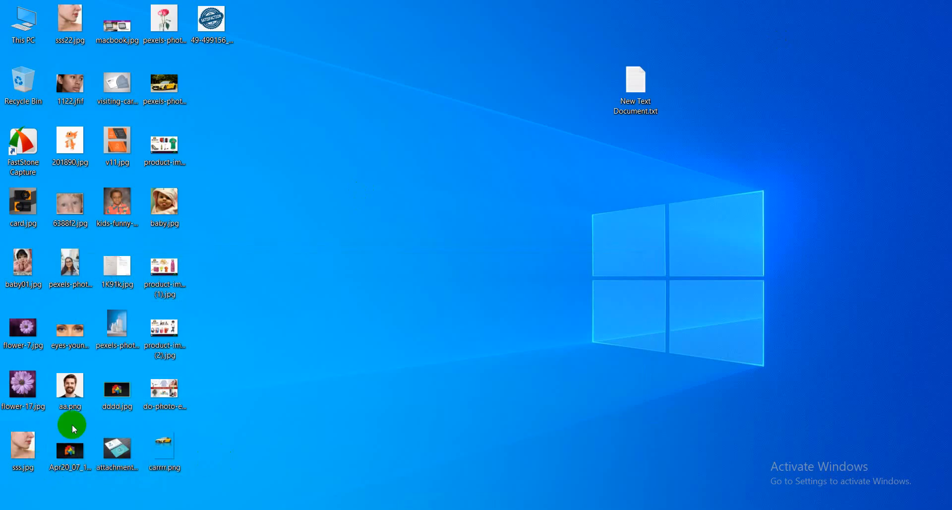
drag(70, 148, 504, 177)
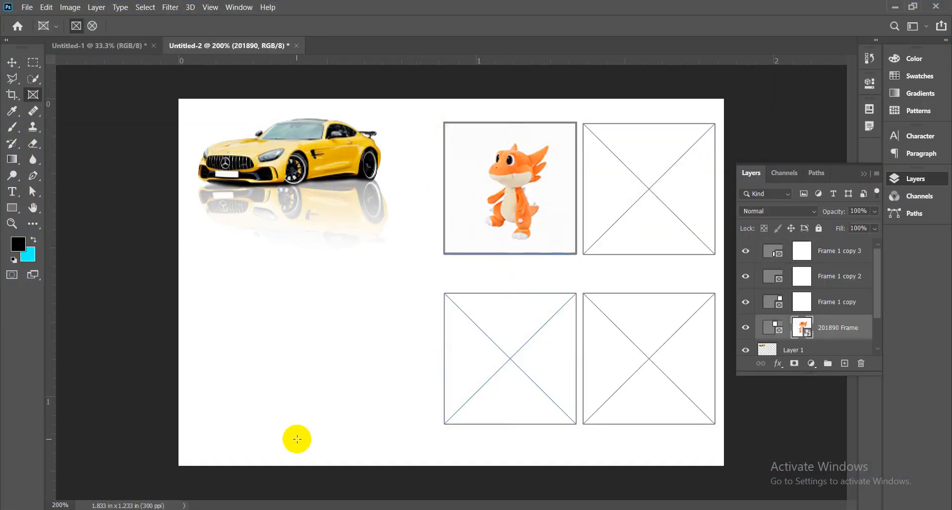
key(super+d)
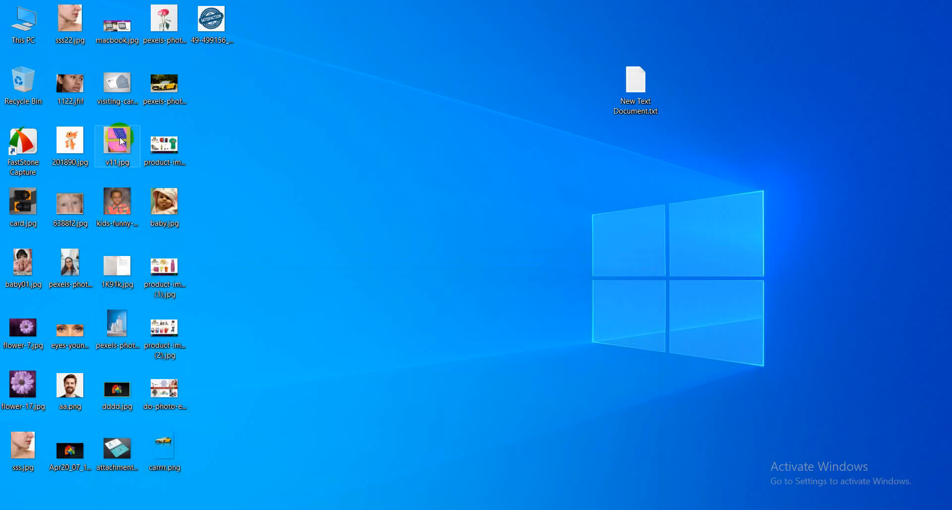
drag(121, 141, 261, 390)
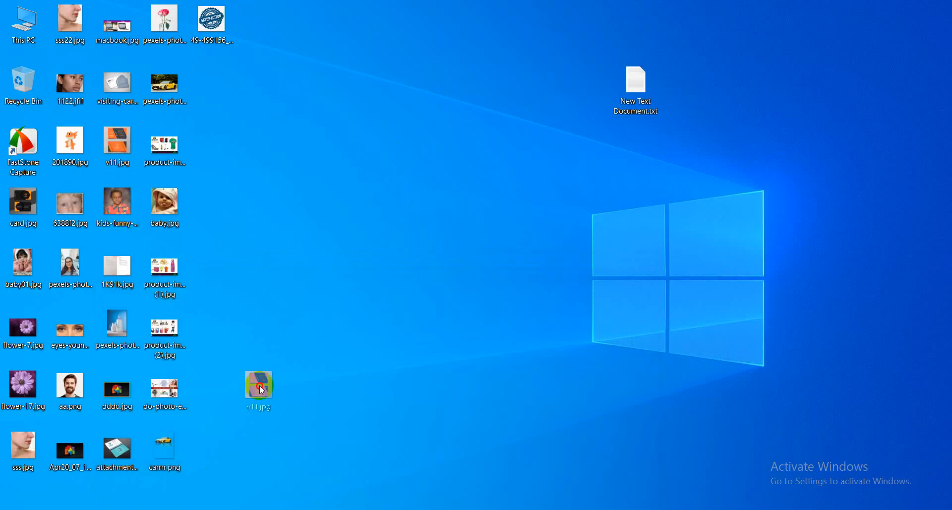
drag(213, 490, 557, 234)
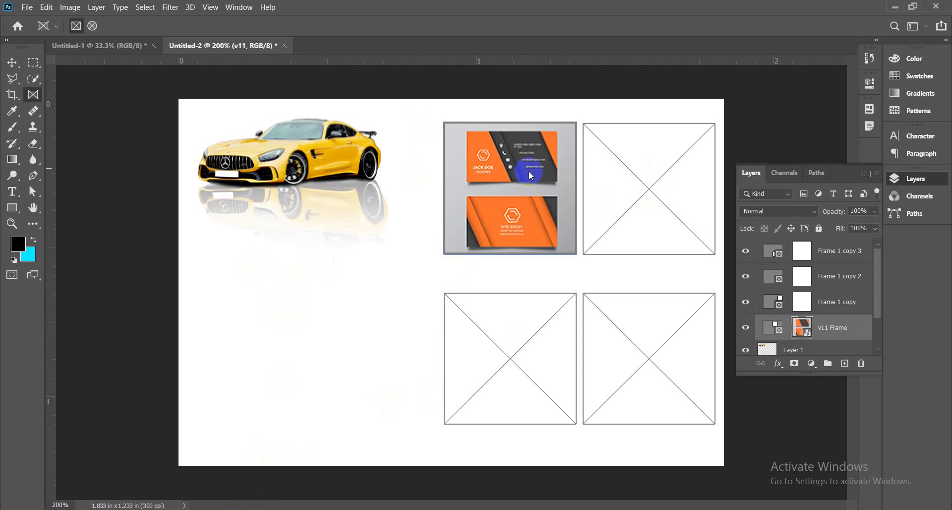
key(ctrl+z)
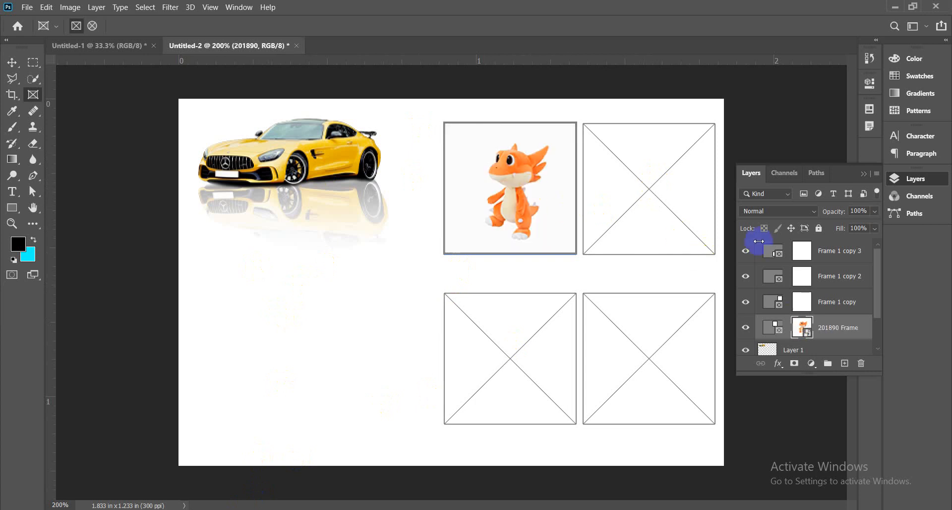
- Place the desktop image v11.jpg into the upper-right frame of the grid
click(838, 302)
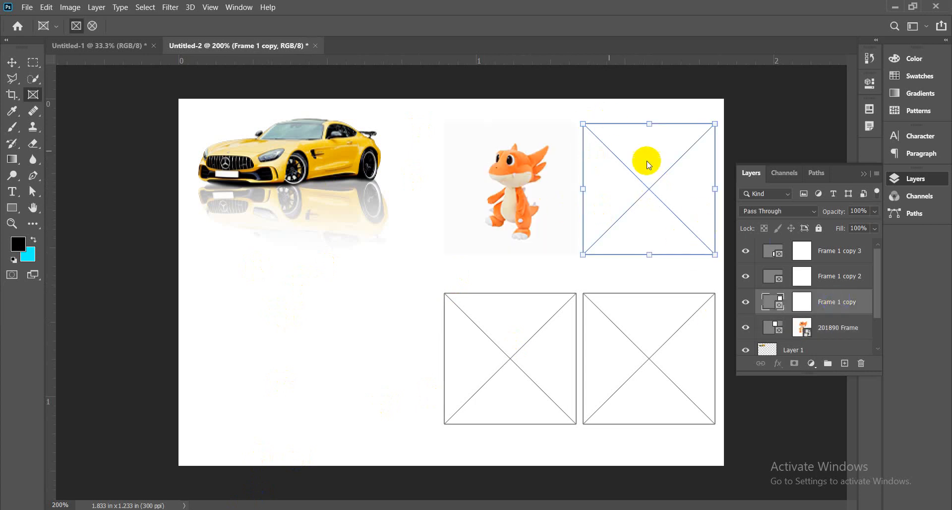
click(157, 509)
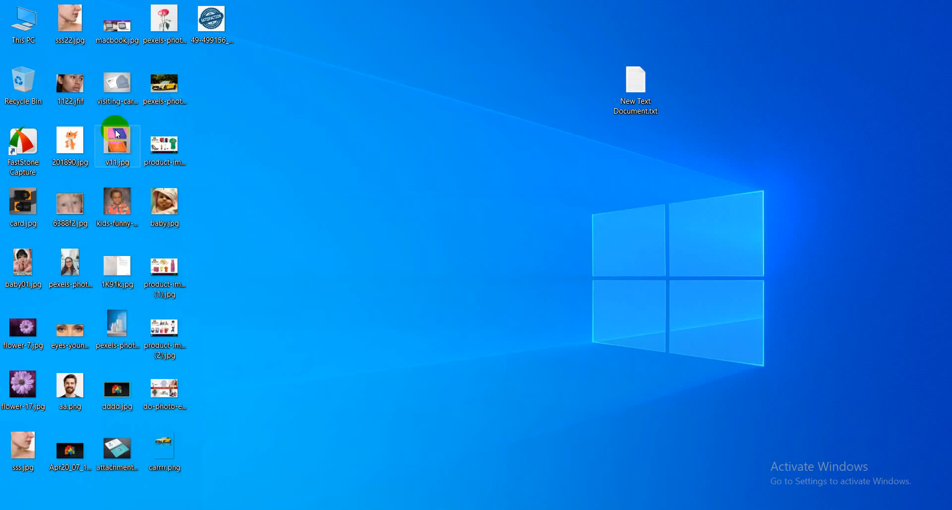
drag(118, 134, 647, 177)
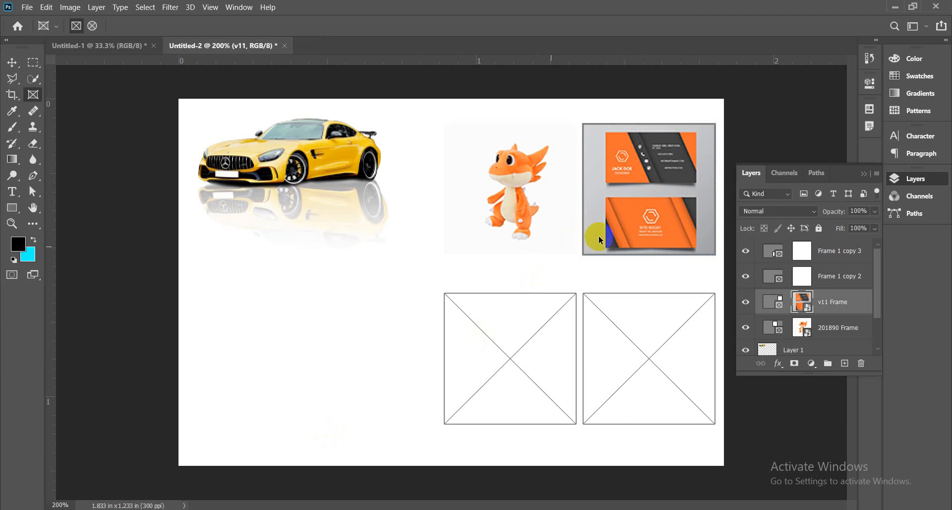
- Place the desktop image kids-funny-school-photo-fails into the lower-left frame of the grid
click(522, 342)
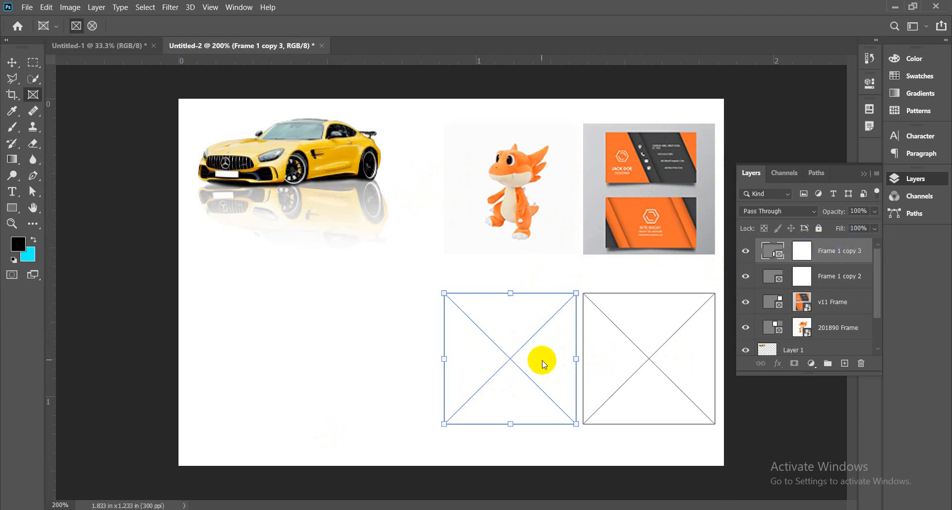
click(346, 509)
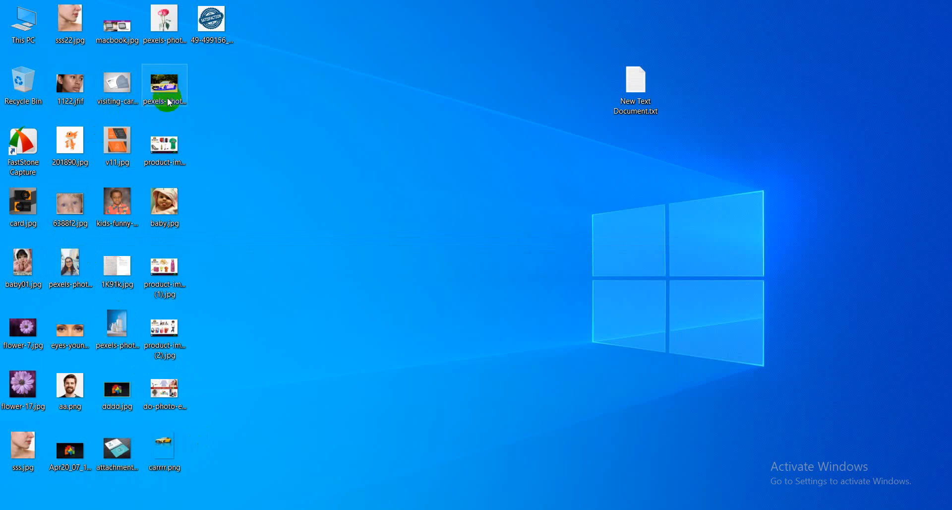
drag(131, 35, 275, 132)
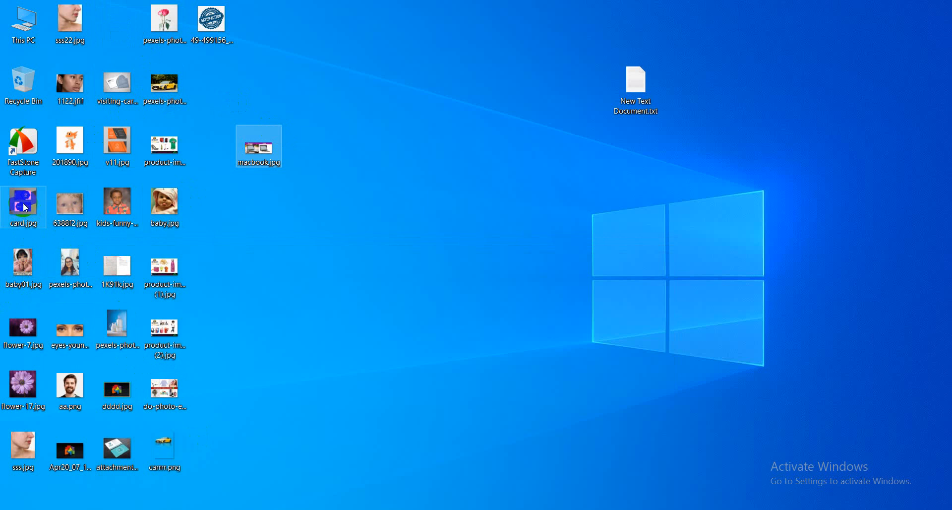
drag(117, 204, 510, 352)
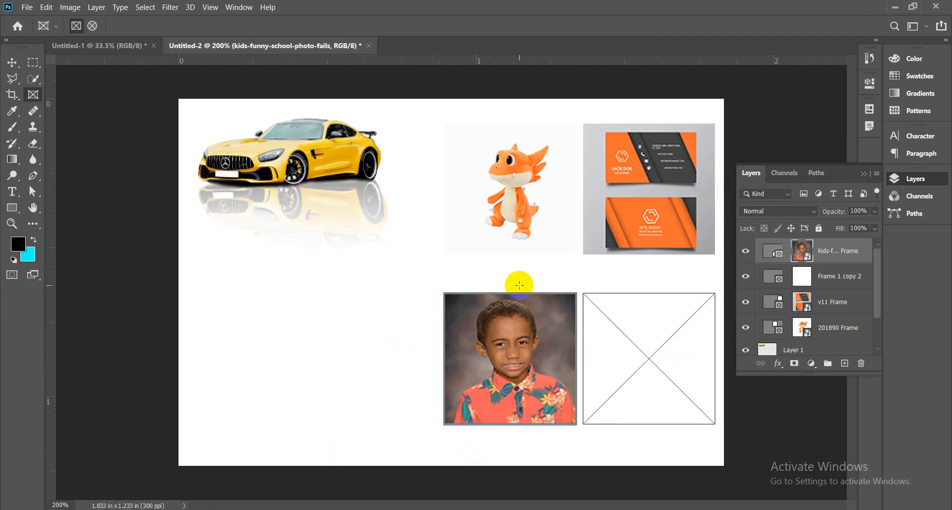
click(896, 7)
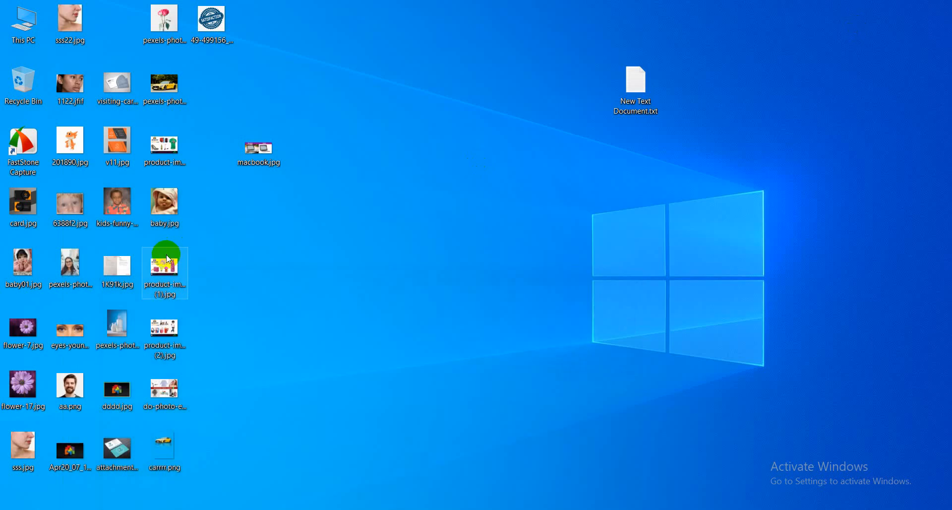
mouse_move(207, 410)
mouse_down()
mouse_move(198, 506)
mouse_move(291, 492)
mouse_move(204, 508)
mouse_move(272, 381)
mouse_up()
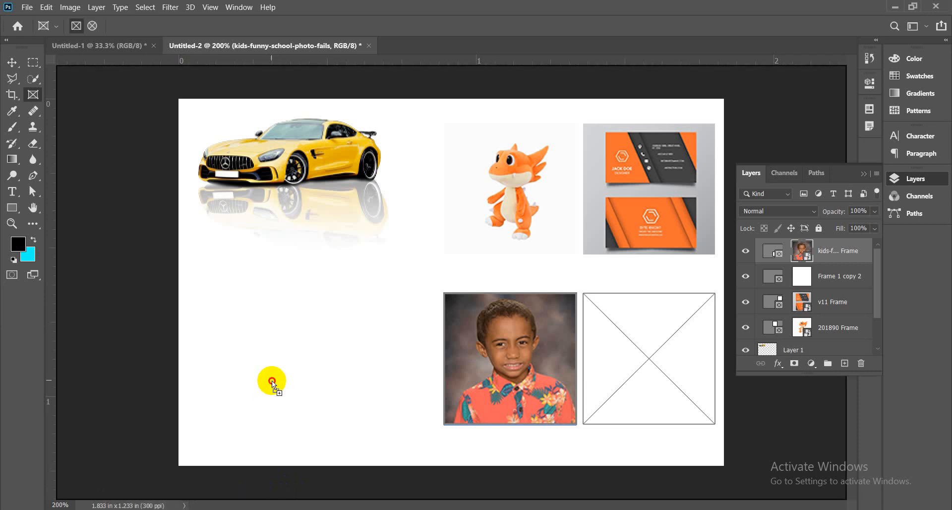
drag(431, 388, 468, 357)
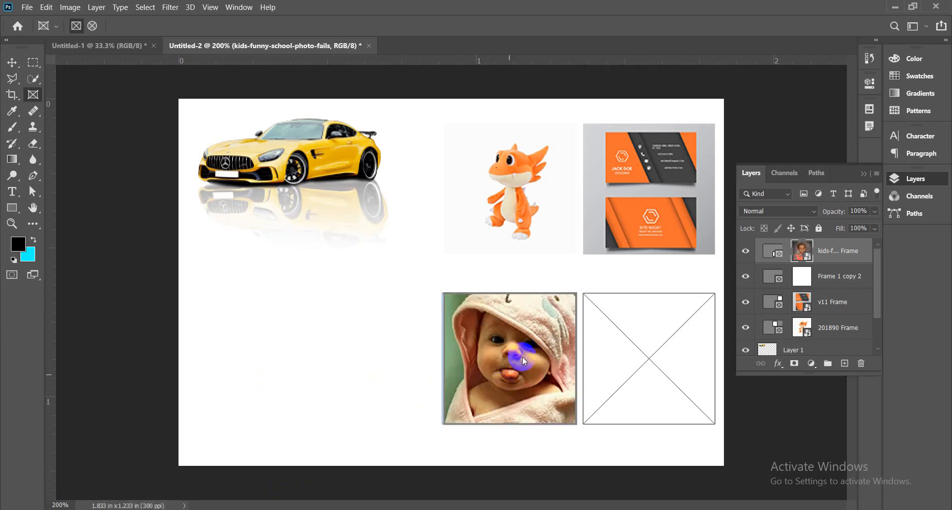
key(ctrl+z)
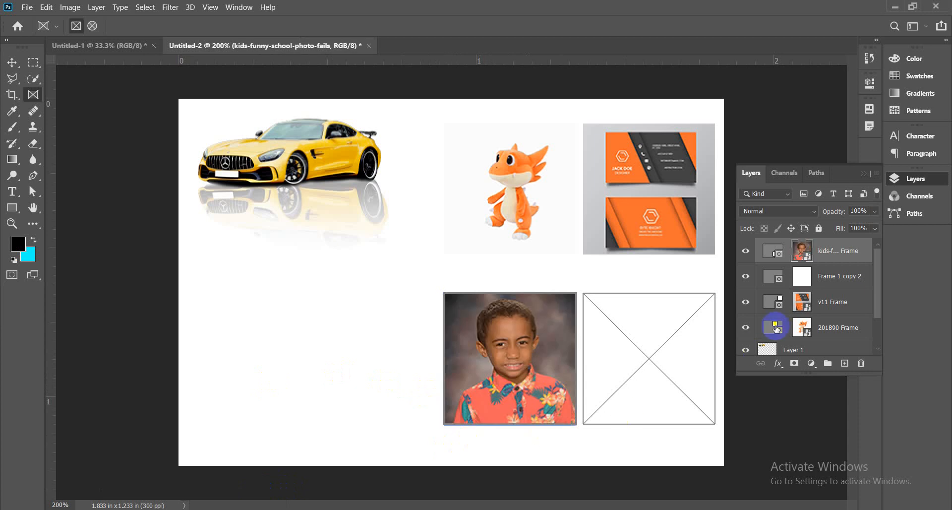
- Place the desktop image baby.jpg into the lower-right frame of the grid
click(825, 280)
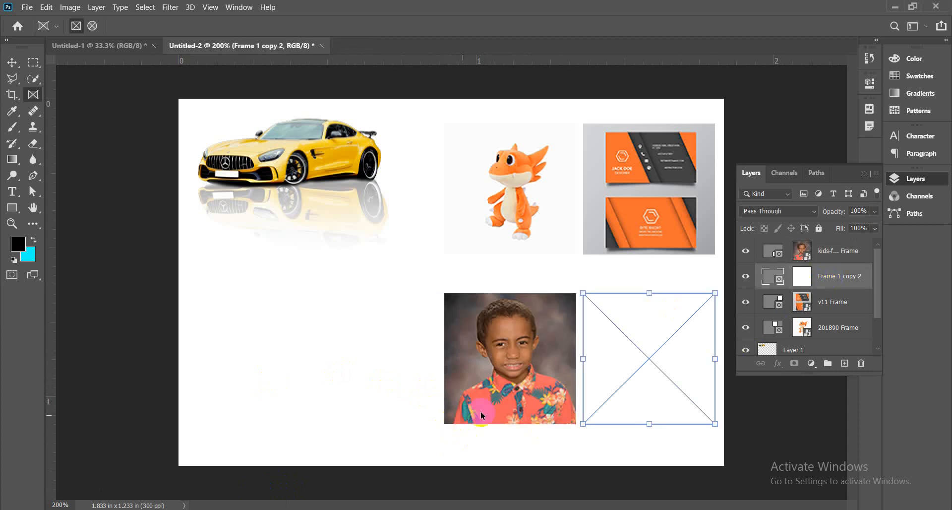
click(166, 509)
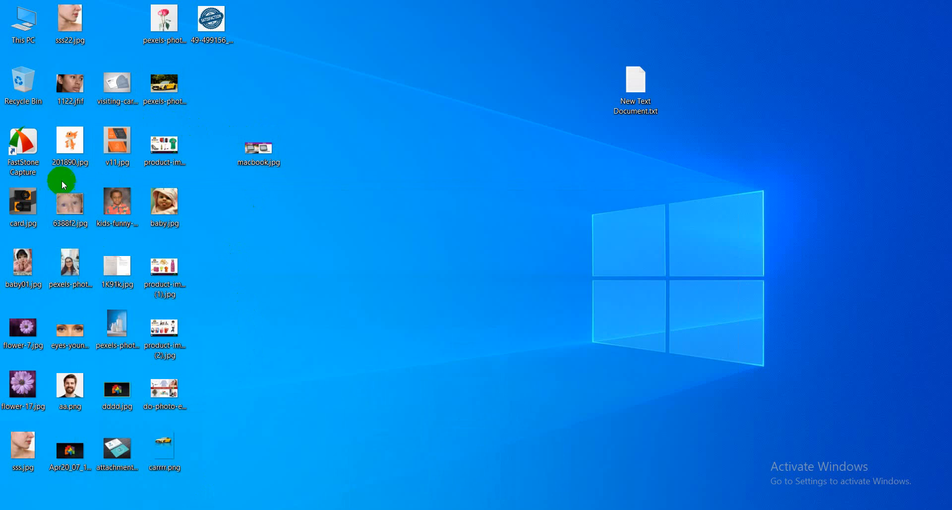
drag(122, 214, 261, 504)
drag(200, 508, 647, 364)
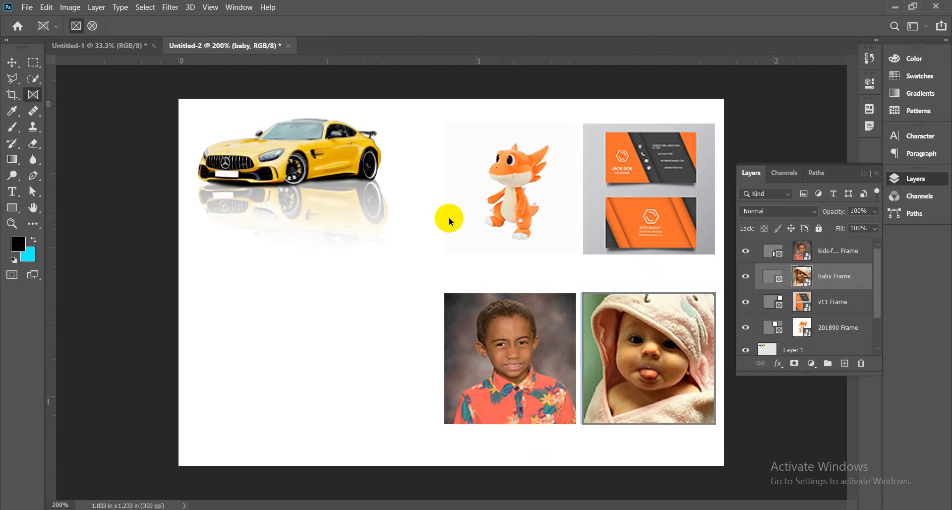
- Draw a black rectangle about 541 × 37 px across the canvas in the gap between the two rows of frames
click(497, 185)
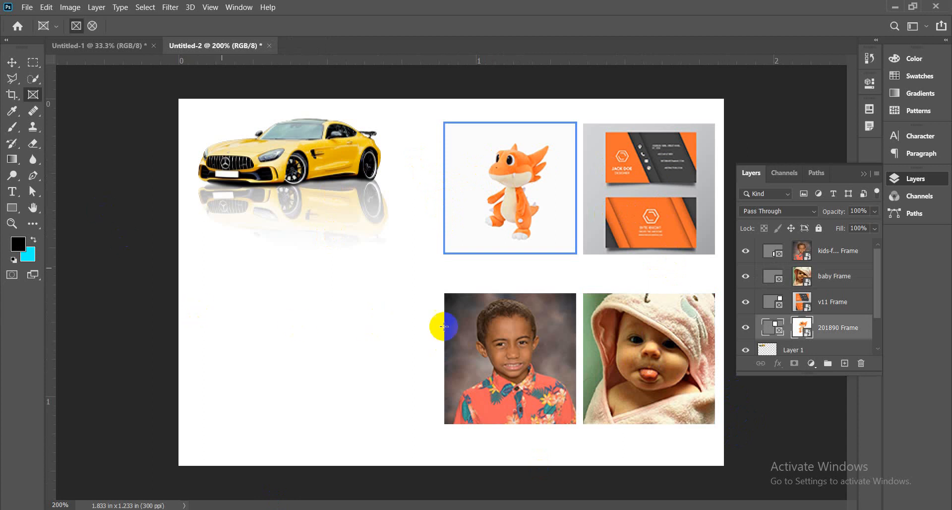
click(13, 160)
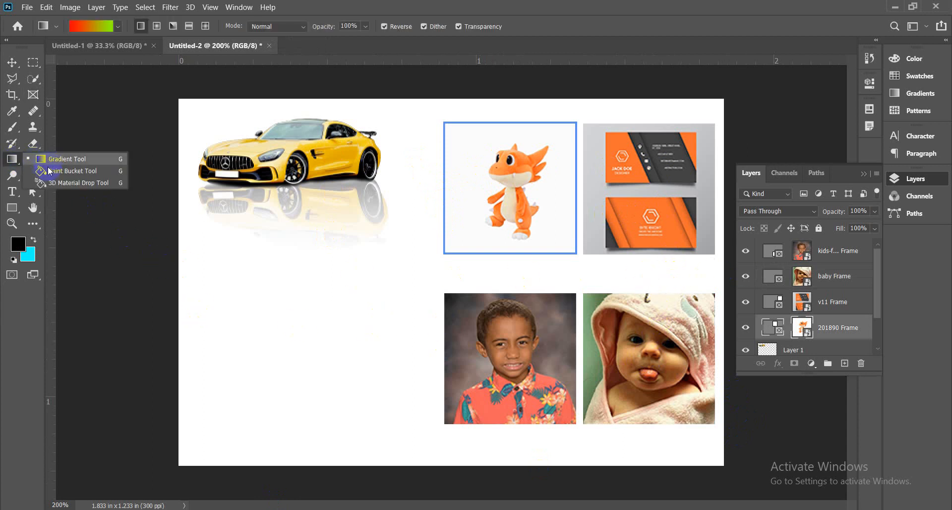
right_click(12, 208)
click(63, 208)
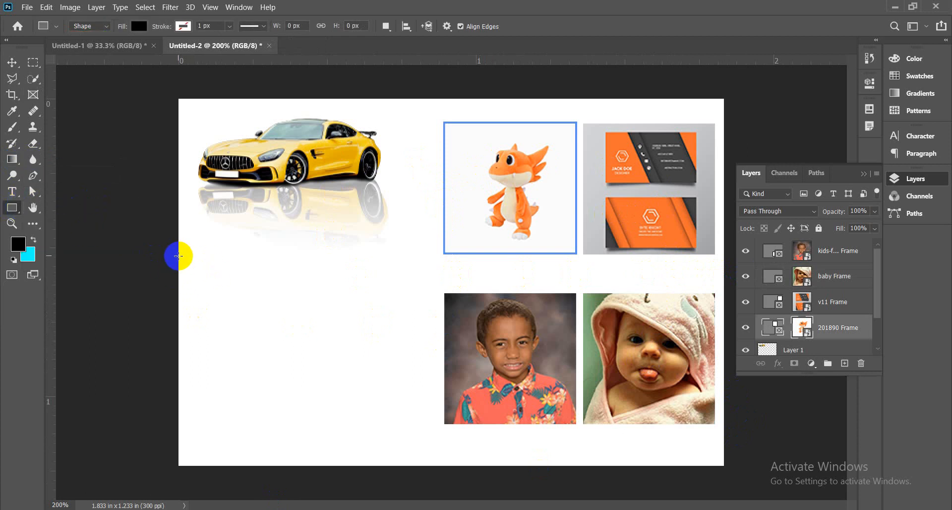
drag(178, 256, 713, 291)
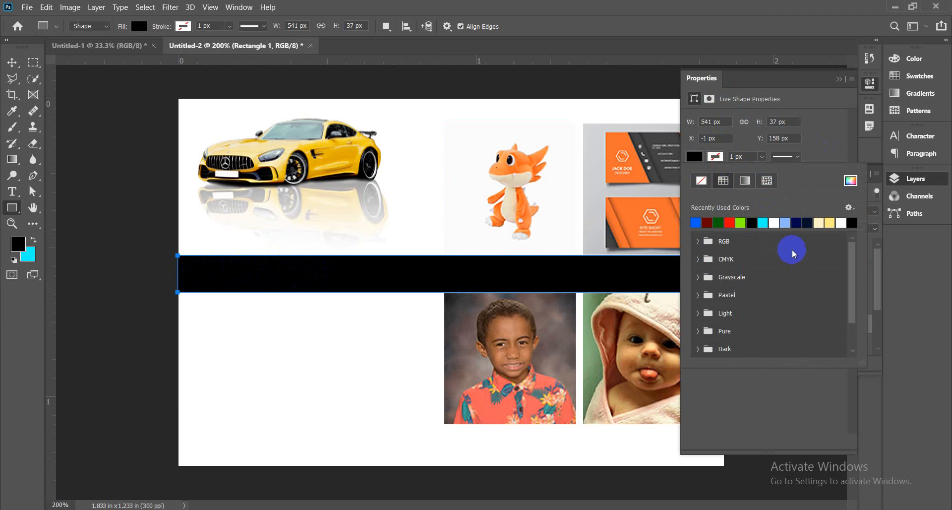
- Fill the rectangle between the frame rows with the cyan-to-magenta linear gradient from the Purples presets
click(745, 182)
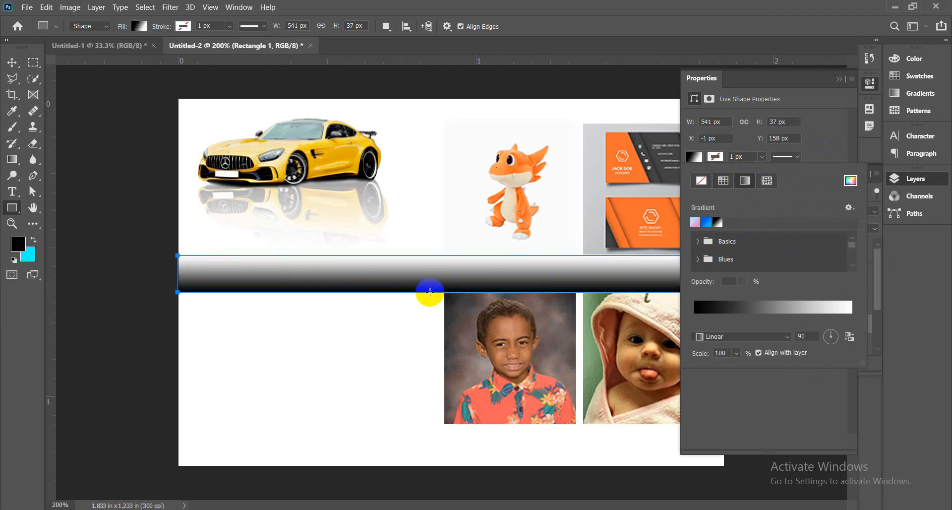
click(699, 258)
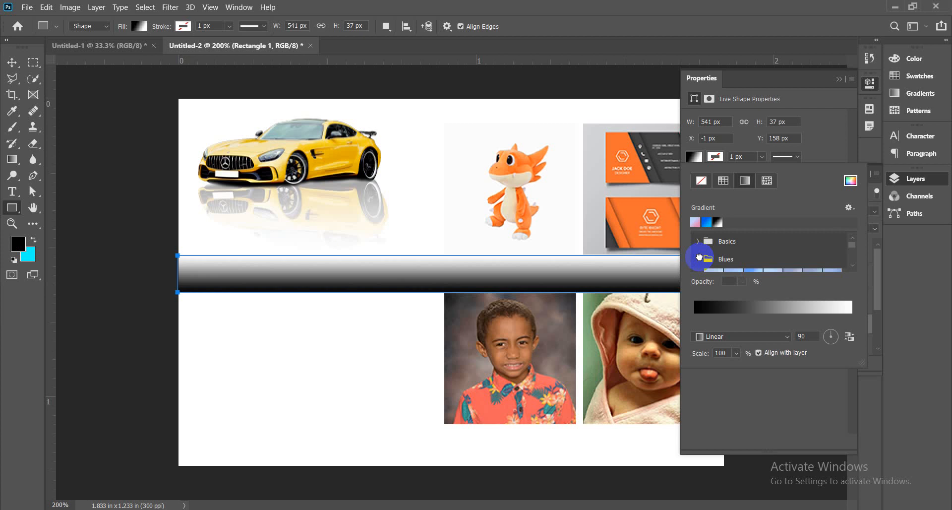
scroll(776, 260, down, 5)
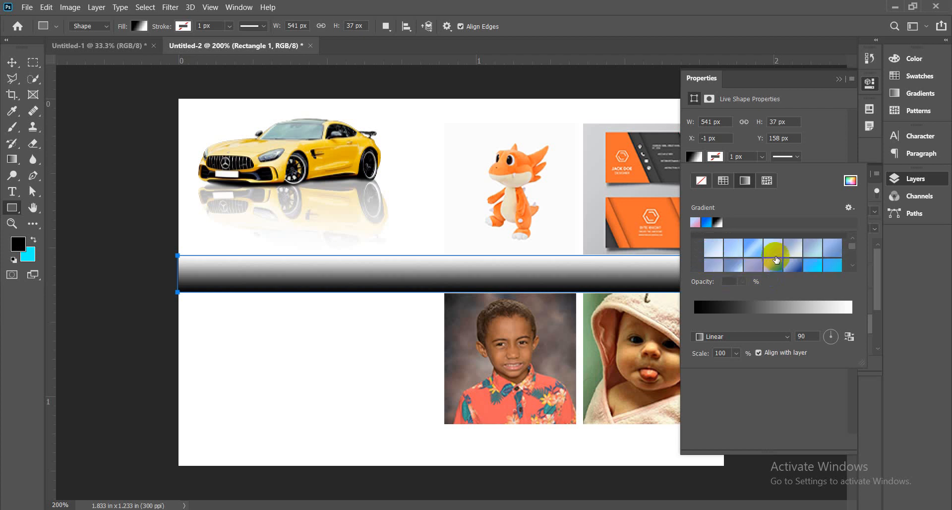
scroll(786, 259, up, 5)
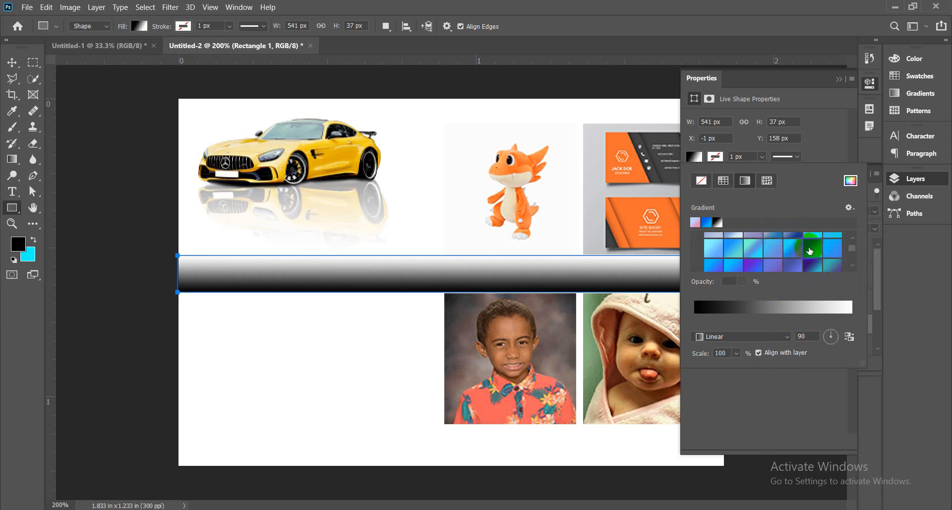
scroll(793, 263, up, 3)
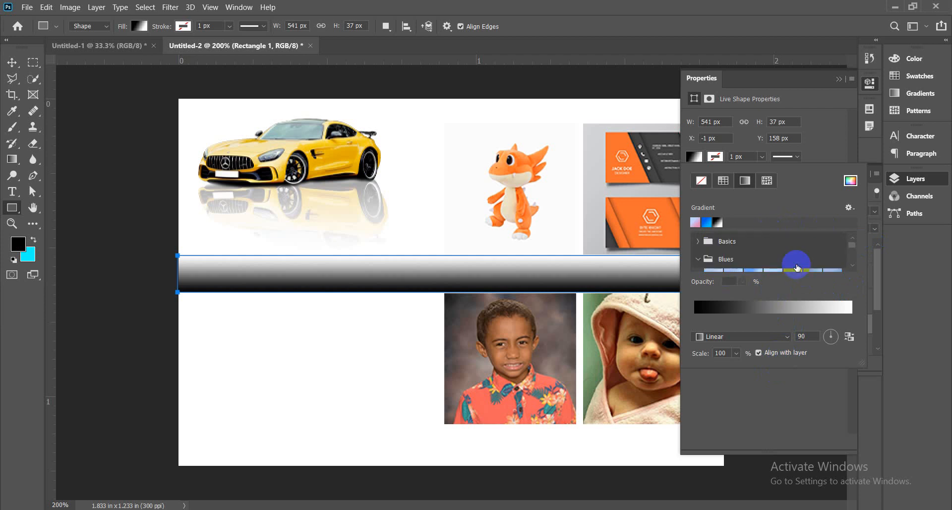
click(697, 249)
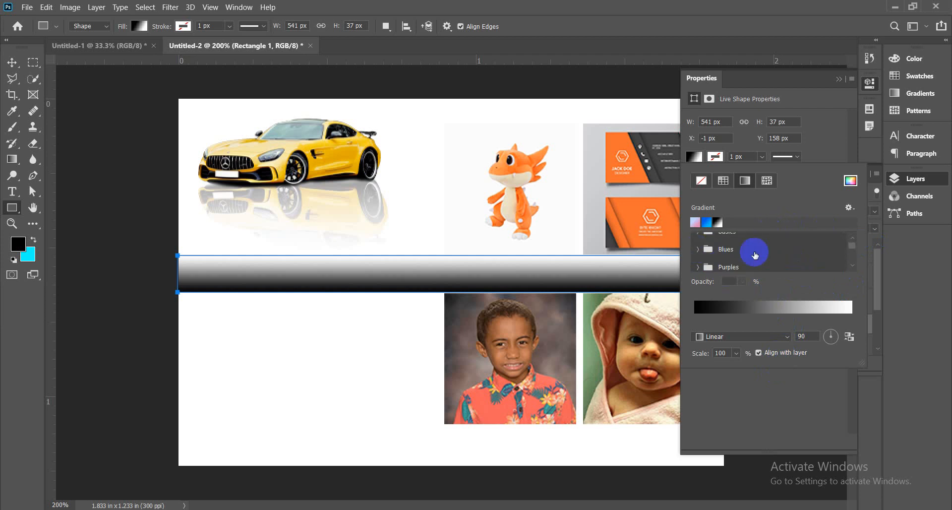
scroll(750, 255, down, 1)
click(697, 257)
scroll(756, 261, down, 2)
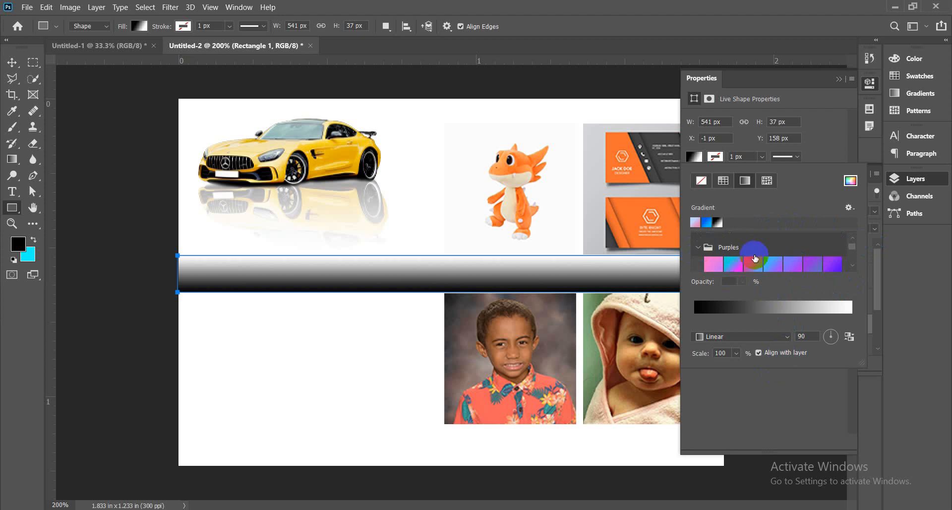
scroll(756, 257, up, 1)
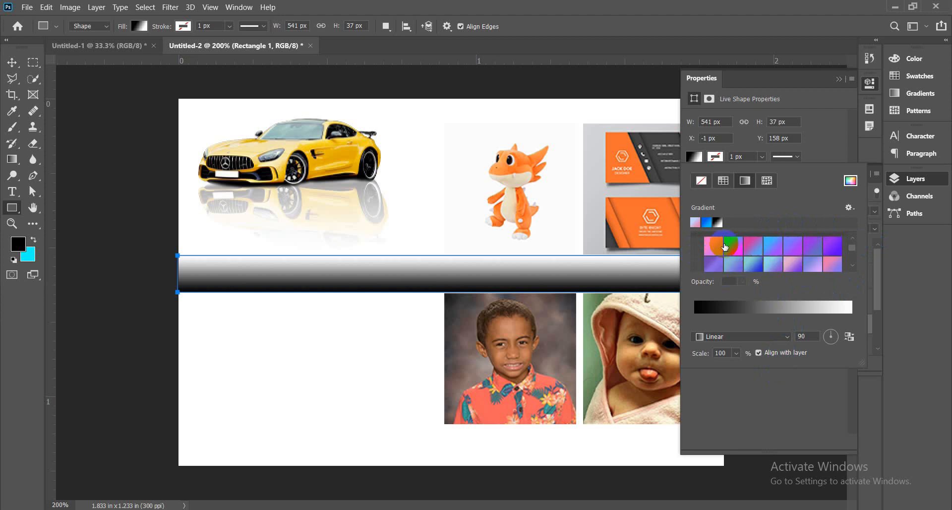
click(732, 246)
click(733, 248)
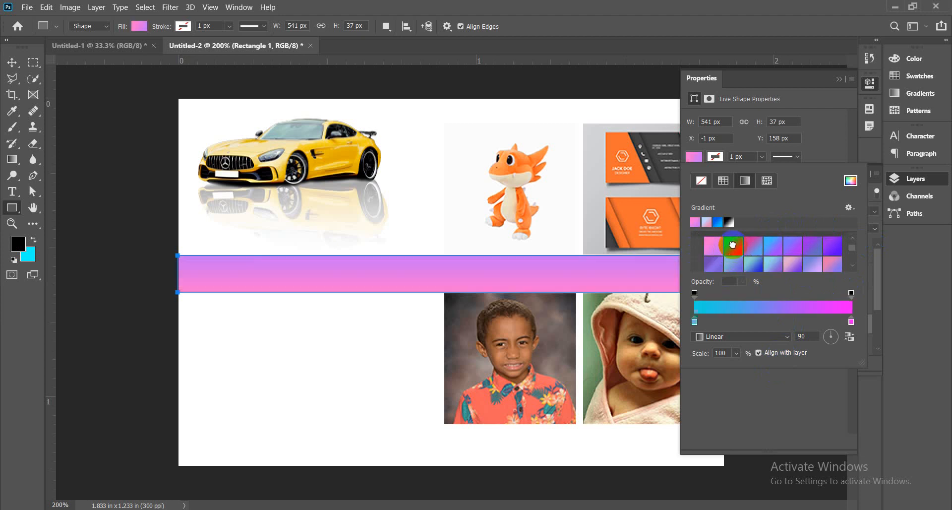
click(838, 78)
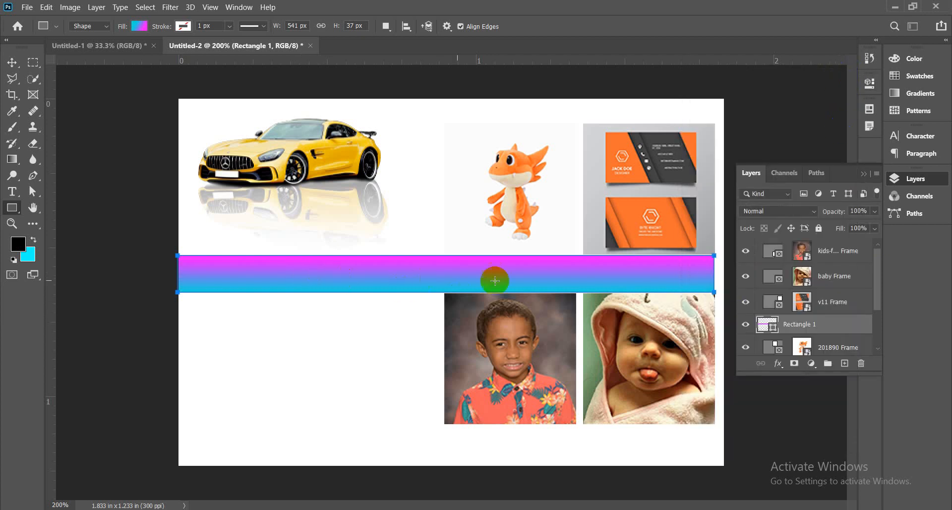
click(12, 62)
click(498, 271)
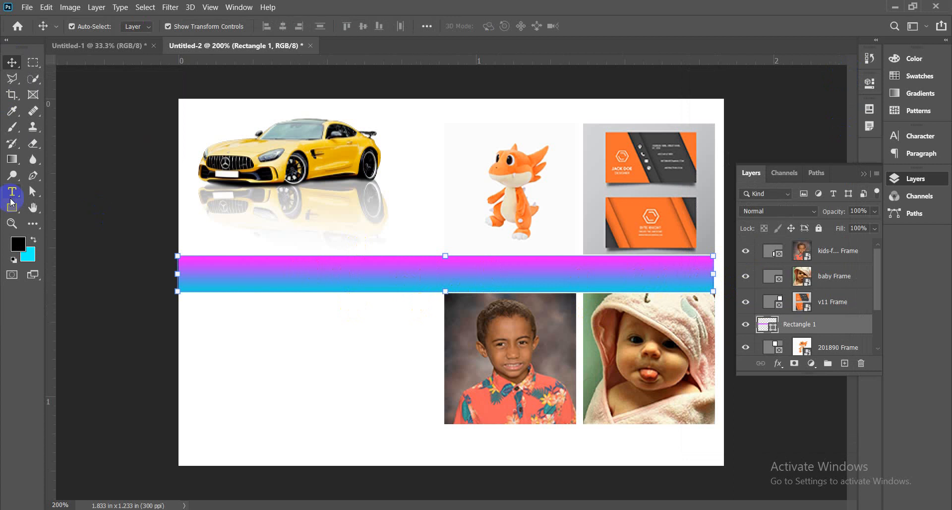
click(12, 159)
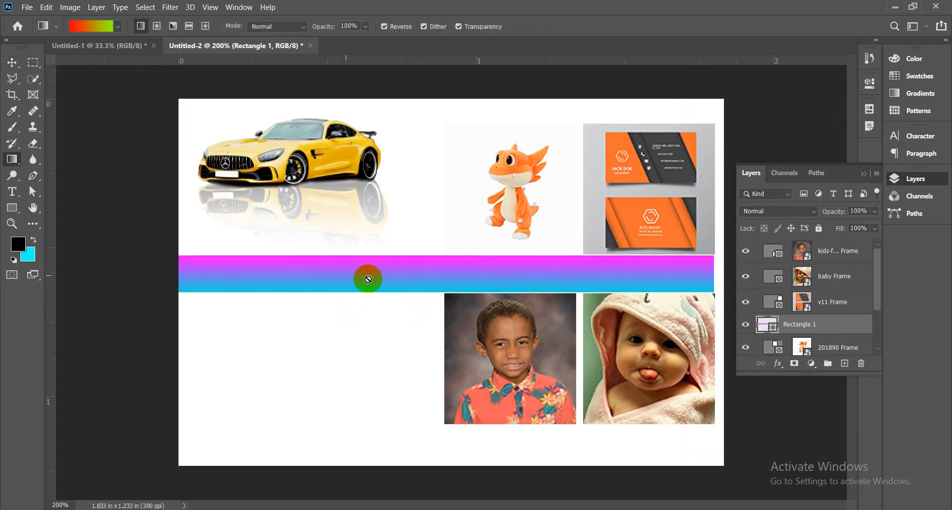
- Change the cyan colour stop of the rectangle's gradient fill to medium green 33bb49
click(12, 208)
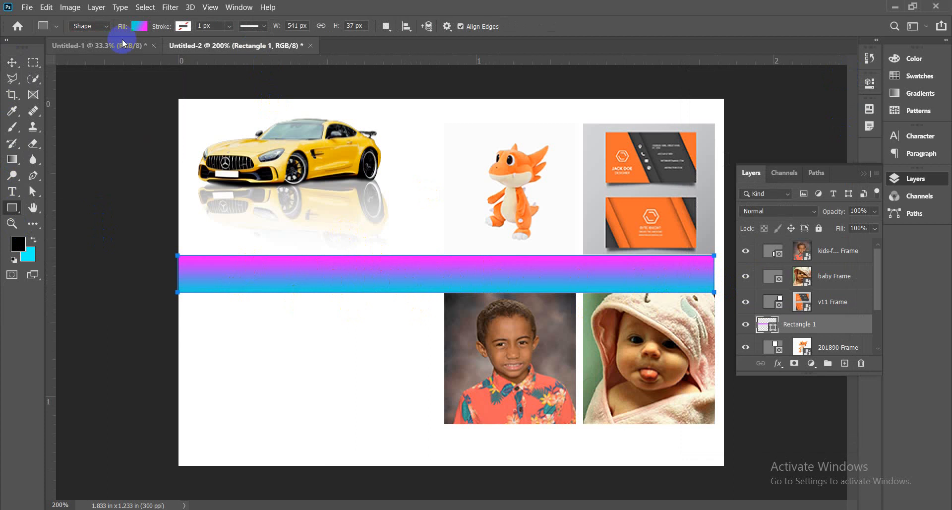
click(139, 27)
click(62, 164)
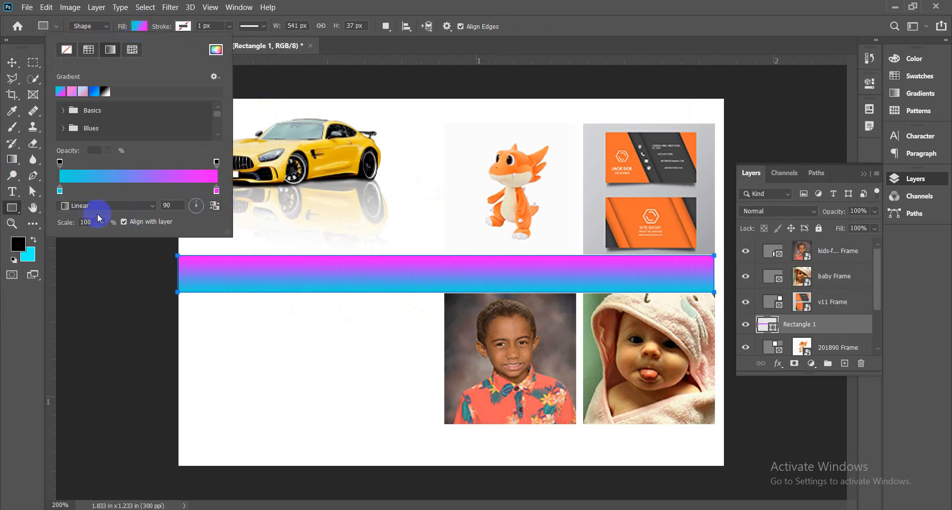
double_click(60, 192)
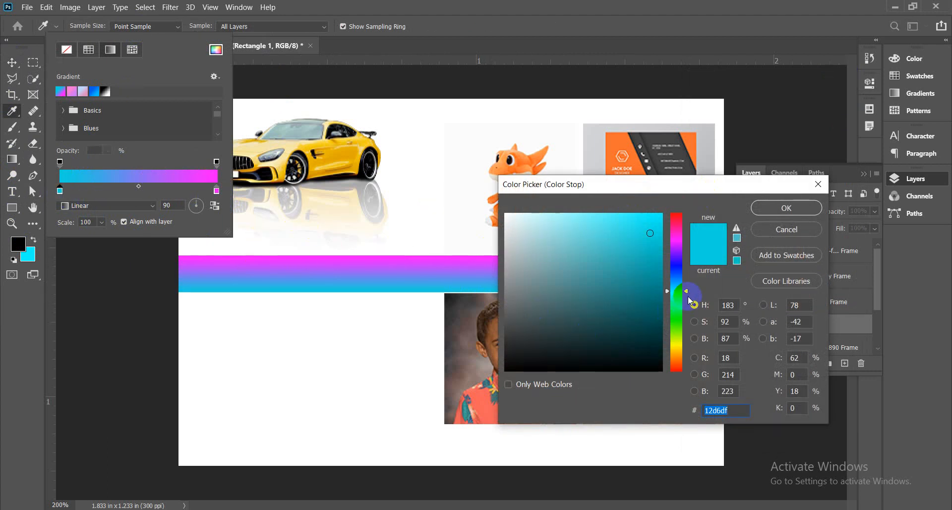
drag(689, 293, 692, 317)
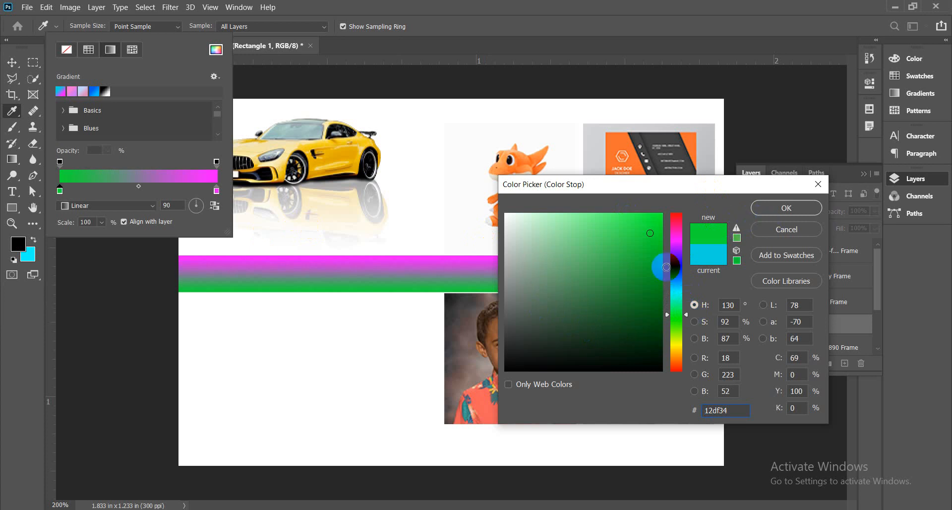
drag(633, 257, 623, 256)
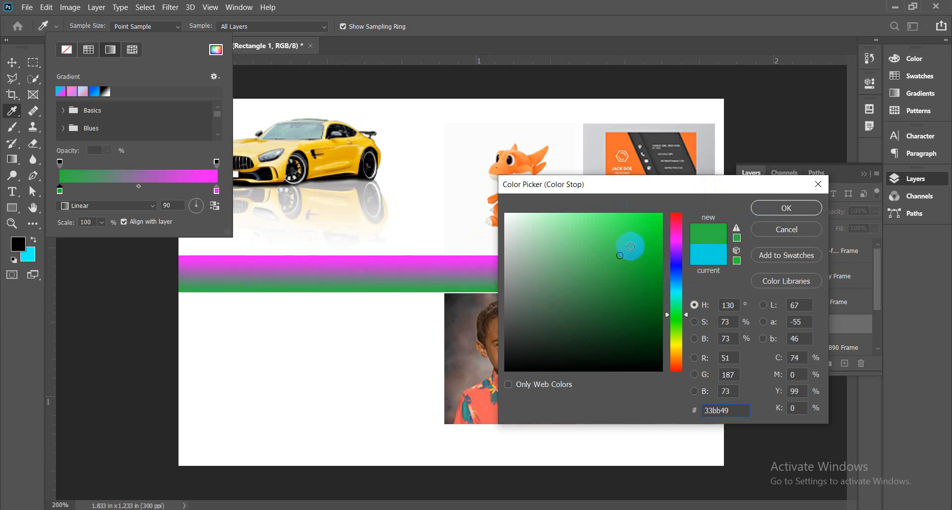
click(782, 215)
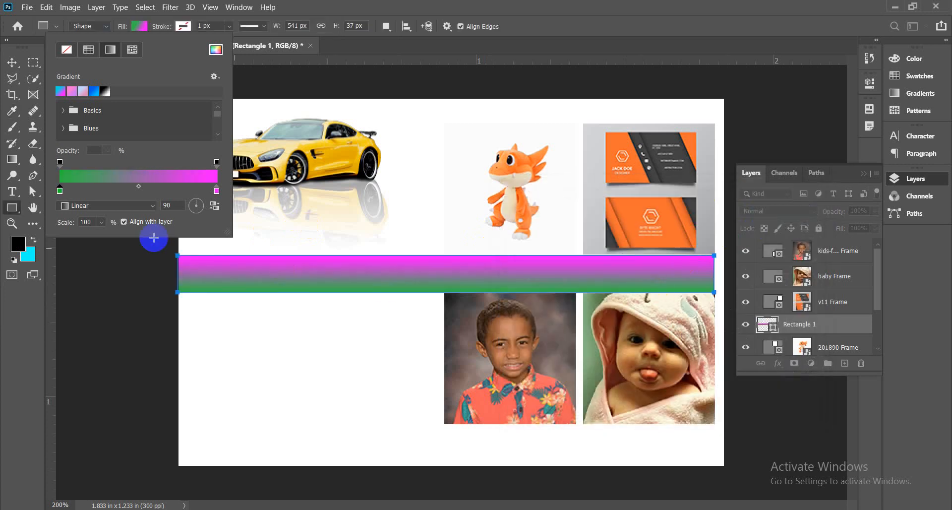
- Change the magenta colour stop of the rectangle's gradient fill to dark green 0a5103
double_click(216, 192)
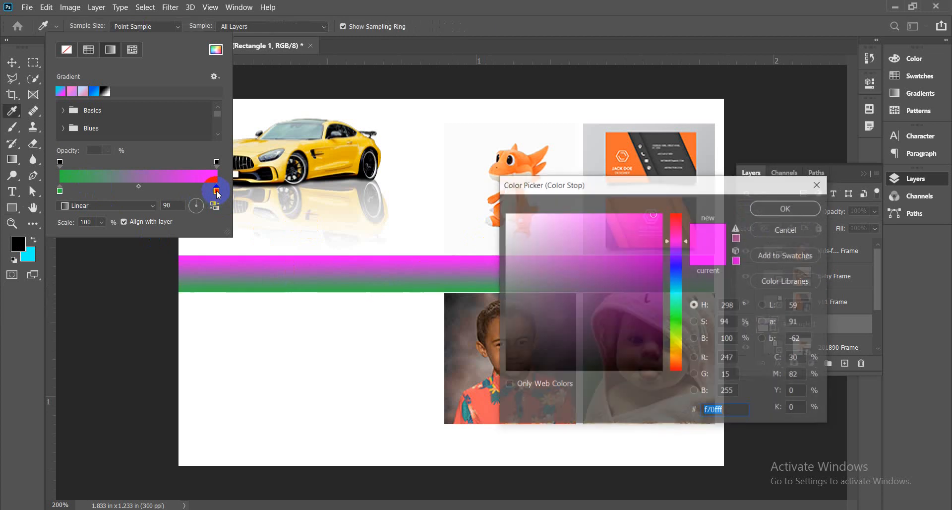
click(681, 325)
drag(644, 310, 662, 327)
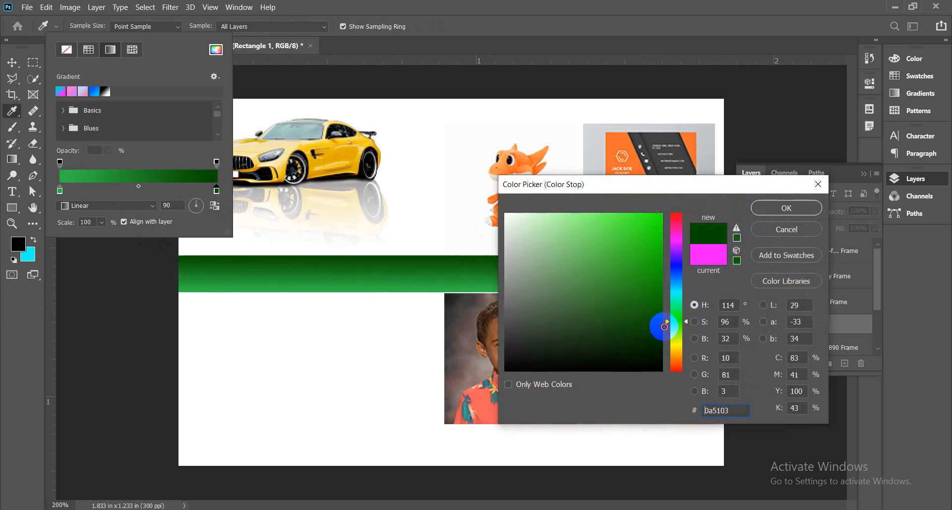
click(785, 208)
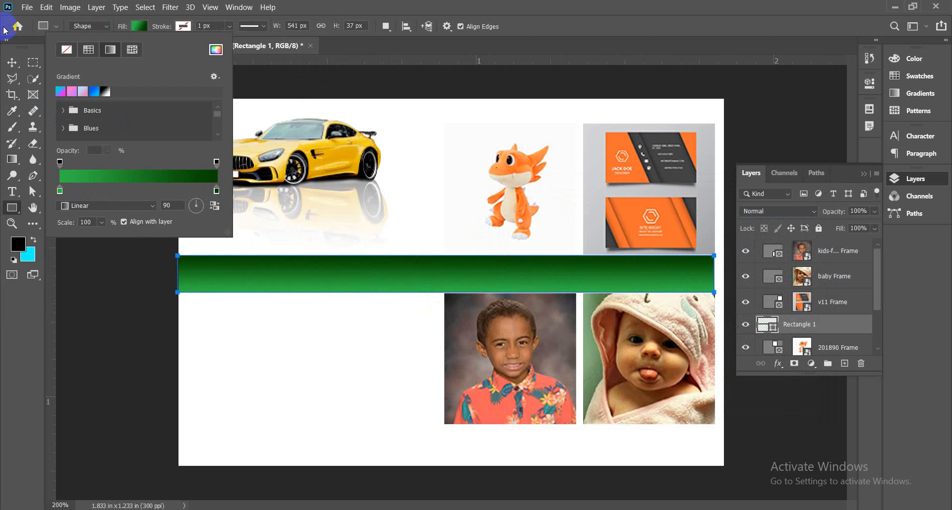
click(10, 60)
click(12, 62)
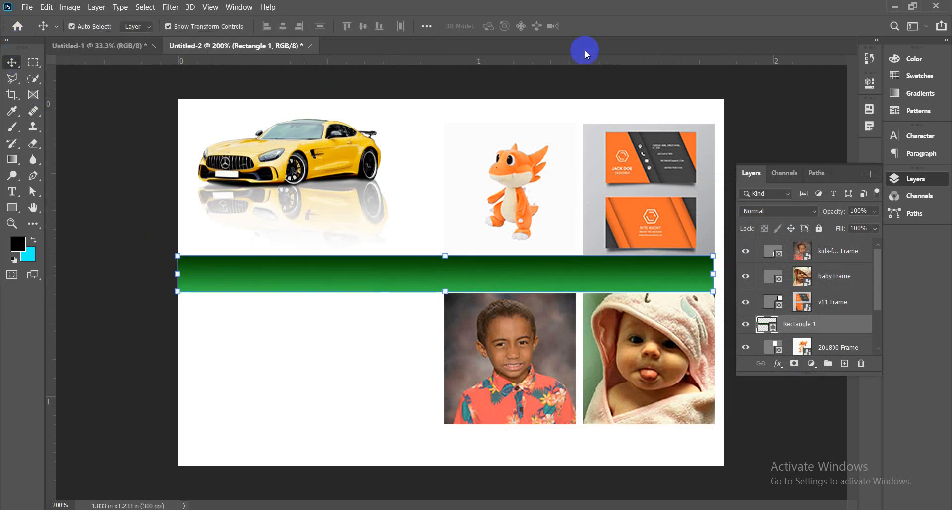
- Start a text line in the empty area below the green band and set its font size to 10 pt
click(13, 193)
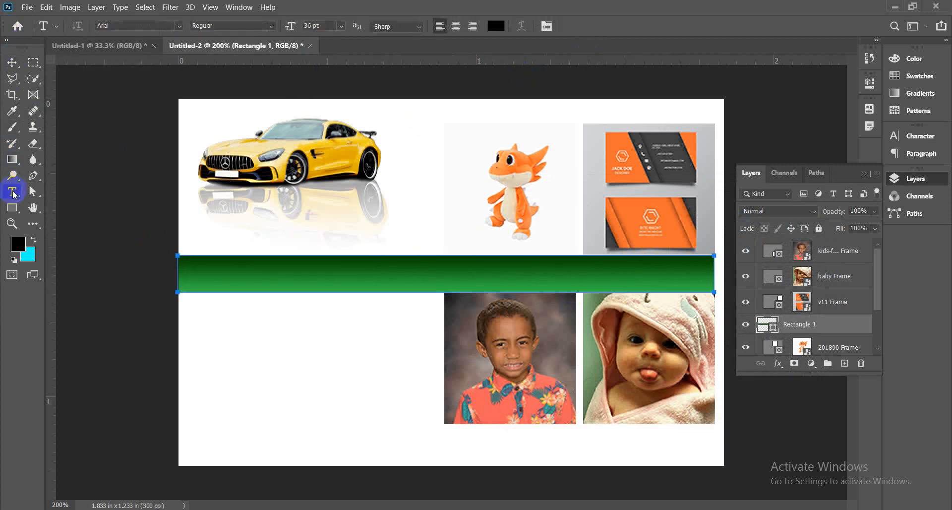
click(261, 387)
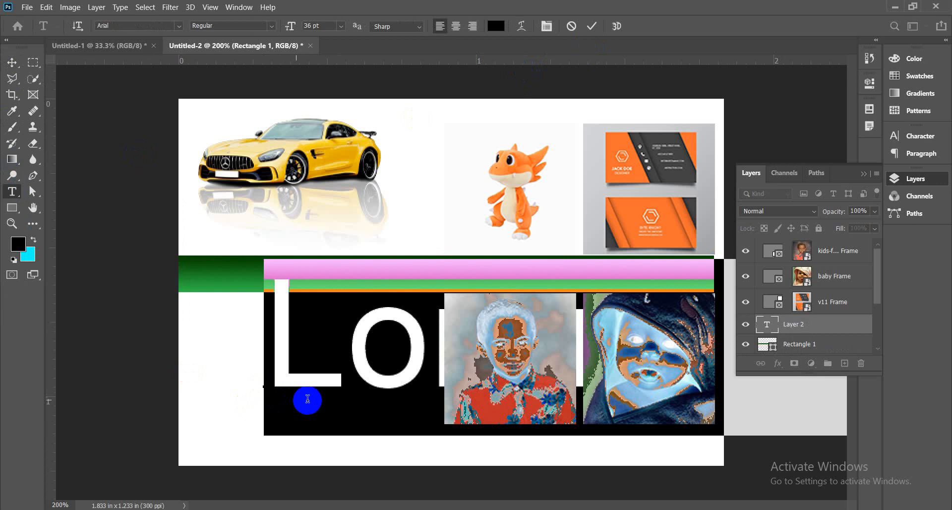
click(342, 27)
click(323, 131)
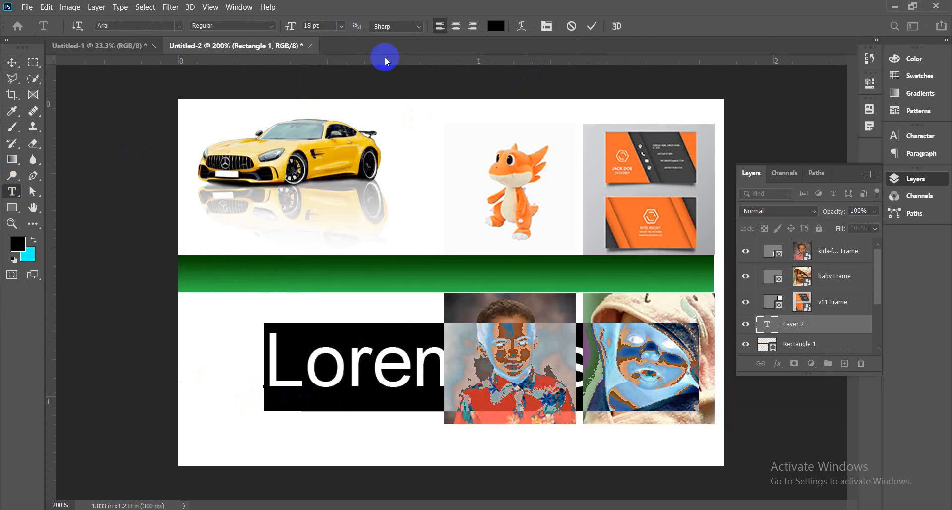
click(341, 26)
click(322, 103)
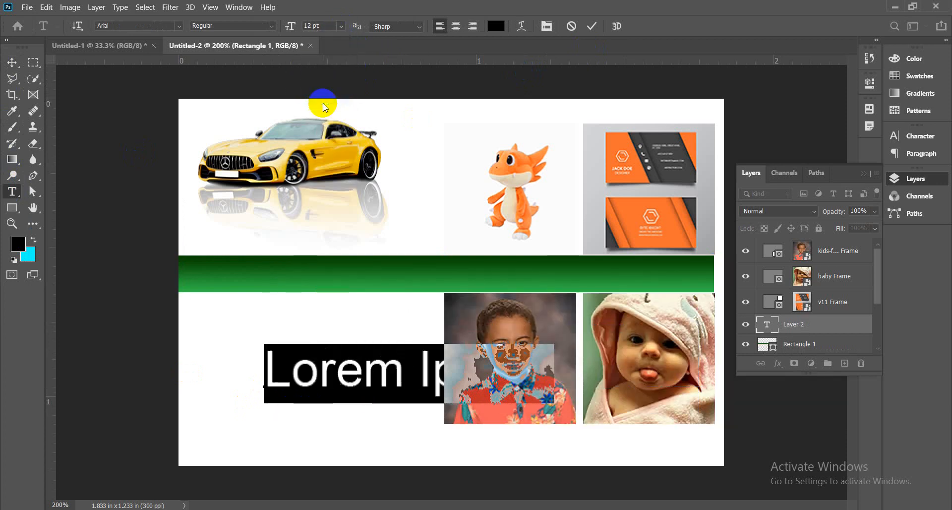
click(341, 25)
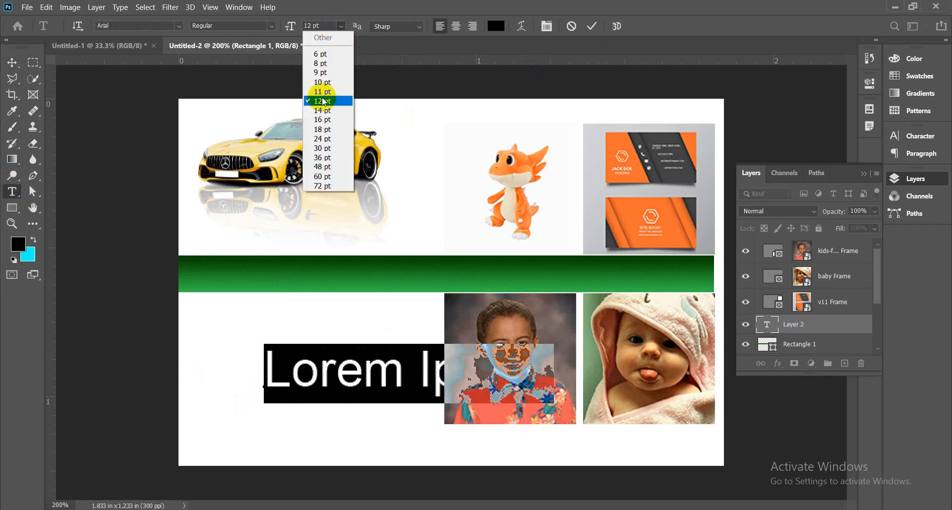
click(323, 83)
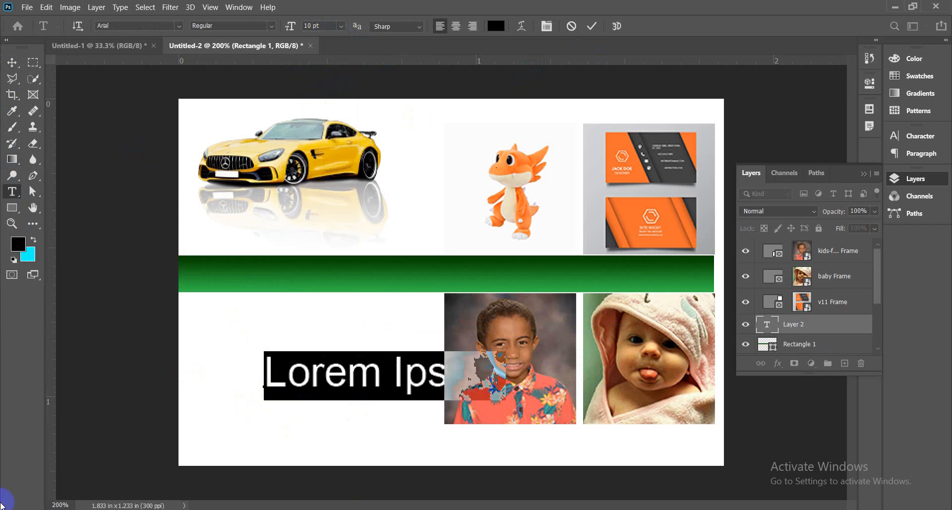
- Enter the text "Background Remove" and move it up onto the green band
text(Ba)
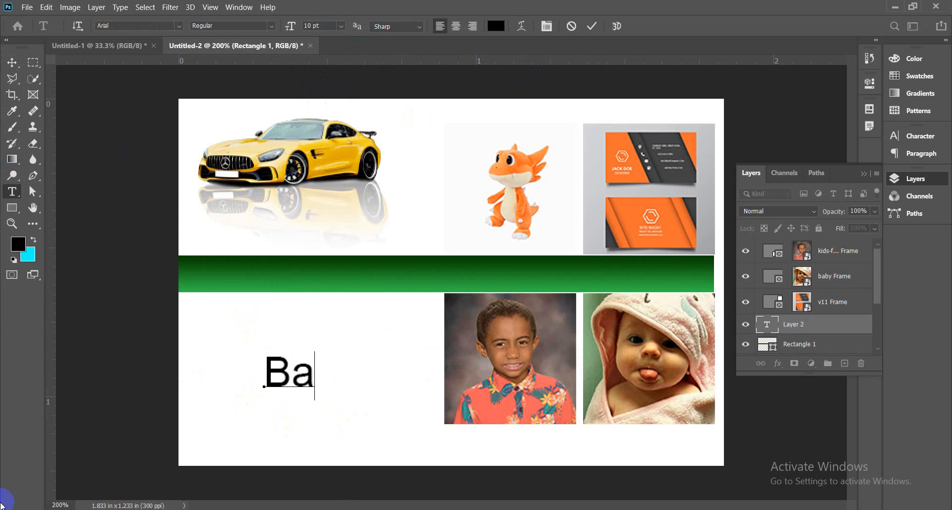
text(ck)
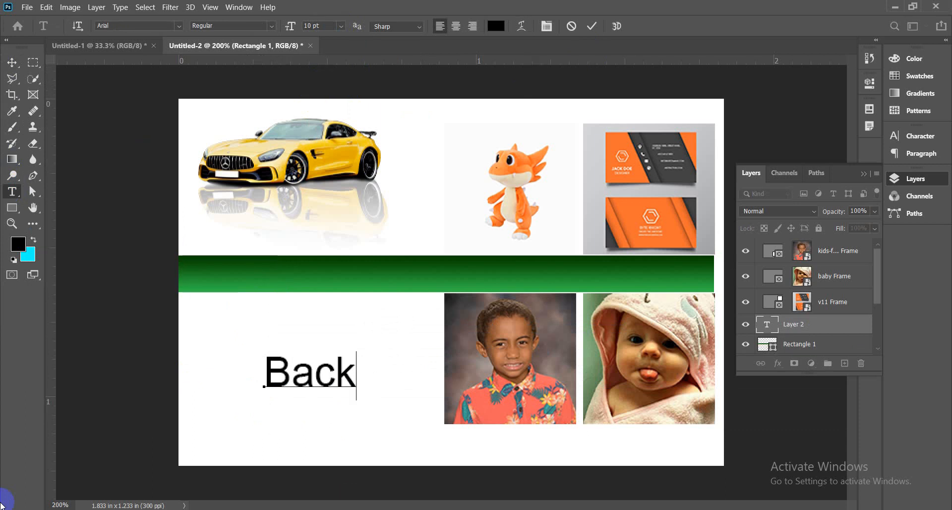
text(grou)
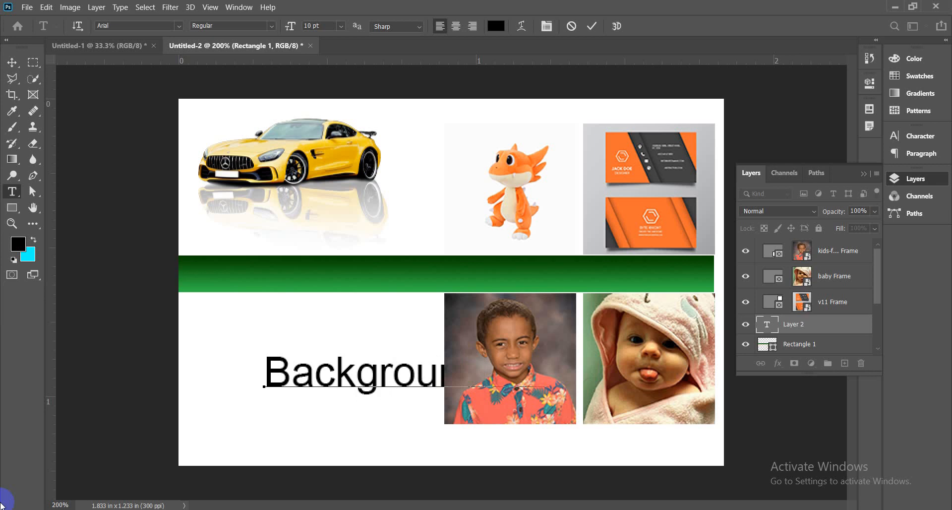
text(nd Remove)
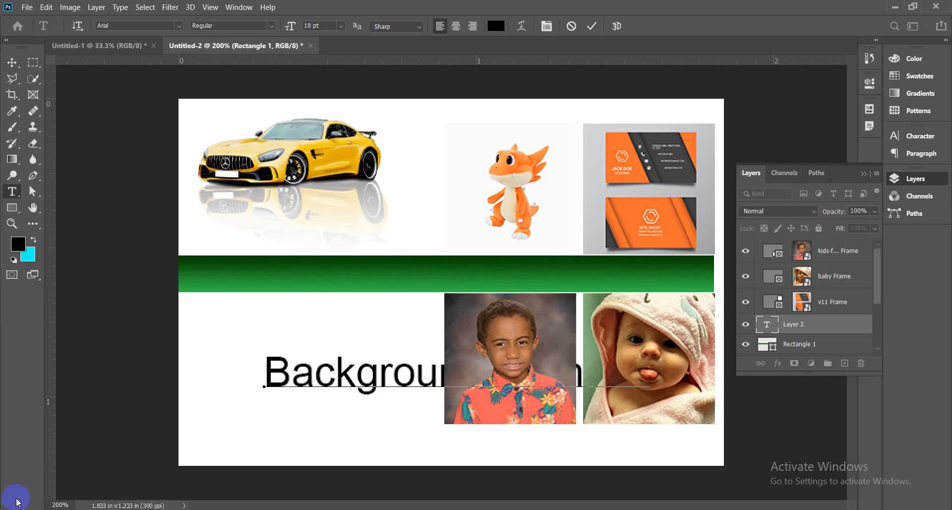
click(12, 62)
drag(323, 375, 310, 273)
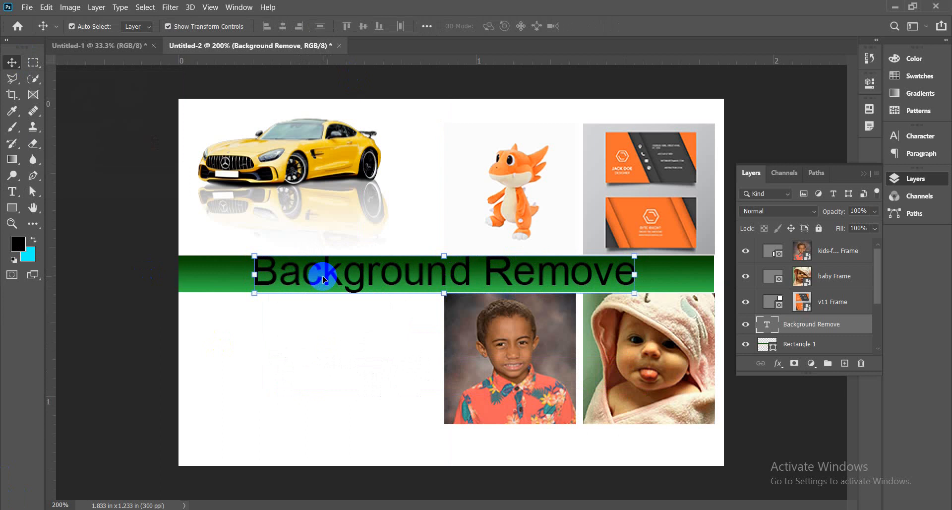
- Change the colour of the whole "Background Remove" text to white ffffff
click(15, 192)
click(352, 283)
triple_click(349, 284)
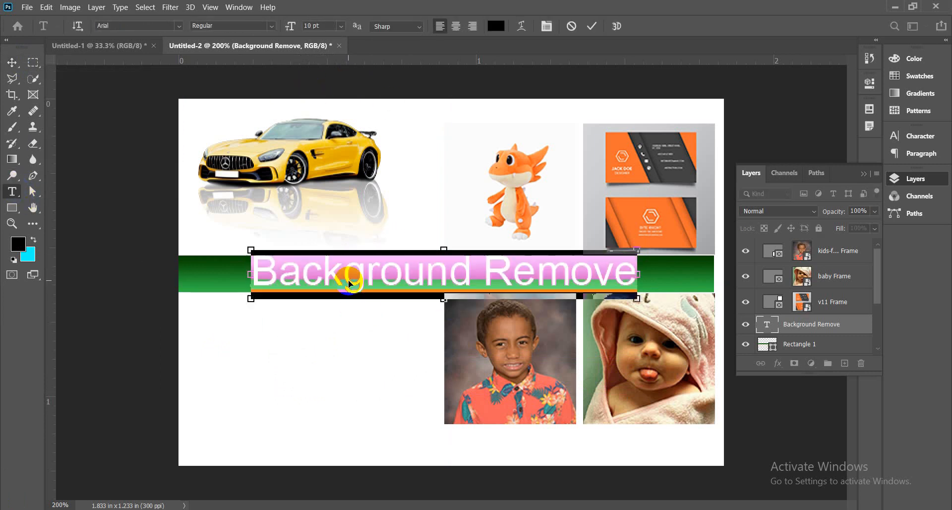
click(635, 75)
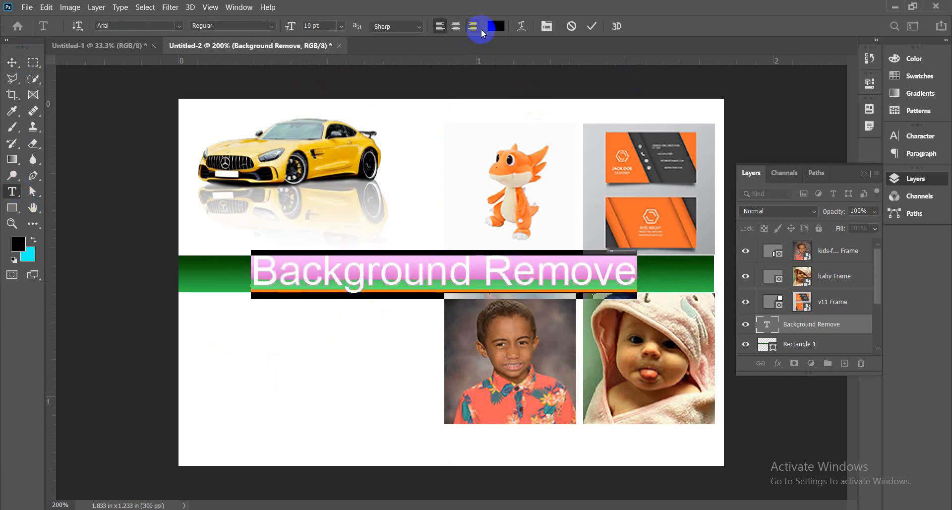
click(495, 26)
drag(530, 238, 506, 214)
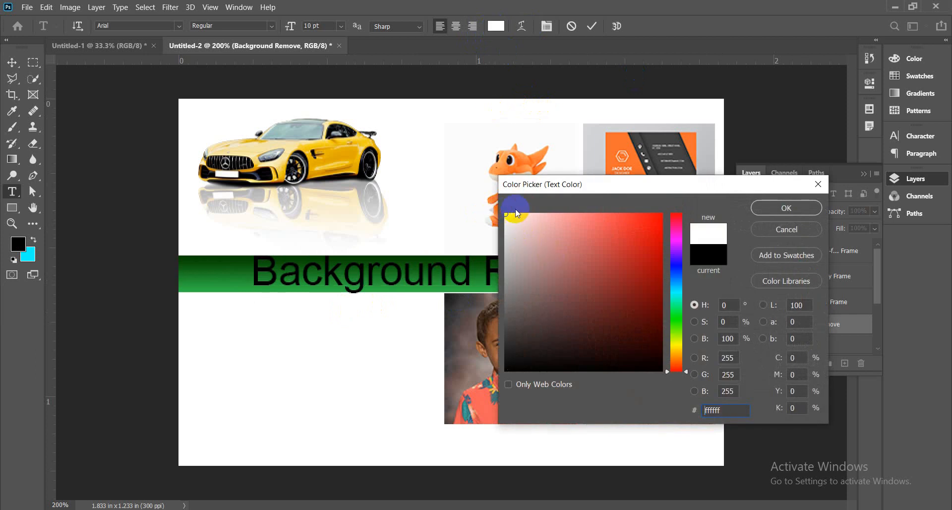
click(787, 209)
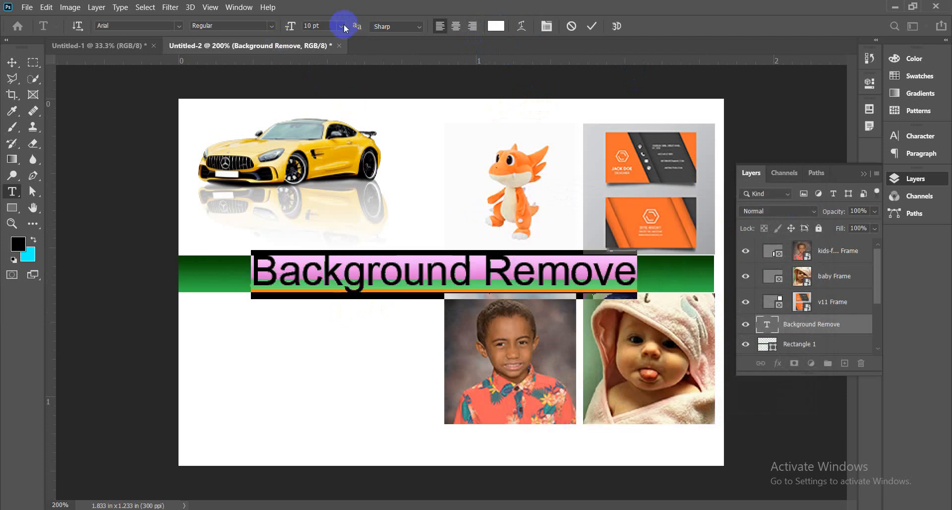
- Set the "Background Remove" text to 8 pt and the Arial Bold style
click(342, 26)
click(336, 63)
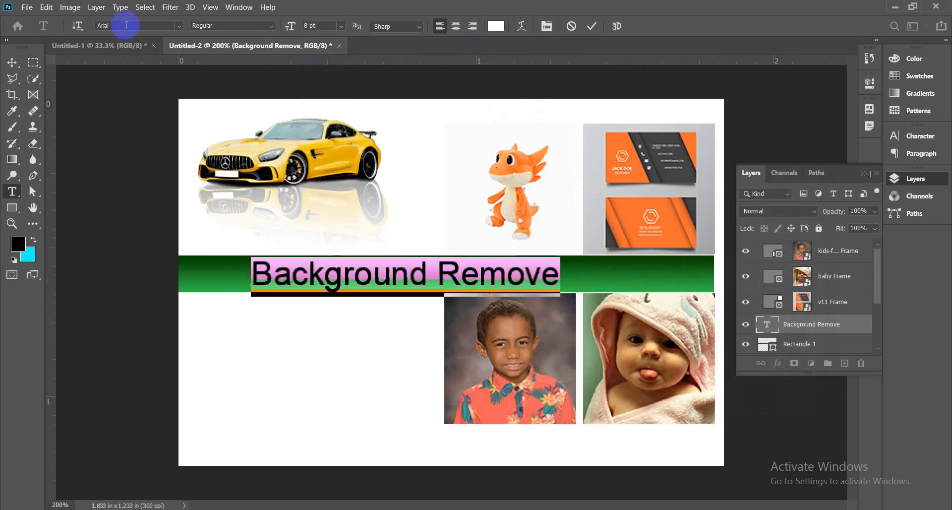
click(179, 26)
click(264, 26)
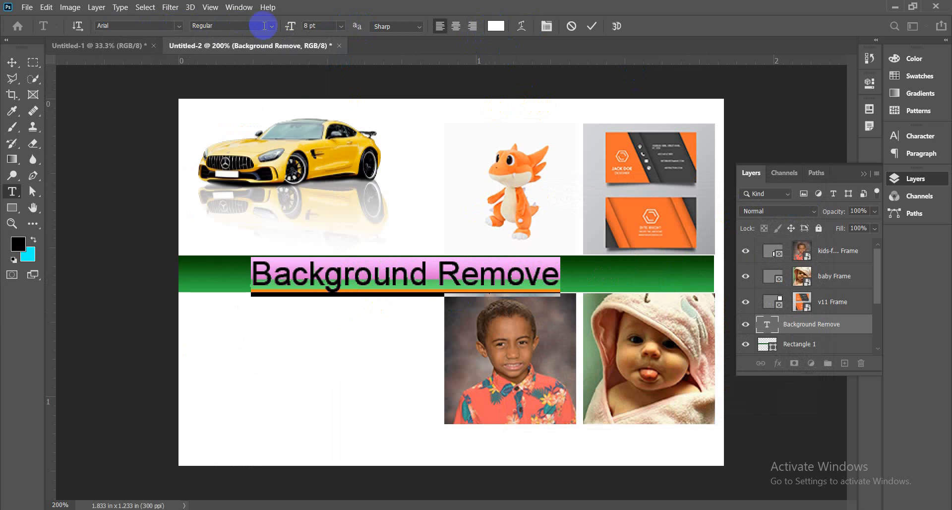
click(267, 25)
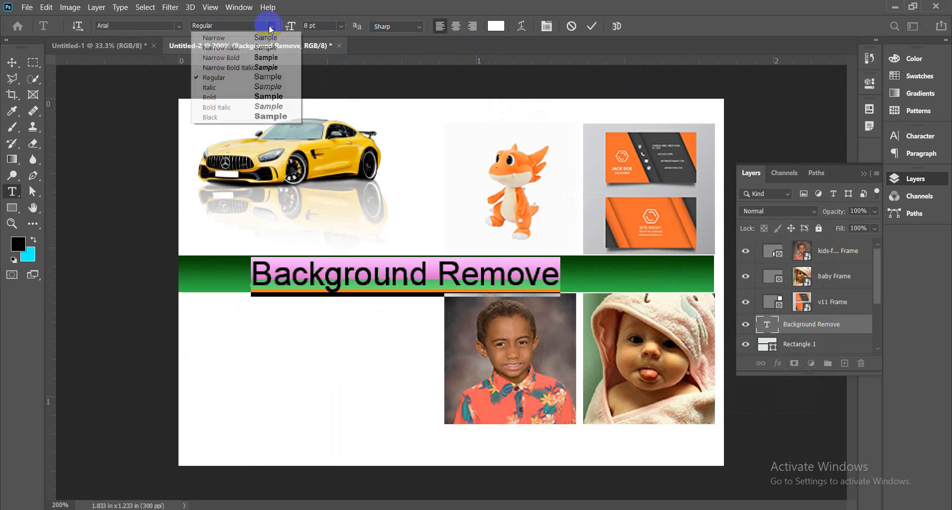
click(258, 97)
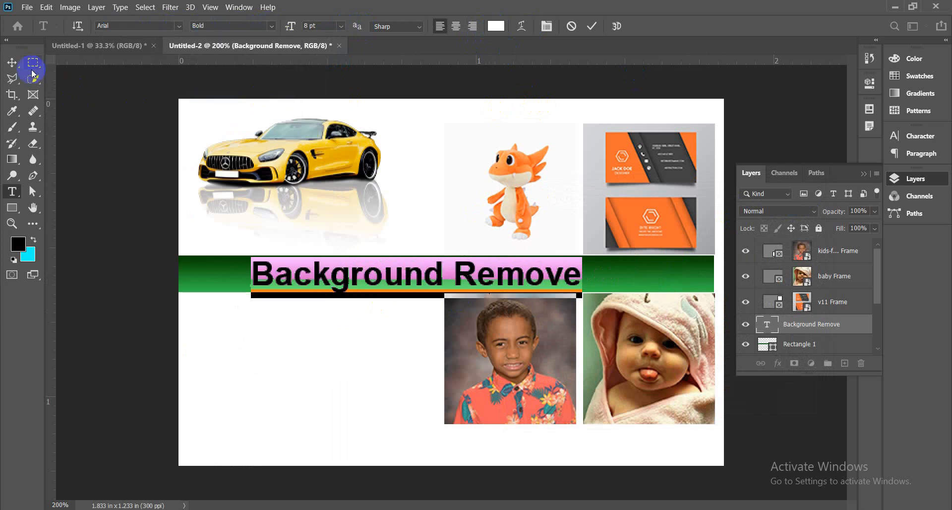
- Move the "Background Remove" text about 0.057 in right and 0.010 in up on the green band, and deselect it
click(12, 63)
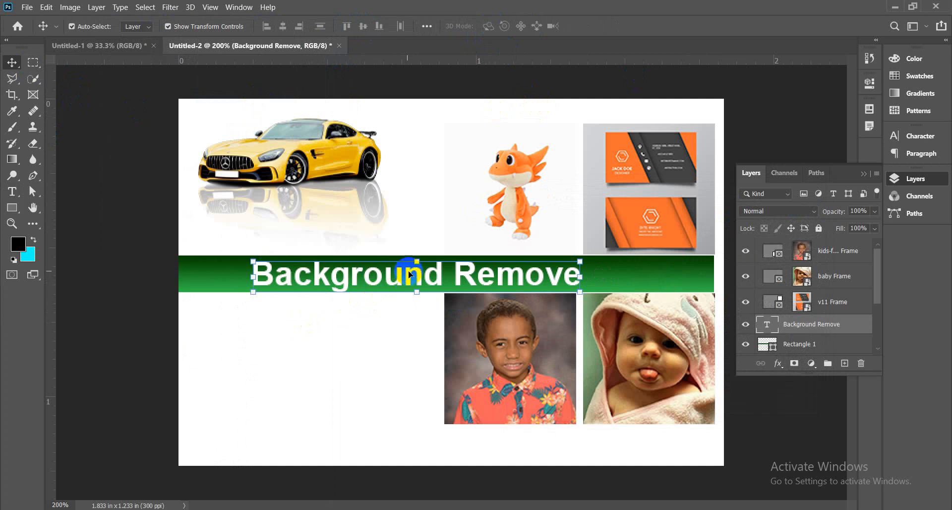
drag(416, 278, 432, 275)
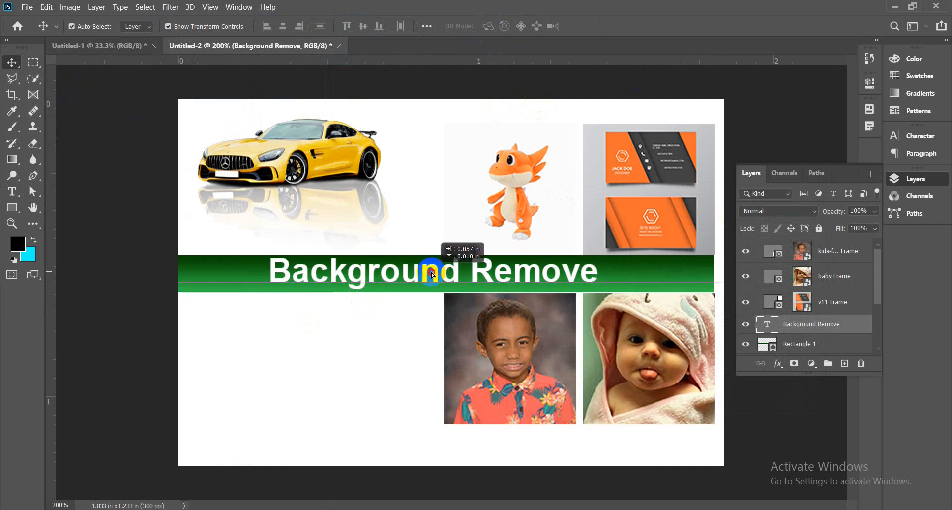
click(375, 346)
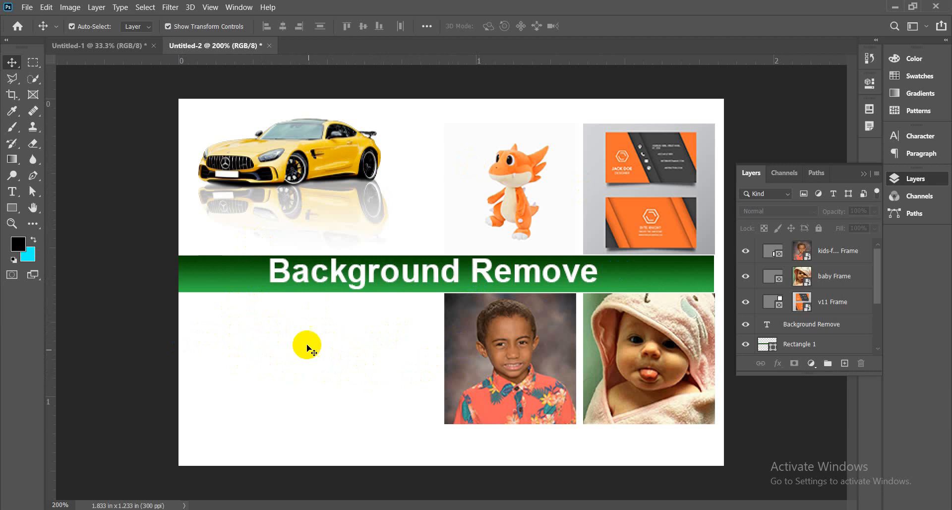
- Place the desktop's 49-499156 satisfaction guarantee emblem over the green band's left end, scaled to 2.70%
click(896, 7)
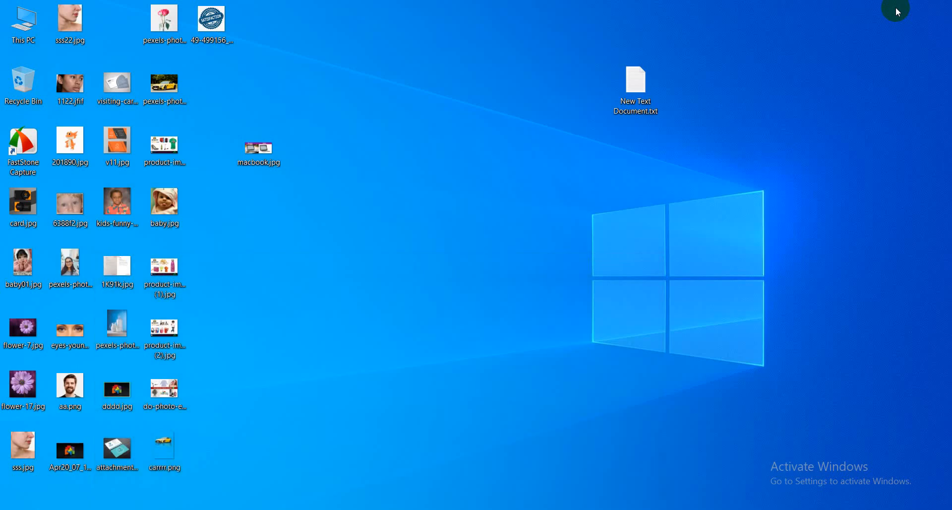
drag(211, 19, 266, 353)
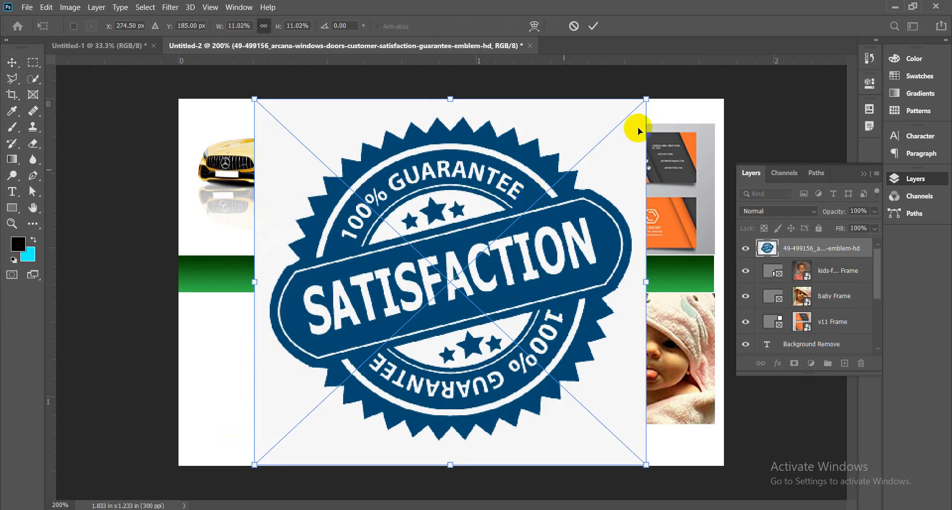
drag(648, 95, 385, 292)
drag(323, 390, 282, 358)
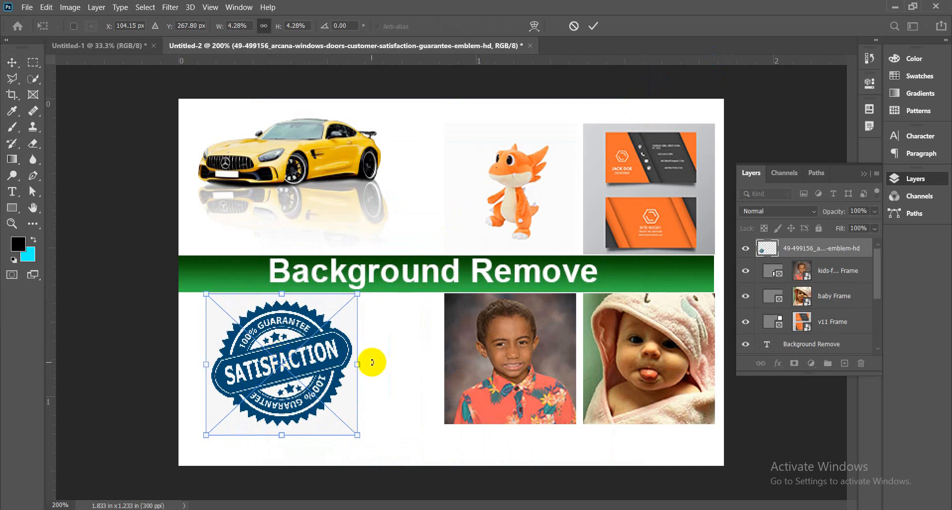
drag(357, 363, 220, 273)
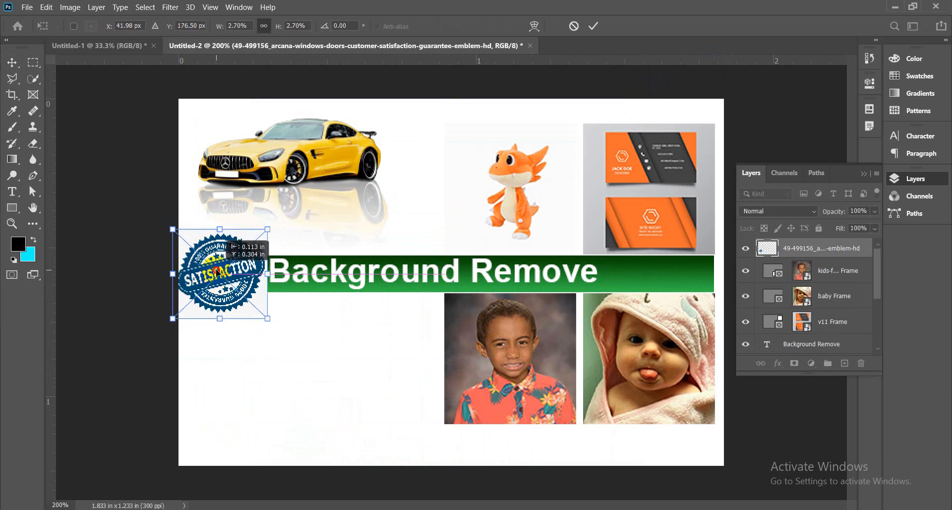
click(212, 323)
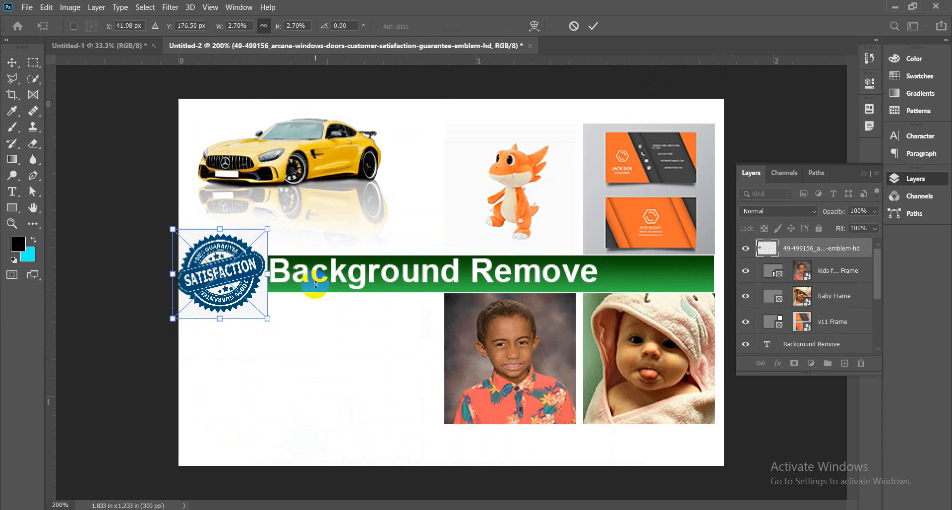
click(314, 347)
- Nudge the "Background Remove" text right along the green band, towards the middle of the part beside the satisfaction emblem
click(314, 272)
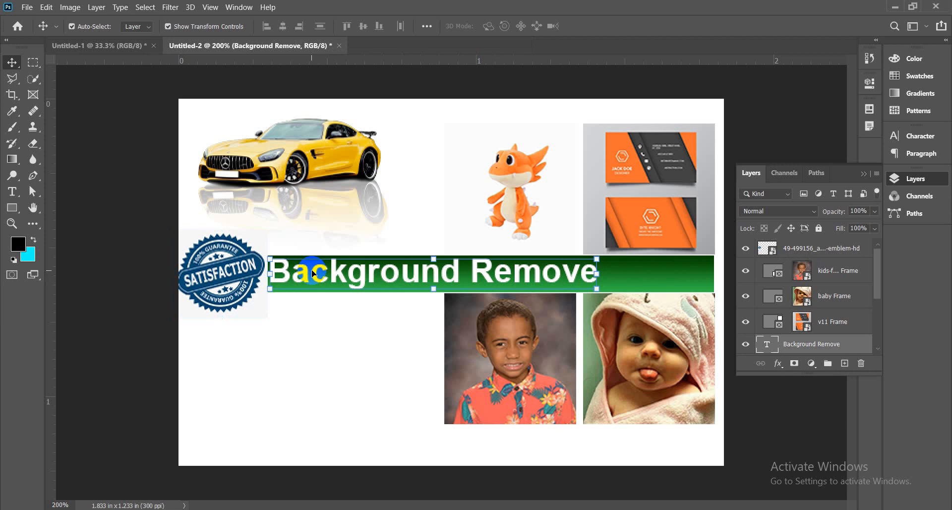
key(Right)
key(Right)
key(Right)
key(Right)
key(Right)
key(Right)
key(Right)
key(Right)
key(Right)
key(Right)
key(Right)
key(Right)
key(Right)
key(Right)
key(Right)
key(Right)
key(Right)
key(Right)
key(Right)
key(Right)
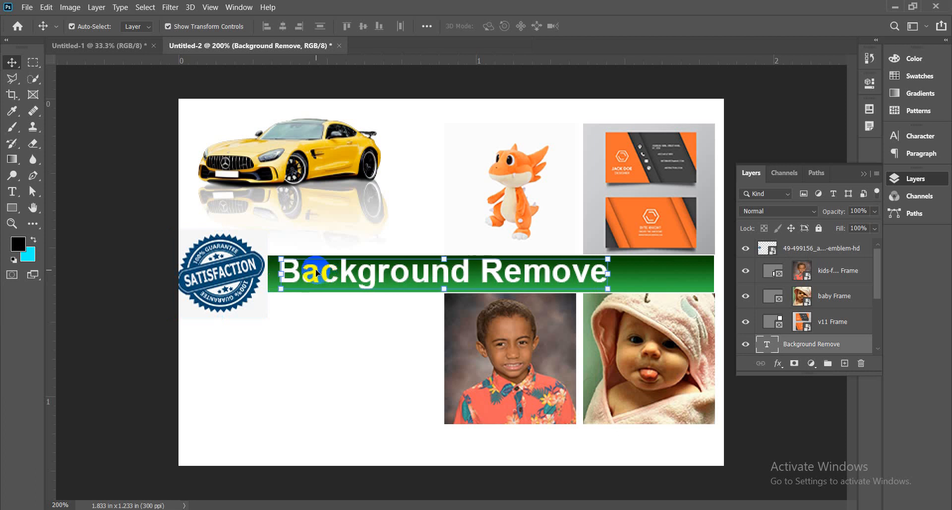
key(Right)
key(Right)
key(Right)
key(Right)
key(Right)
key(Right)
key(Right)
key(Right)
key(Right)
key(Right)
key(Right)
key(Right)
key(Right)
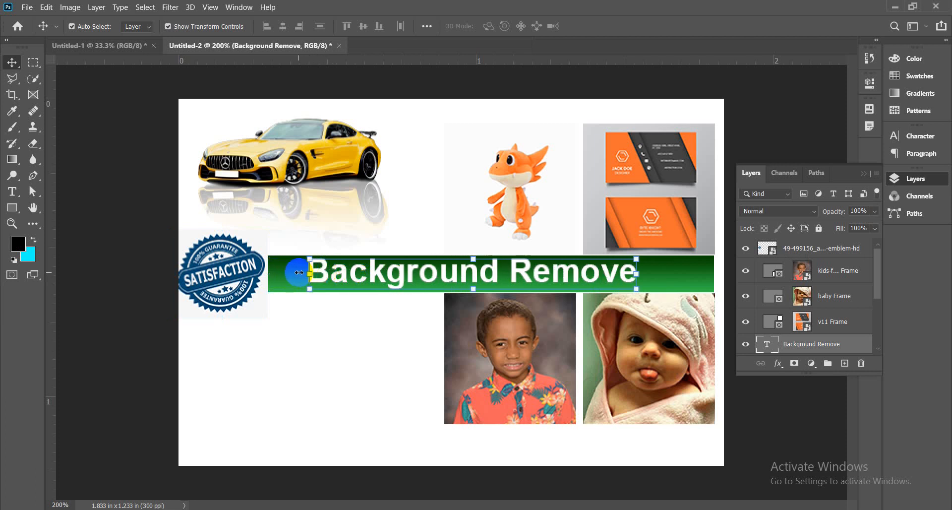
key(Right)
key(Right)
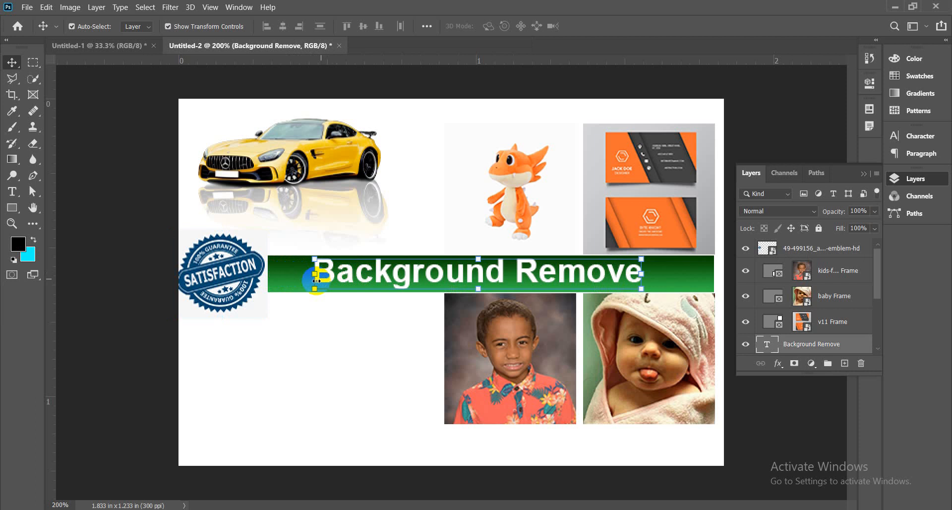
click(272, 350)
click(227, 290)
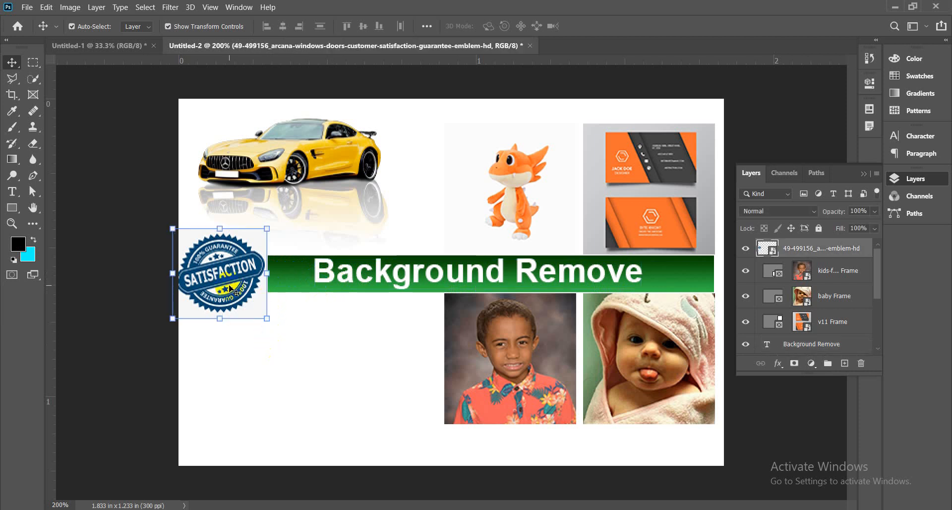
click(259, 352)
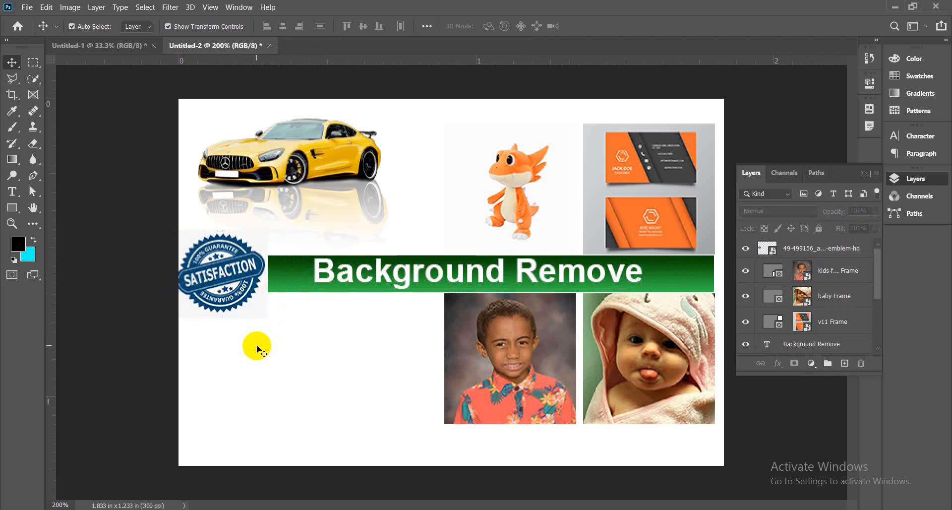
- Move the framed boy photo into the empty area below the green band, and deselect it
click(456, 342)
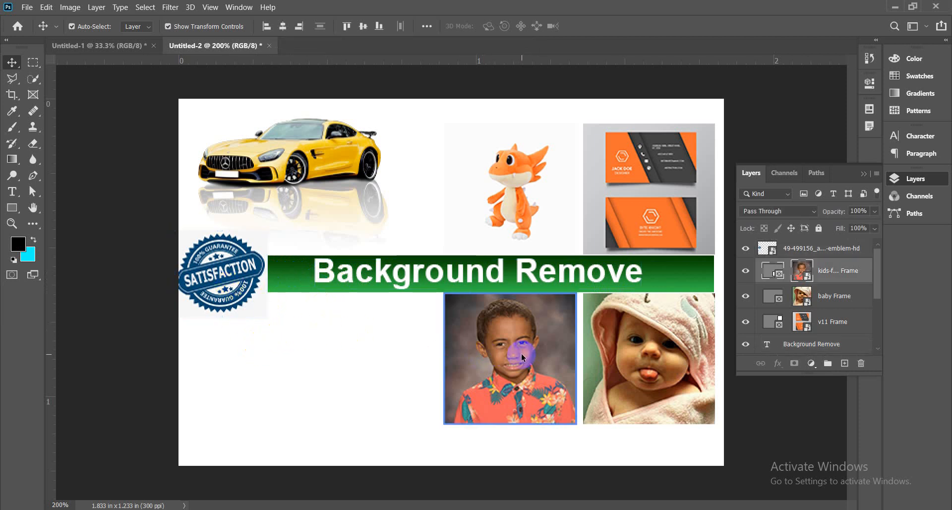
drag(522, 353, 359, 370)
click(463, 364)
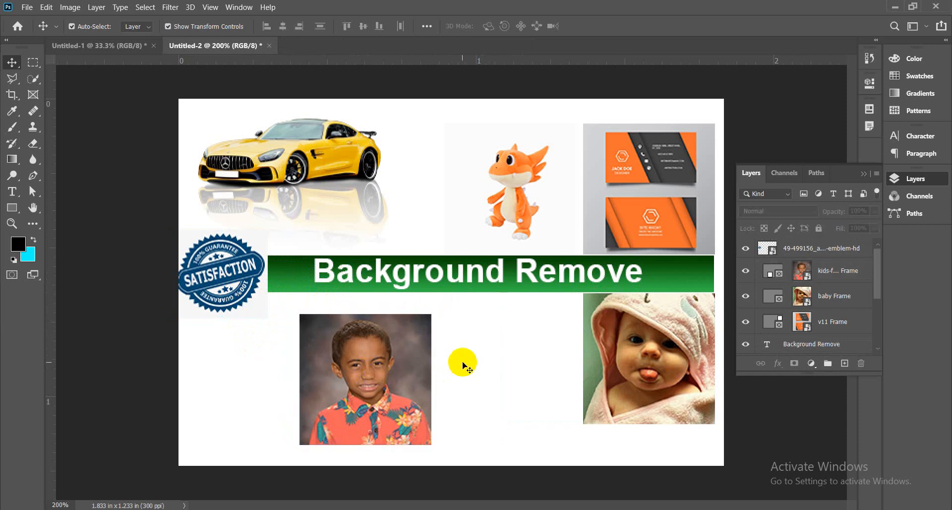
- Draw a black rectangle of 139 × 138 px over the boy's photo, slightly overlapping all four of its edges
key(ctrl+plus)
key(ctrl+plus)
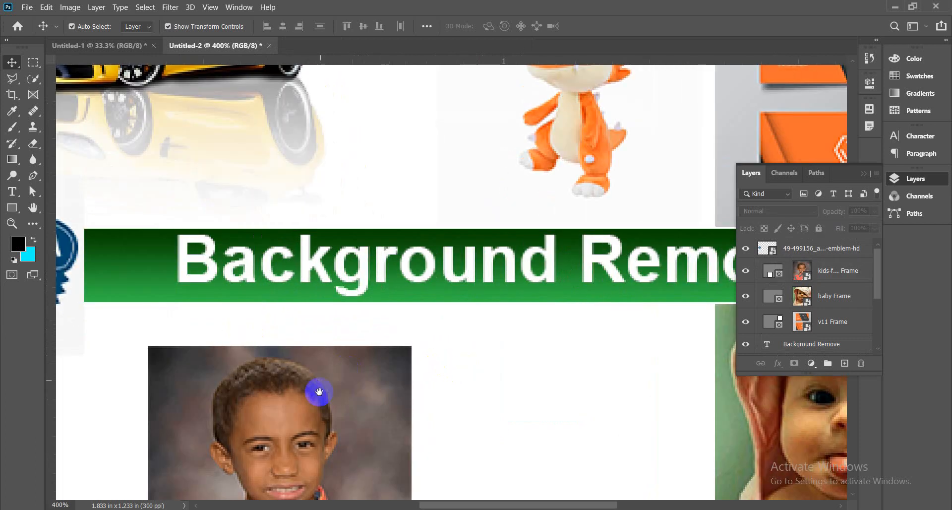
drag(319, 391, 474, 190)
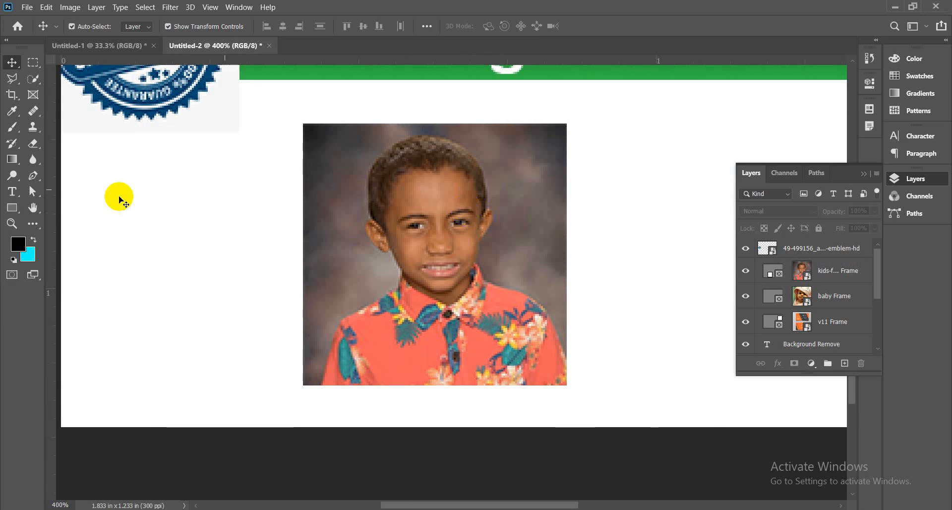
click(12, 223)
click(12, 207)
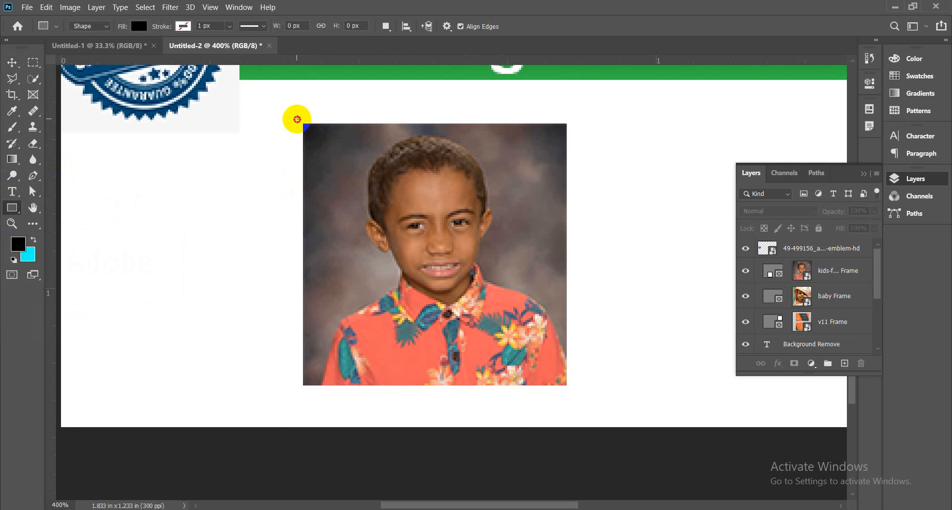
drag(297, 119, 573, 390)
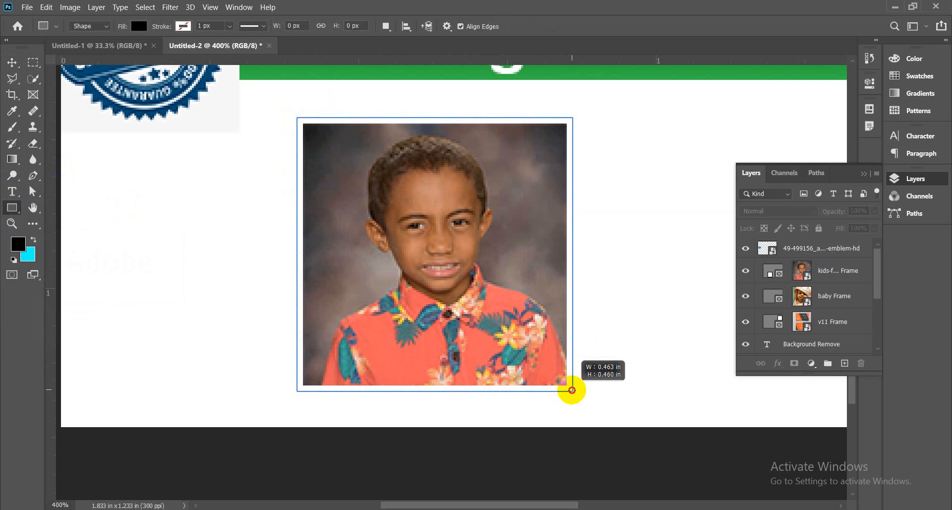
drag(572, 390, 572, 391)
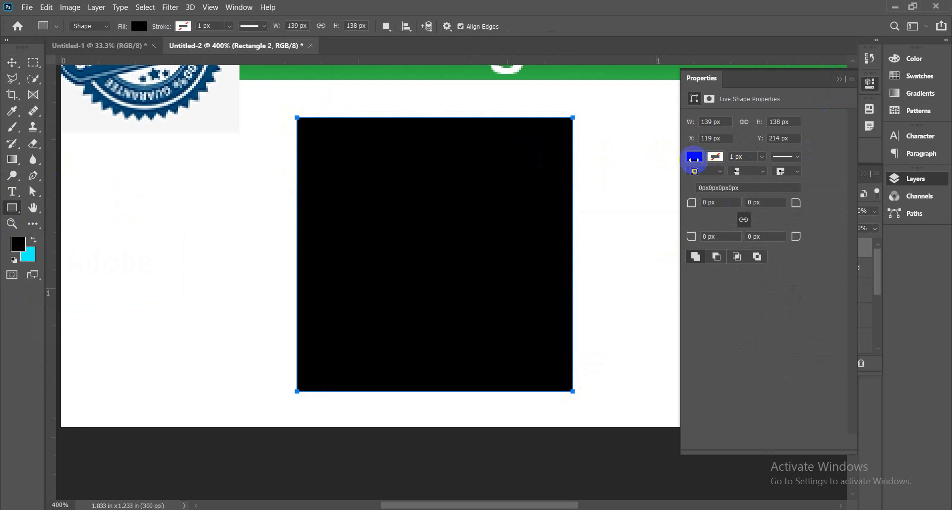
click(839, 79)
click(804, 323)
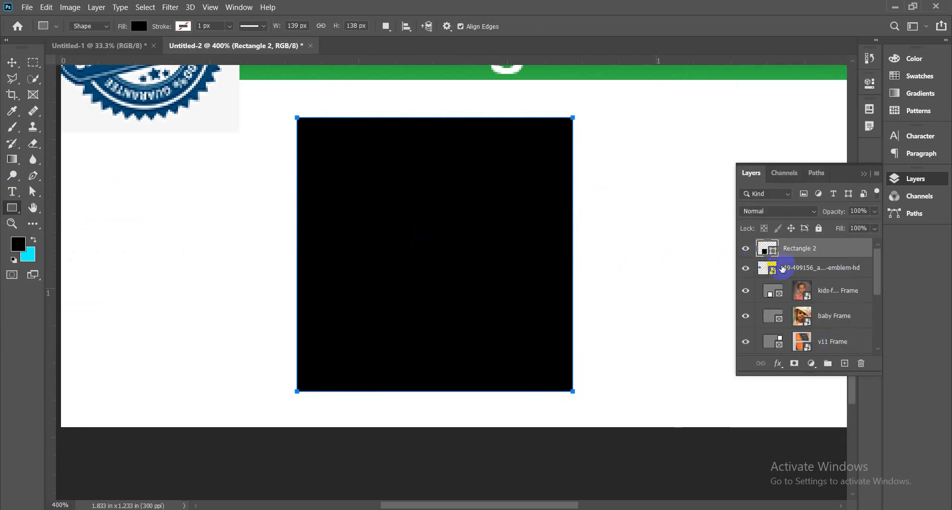
- Reorder the black rectangle's layer directly beneath the boy photo's frame so it forms a border
drag(799, 249, 835, 295)
click(835, 294)
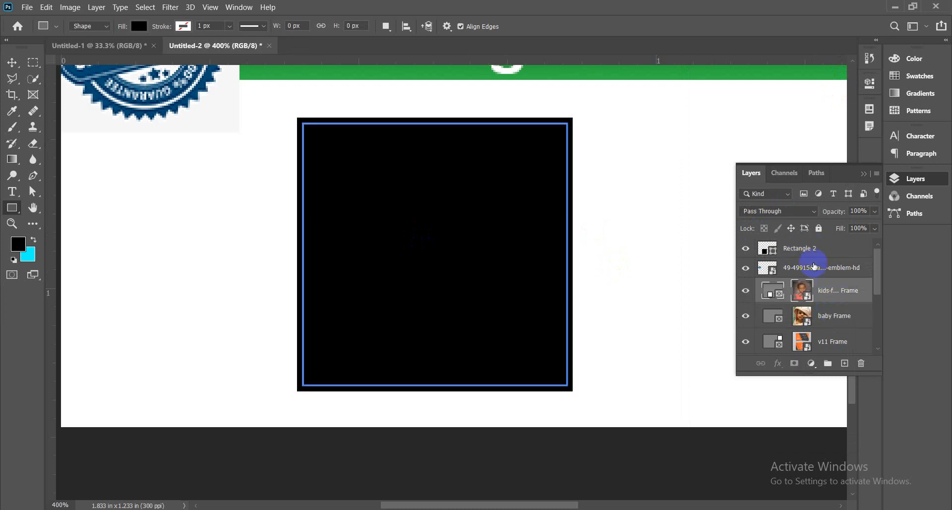
drag(798, 249, 813, 307)
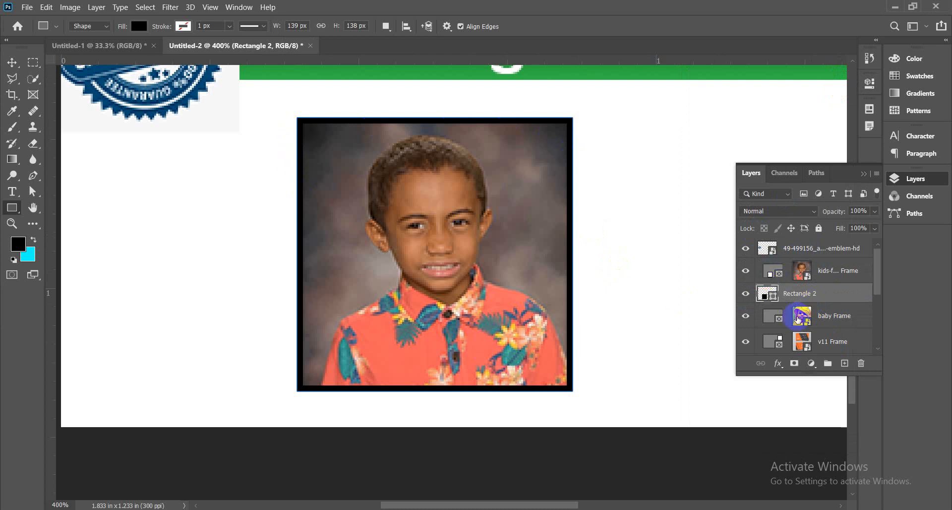
double_click(766, 296)
click(661, 214)
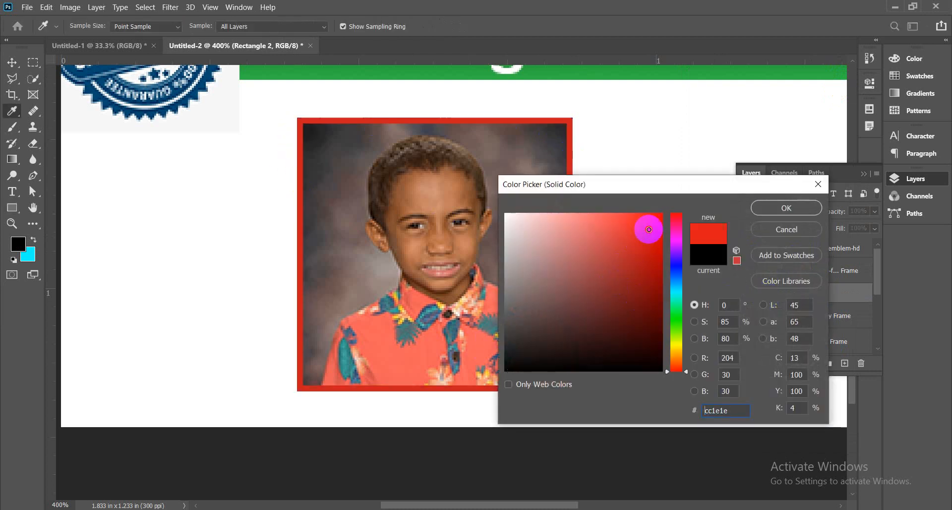
click(676, 323)
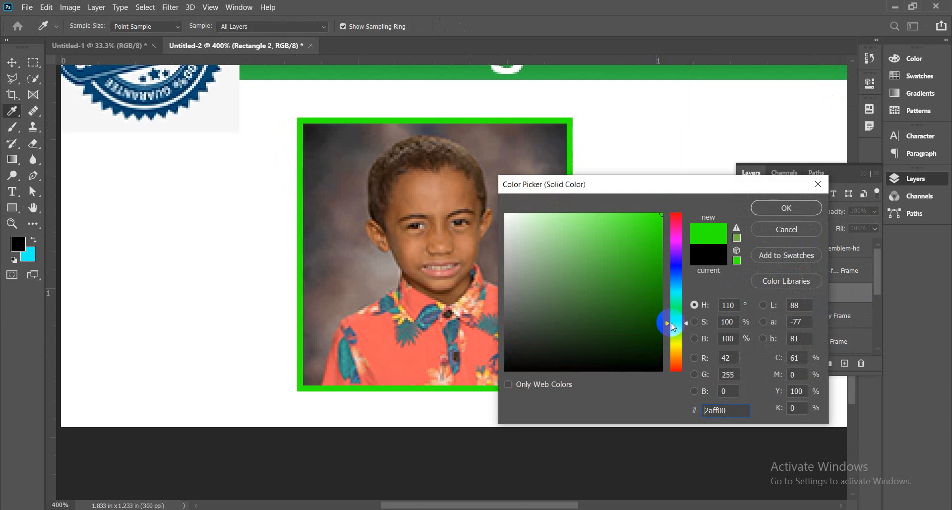
click(492, 267)
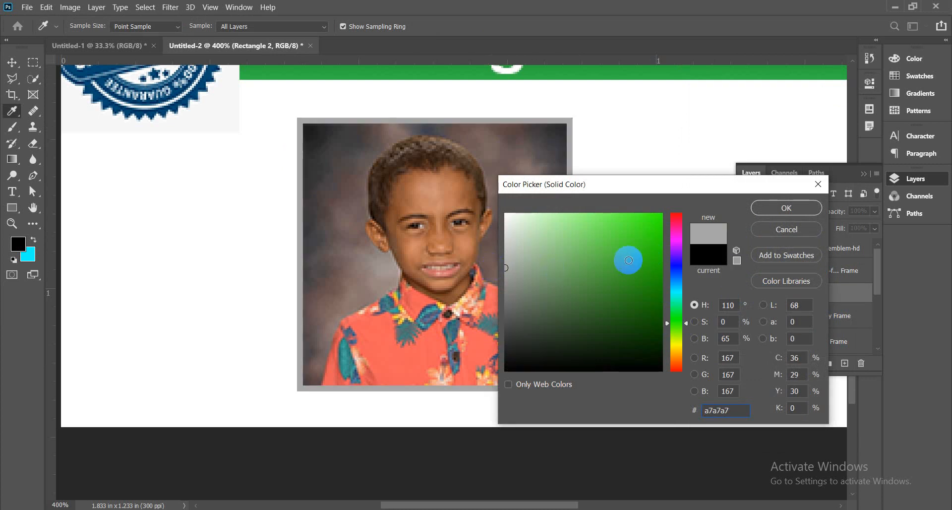
drag(629, 259, 662, 216)
drag(656, 282, 664, 262)
click(787, 228)
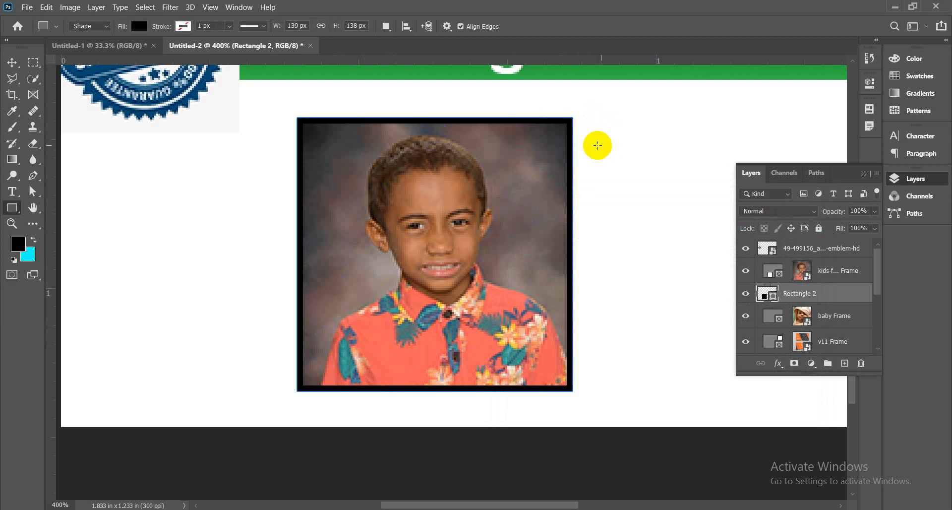
click(13, 64)
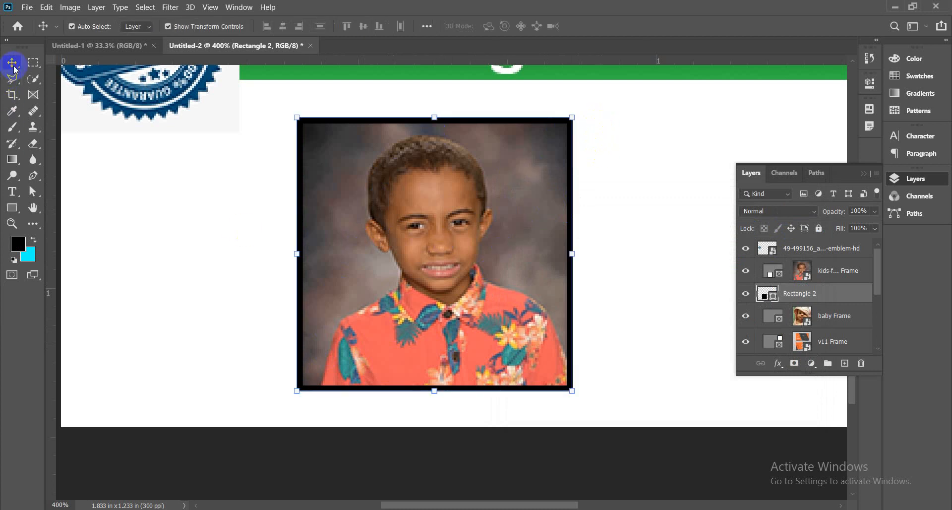
click(275, 287)
click(421, 278)
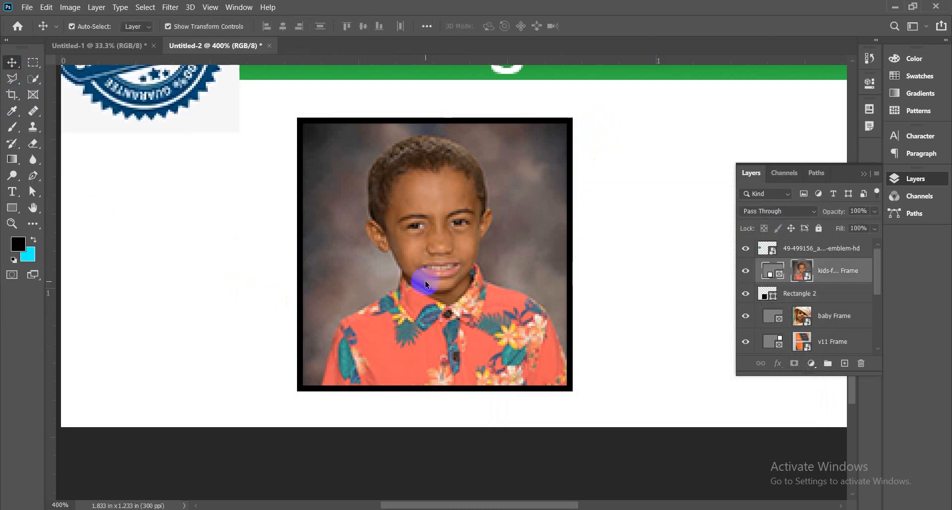
click(232, 276)
click(404, 272)
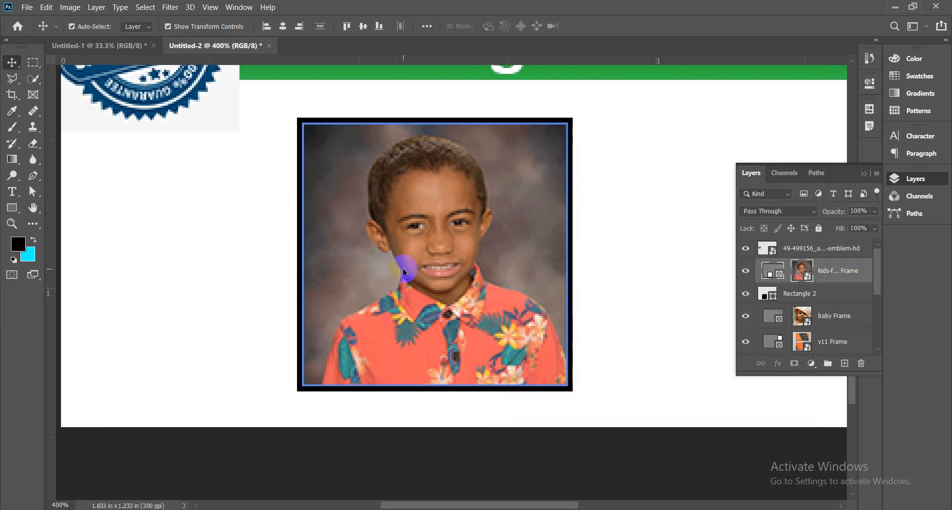
click(33, 94)
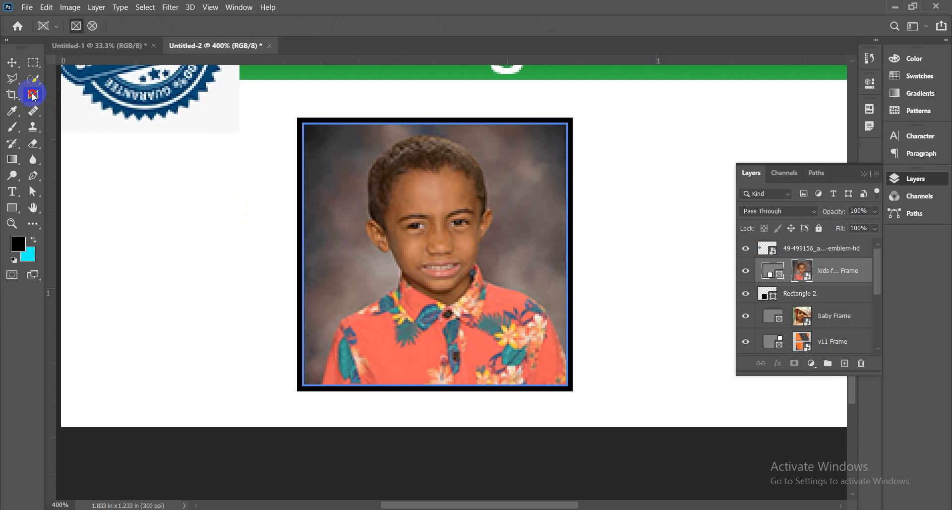
click(12, 62)
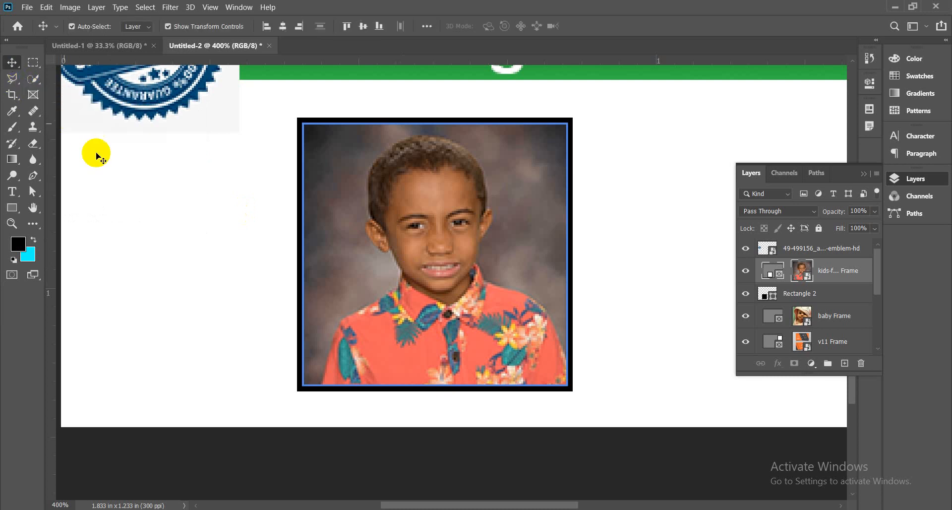
- Delete the framed boy photo and the black rectangle behind it
click(133, 208)
click(306, 238)
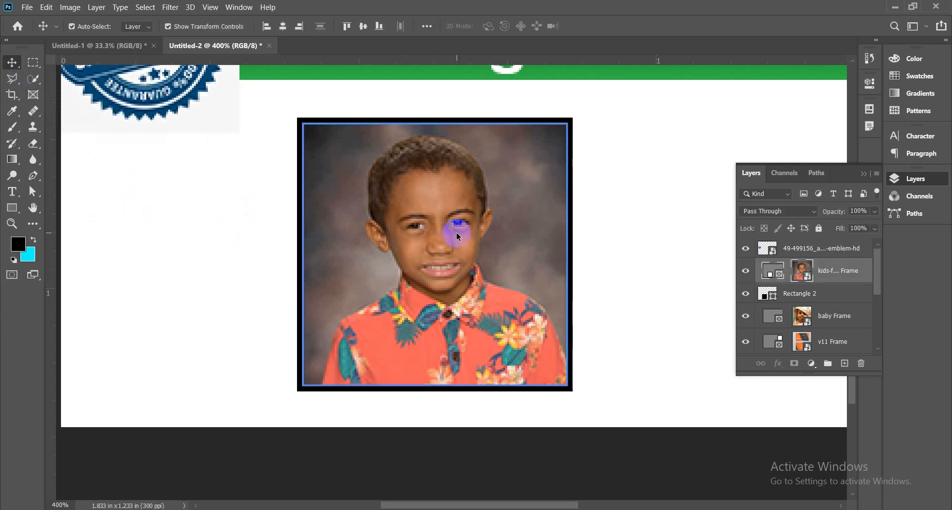
key(Delete)
key(Delete)
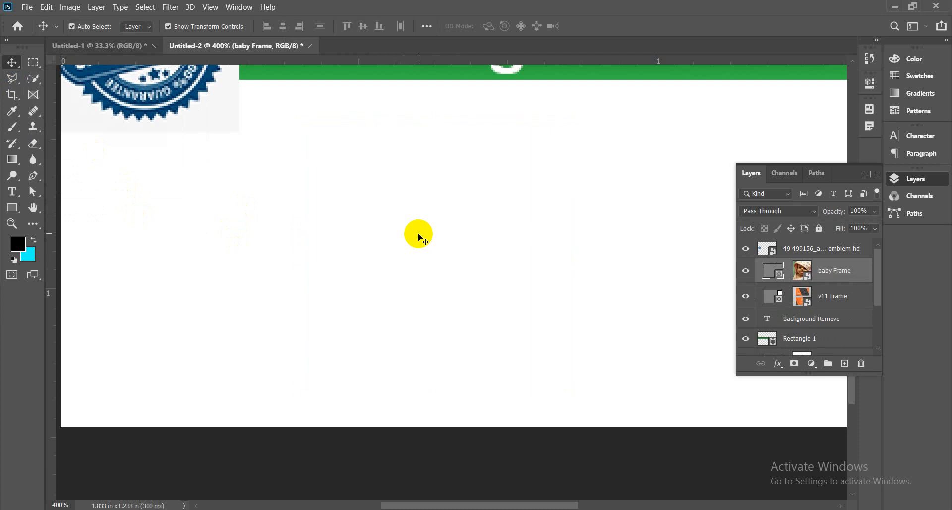
- Draw a rectangular frame about 0.36 in wide below the green band and fill it with the desktop's 49-499156 satisfaction emblem
click(12, 160)
click(34, 95)
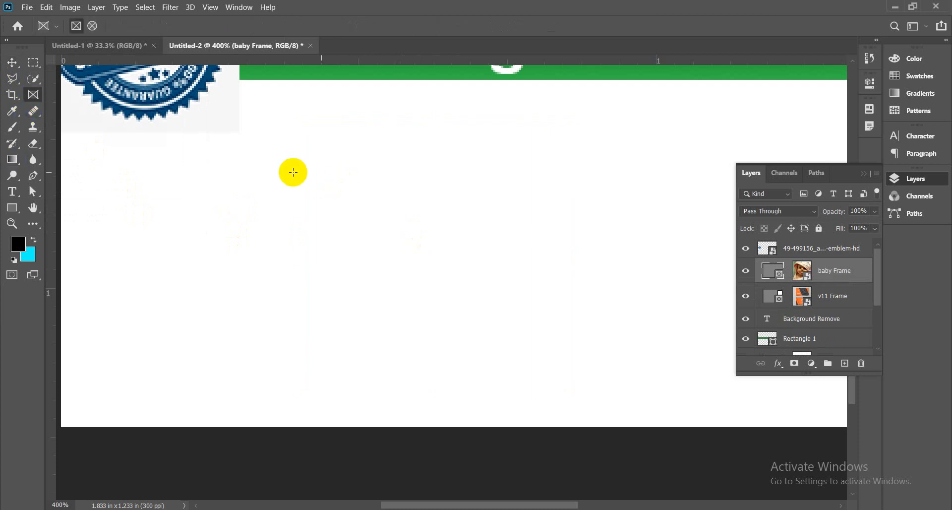
drag(265, 167, 481, 361)
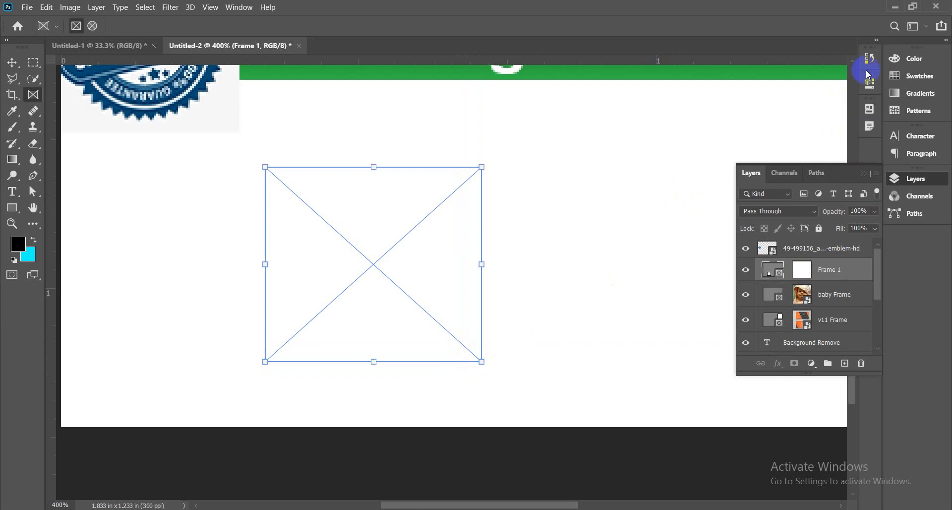
click(895, 7)
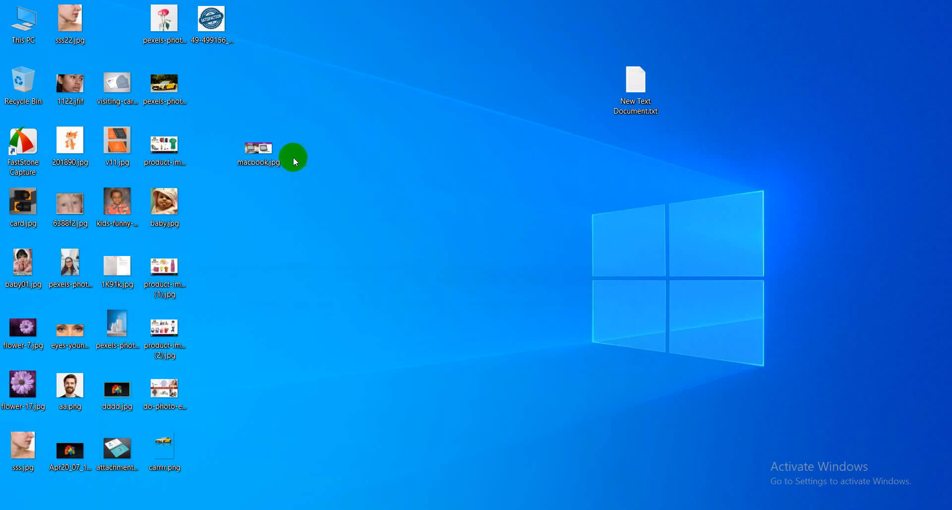
drag(214, 23, 370, 258)
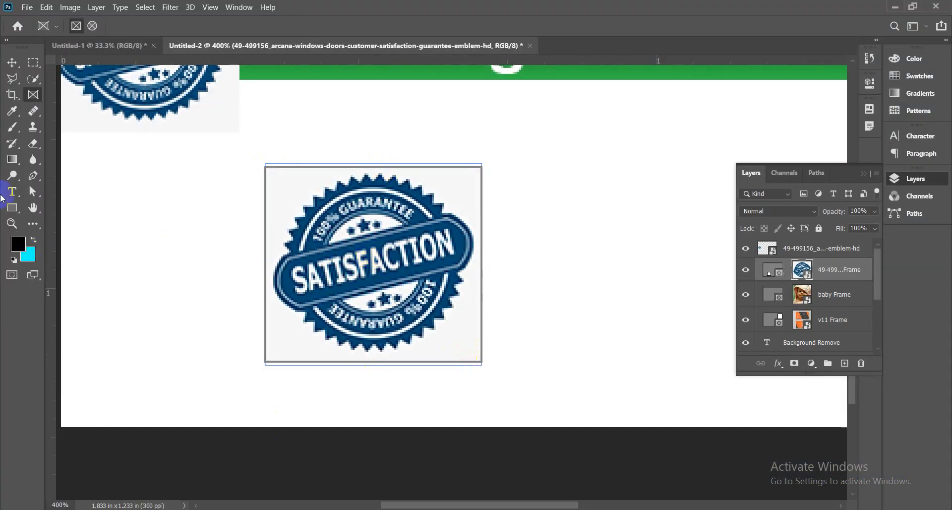
- View the framed satisfaction emblem's smart object contents in their own document, and return to the gig image
click(870, 85)
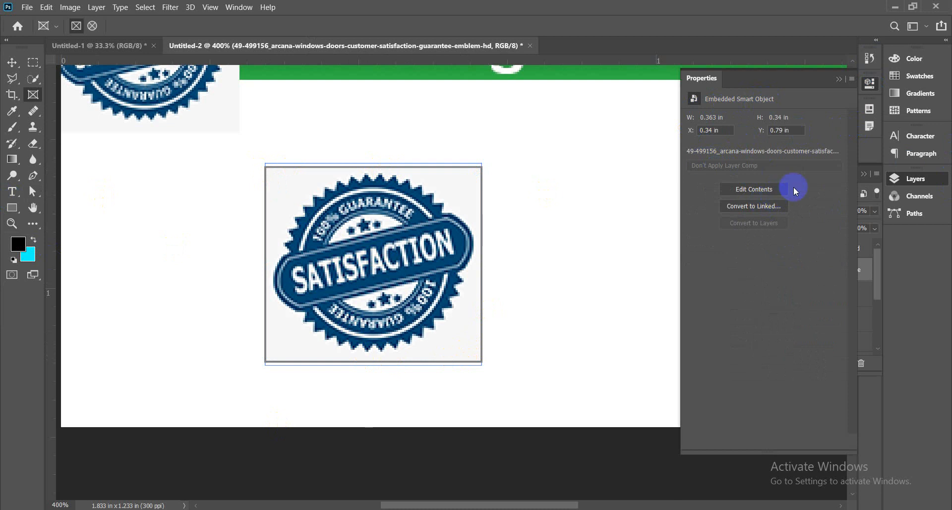
click(777, 190)
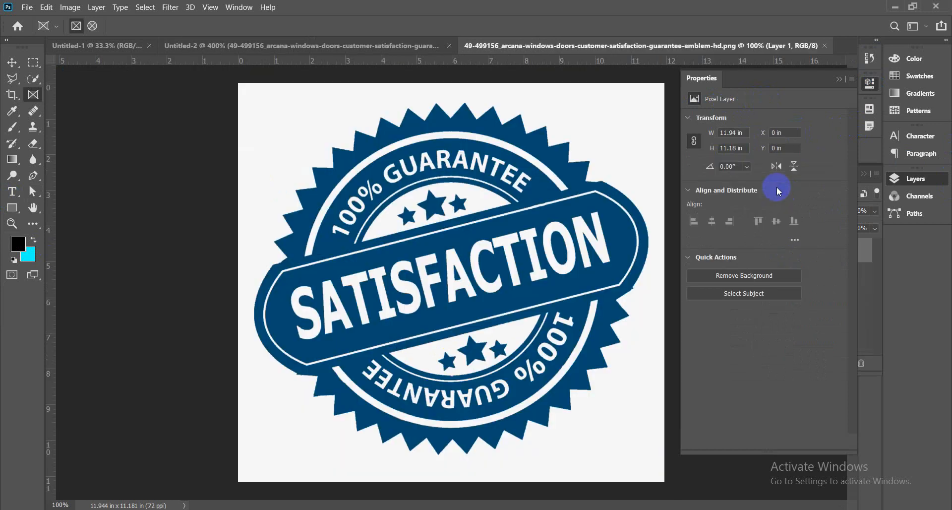
click(825, 45)
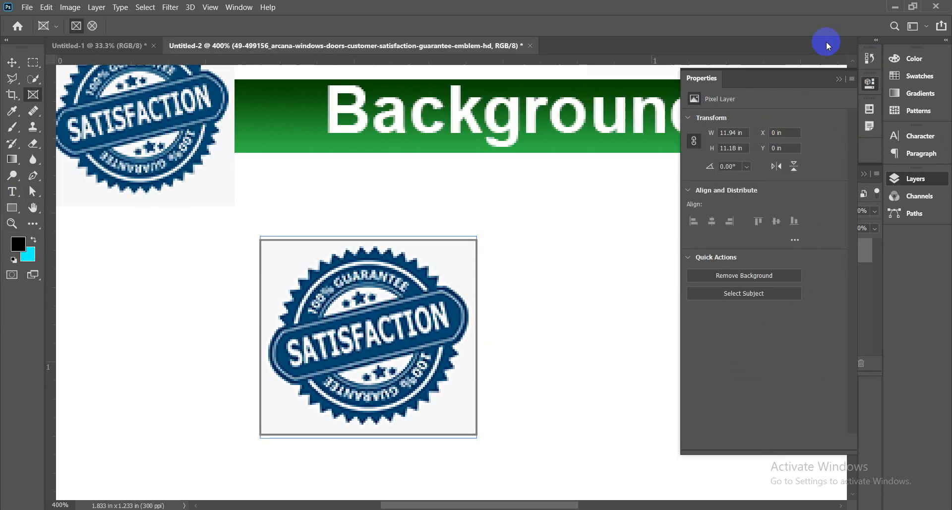
click(839, 78)
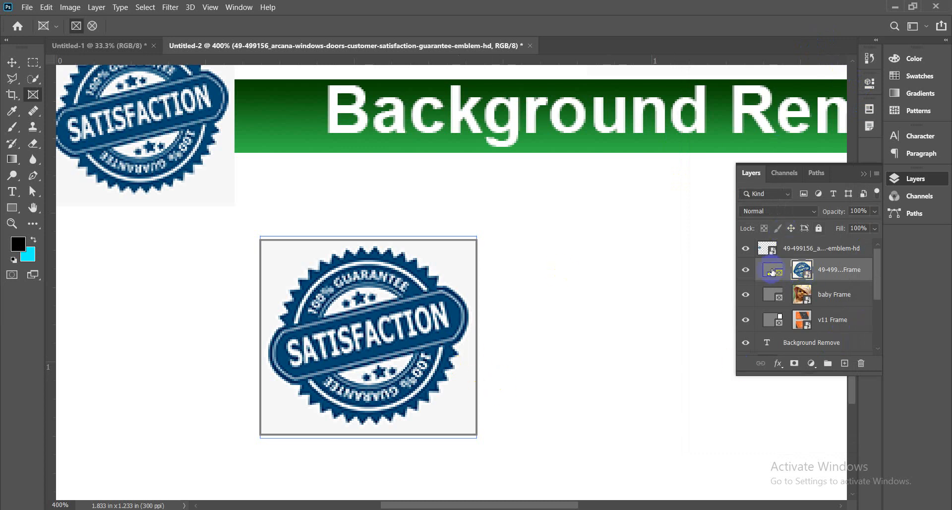
- View the smart object properties of the framed satisfaction emblem
click(770, 271)
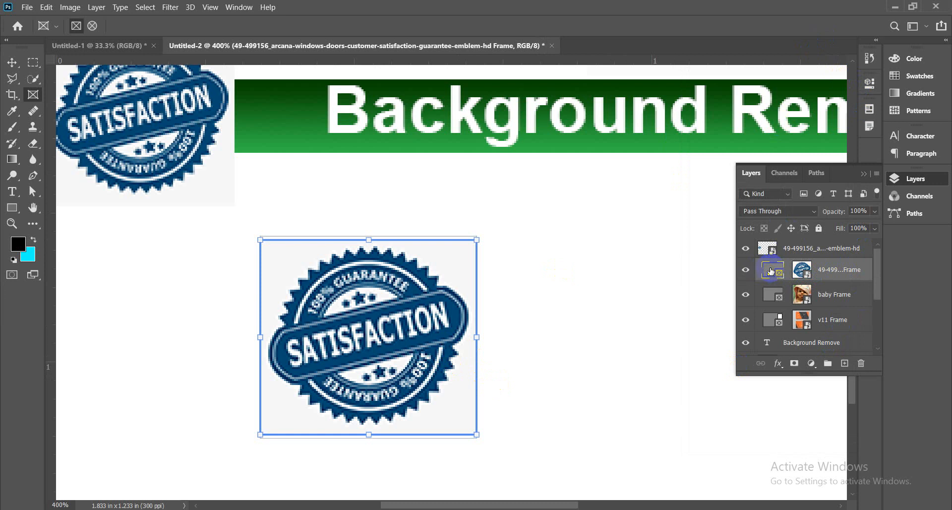
click(771, 270)
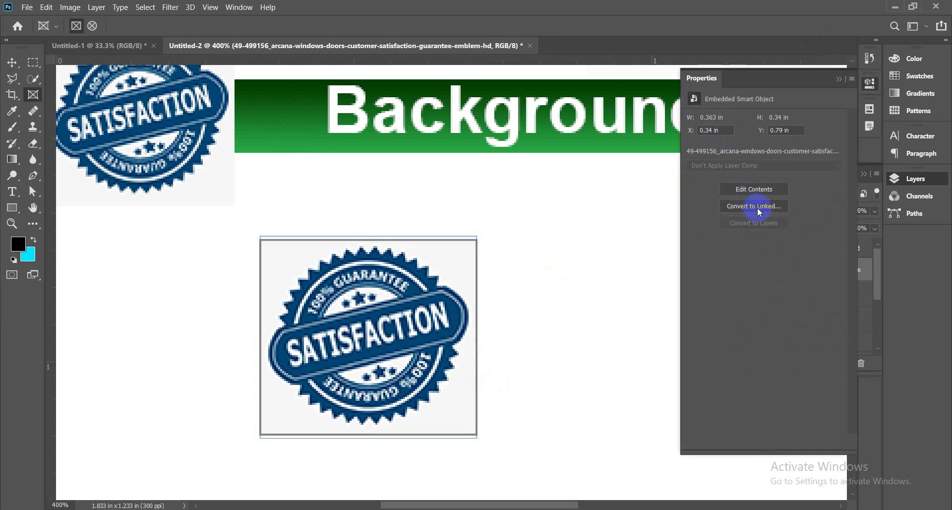
click(838, 79)
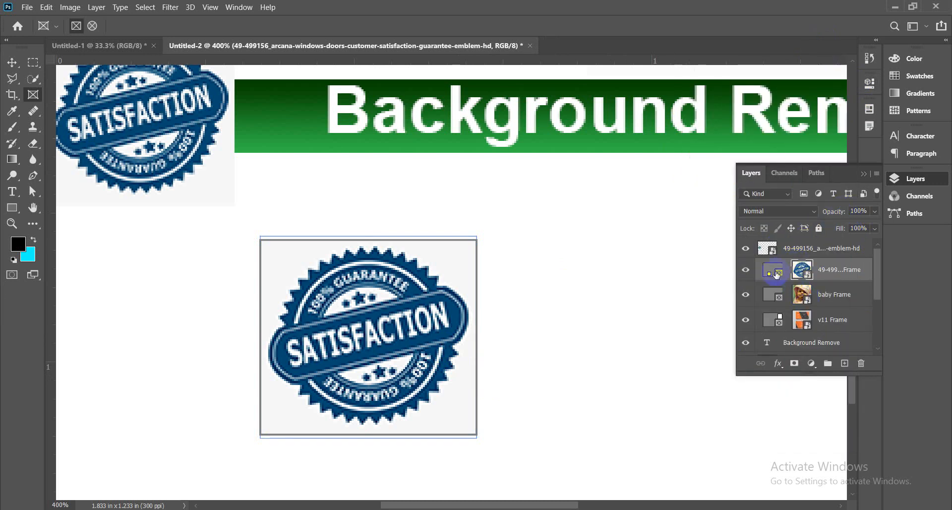
- Try a stroke layer effect on the satisfaction emblem's frame, keeping the emblem in view
right_click(830, 271)
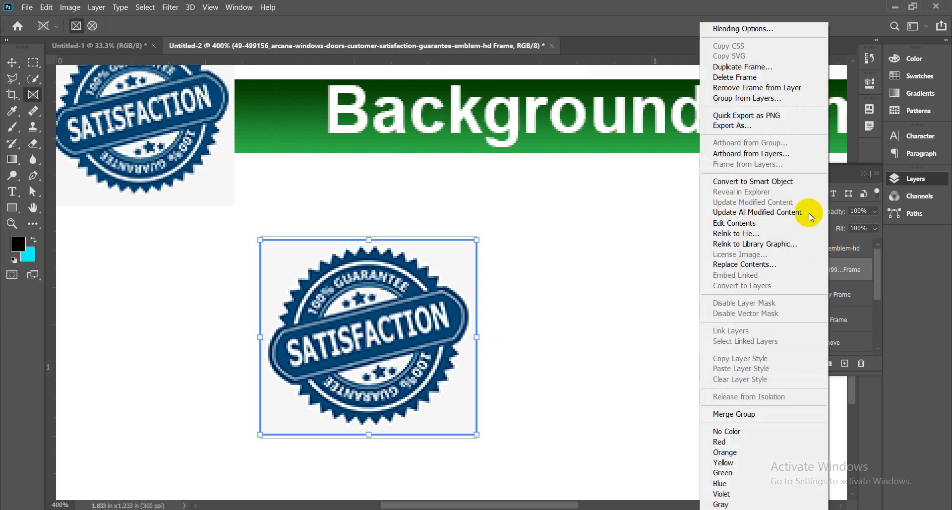
click(756, 29)
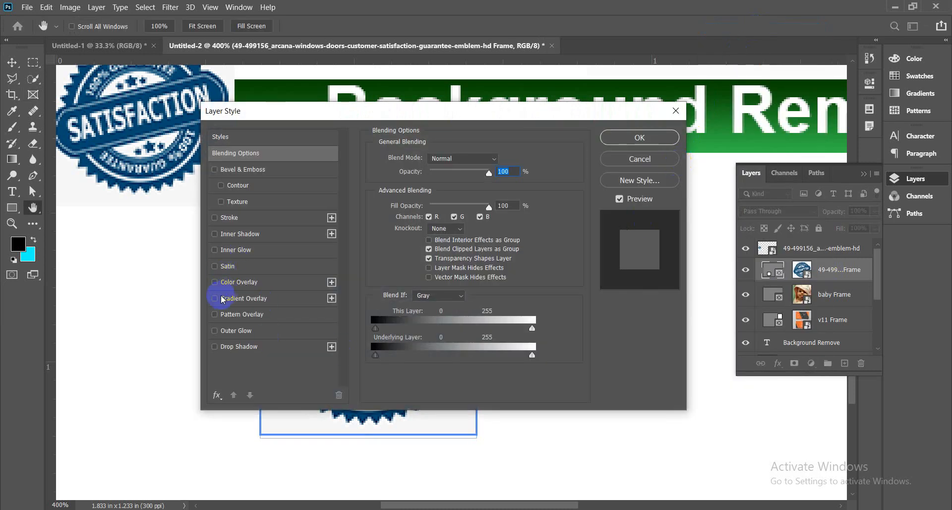
click(215, 219)
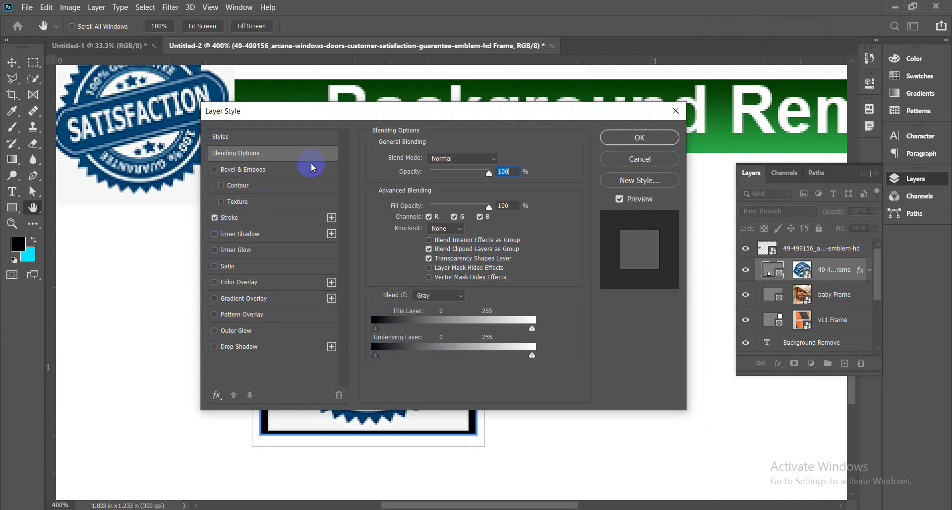
mouse_move(328, 113)
mouse_down()
mouse_move(866, 97)
mouse_move(682, 105)
mouse_up()
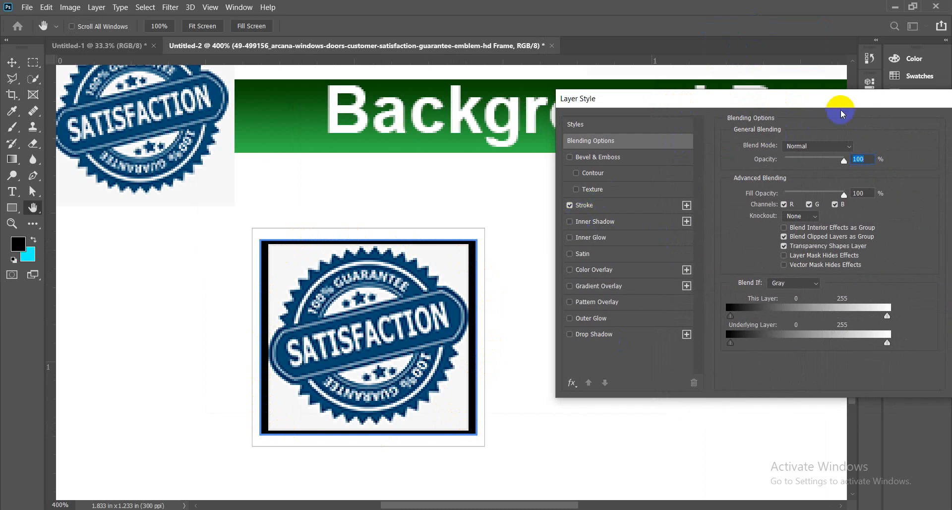
drag(833, 99, 812, 95)
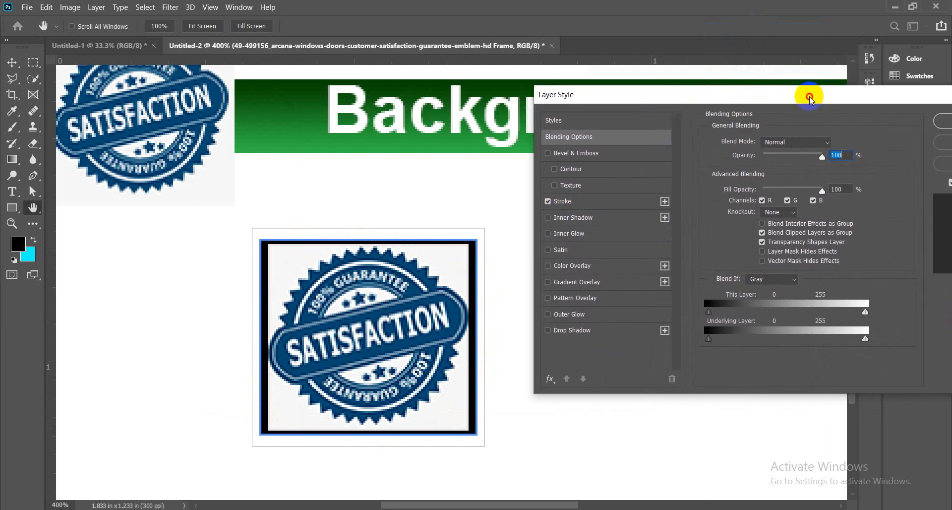
- Try red, green and the emblem's own blue (004d73) as the frame's 4 px inside stroke colour, and discard the layer style
click(566, 202)
click(726, 238)
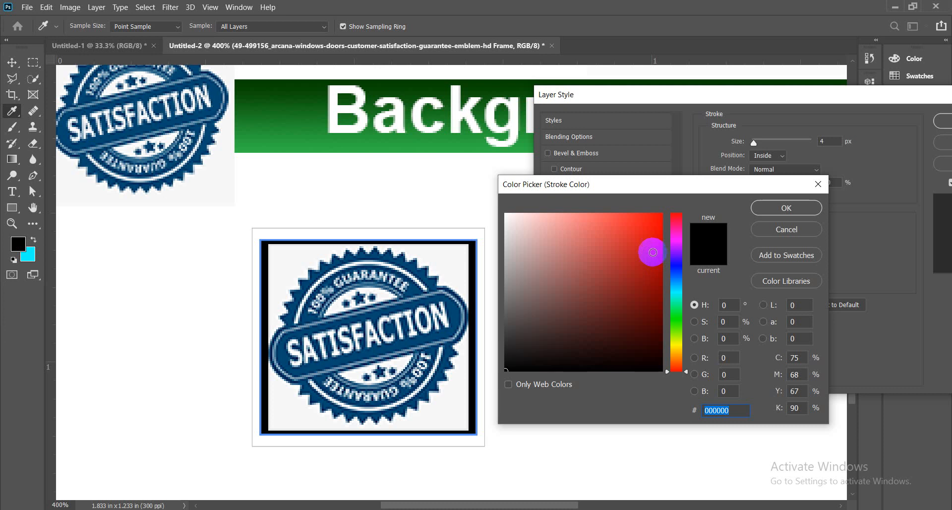
drag(650, 250, 680, 206)
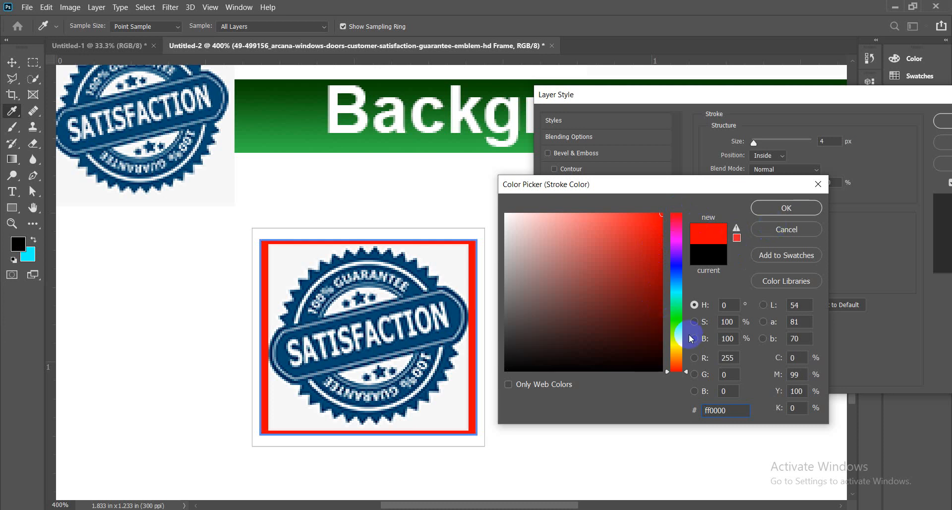
click(677, 323)
drag(655, 286, 654, 261)
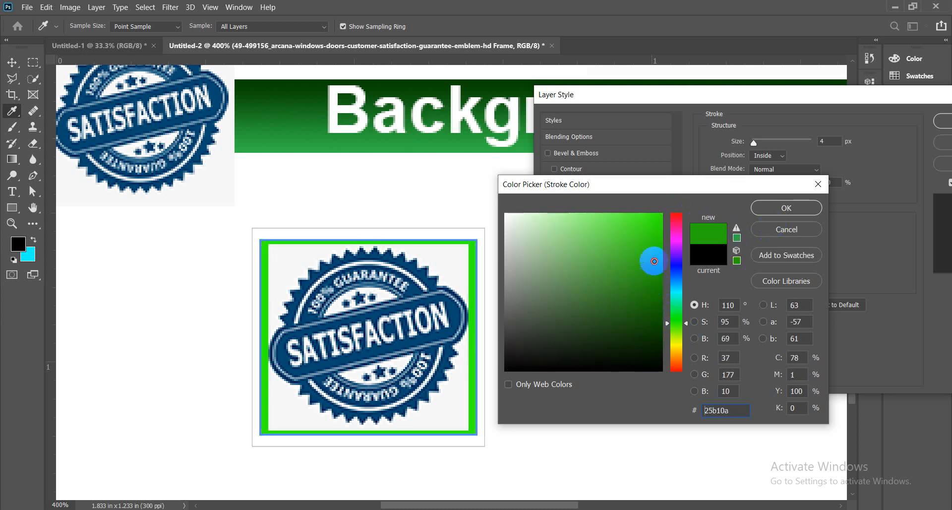
click(453, 298)
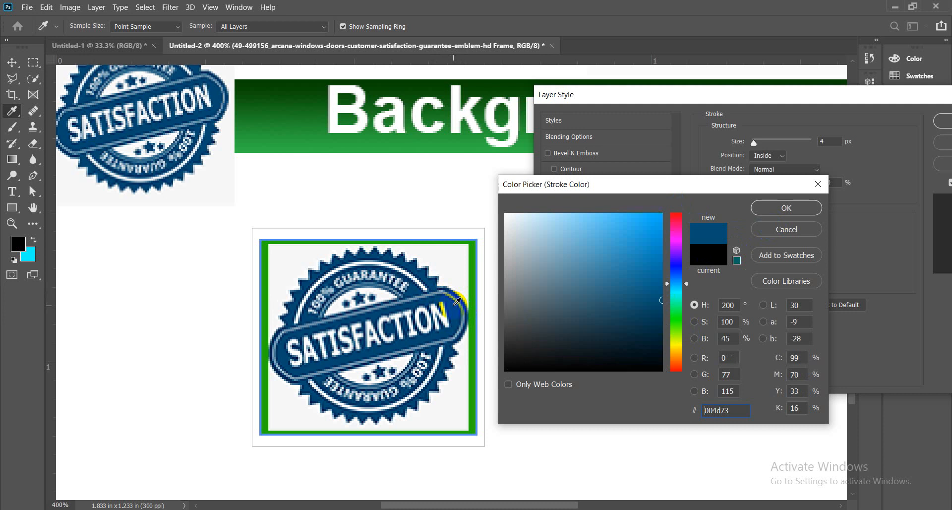
click(801, 209)
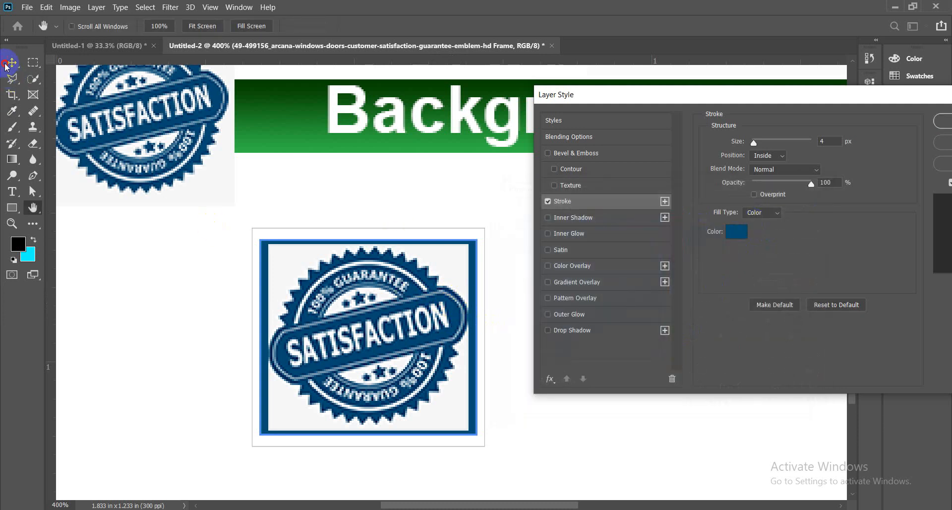
drag(861, 94, 548, 94)
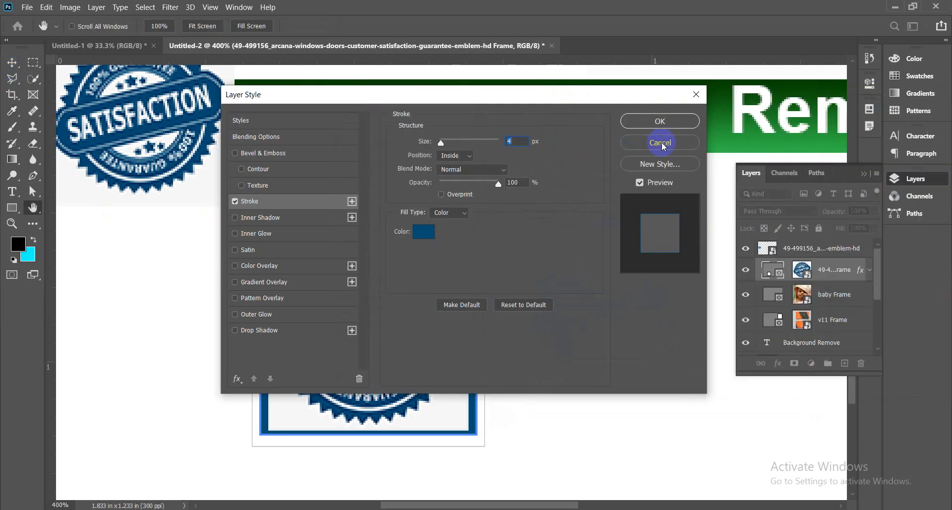
click(667, 144)
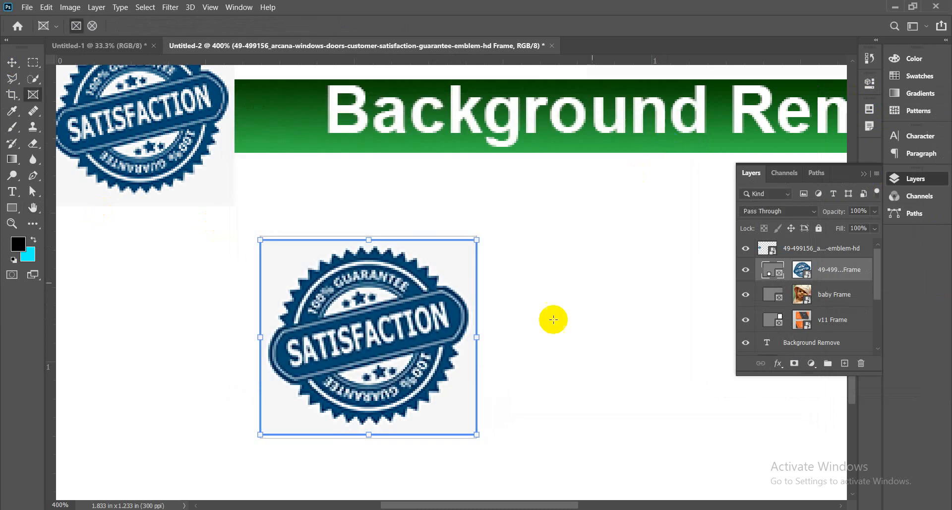
- Delete the framed satisfaction emblem below the green band, keeping the emblem beside the title
click(11, 61)
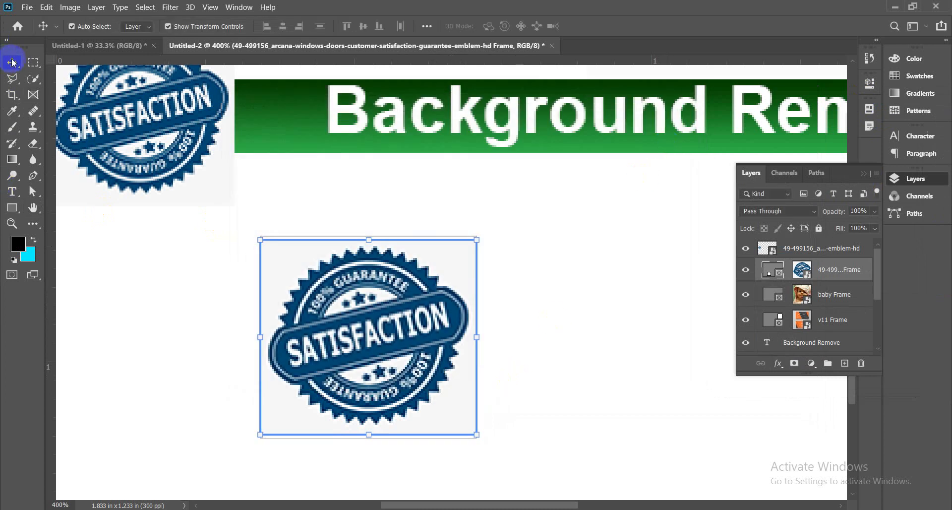
click(183, 299)
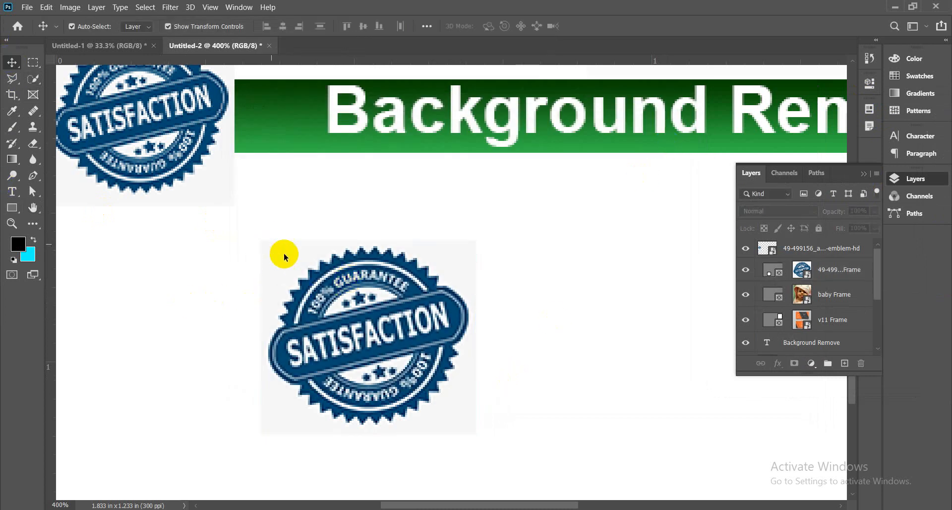
click(322, 301)
key(Delete)
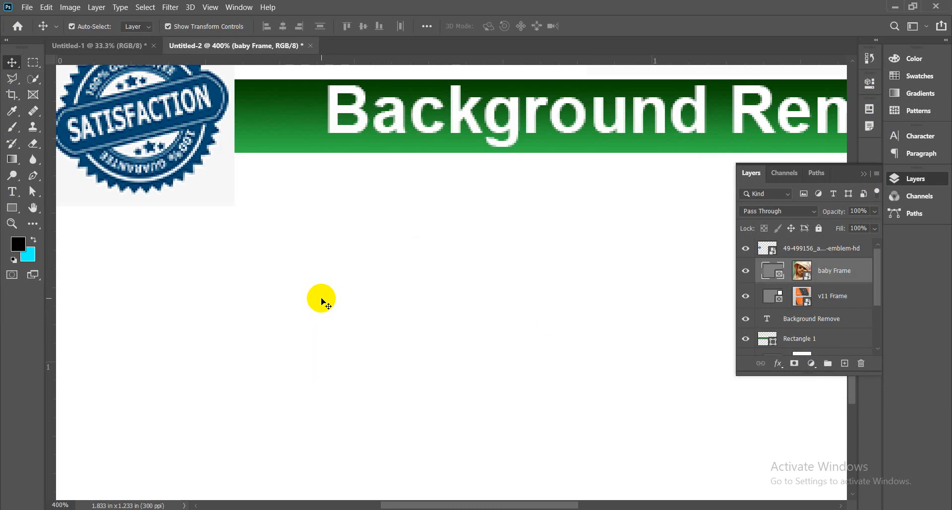
key(ctrl+minus)
key(ctrl+minus)
key(ctrl+minus)
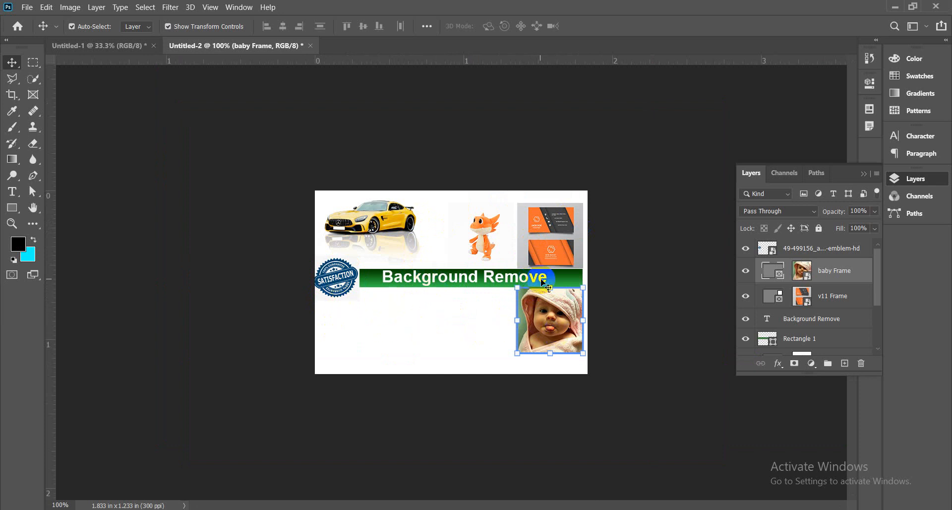
click(341, 284)
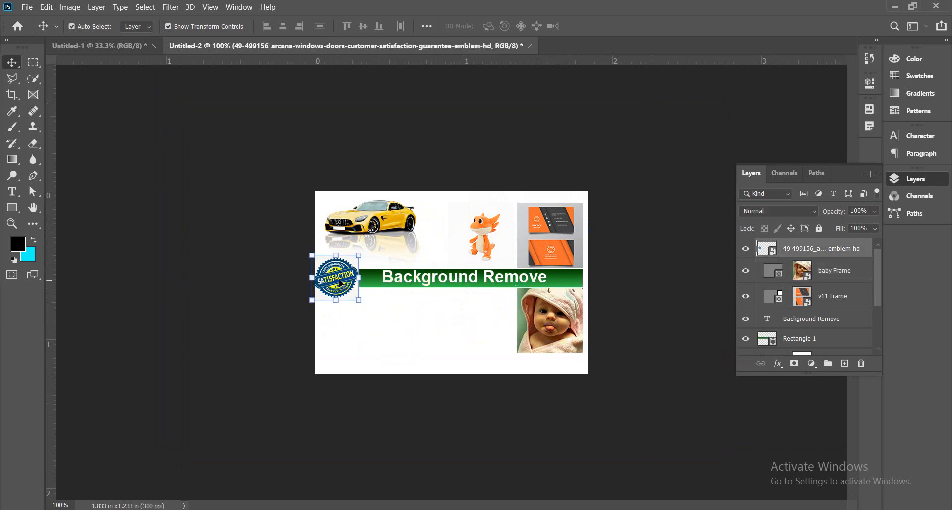
click(457, 333)
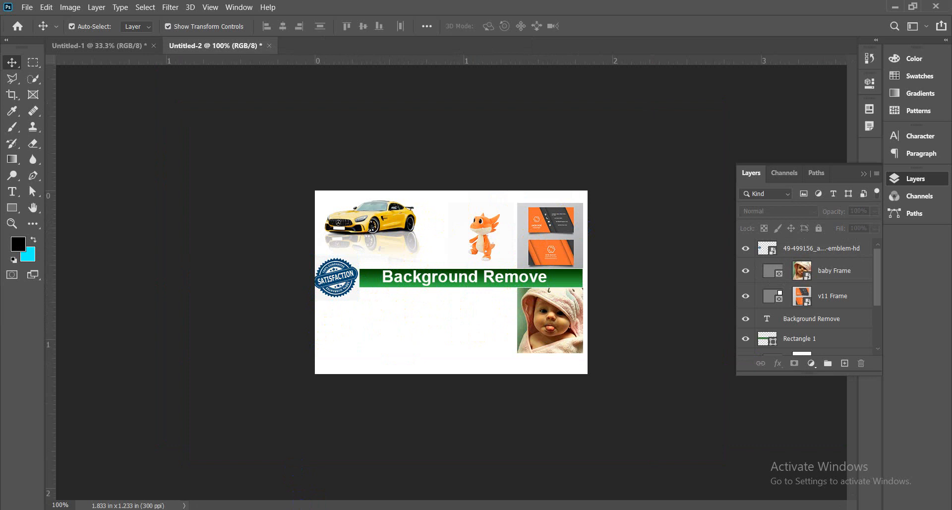
- Switch to Chrome to check the Fiverr gig image size reference and the meeting page, and return to Photoshop
click(114, 473)
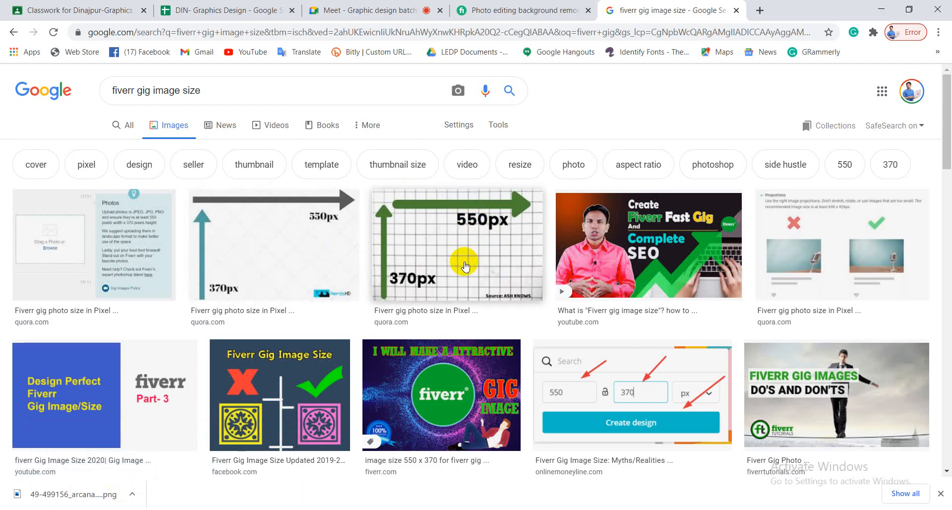
click(453, 247)
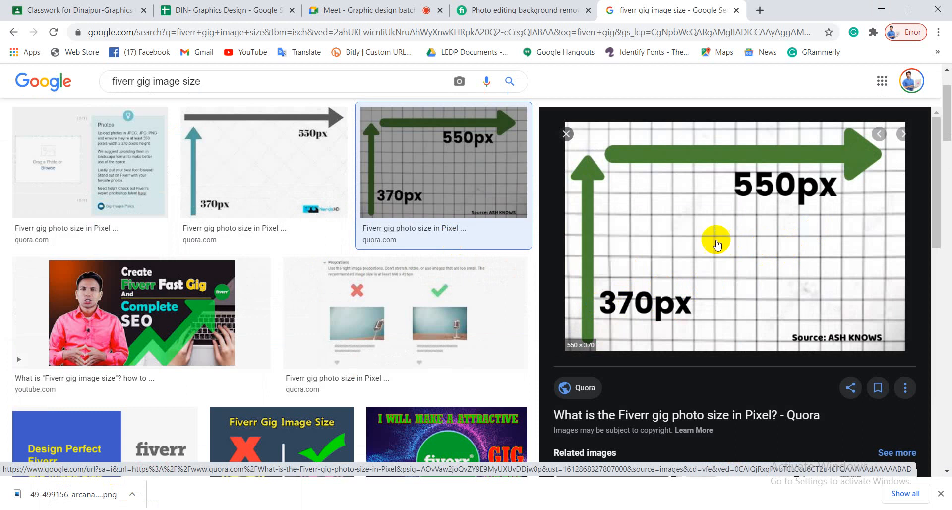
click(387, 9)
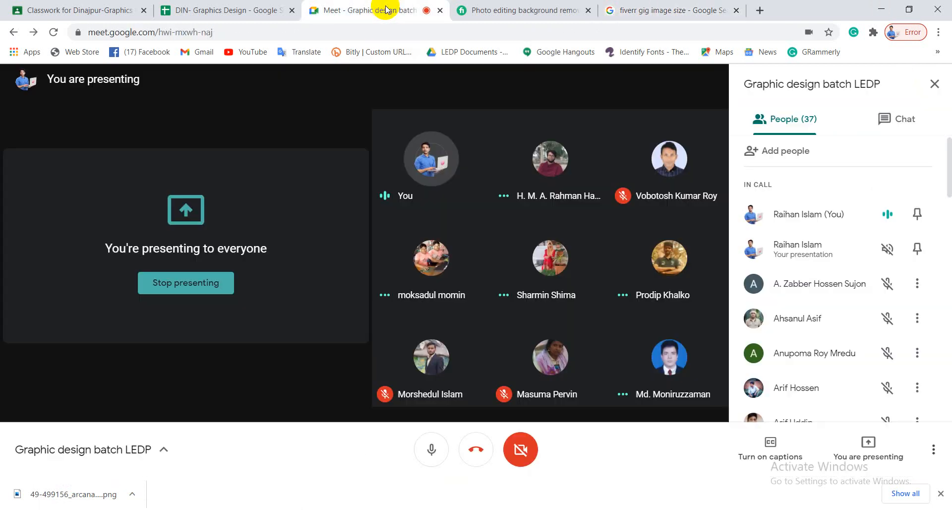
click(248, 509)
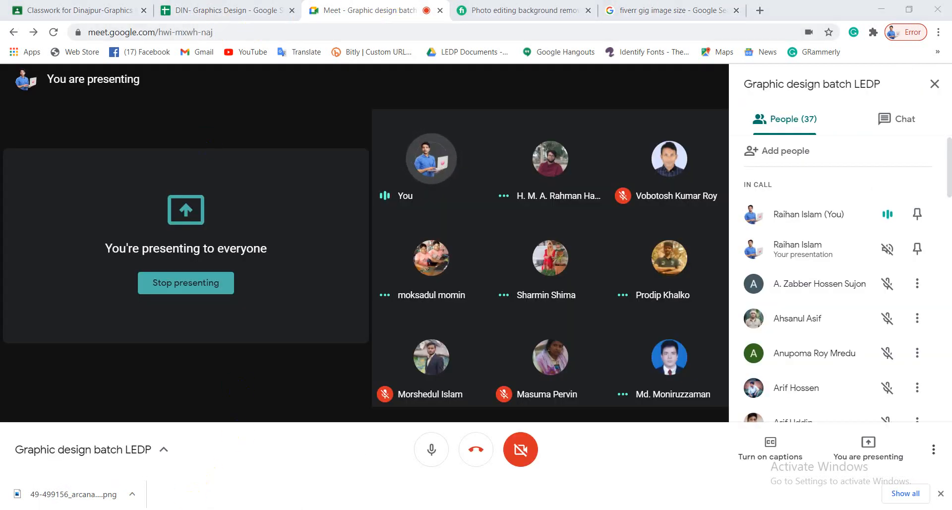
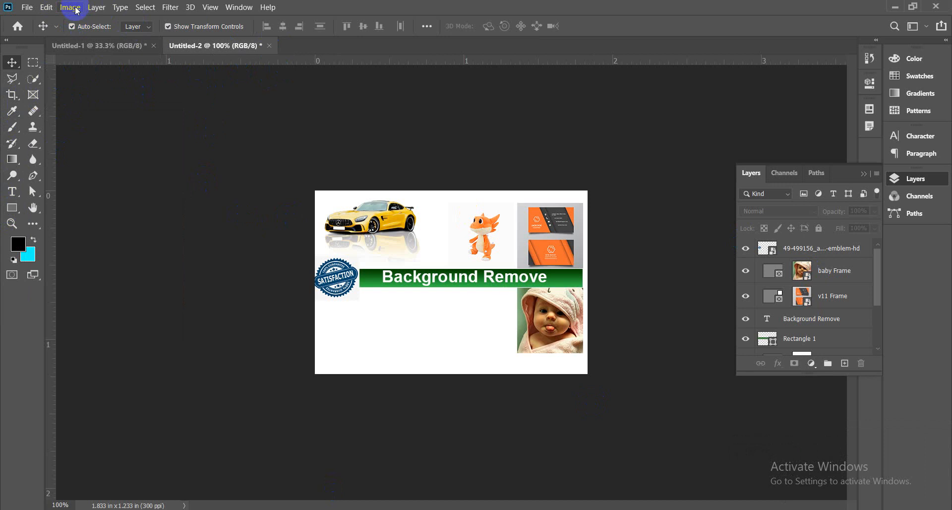
- Start a new document with a width of 550 pixels and a height of 370 pixels
click(29, 13)
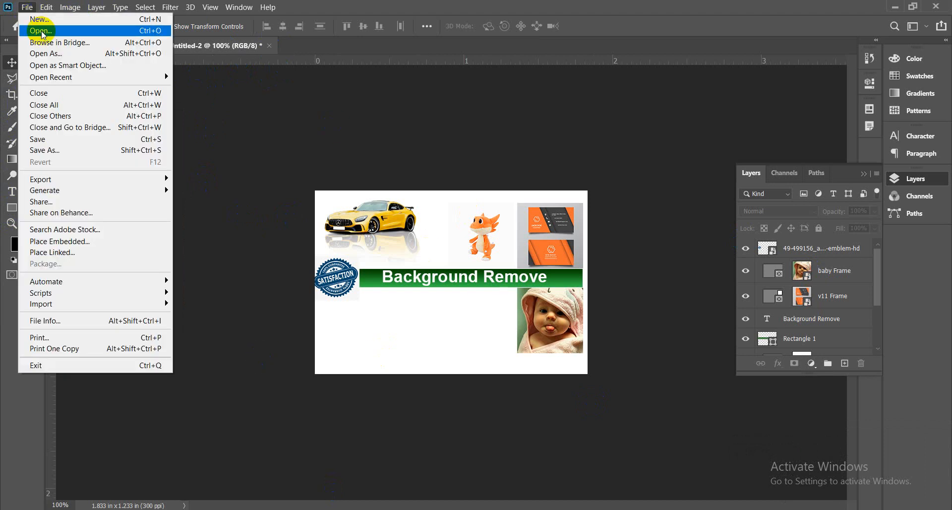
click(22, 25)
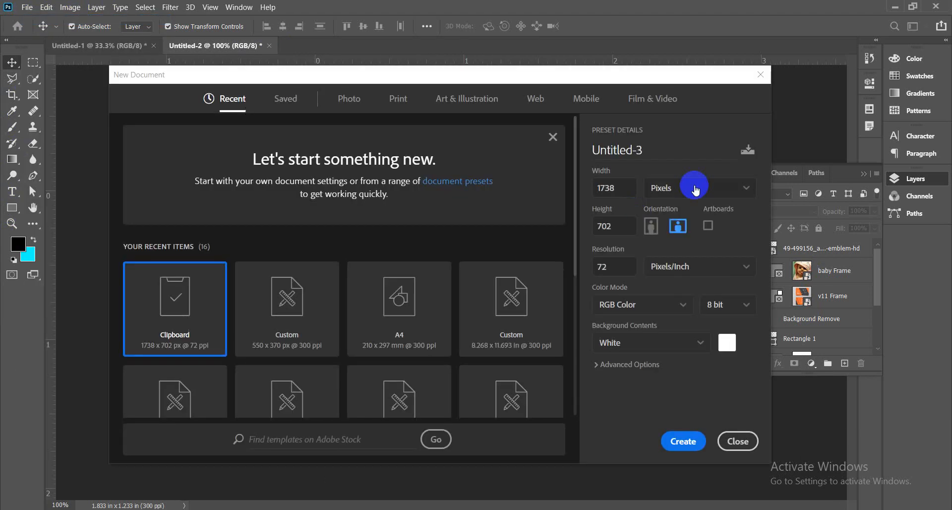
drag(627, 187, 571, 192)
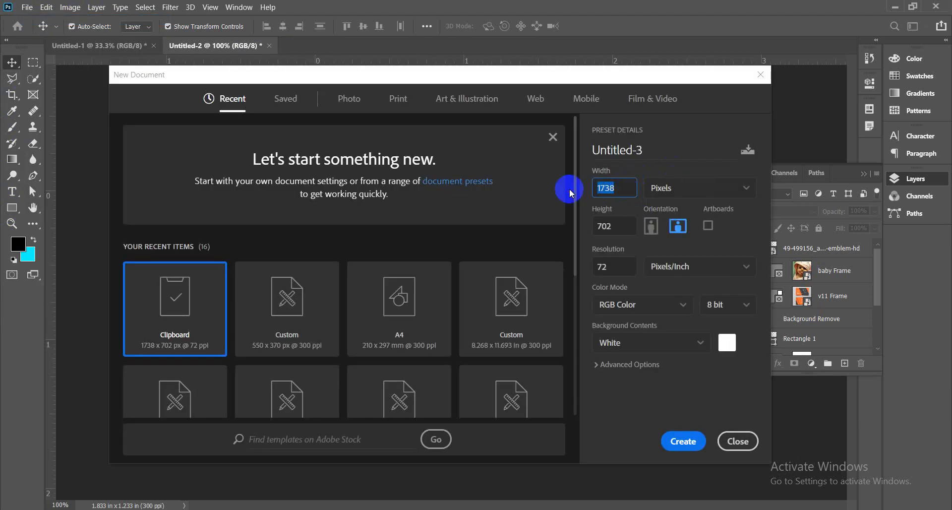
text(550)
drag(611, 226, 585, 229)
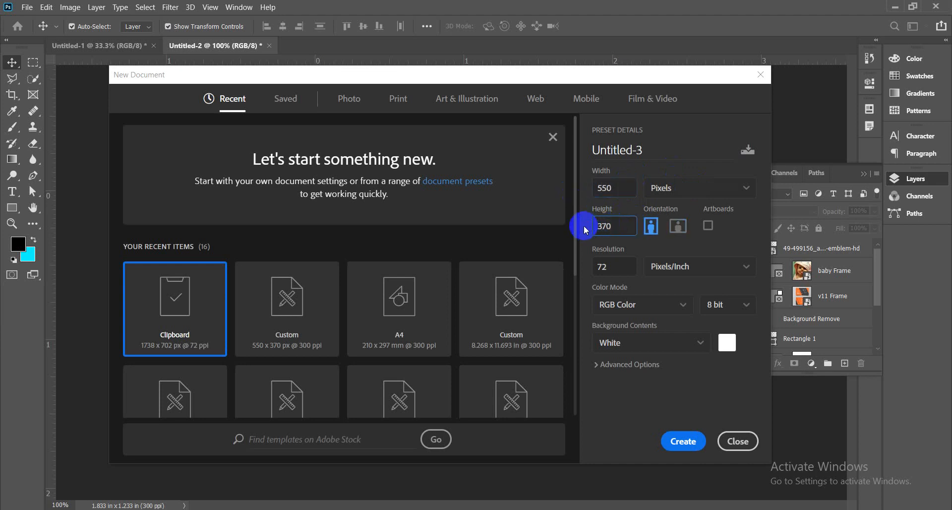
text(370)
- Switch the new document's units to inches to check its width and height, and return the units to pixels
click(746, 188)
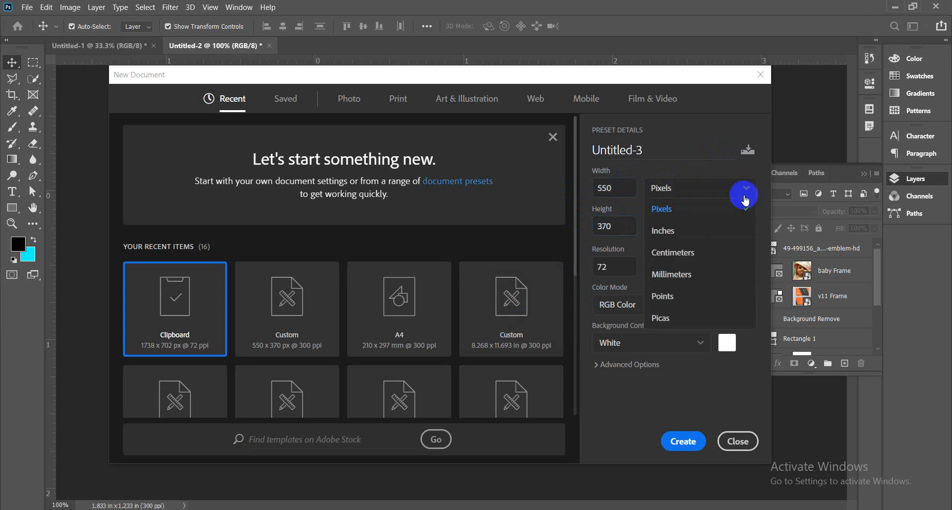
click(663, 231)
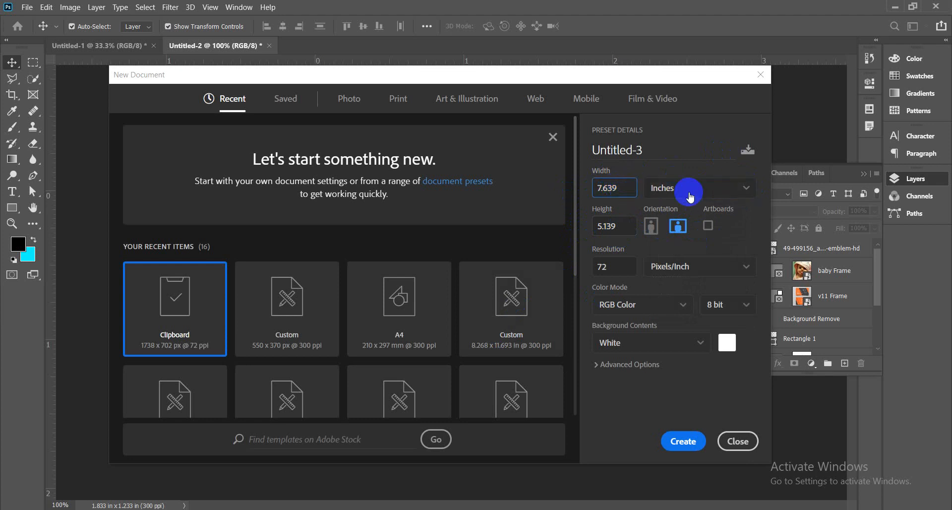
click(619, 192)
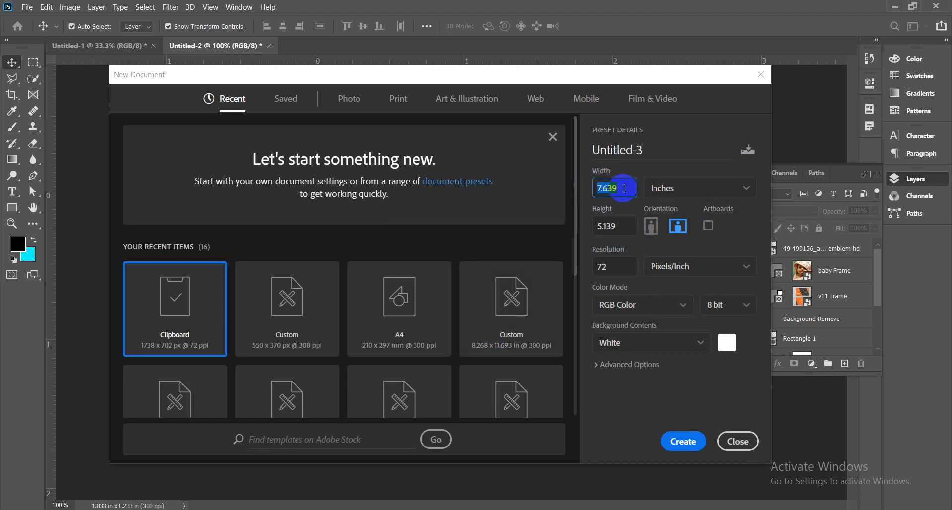
drag(622, 188, 580, 187)
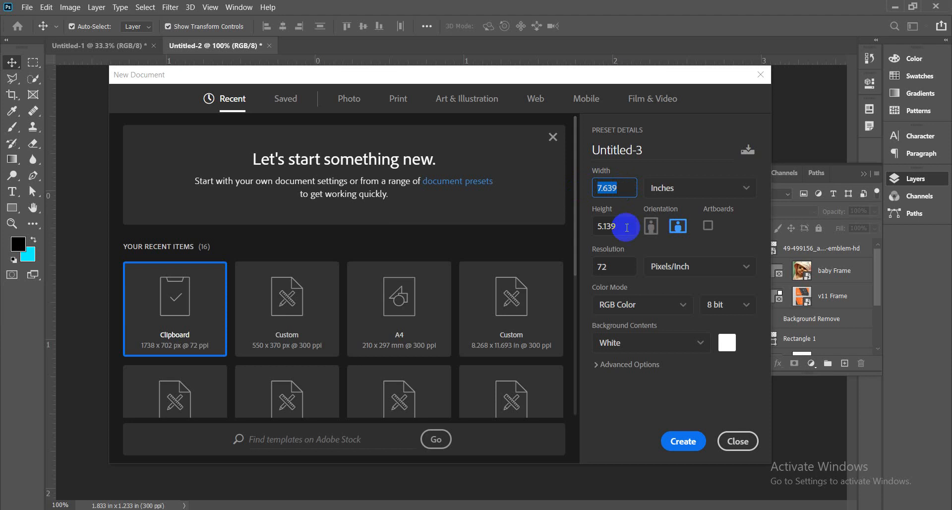
drag(621, 227, 570, 228)
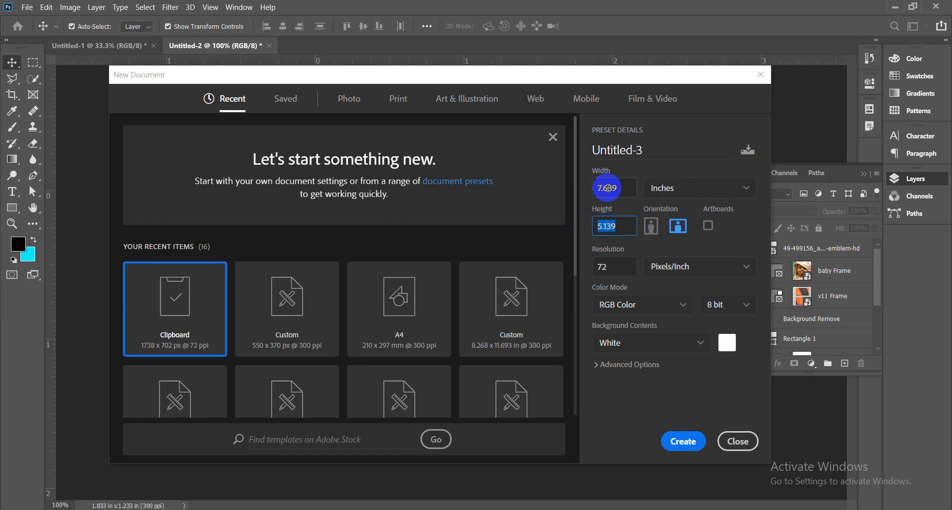
click(713, 188)
click(687, 208)
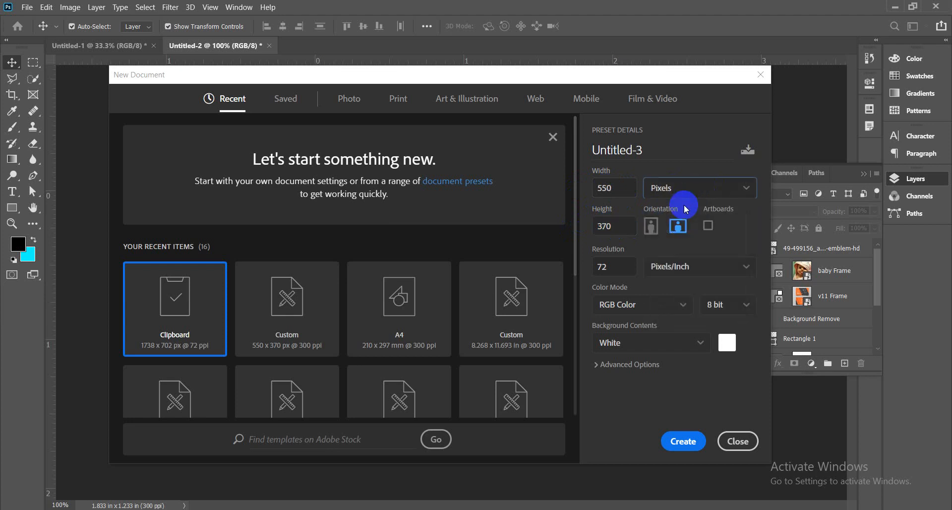
- Create the 550 × 370 pixel document at 72 pixels/inch with a white background
click(613, 188)
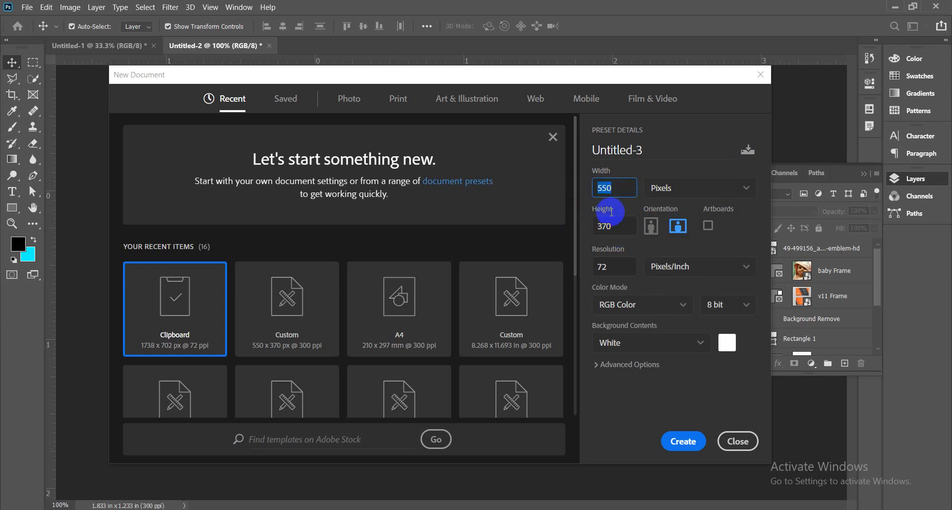
click(679, 445)
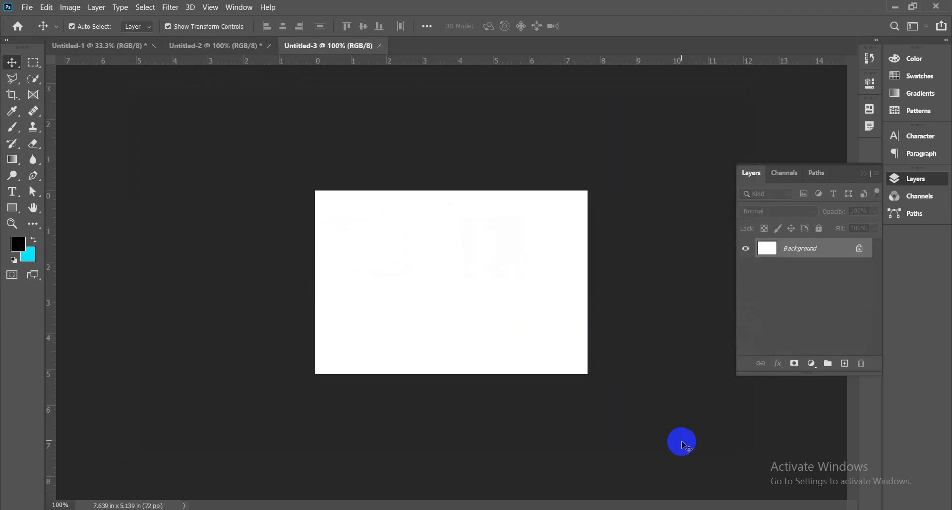
click(457, 276)
click(393, 276)
click(527, 255)
click(404, 206)
- Switch the ruler units to pixels and back to inches
right_click(405, 66)
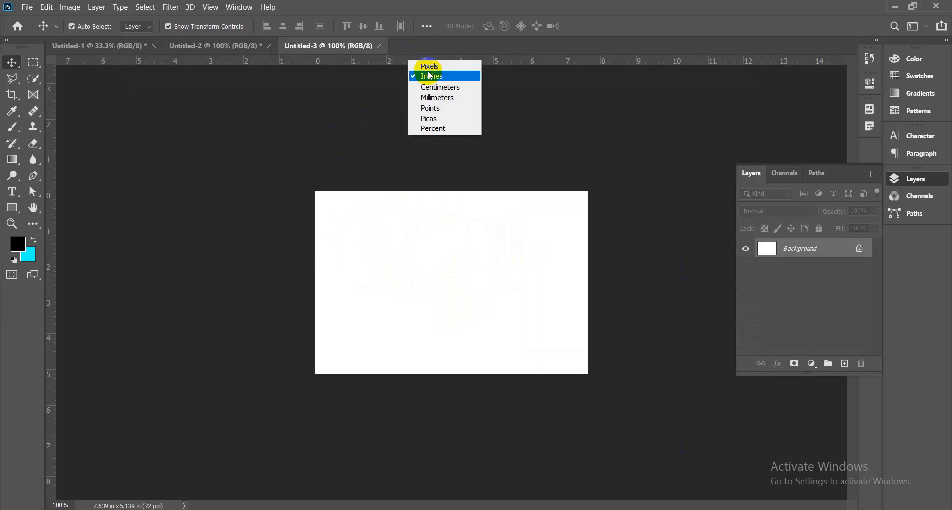
click(421, 66)
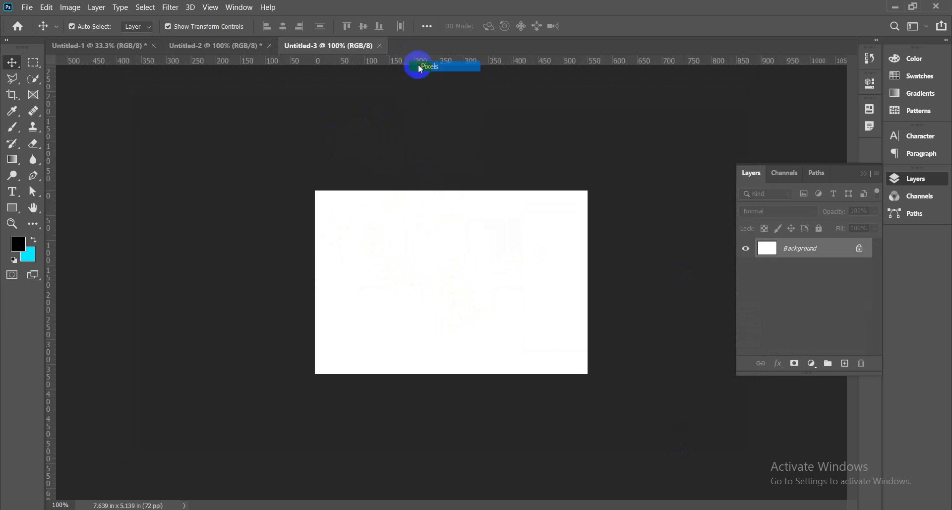
right_click(415, 63)
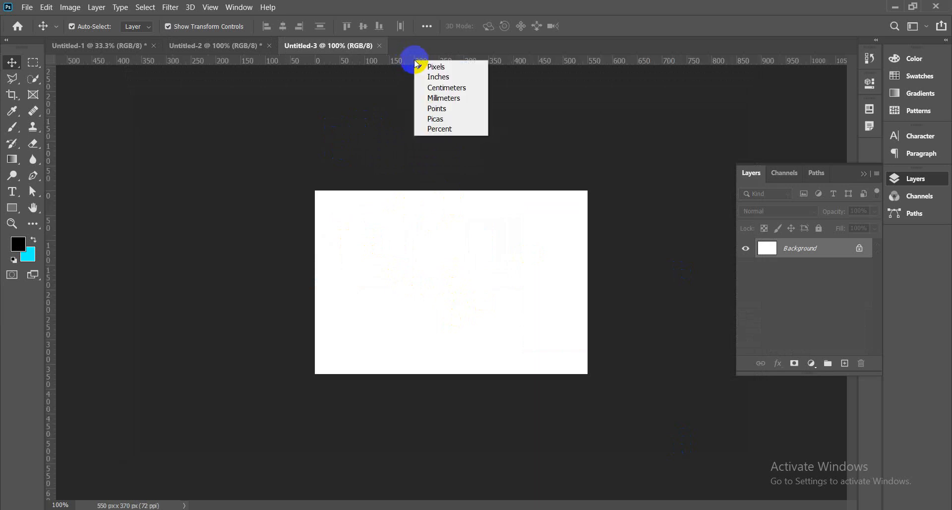
click(419, 75)
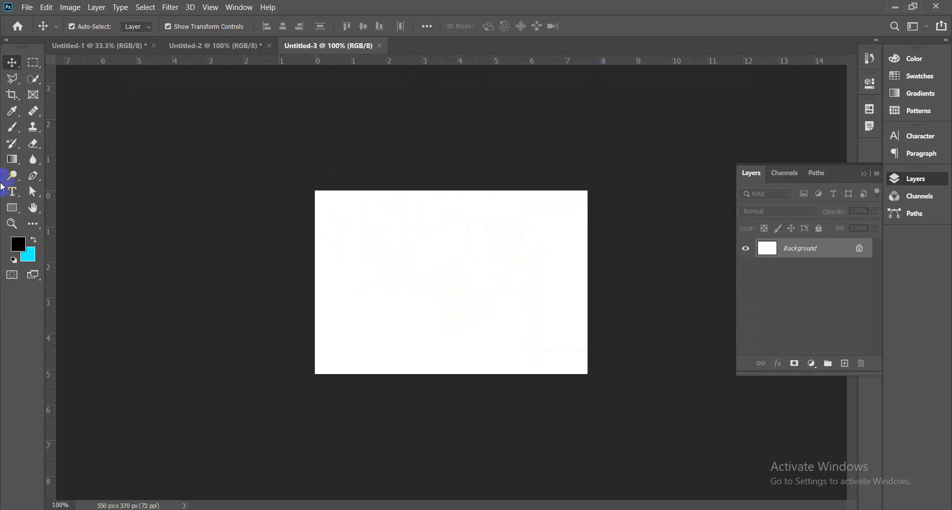
- Draw a rectangular frame about 2.08 × 1.96 in near the canvas's upper-left corner and show its size properties
click(37, 100)
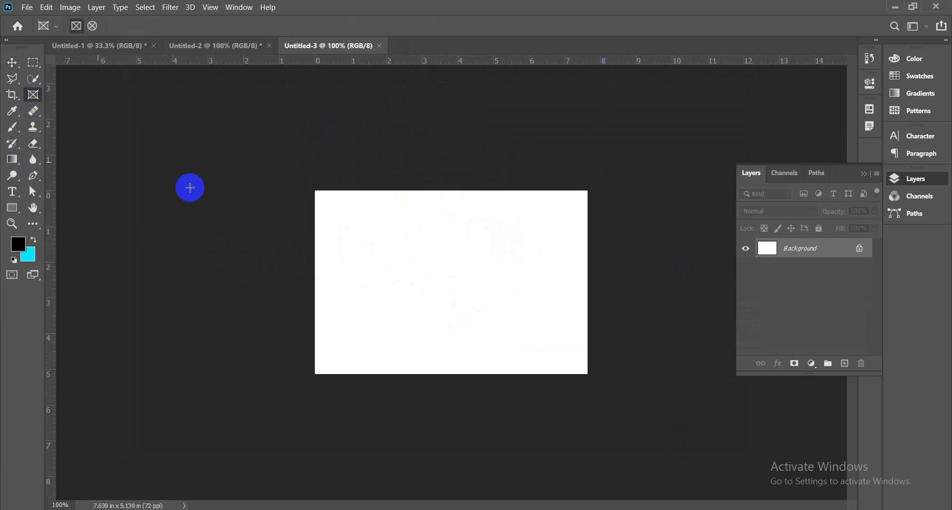
drag(352, 212, 429, 282)
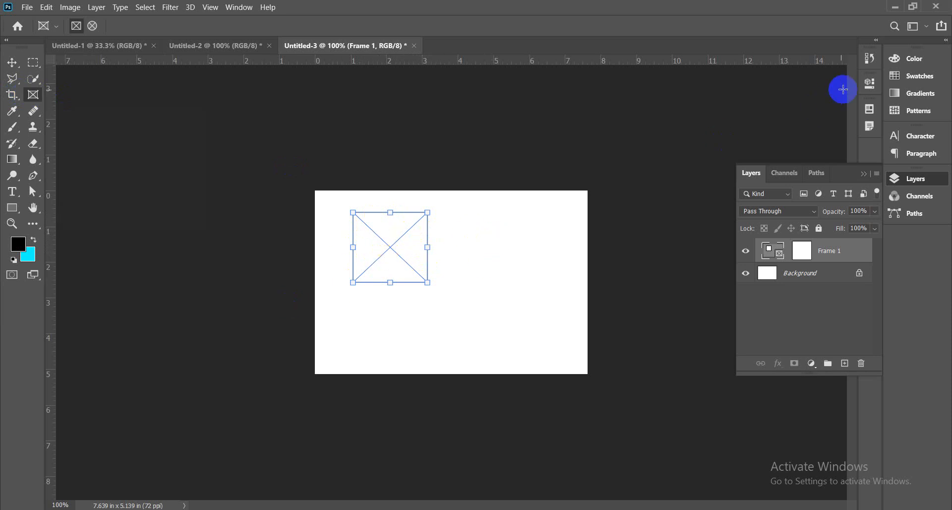
click(872, 87)
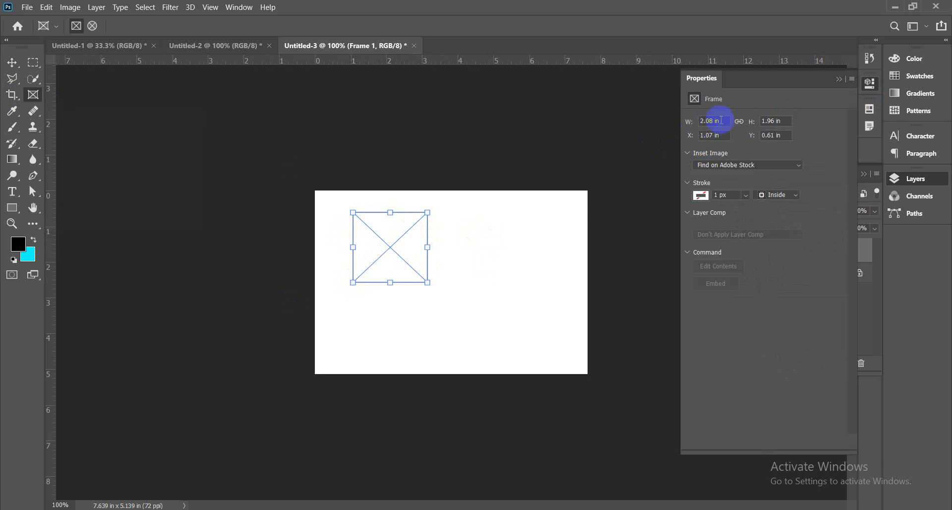
click(771, 121)
click(713, 126)
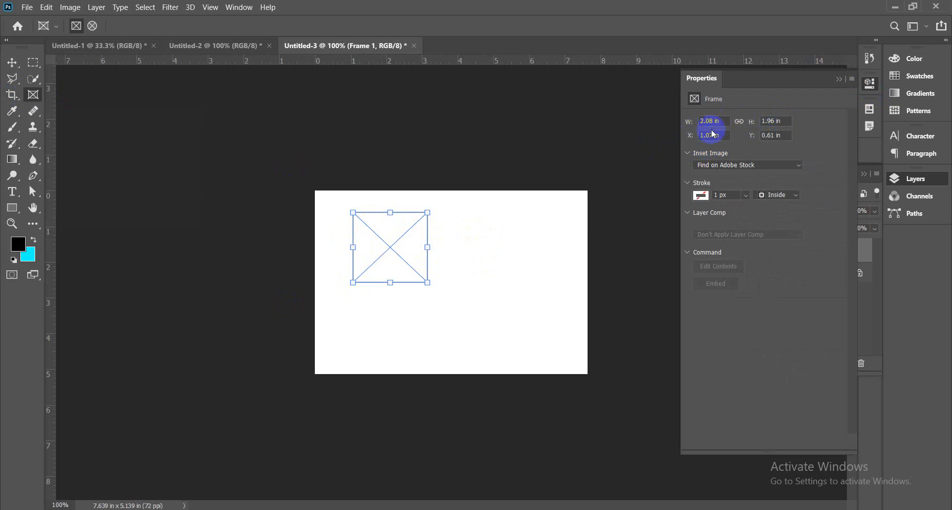
- Set the frame's width and height to 2 in each
click(687, 124)
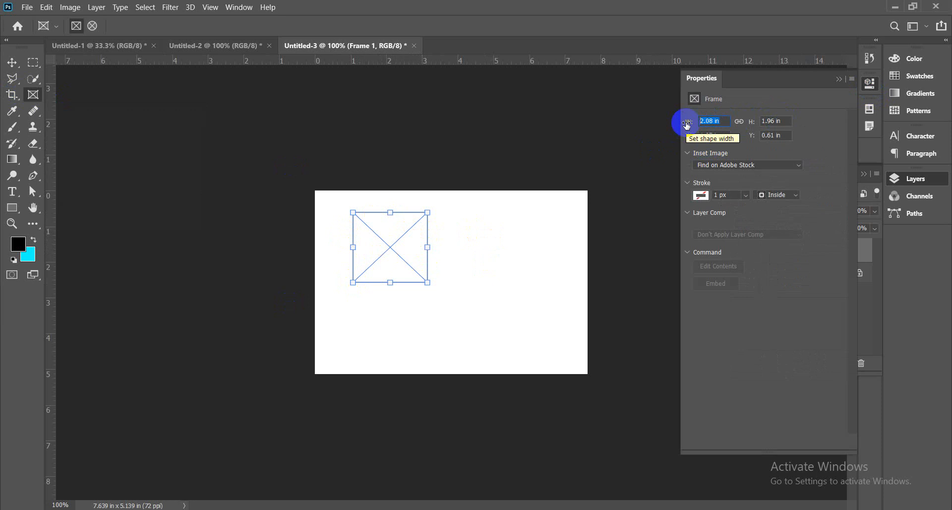
text(2)
click(780, 121)
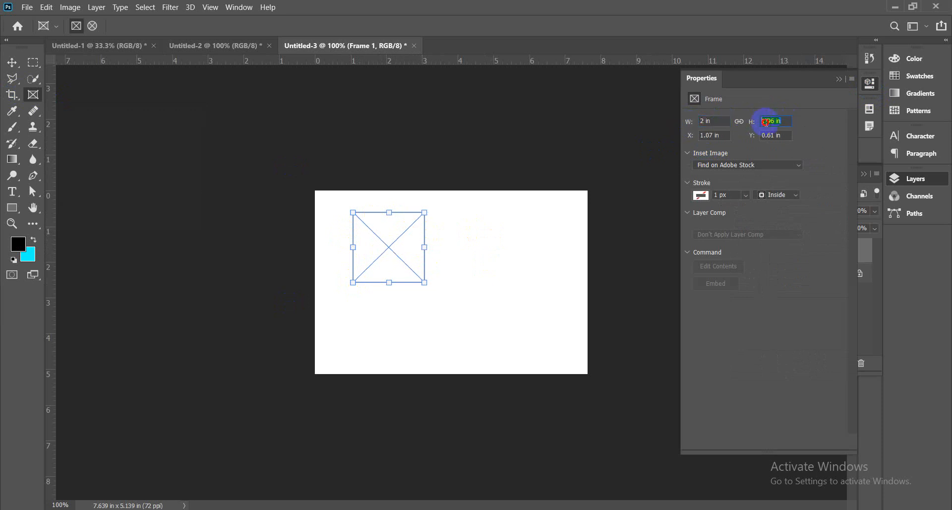
click(782, 121)
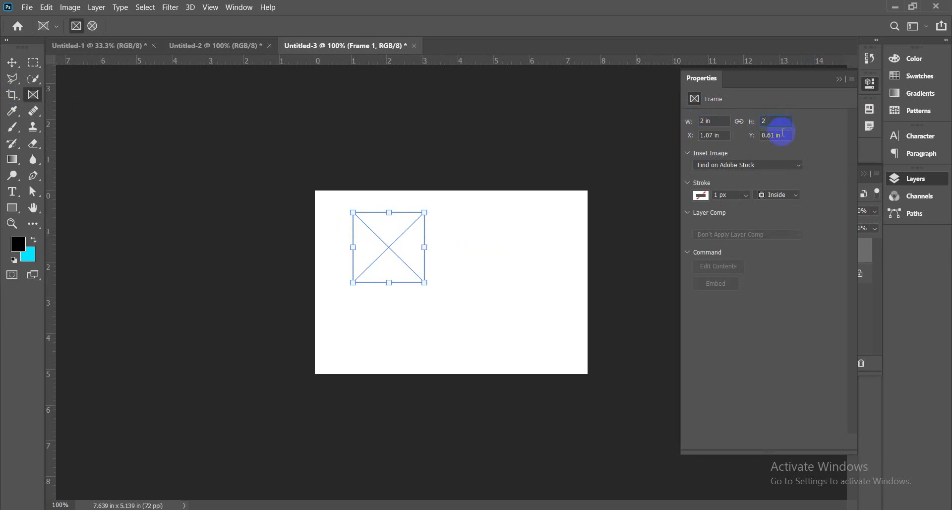
click(782, 133)
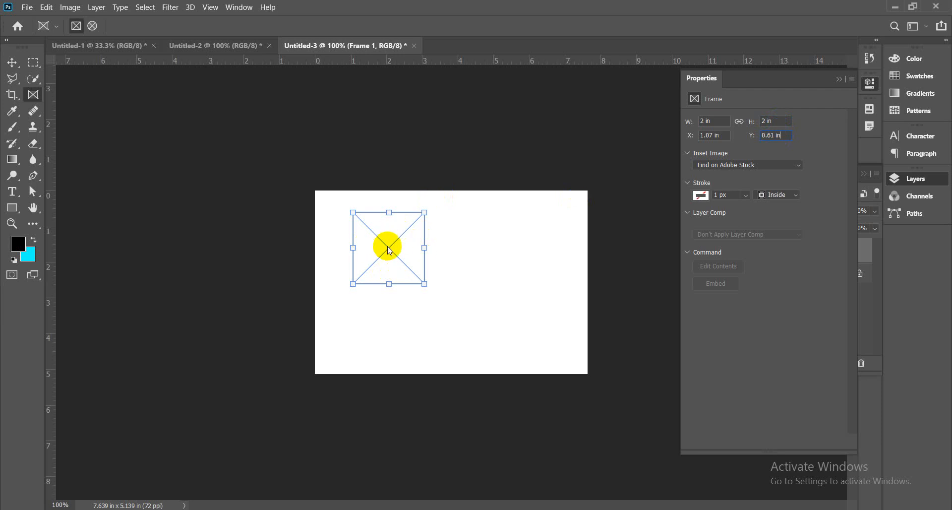
- Set the frame's width and height to 1.5 in each
click(686, 121)
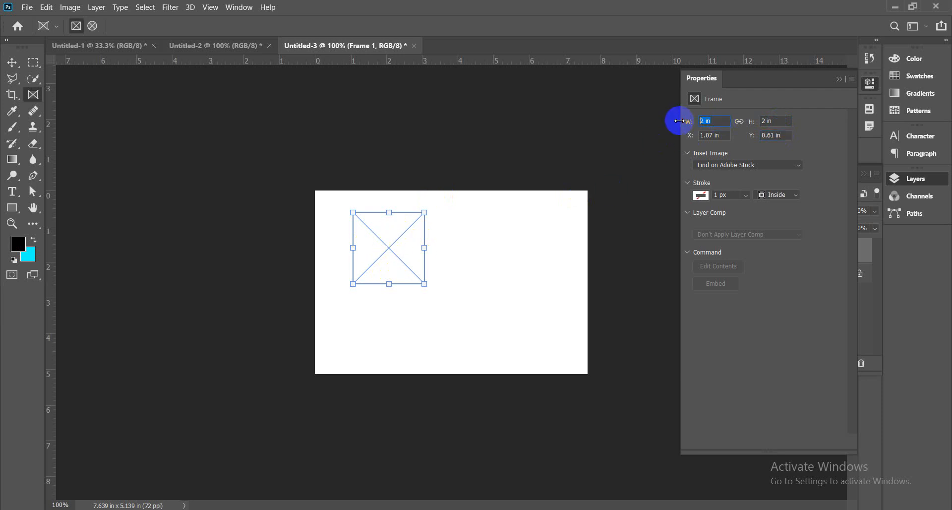
text(1.5)
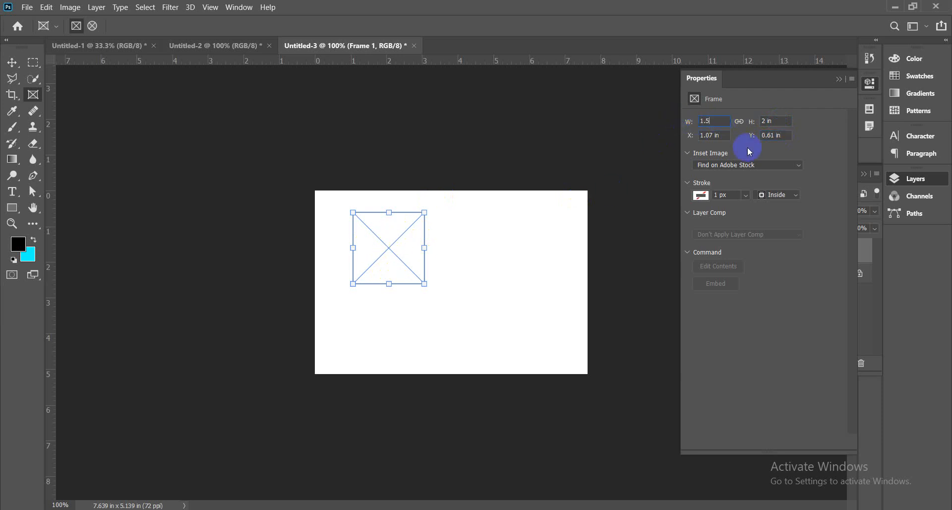
click(777, 121)
click(744, 122)
text(1.)
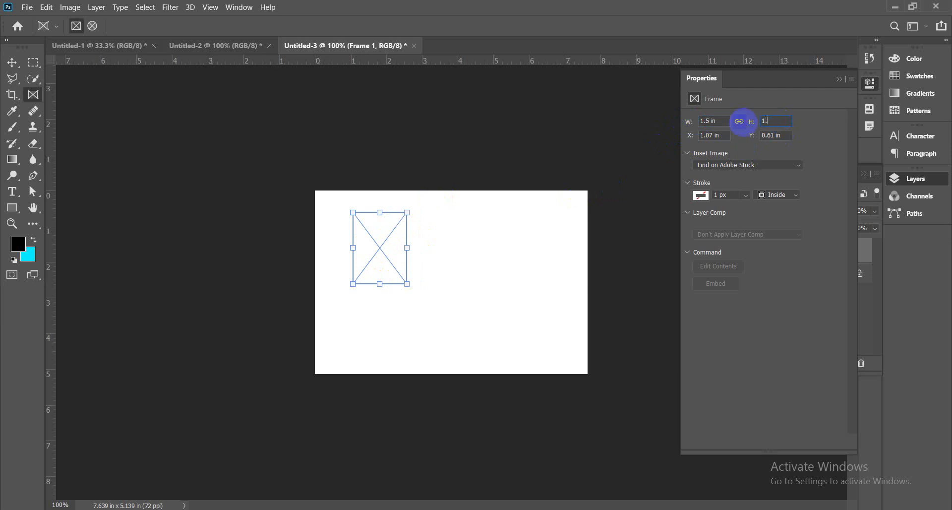
text(5)
click(776, 135)
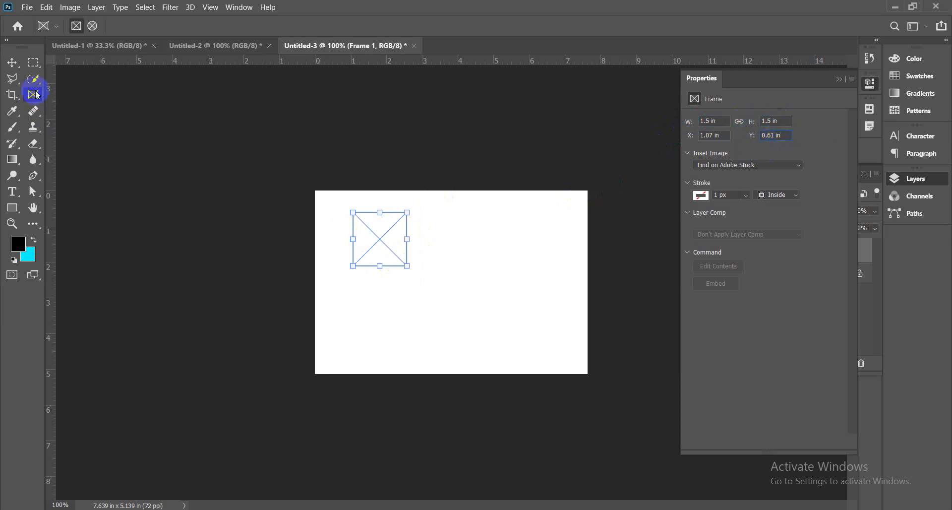
- Arrange the frame and its copies in a row of four along the canvas's upper edge, and duplicate the row below
click(13, 66)
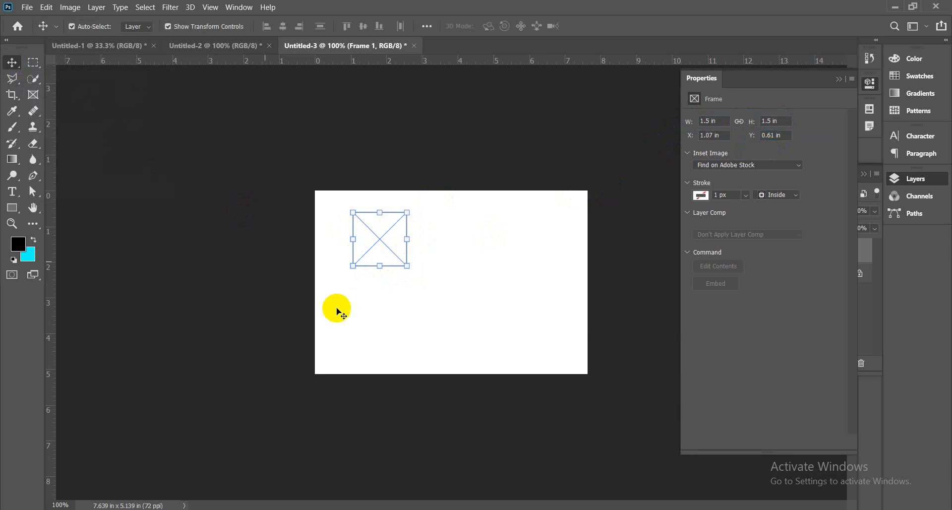
drag(378, 239, 548, 228)
click(372, 305)
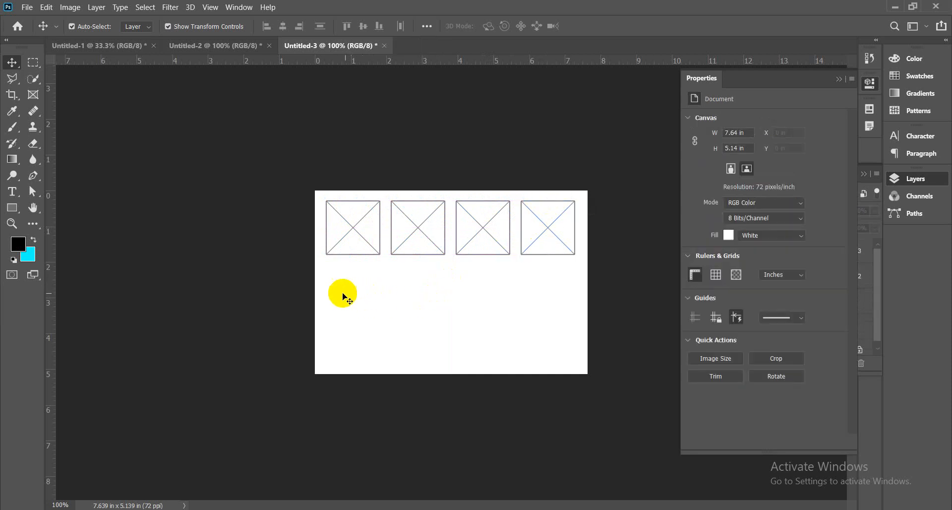
drag(340, 293, 511, 257)
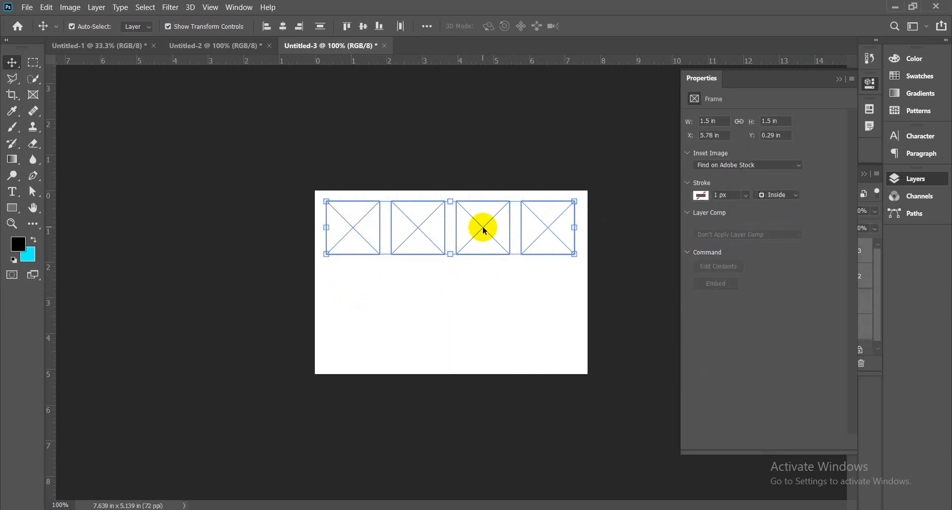
alt+drag(485, 229, 486, 295)
- Select the frame layers one after another to see which frame on the canvas each layer belongs to
click(838, 79)
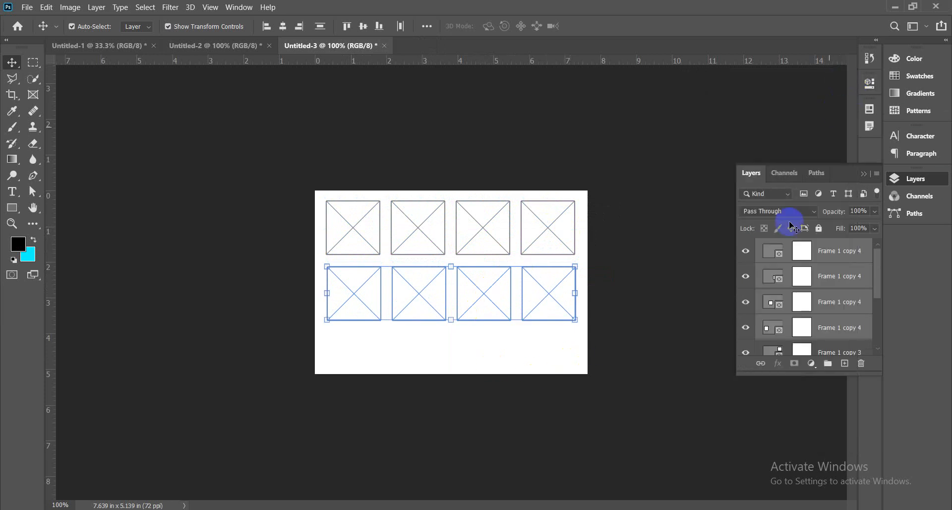
drag(880, 254, 889, 343)
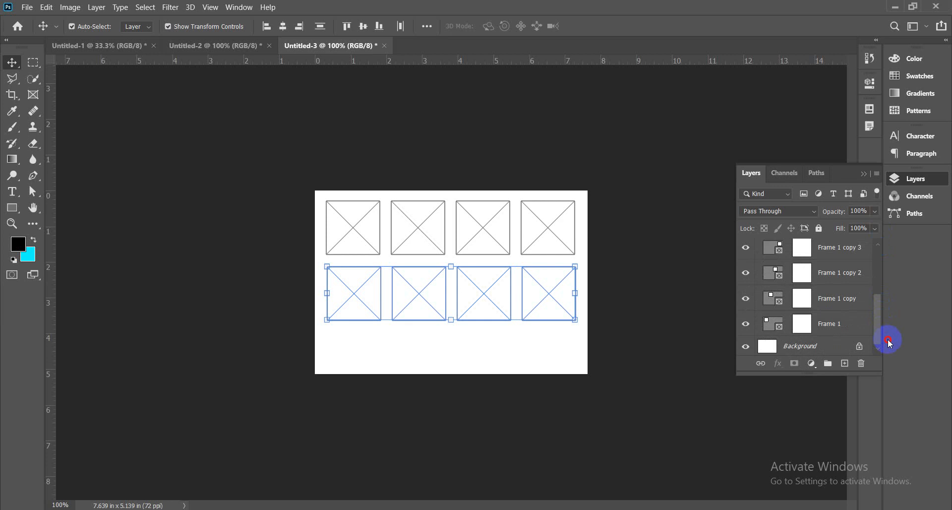
click(828, 325)
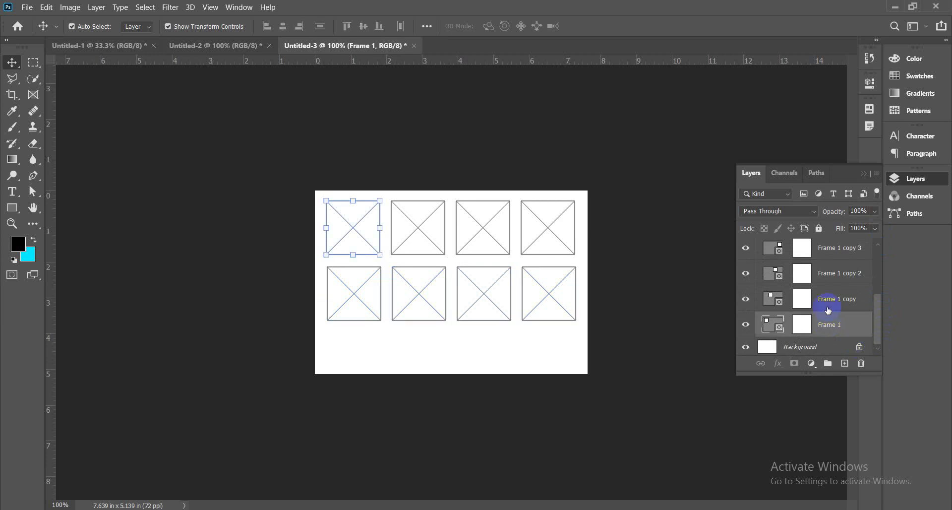
click(828, 304)
click(838, 282)
click(838, 249)
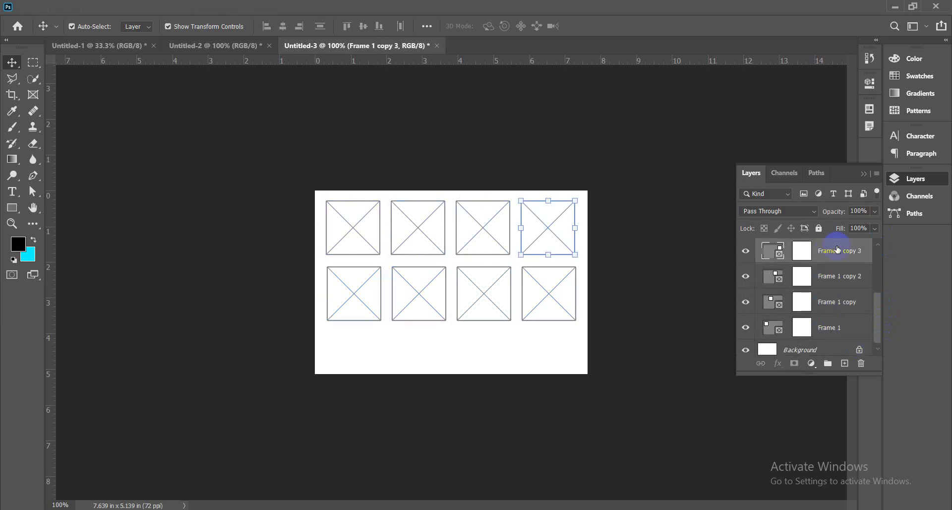
scroll(881, 302, up, 1)
scroll(881, 303, up, 1)
click(829, 280)
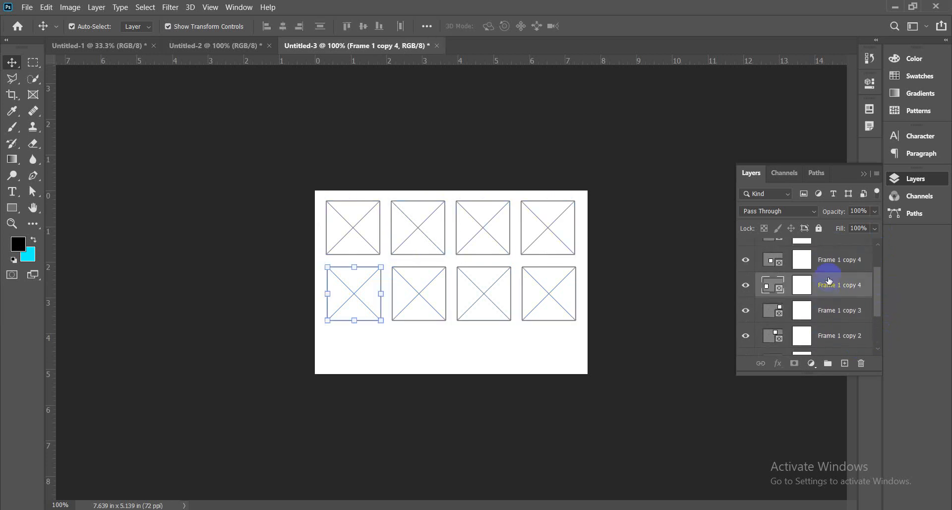
click(826, 261)
scroll(873, 263, up, 2)
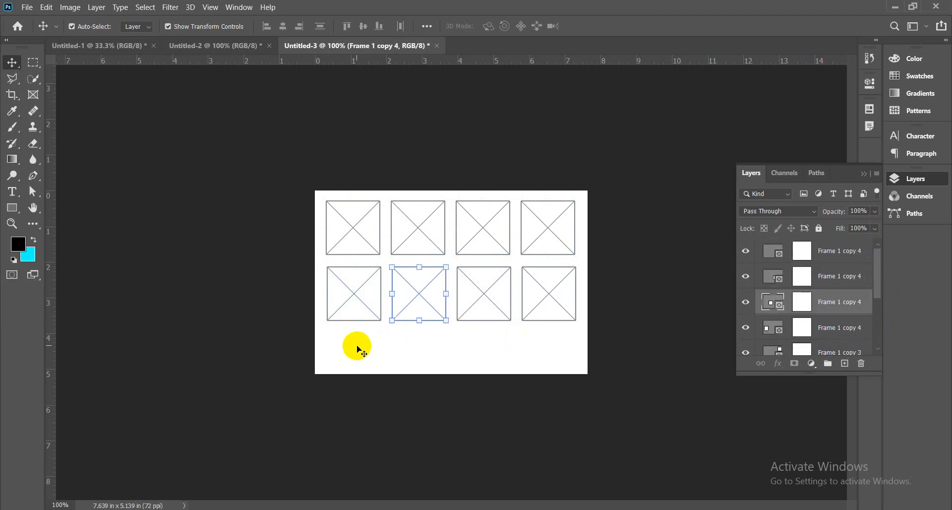
- Delete all eight frames from the canvas
click(342, 343)
drag(342, 343, 560, 236)
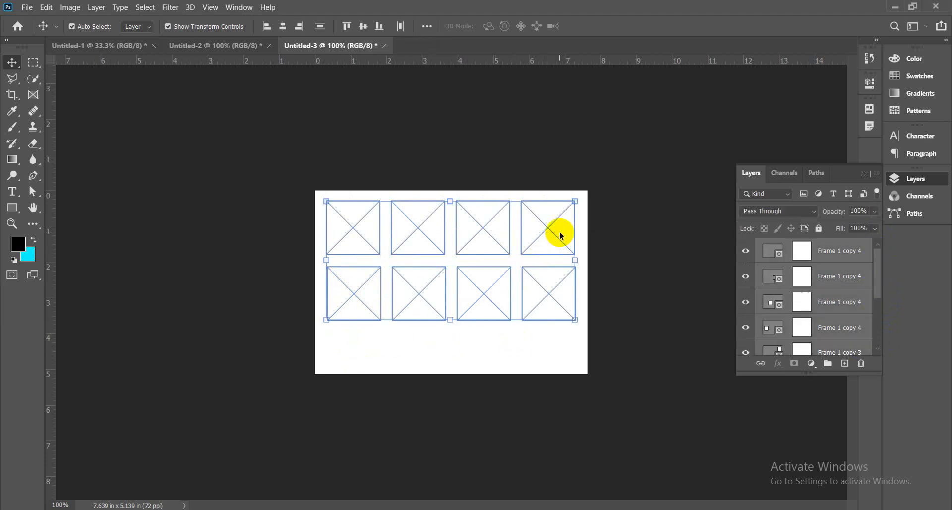
key(Delete)
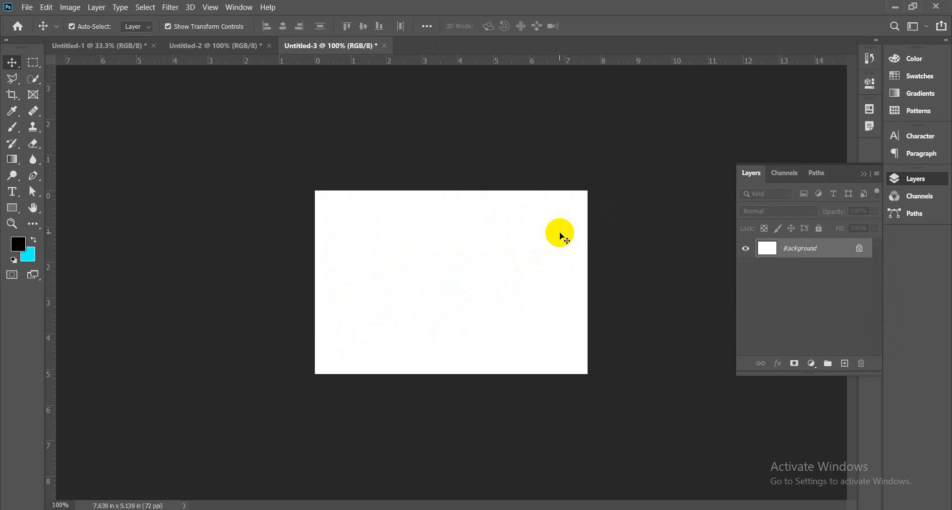
- Close the Untitled-3 document without saving it
click(385, 46)
click(506, 207)
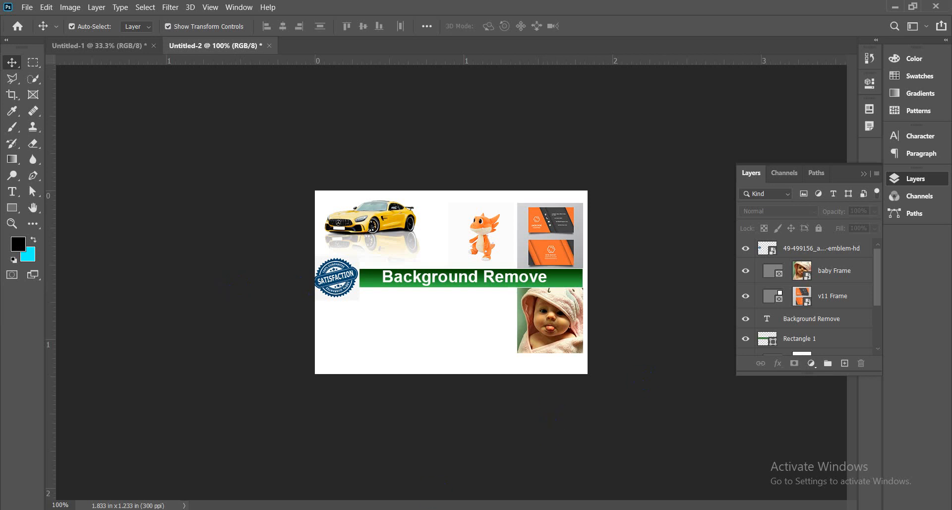
- Switch to Chrome and examine the gallery images and description of the background removal gig on Fiverr
click(141, 478)
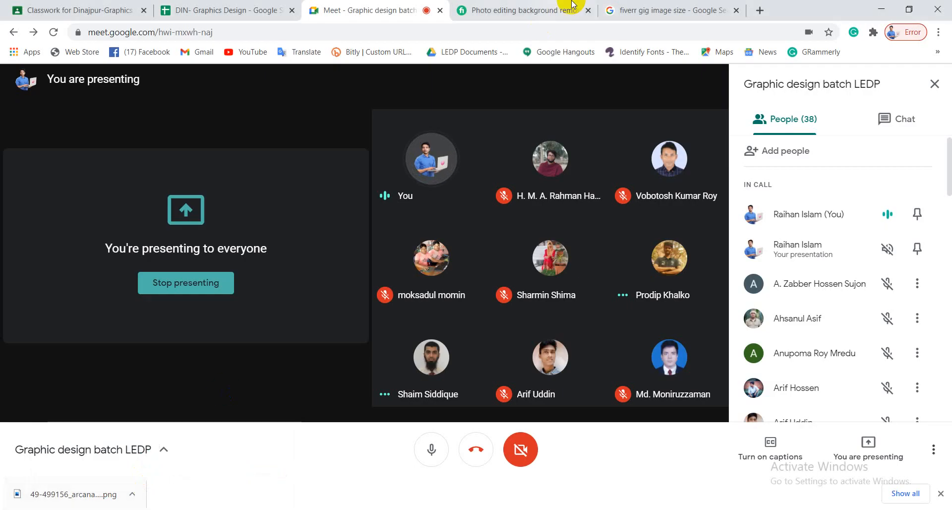
click(529, 6)
scroll(277, 242, up, 3)
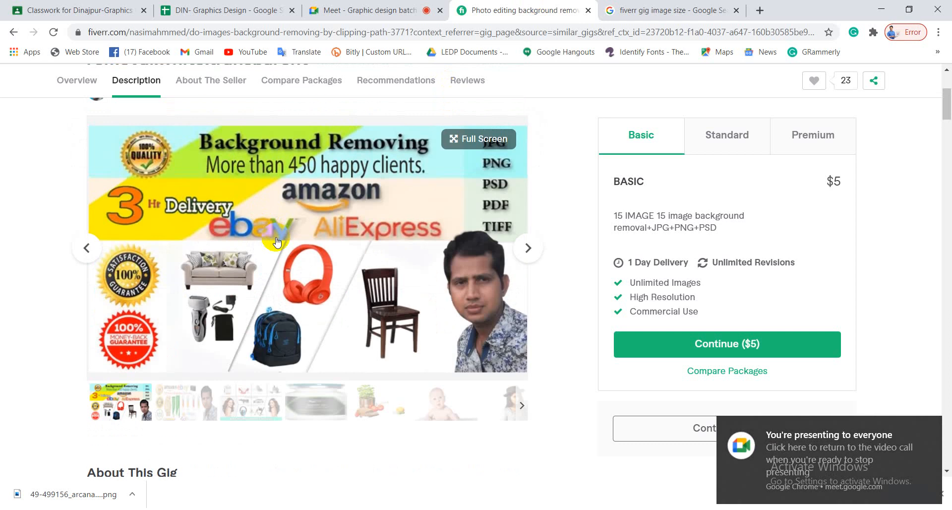
click(250, 412)
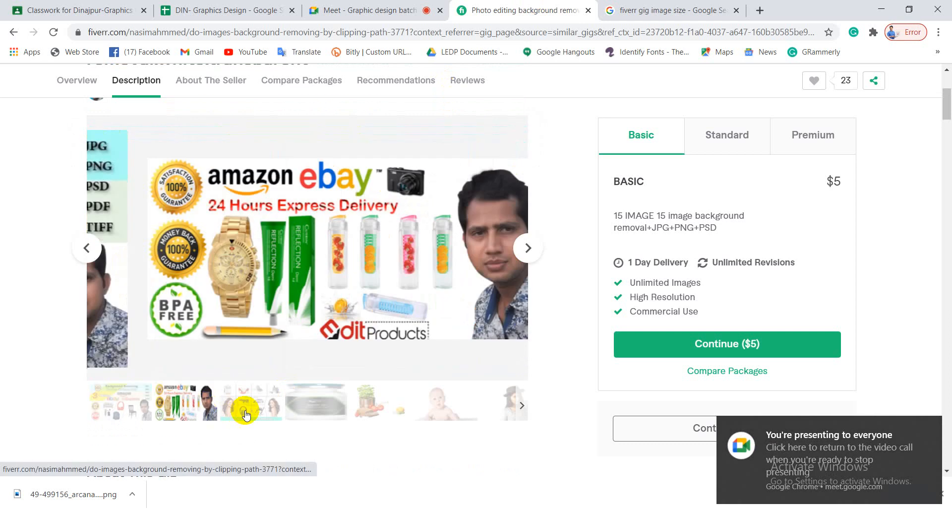
scroll(263, 245, up, 3)
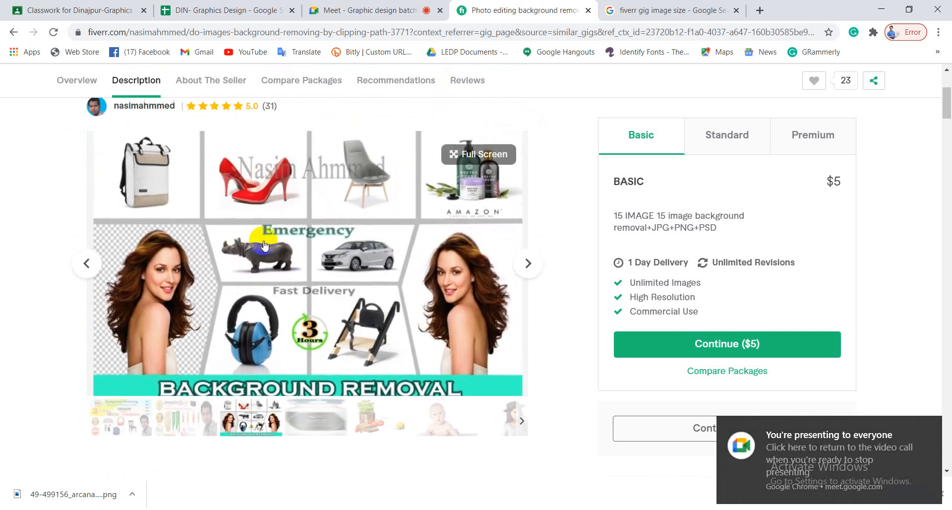
scroll(263, 243, down, 5)
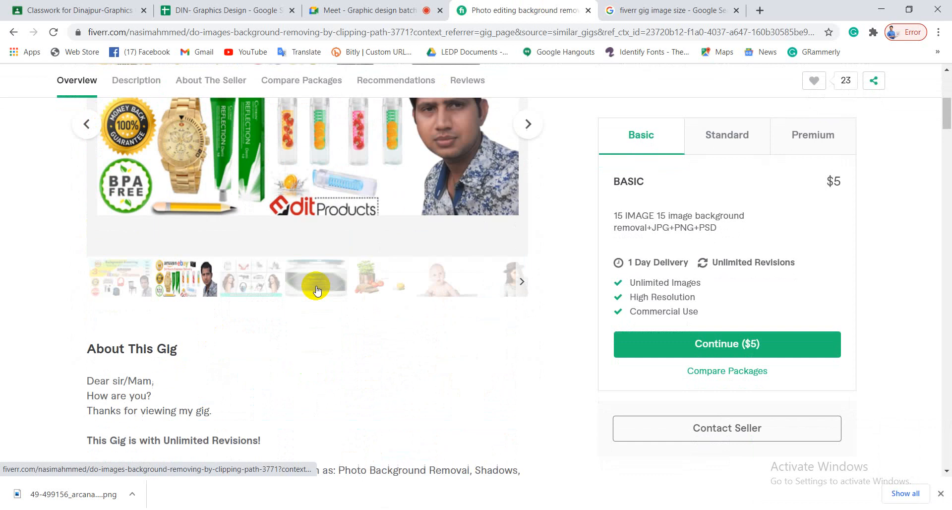
scroll(327, 264, up, 2)
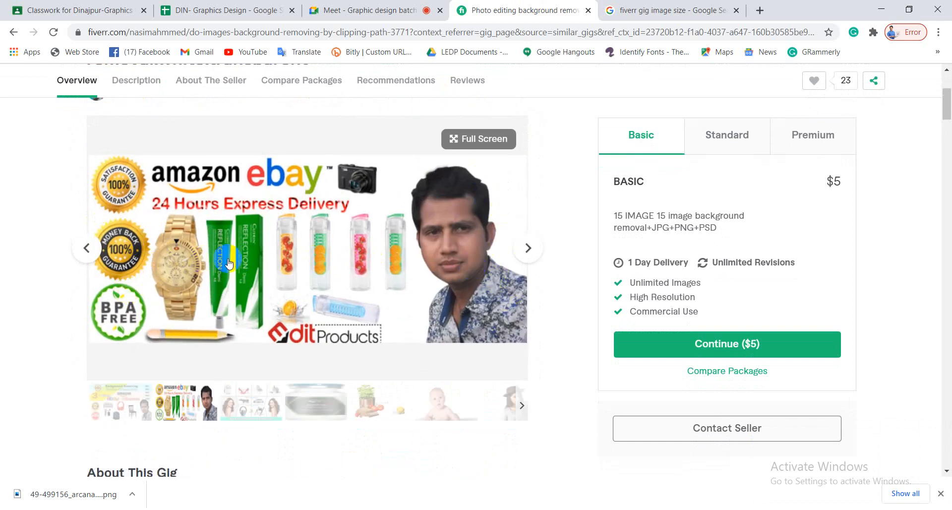
scroll(367, 310, down, 5)
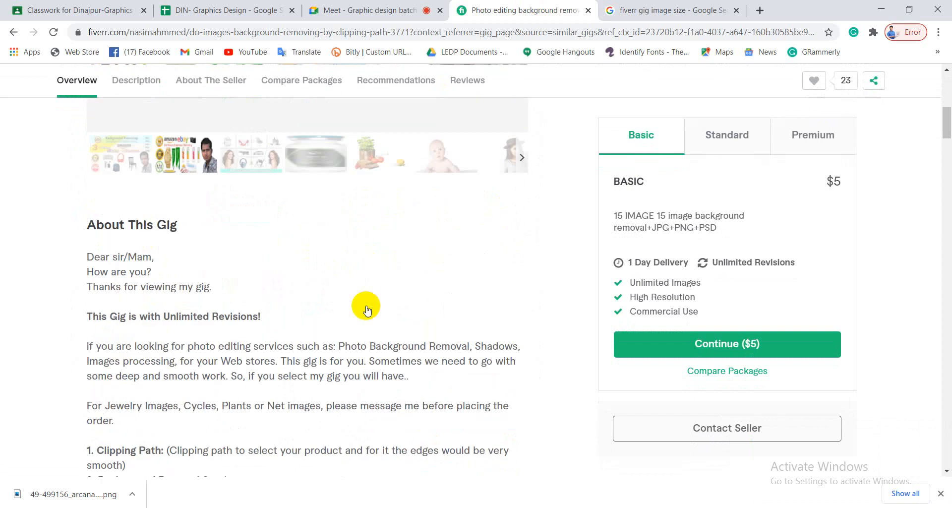
scroll(367, 310, up, 5)
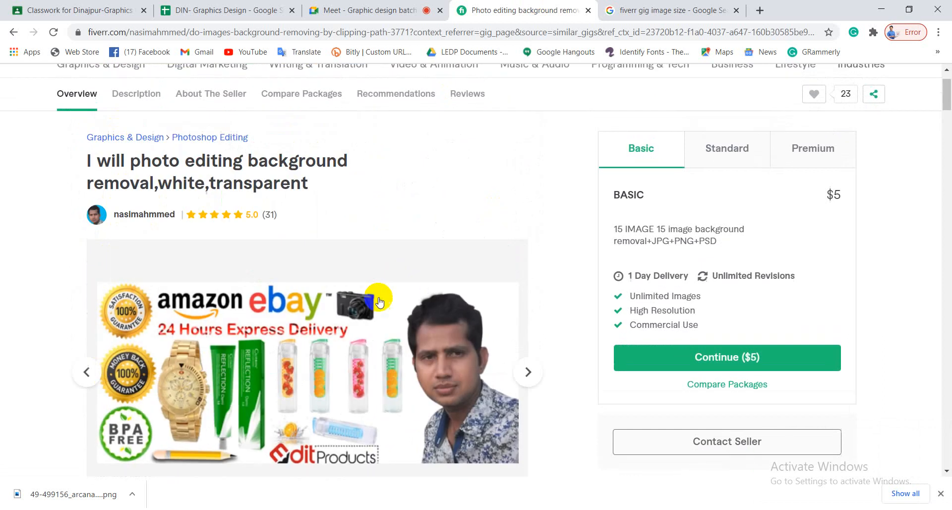
- View the desktop image product-image-editing-for-more-traffic (2).jpg as a layout reference, close it and return to Photoshop
click(874, 10)
click(895, 7)
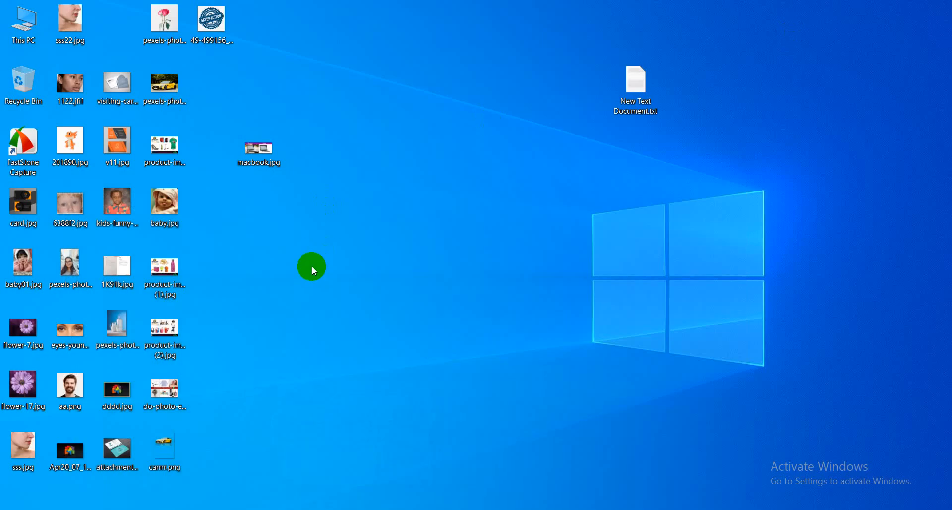
click(163, 330)
right_click(162, 330)
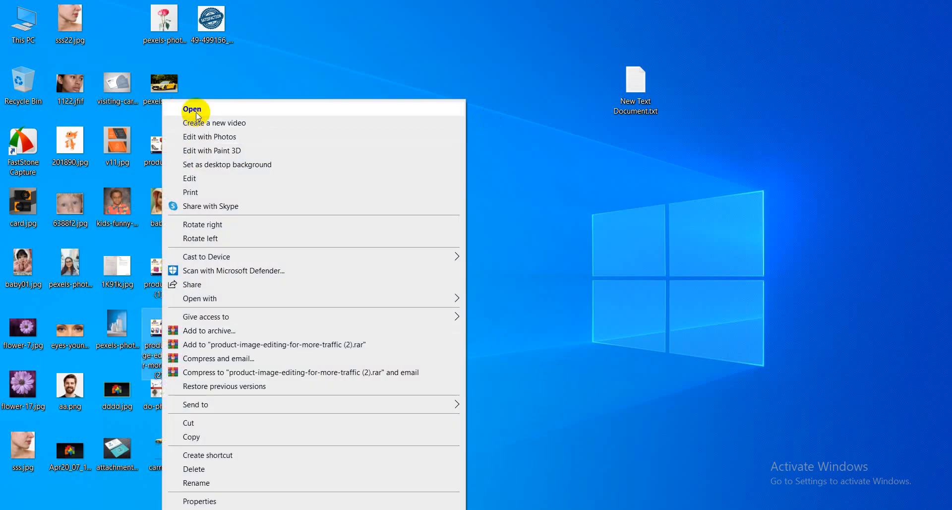
click(196, 109)
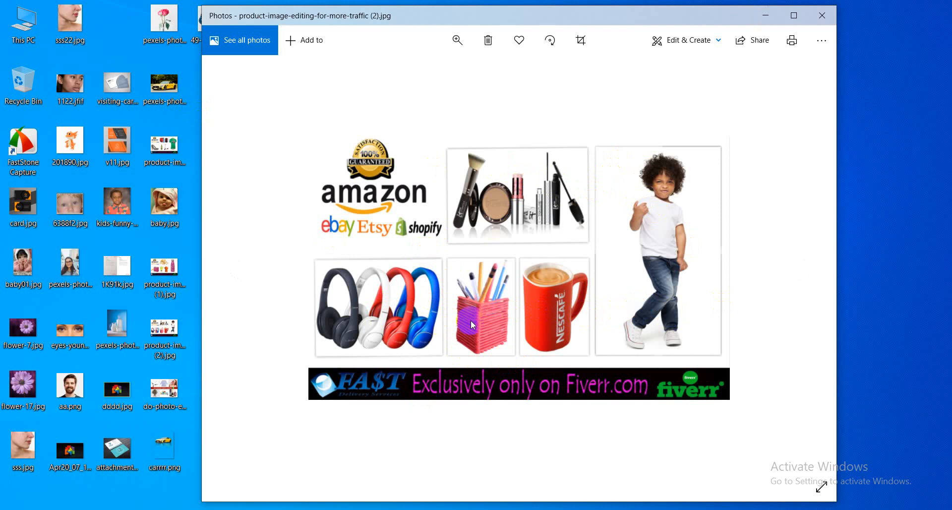
click(821, 15)
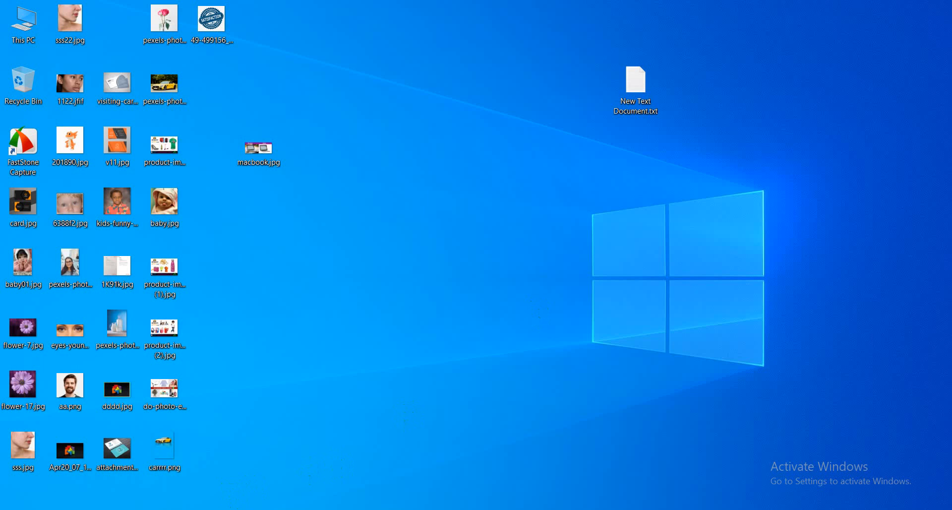
click(212, 509)
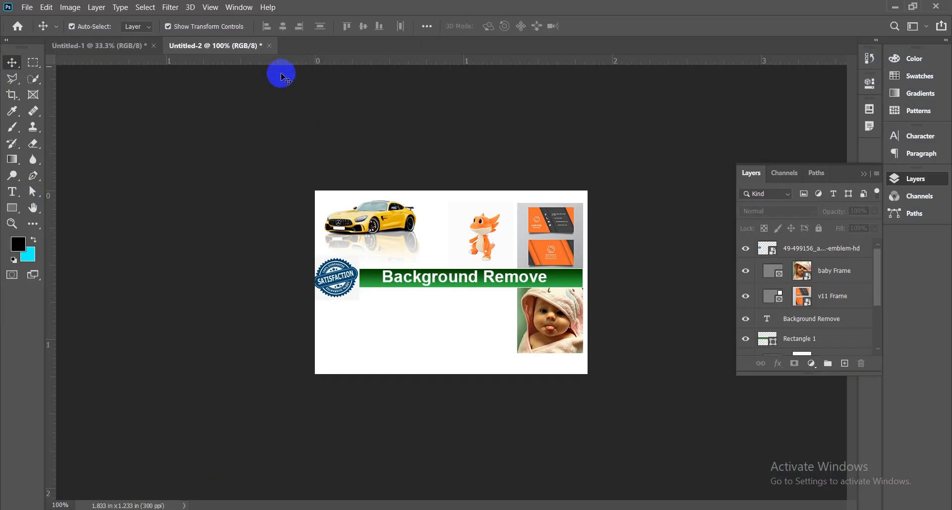
- Move the green gradient band from the middle of the gig image to its lower edge
click(562, 284)
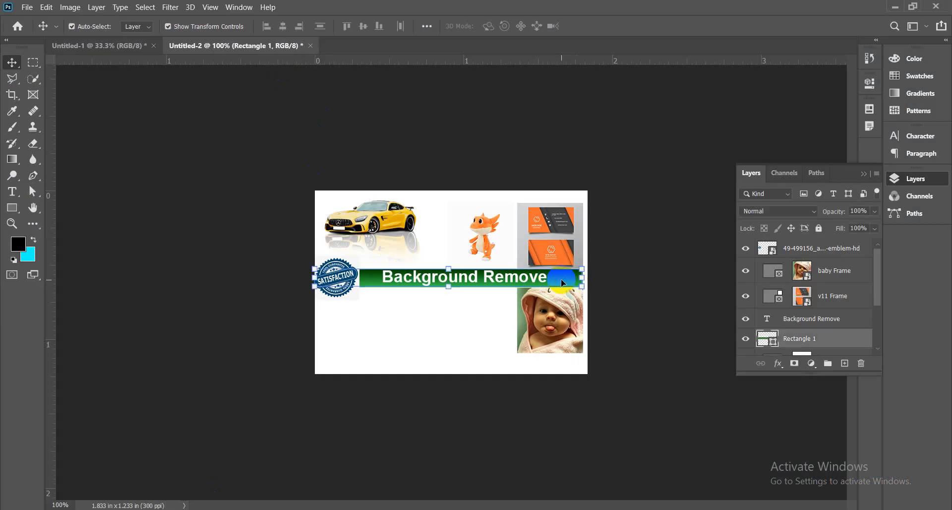
drag(562, 284, 559, 368)
drag(561, 368, 561, 369)
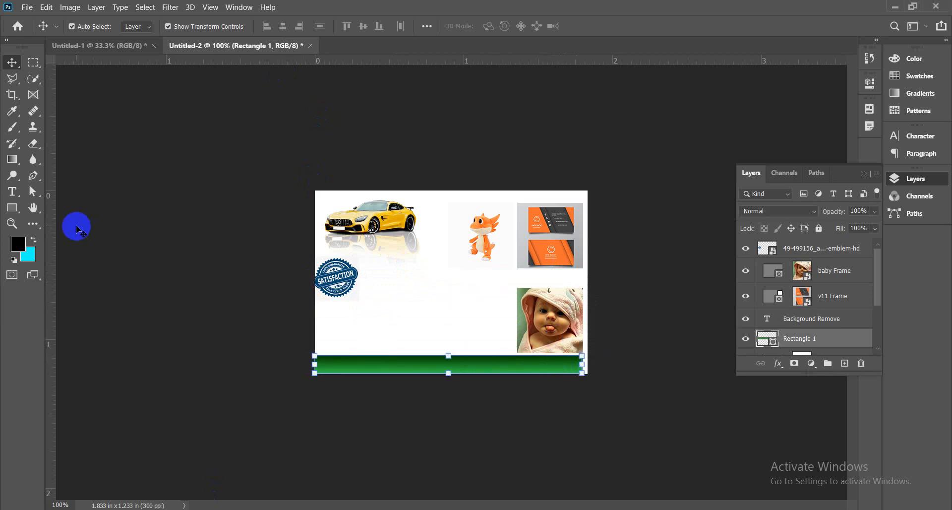
- Try out a green ellipse of about 132 × 124 px between the emblem and the baby photo, and delete it
click(9, 210)
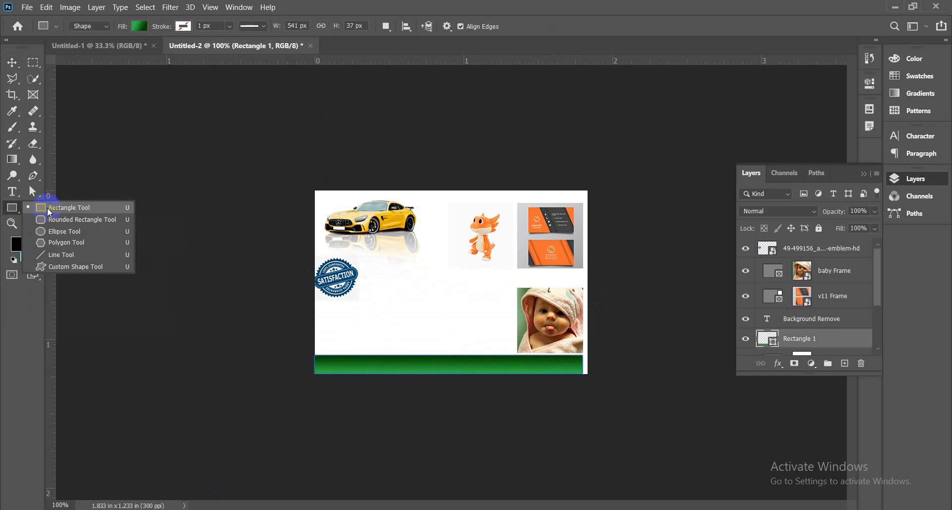
click(49, 210)
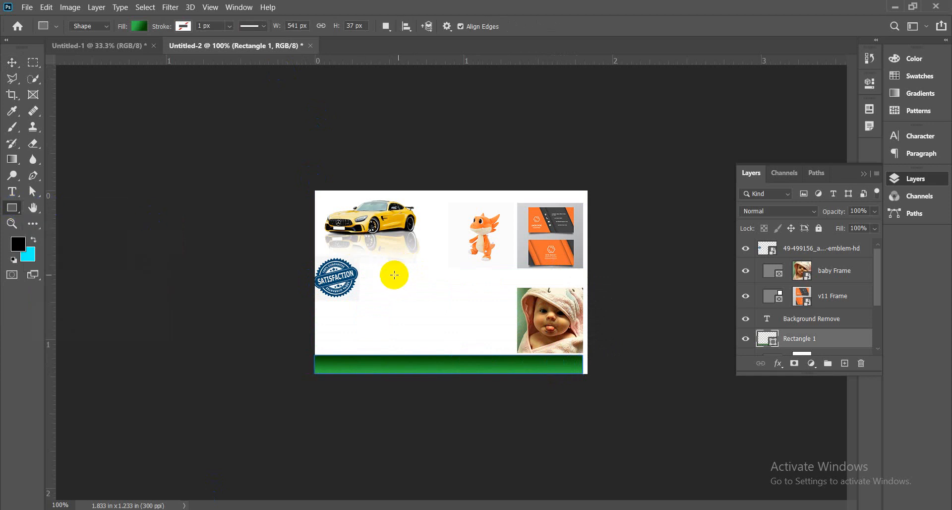
click(7, 211)
click(66, 230)
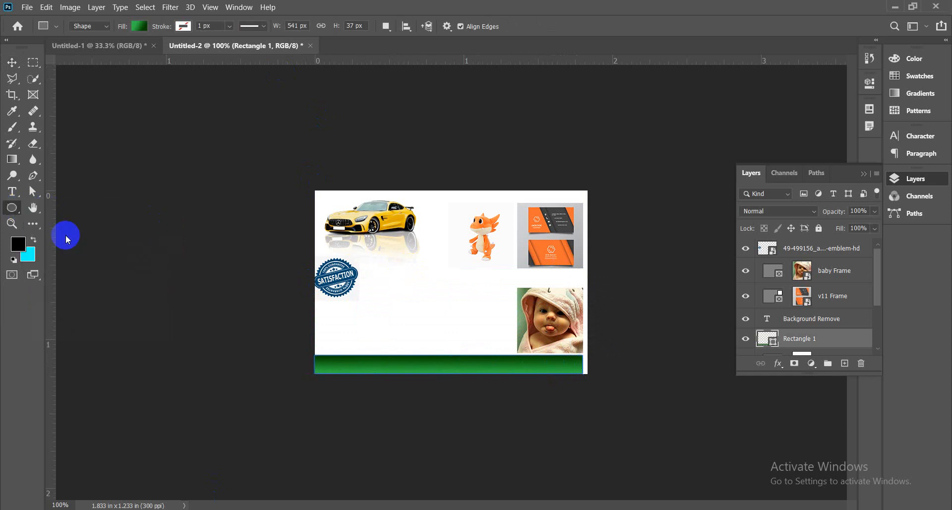
drag(393, 276, 458, 337)
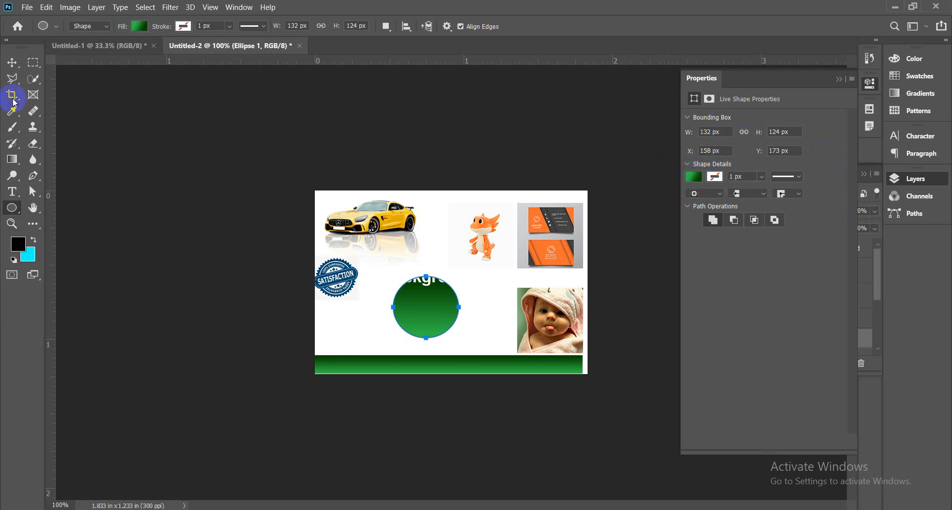
click(12, 62)
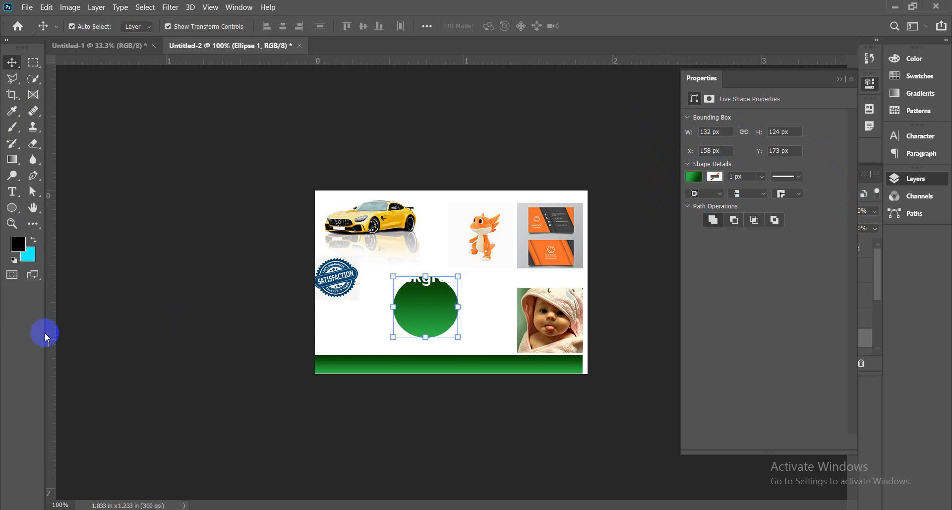
key(Delete)
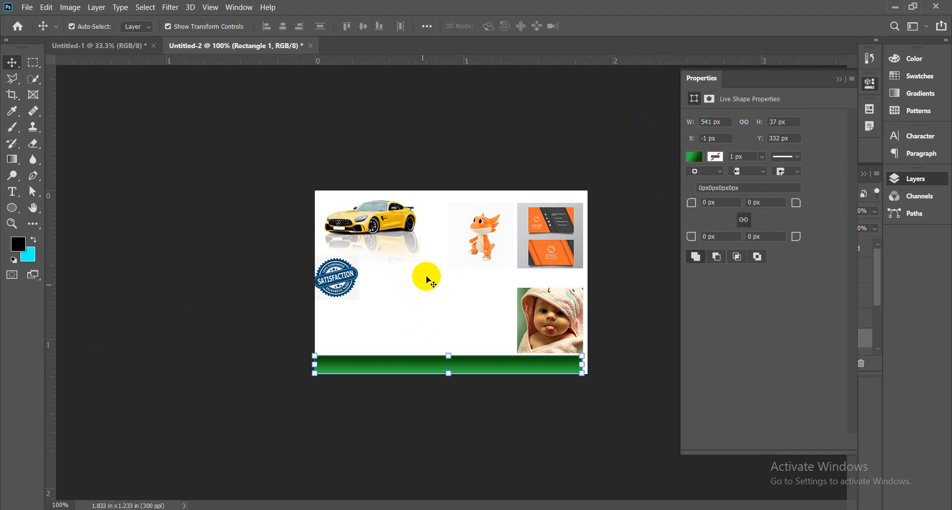
- Move the Background Remove title down onto the green band and clear all artwork from the canvas, leaving only the background
drag(426, 280, 425, 365)
click(443, 432)
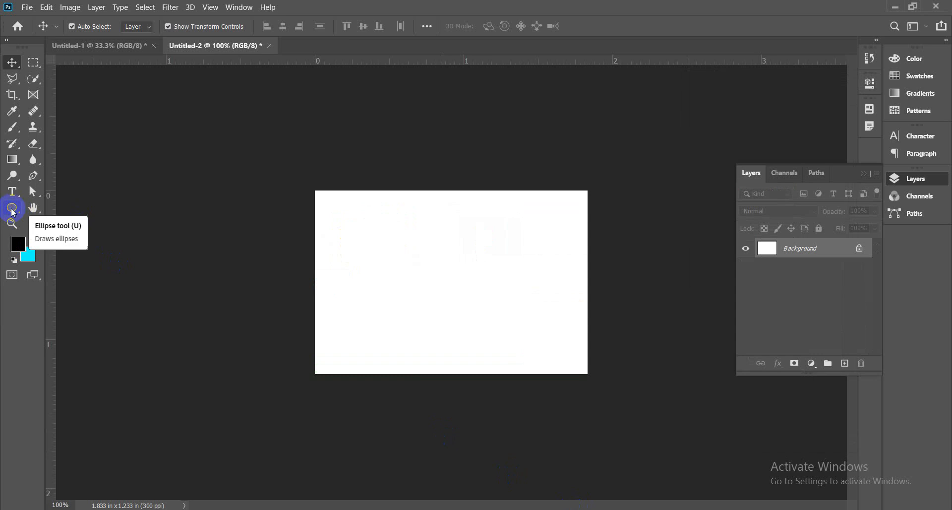
- Draw a black rectangular band about 637 × 61 px across the full width of the canvas at mid-height
drag(13, 212, 55, 208)
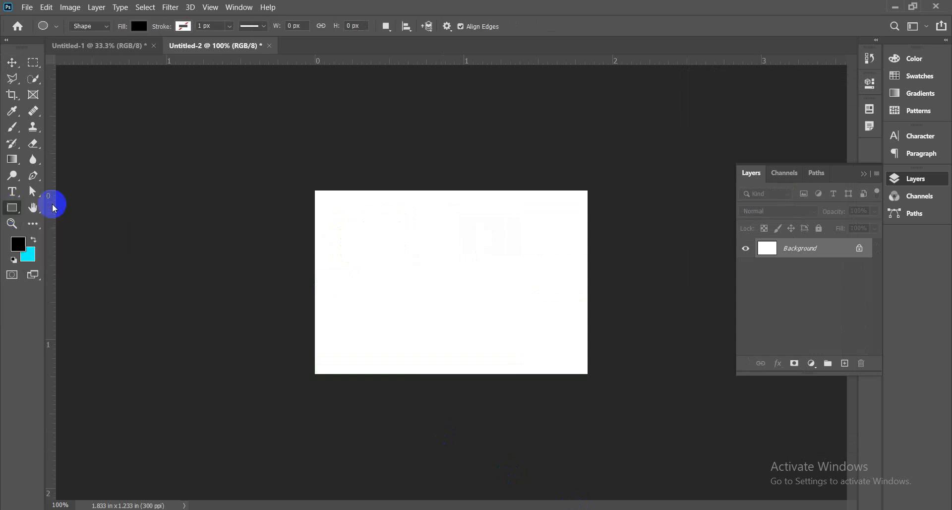
drag(299, 268, 615, 298)
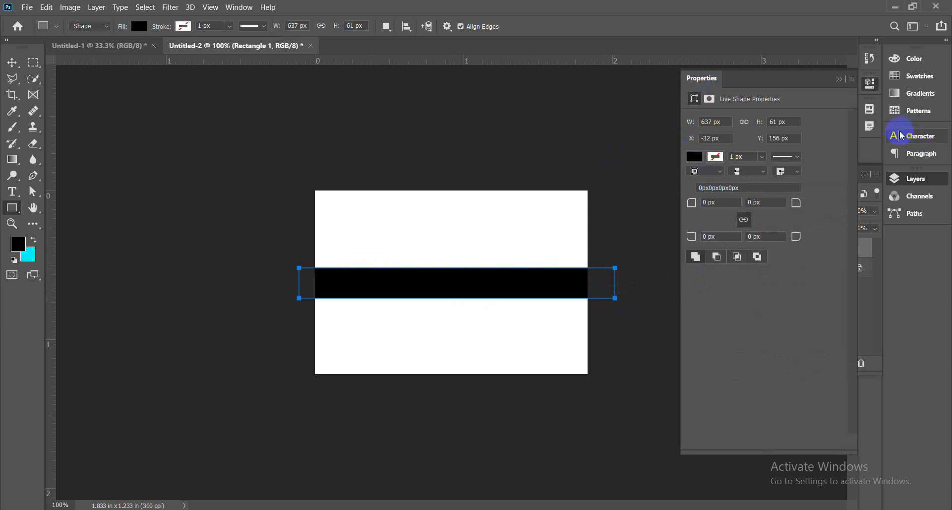
click(838, 80)
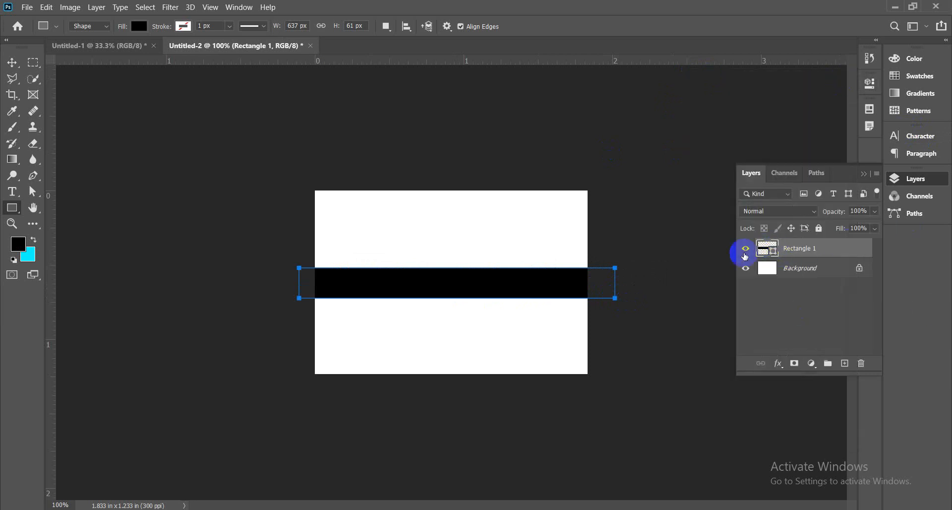
double_click(766, 252)
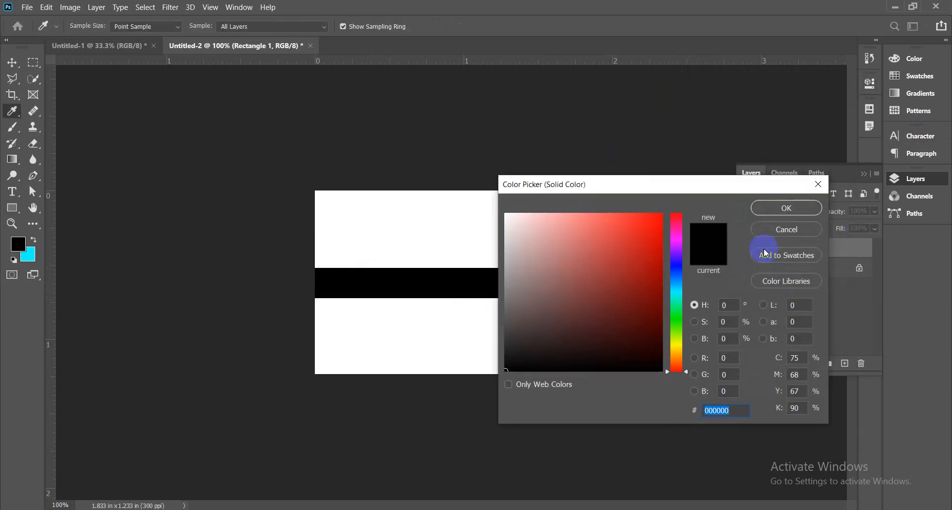
mouse_move(638, 262)
mouse_down()
mouse_move(665, 203)
mouse_move(661, 282)
mouse_move(623, 240)
mouse_move(664, 269)
mouse_move(614, 234)
mouse_move(645, 249)
mouse_up()
drag(620, 189, 409, 187)
click(565, 231)
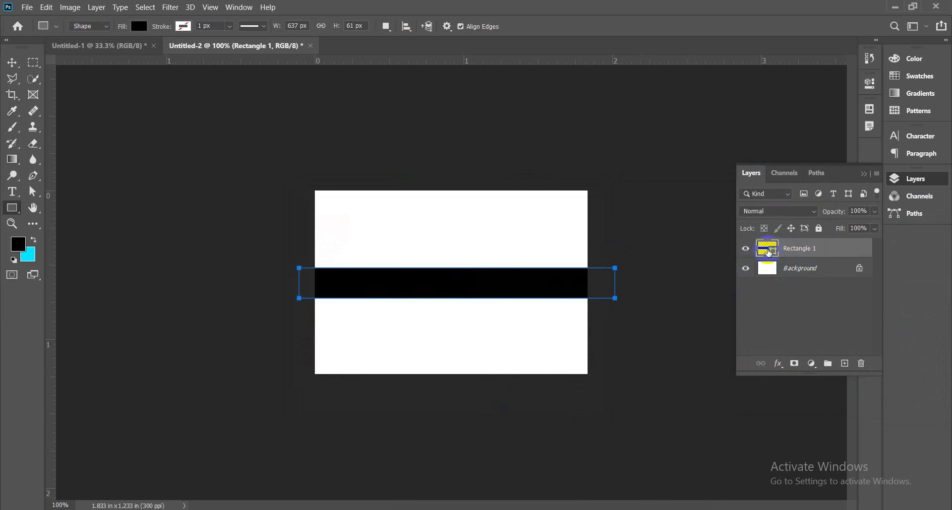
- Add a Gradient Overlay layer style to the black rectangular band across the canvas
right_click(809, 250)
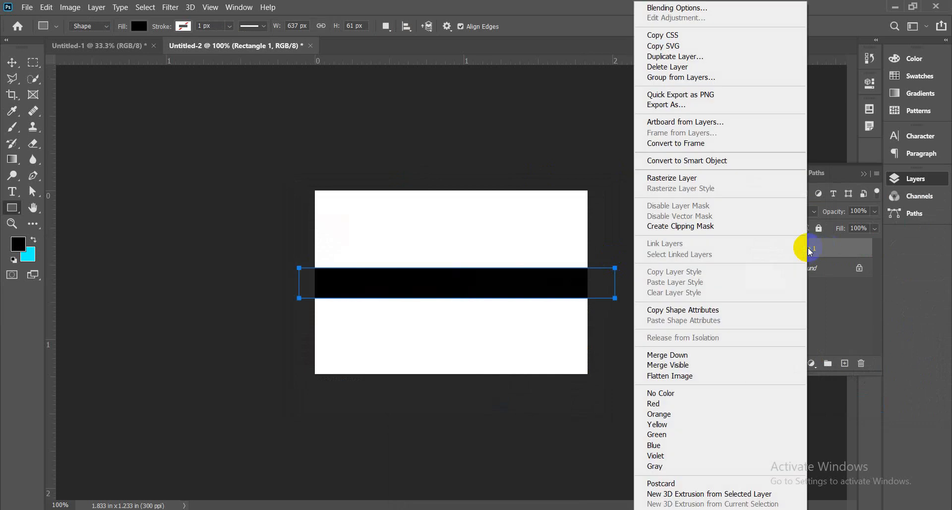
click(738, 8)
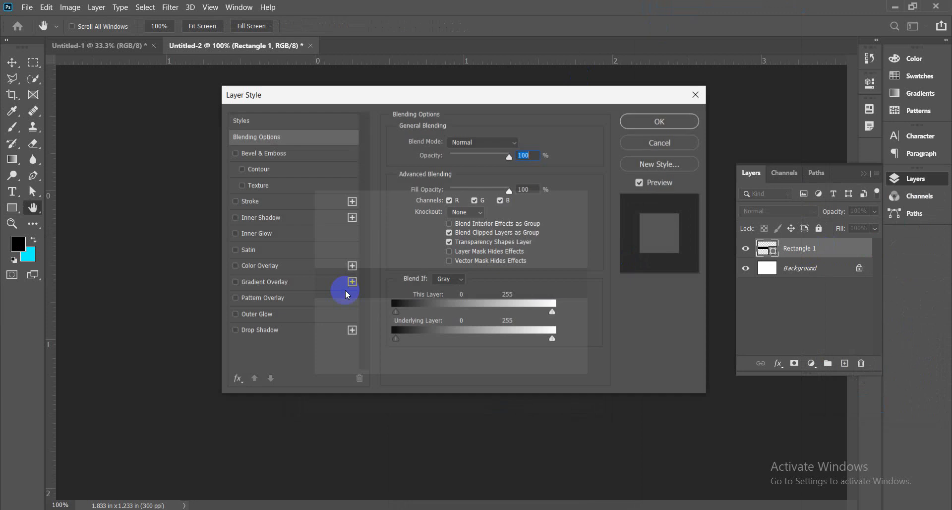
drag(355, 96, 769, 92)
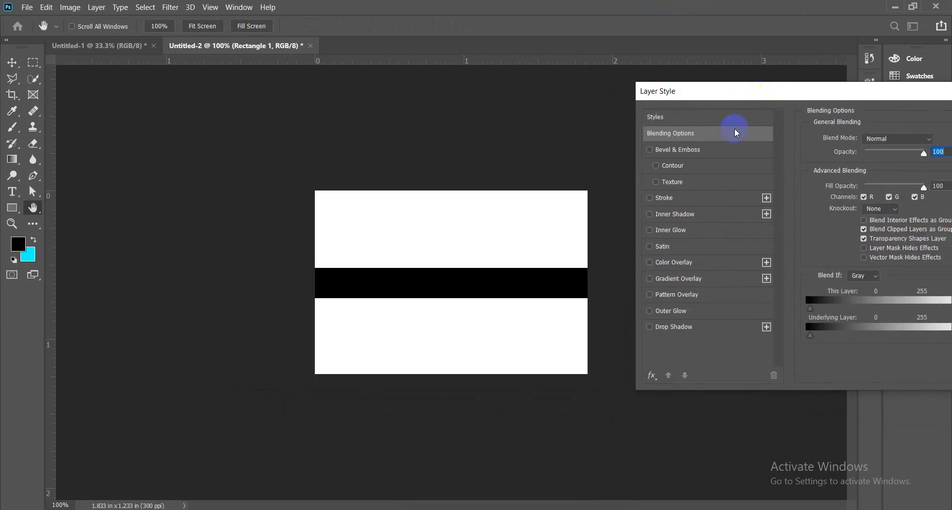
click(651, 279)
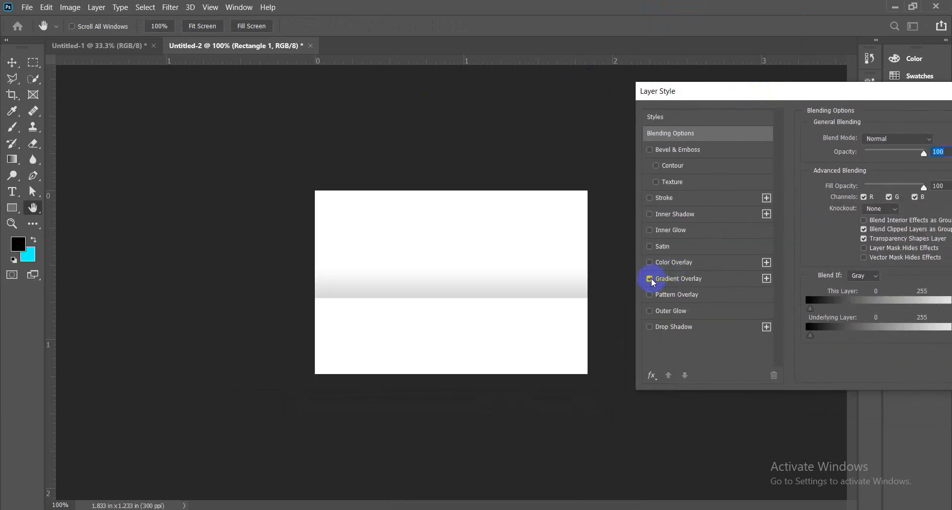
click(694, 281)
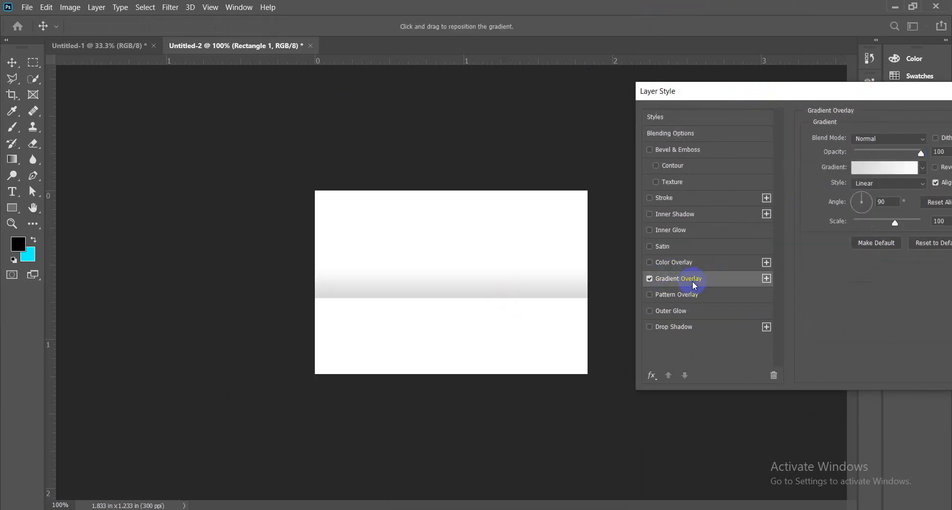
- Change the overlay gradient's first colour stop from gray to pure red and apply the layer style to the band
click(890, 167)
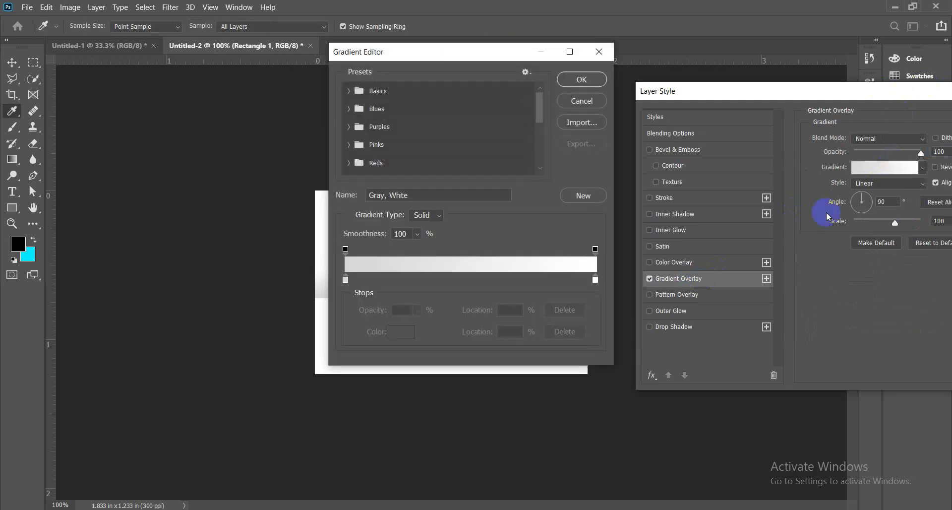
double_click(346, 279)
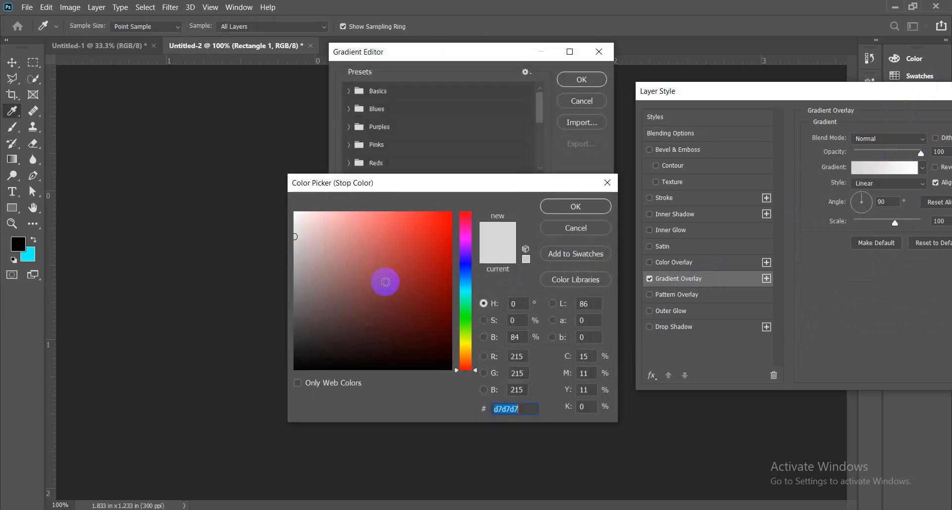
click(450, 213)
click(573, 206)
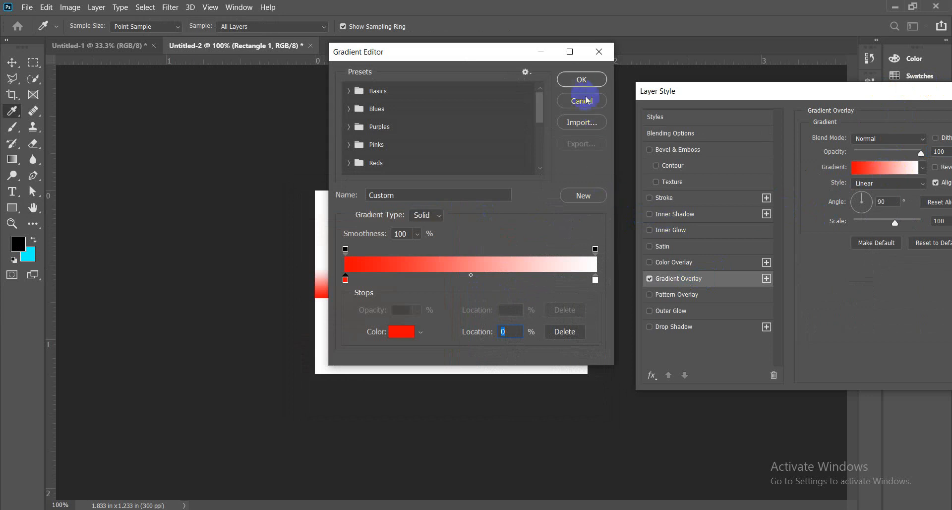
click(578, 79)
drag(441, 299, 471, 298)
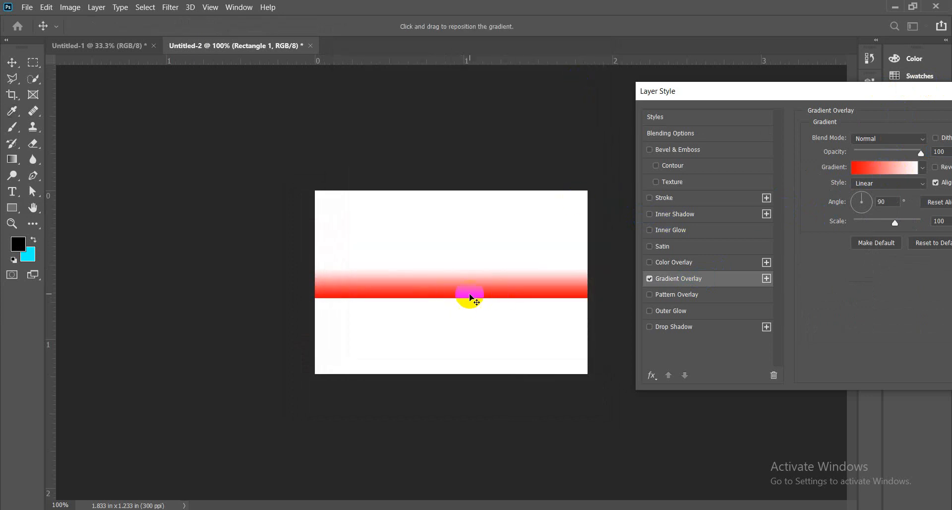
drag(839, 91, 591, 120)
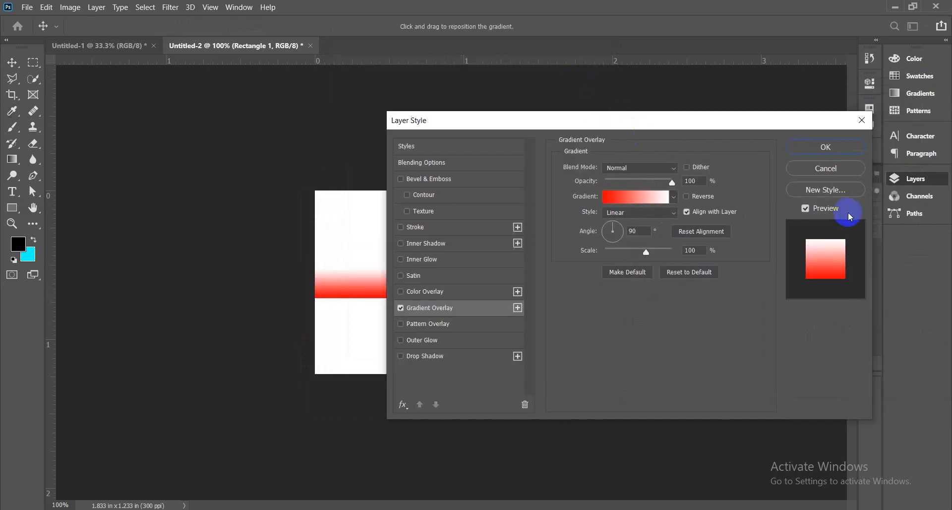
click(847, 156)
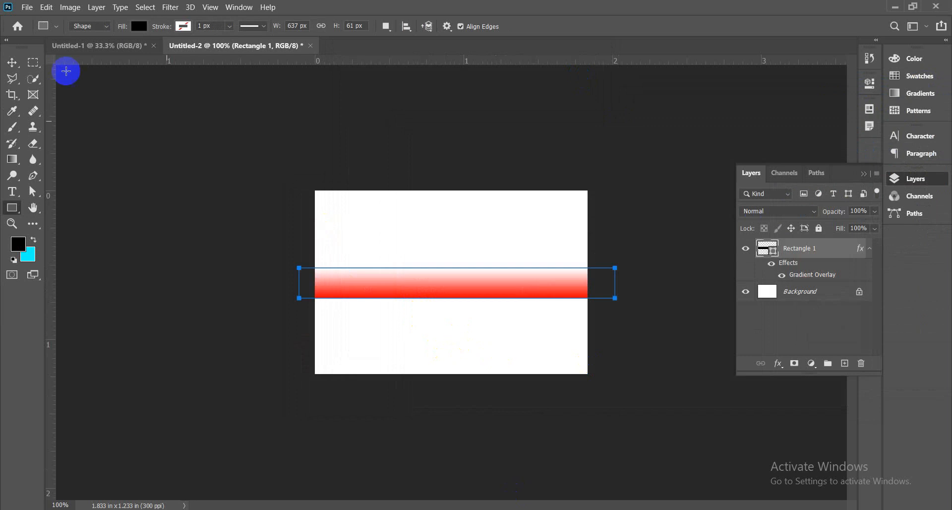
- Delete the red-to-white gradient band from the canvas
click(12, 62)
click(570, 384)
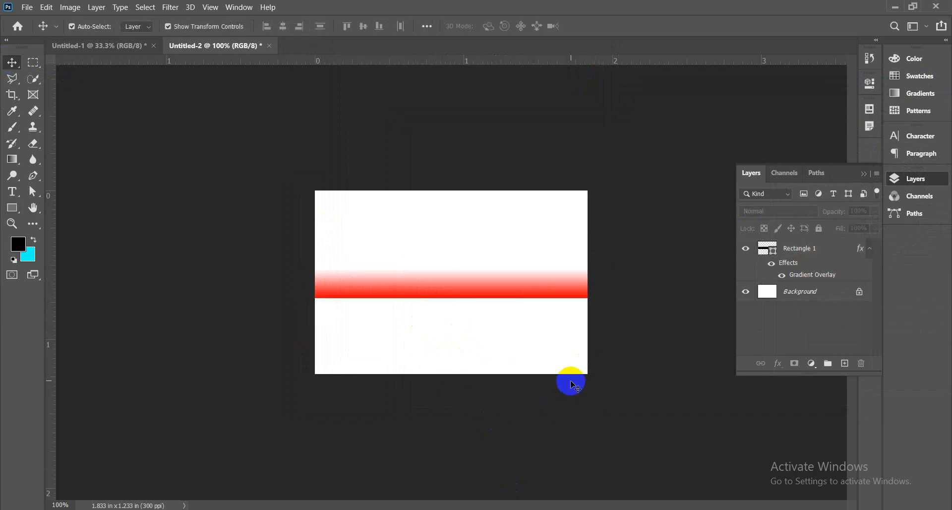
click(528, 286)
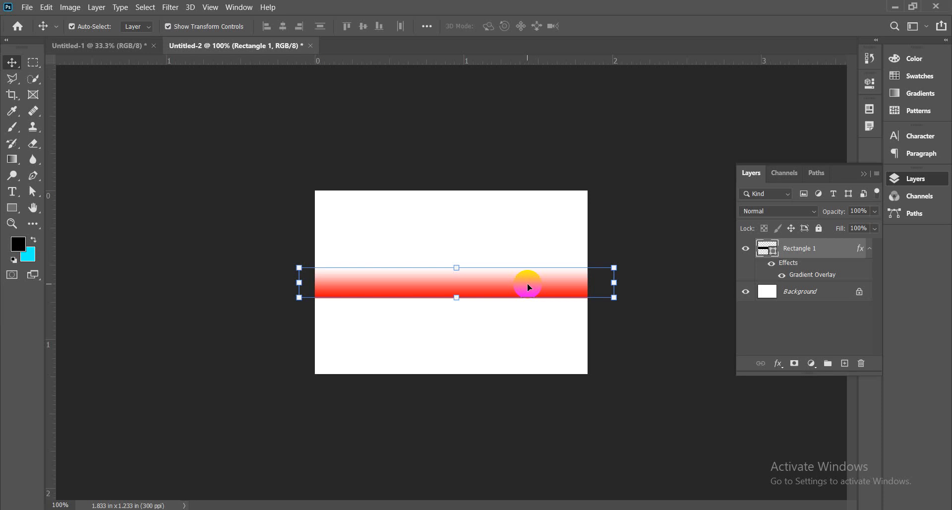
key(Delete)
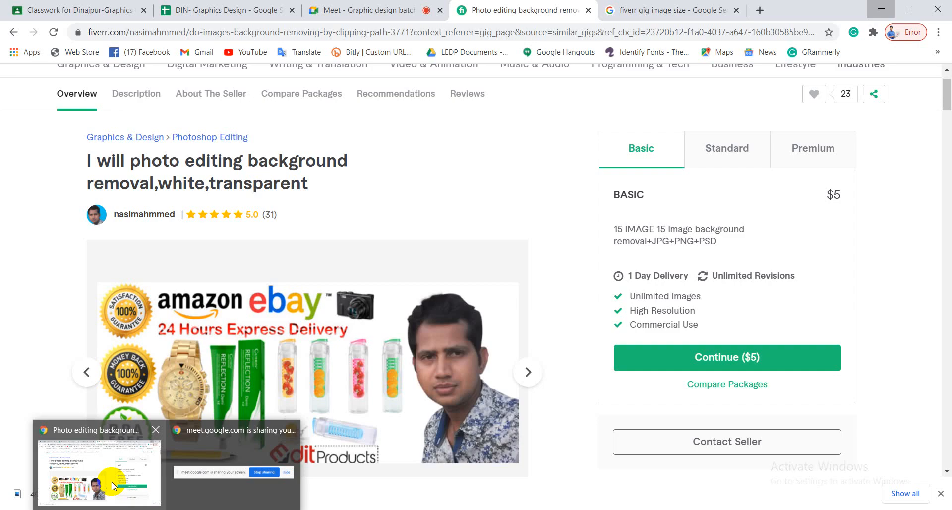
- Switch to Chrome and look through the participant list of the running Google Meet call
click(117, 485)
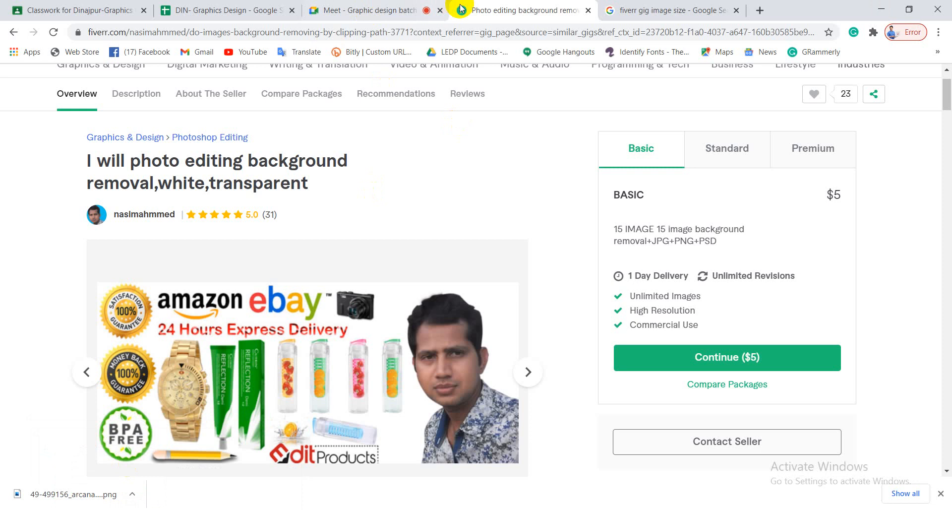
click(655, 10)
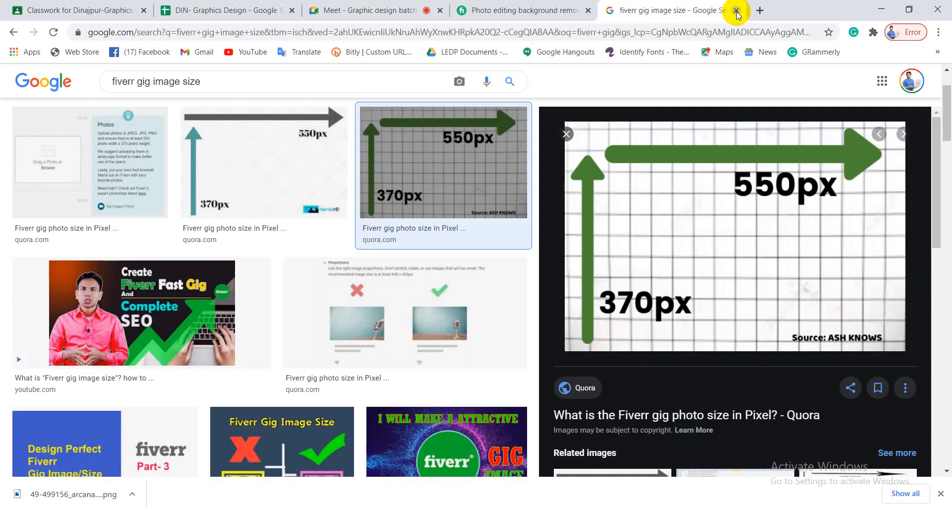
click(368, 11)
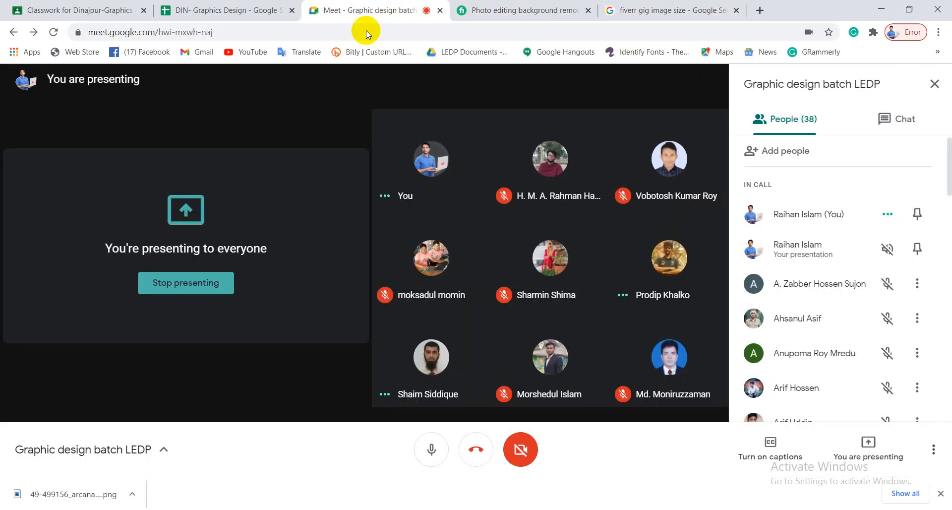
scroll(888, 310, down, 5)
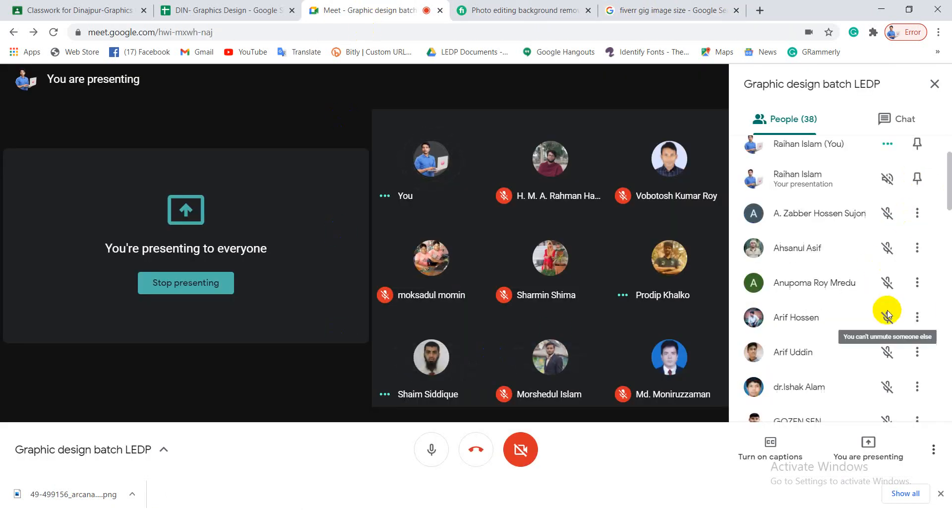
scroll(883, 312, down, 15)
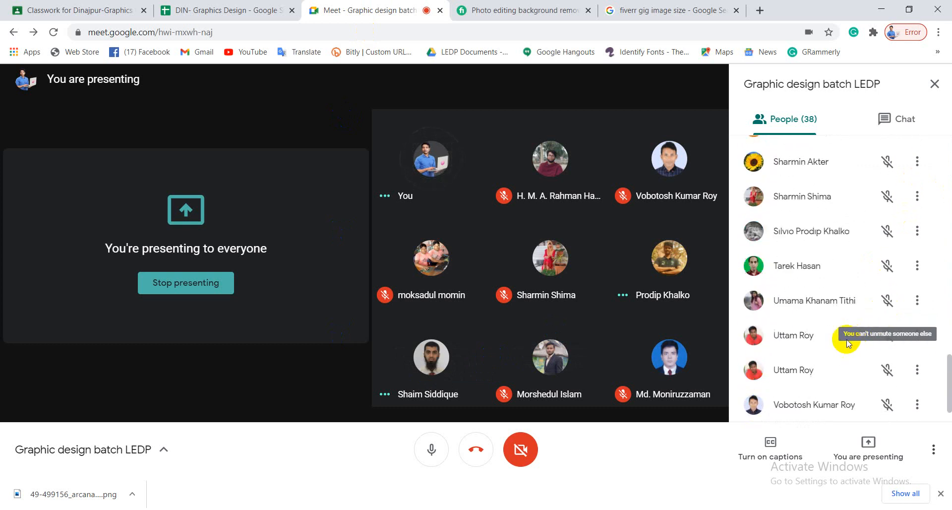
scroll(845, 342, up, 20)
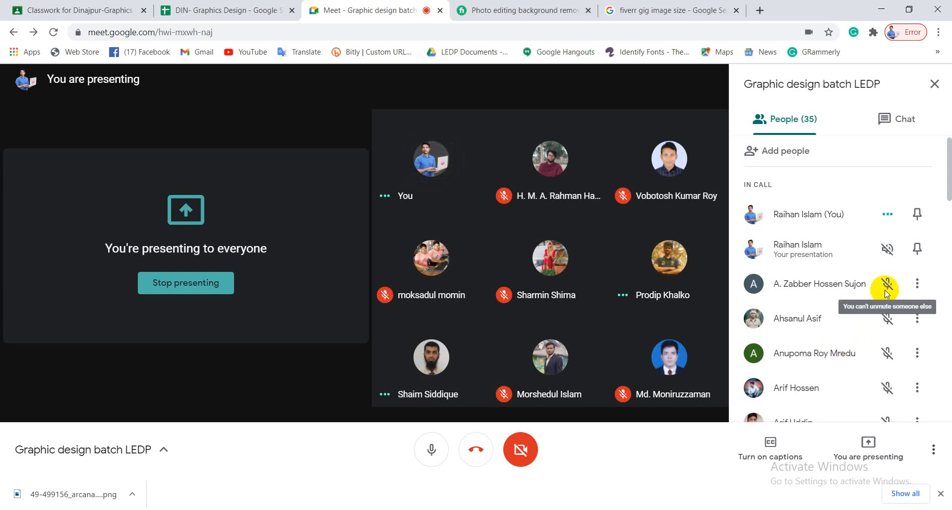
- Mute the microphone in the Meet call and turn it back on
click(435, 453)
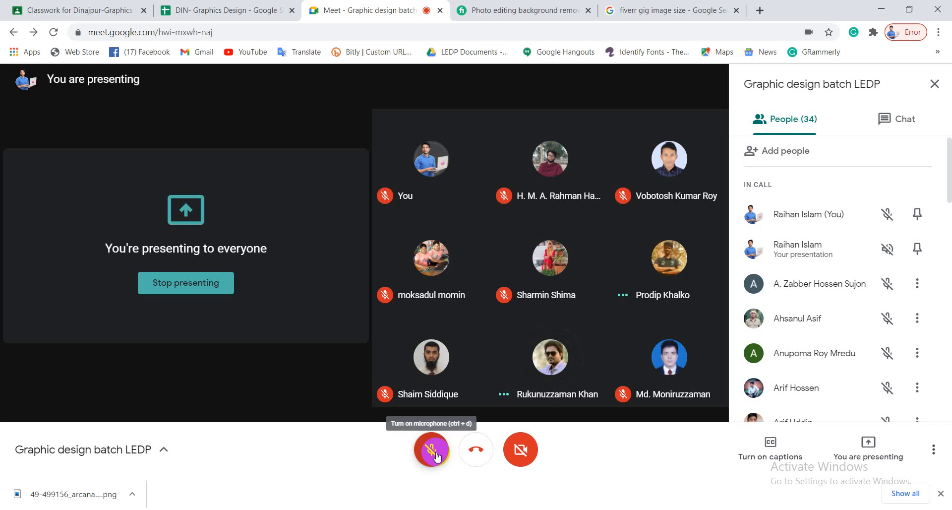
click(435, 456)
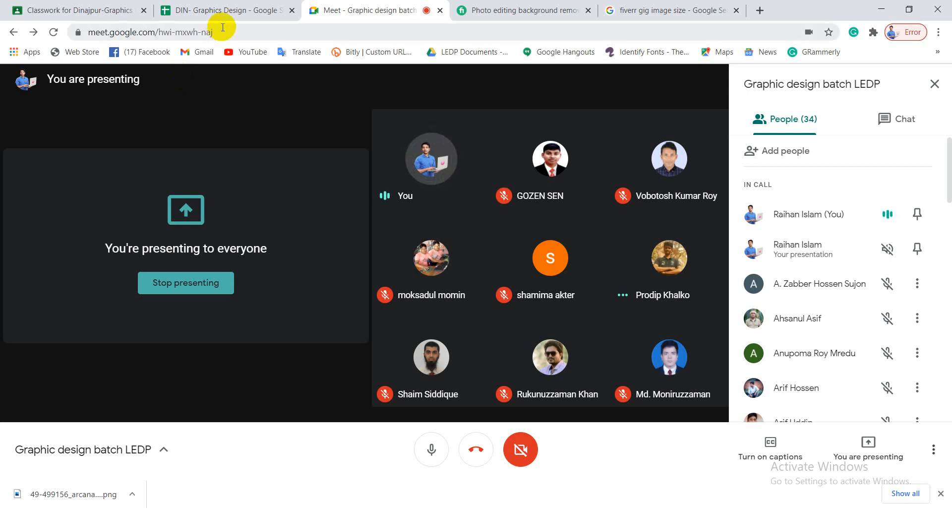
click(242, 231)
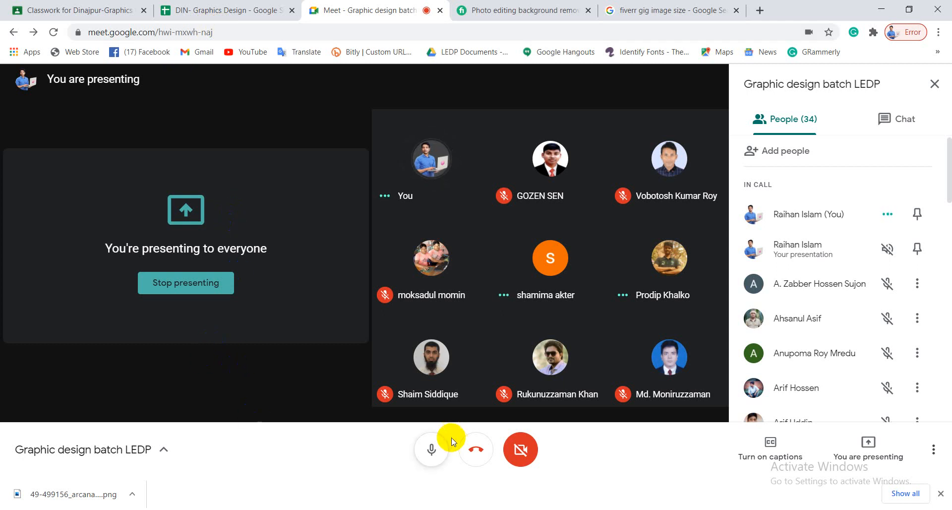
mouse_move(551, 157)
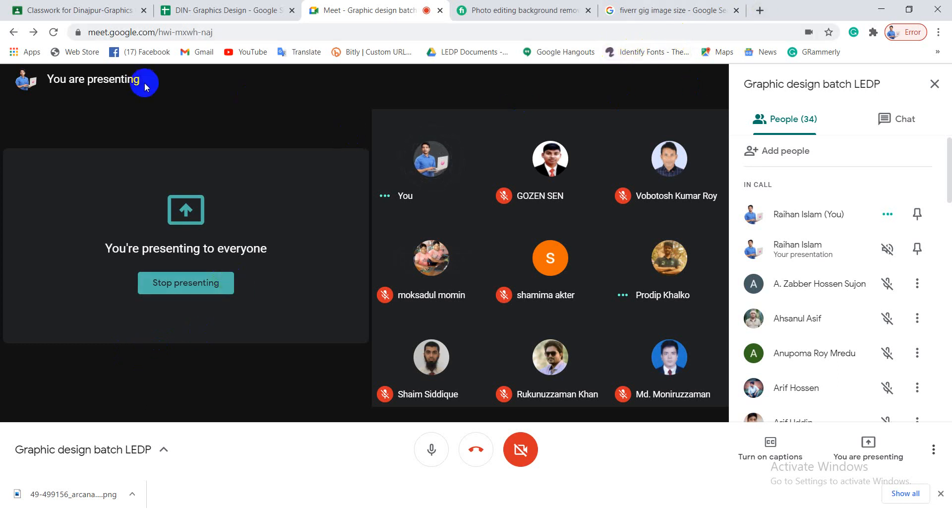
- Switch to Google Classroom and open the Dinajpur-Graphics Design Batch-Top Up-01 class
click(106, 13)
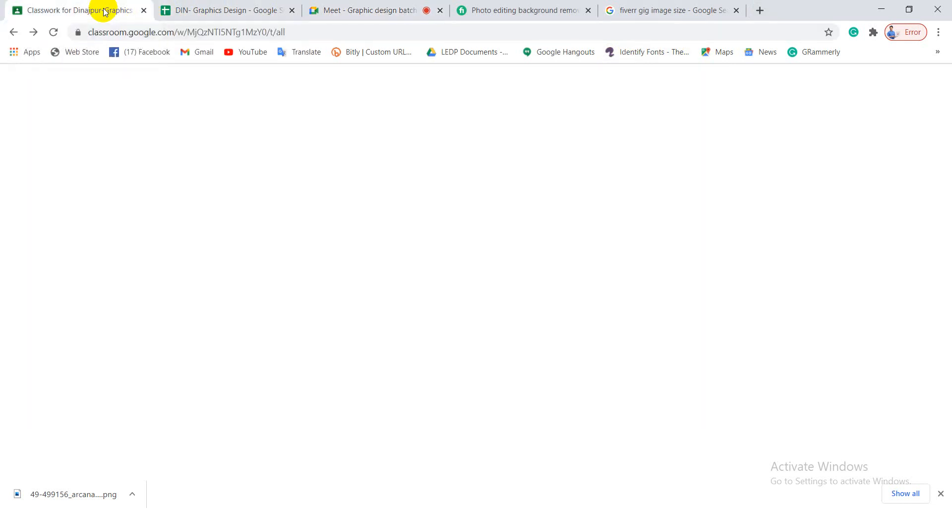
scroll(153, 126, up, 5)
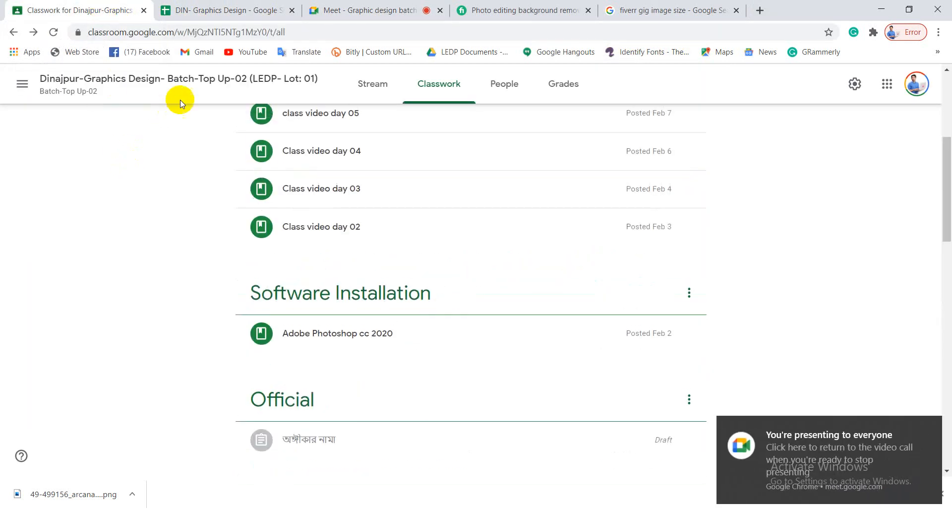
click(195, 75)
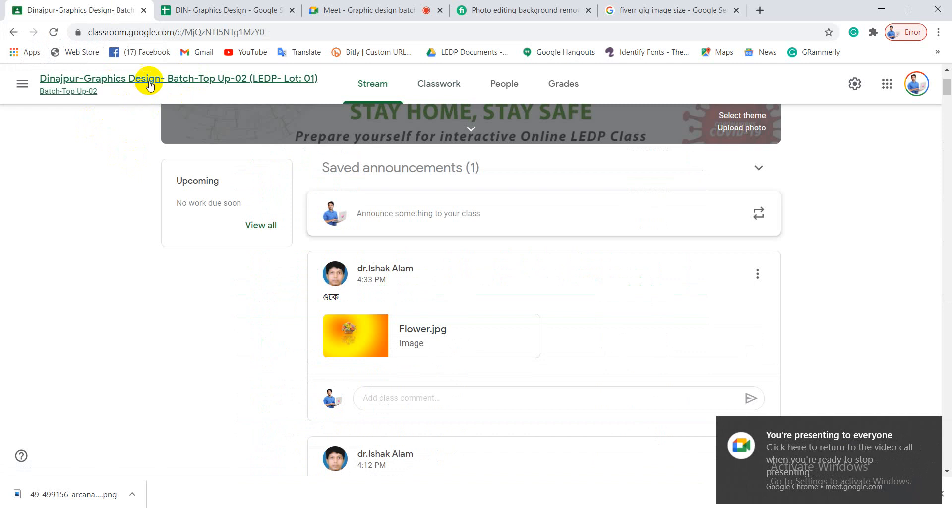
click(21, 88)
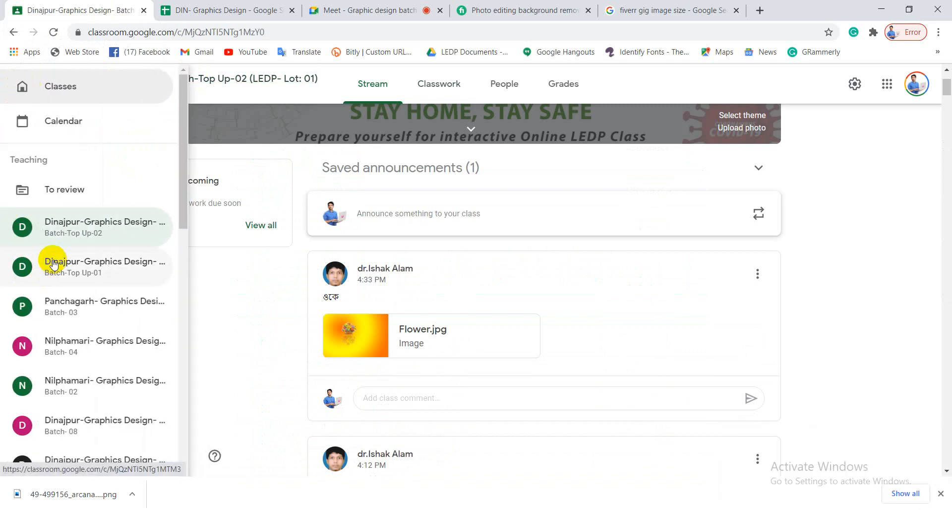
click(72, 271)
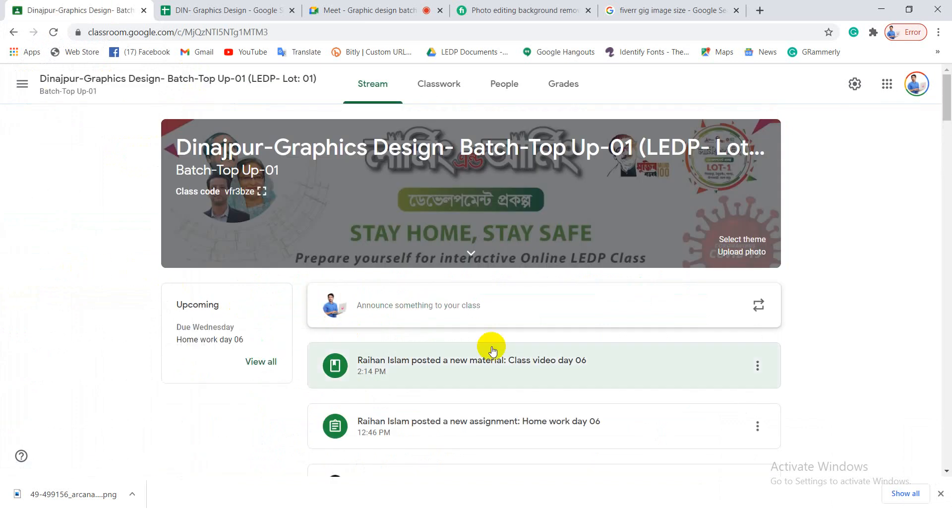
- Open the Home work day 06 assignment from the class stream and show its instructions
scroll(523, 307, down, 3)
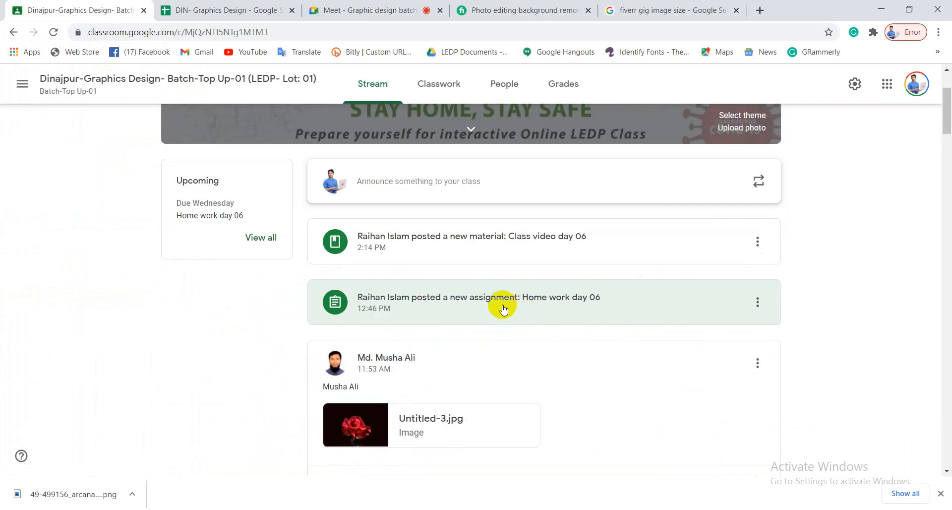
click(498, 301)
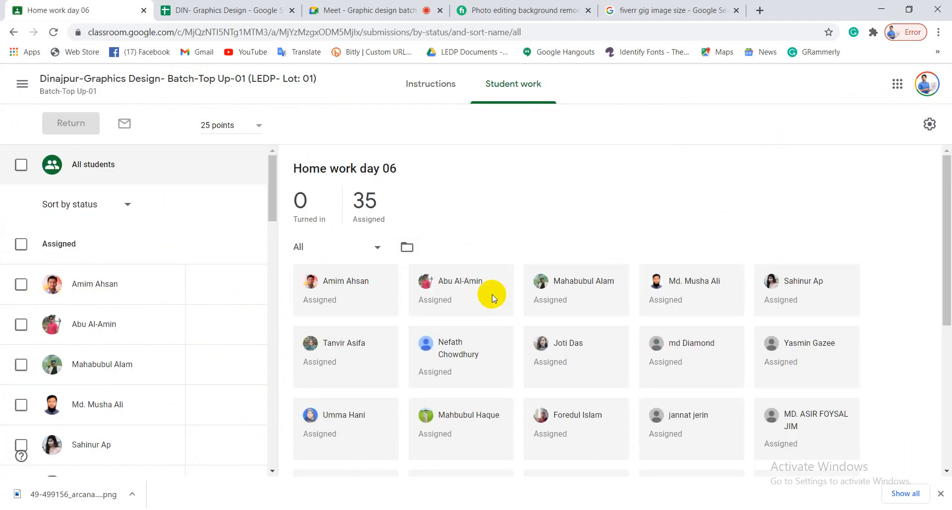
click(417, 102)
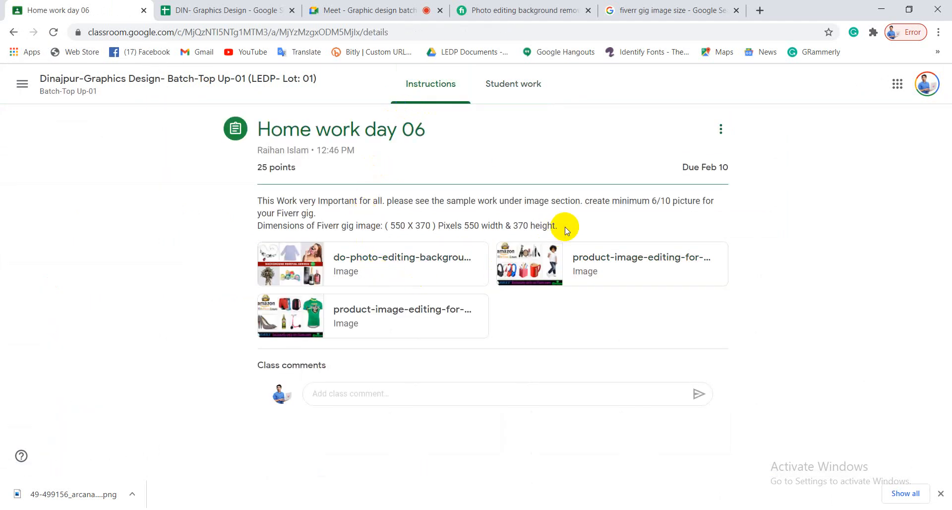
- Copy the full description text of the Home work day 06 assignment, including the gig image dimensions
drag(566, 230, 258, 198)
key(super+c)
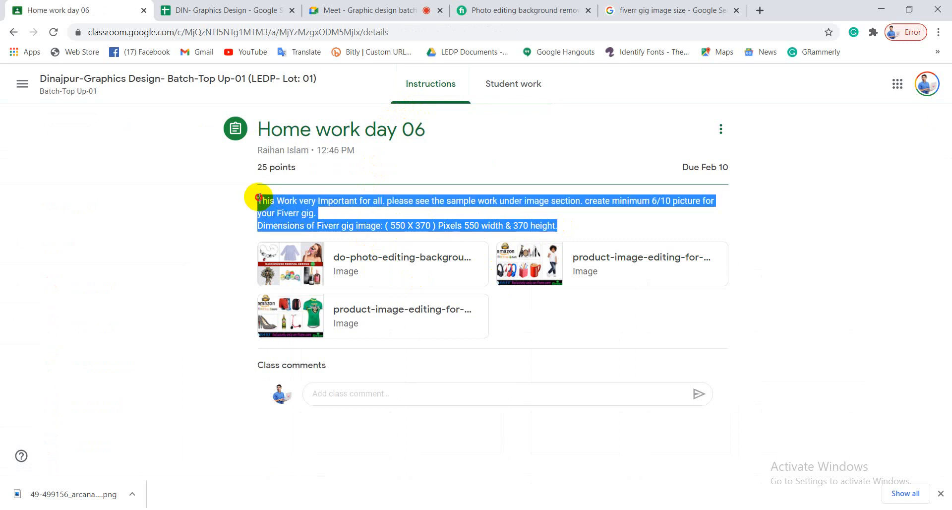
right_click(281, 210)
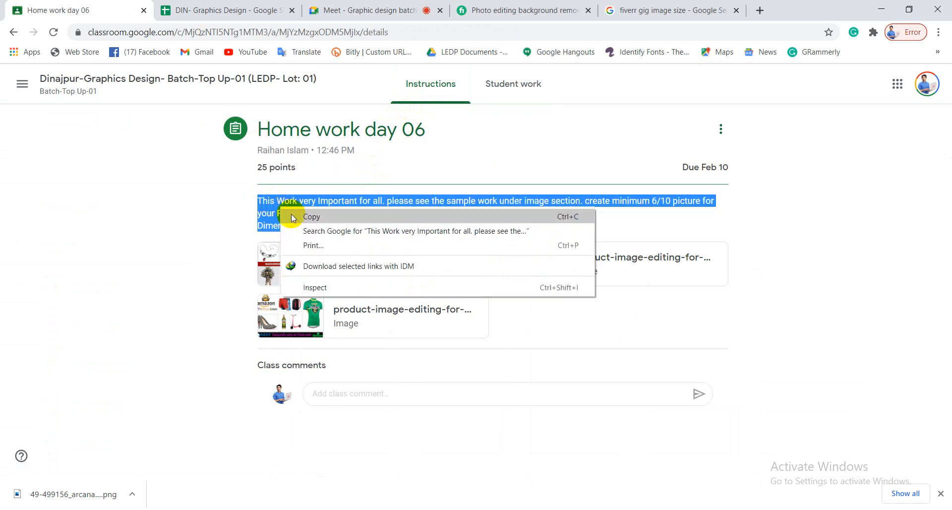
click(297, 217)
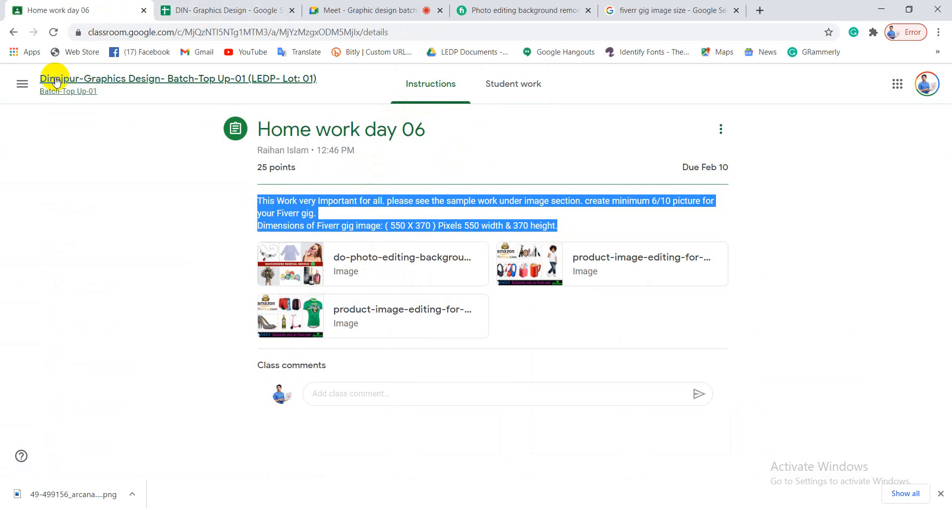
- Open the Dinajpur-Graphics Design Batch-Top Up-02 class and start a new assignment in its classwork
click(22, 83)
click(86, 230)
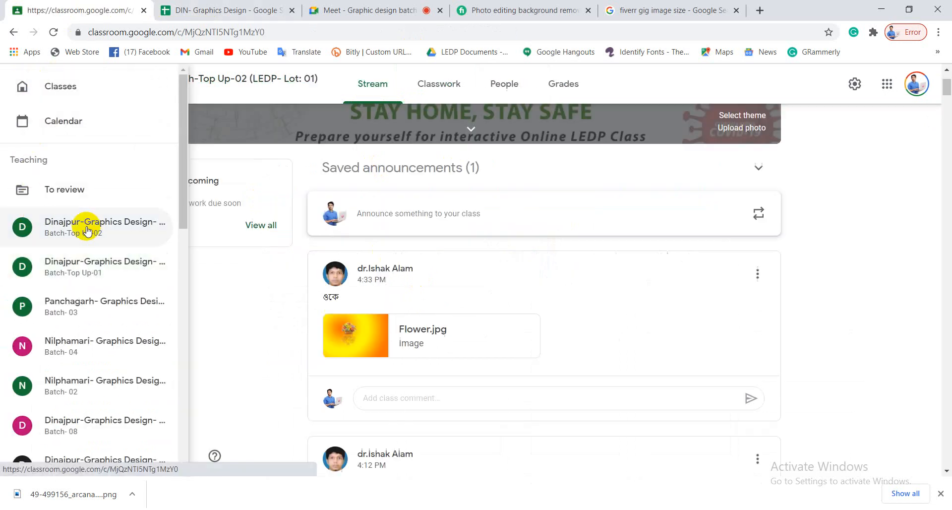
scroll(680, 280, up, 3)
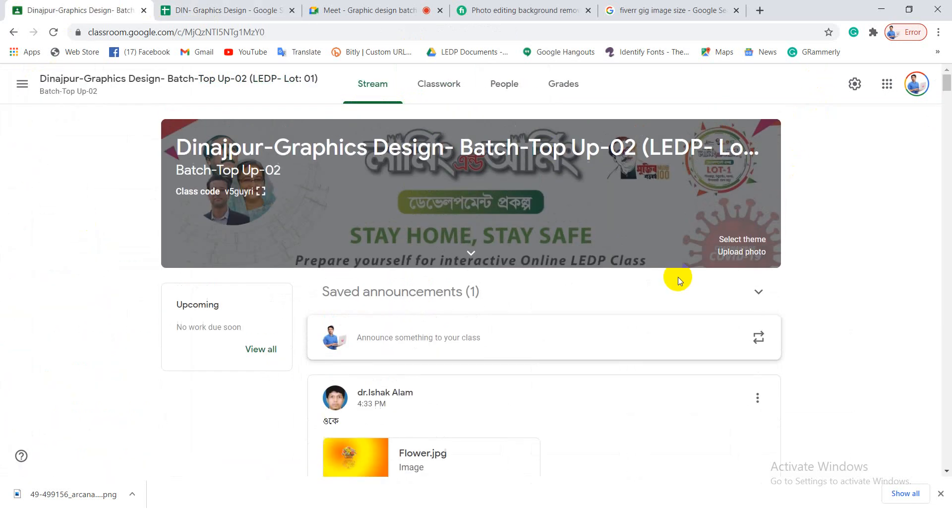
click(439, 85)
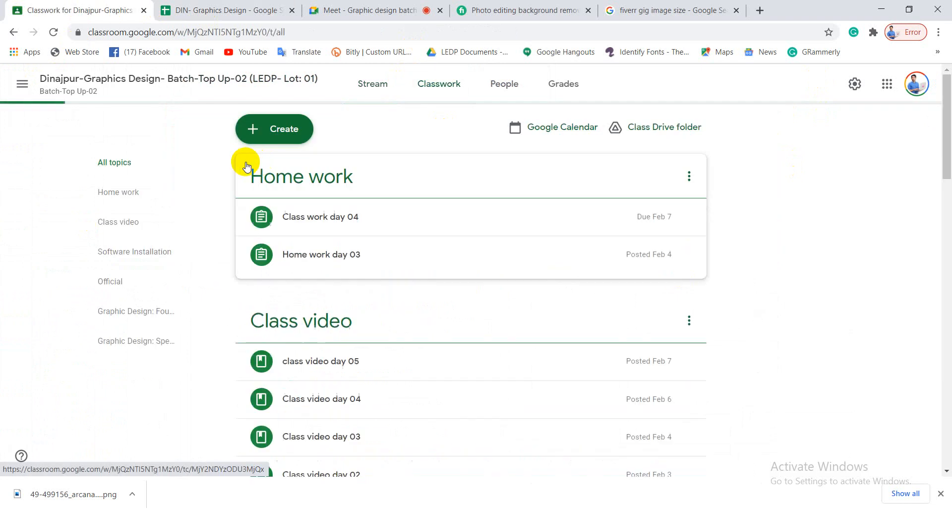
click(284, 132)
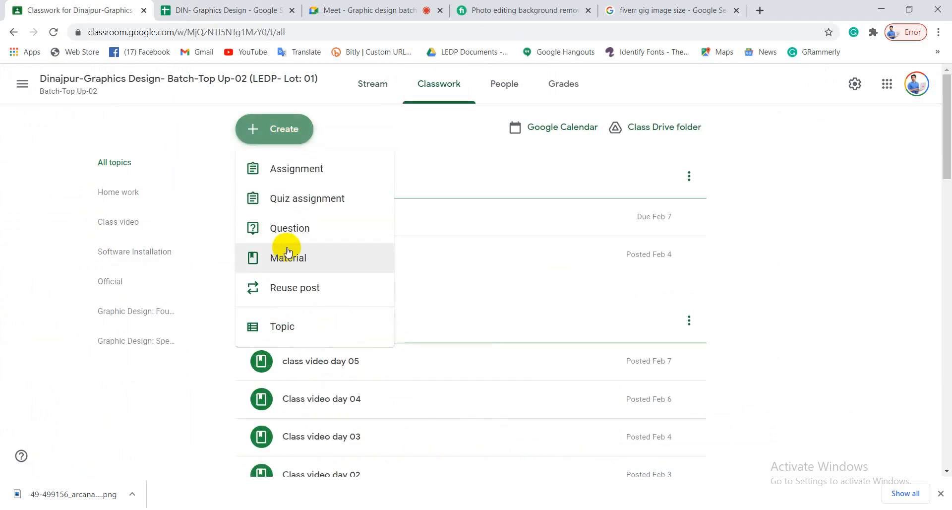
click(305, 169)
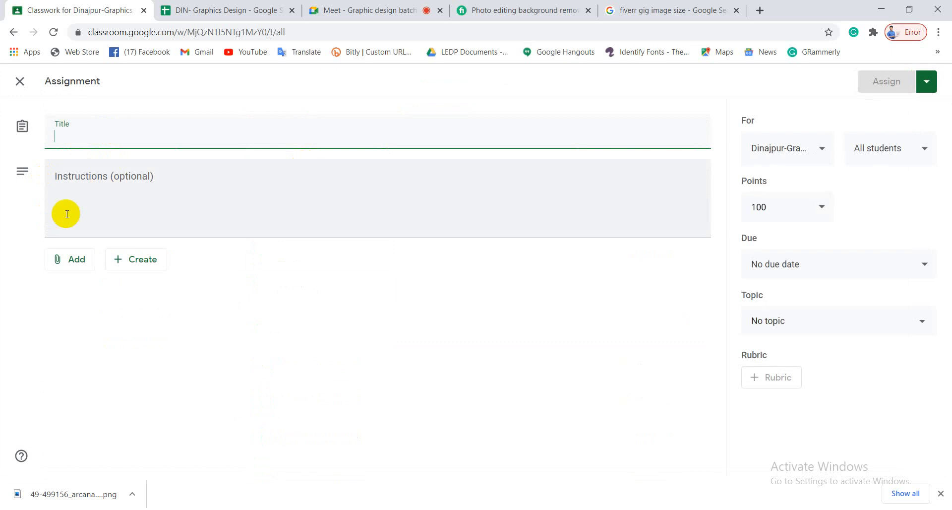
- Paste the copied gig image text as the assignment instructions and title the assignment "Home work for Fiverr"
click(87, 193)
right_click(86, 194)
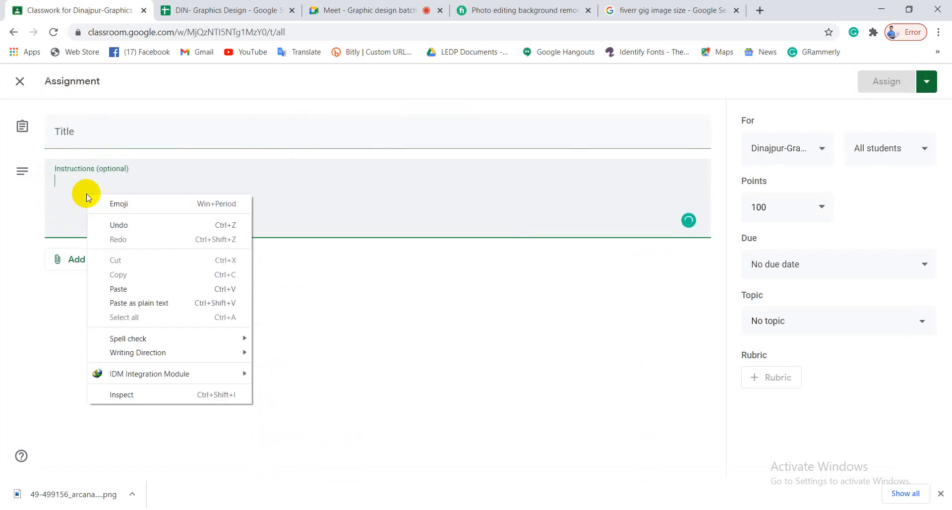
click(125, 286)
click(81, 130)
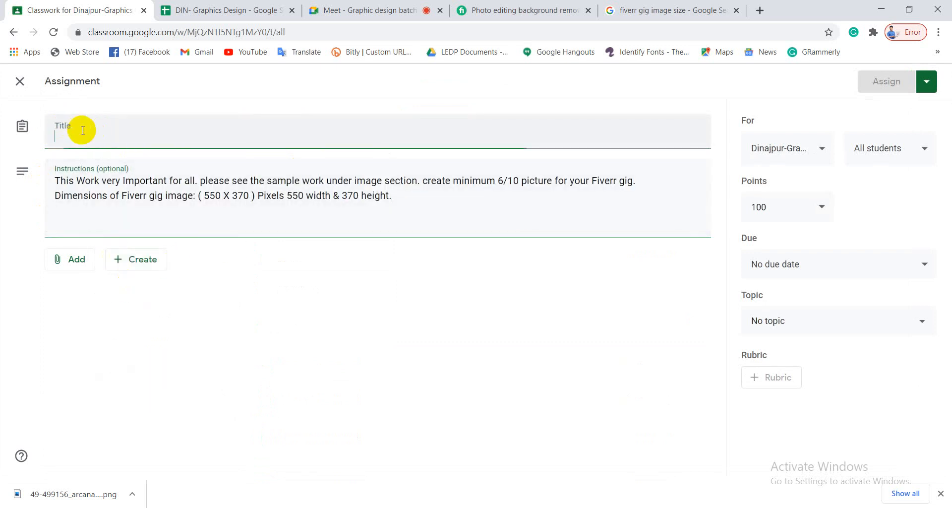
text(H)
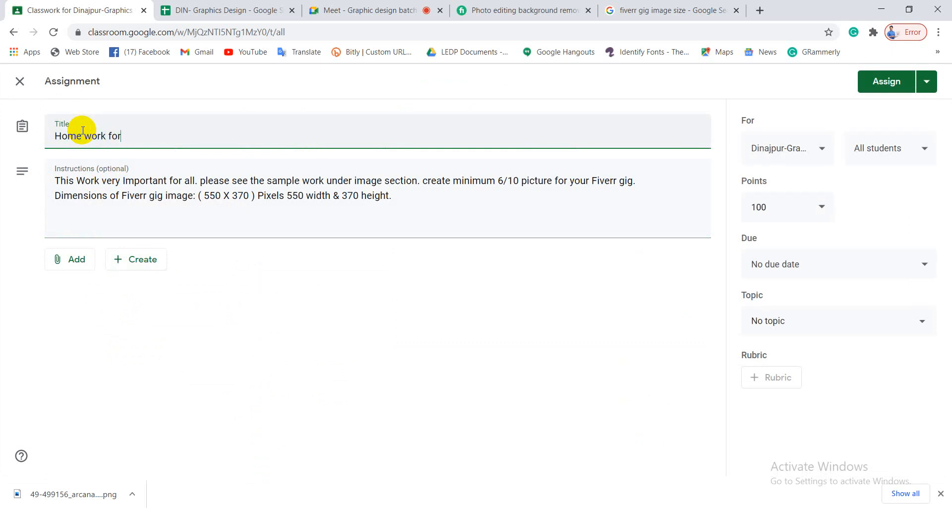
text(ome work for Fiverr)
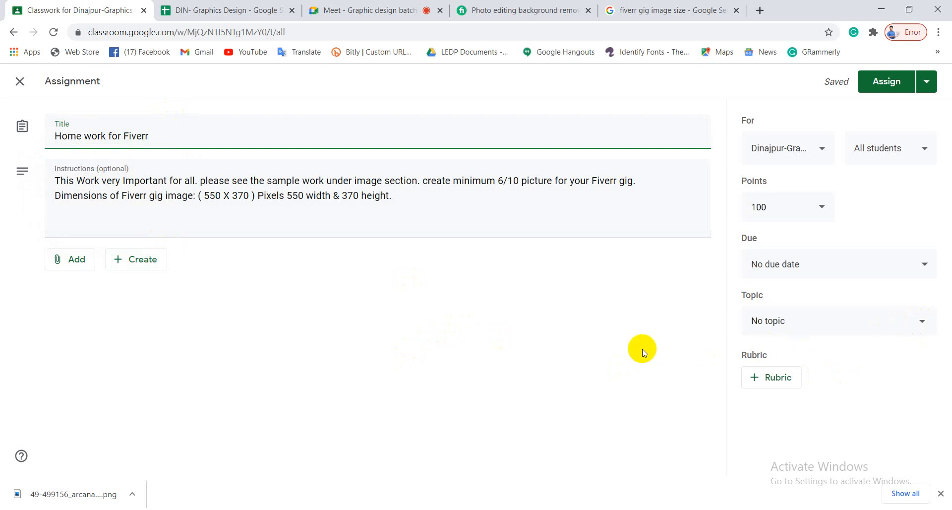
- File the assignment under the Home work topic and set its due date to Feb 10, 2021
click(925, 323)
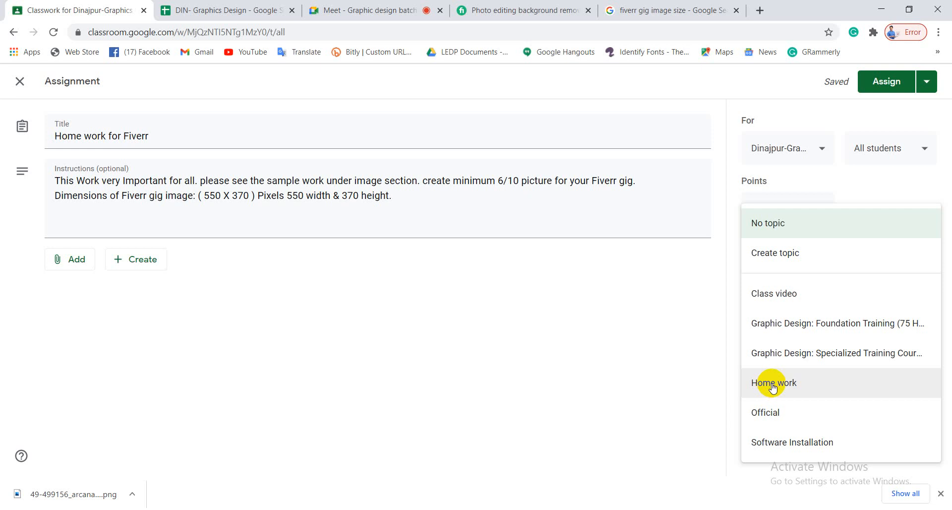
click(773, 387)
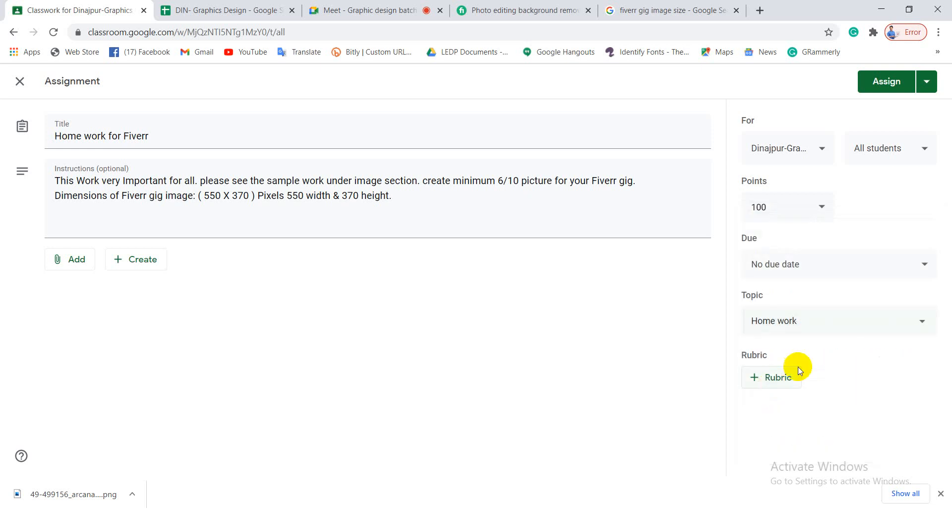
click(923, 266)
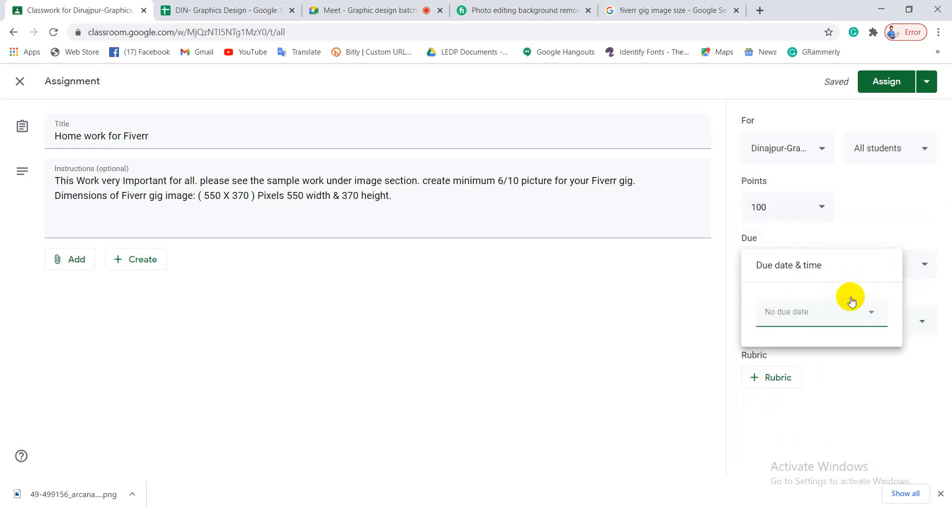
click(869, 310)
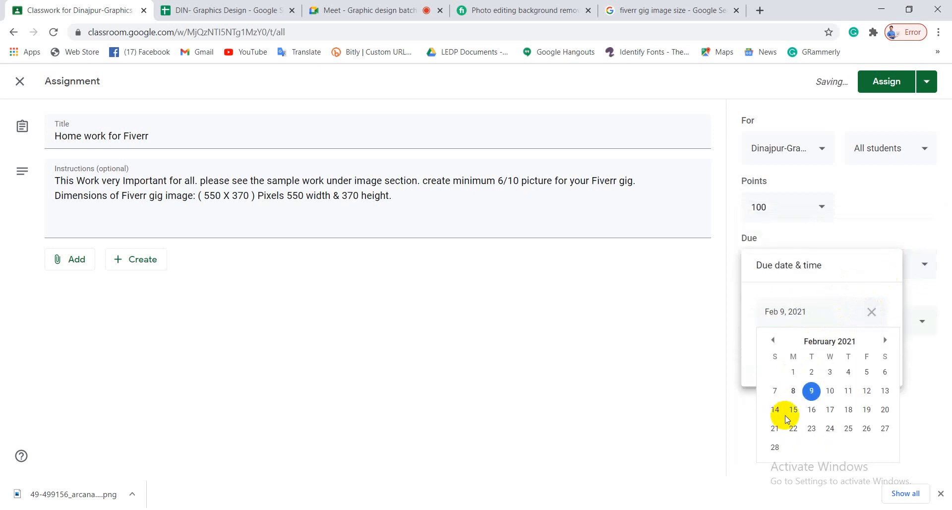
click(830, 390)
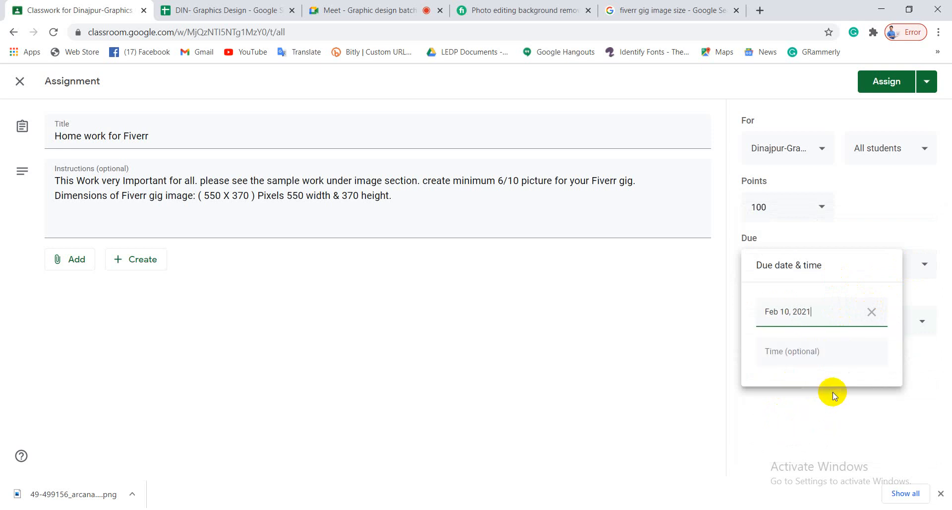
click(638, 344)
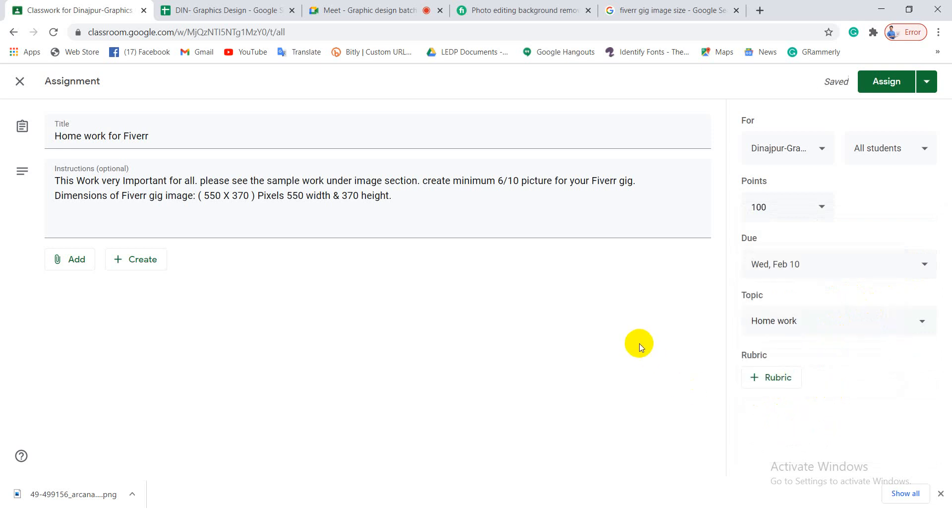
- Set the assignment's points to 25
click(781, 206)
drag(781, 206, 738, 206)
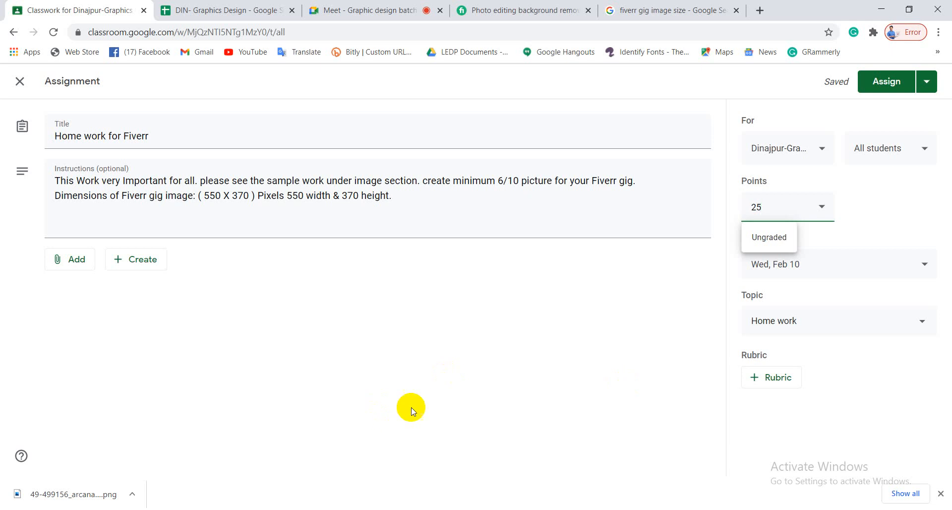
click(450, 325)
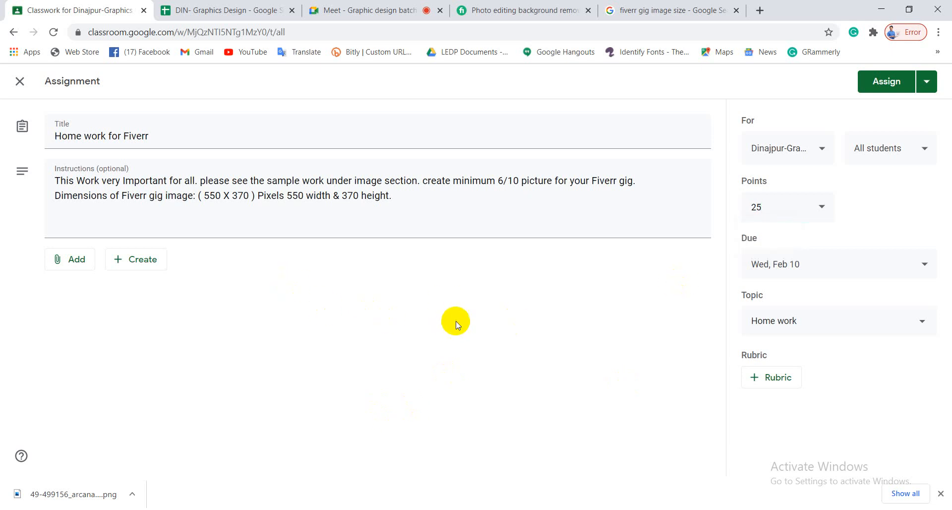
- Attach today's three sample gig images from the recent Drive files and assign the homework to the class
click(74, 264)
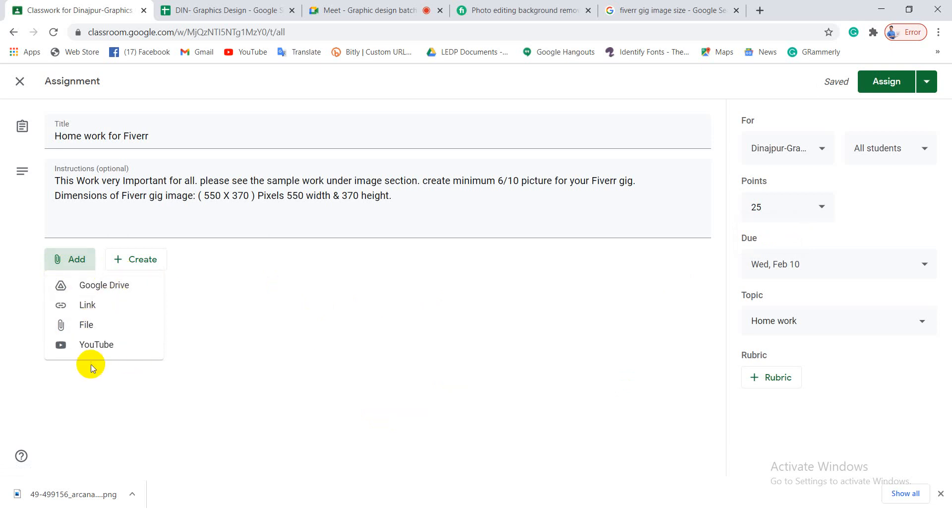
click(94, 323)
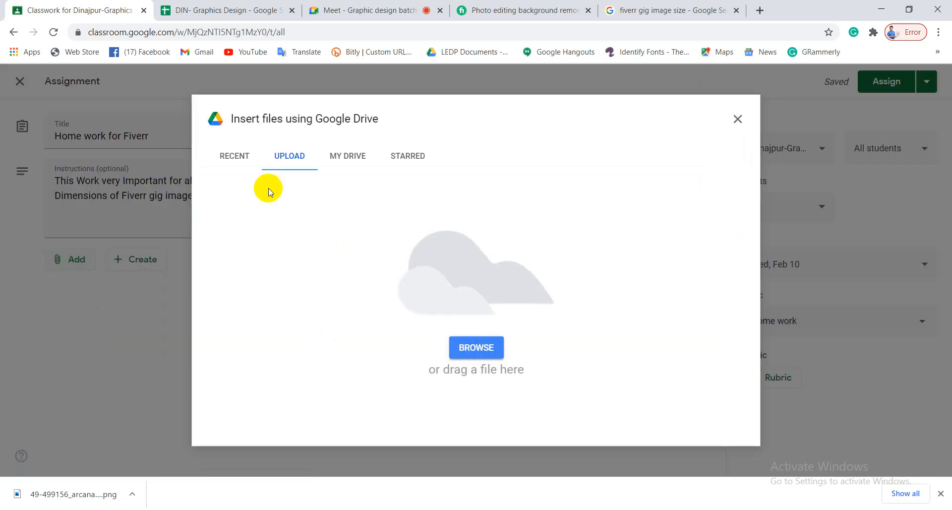
click(240, 157)
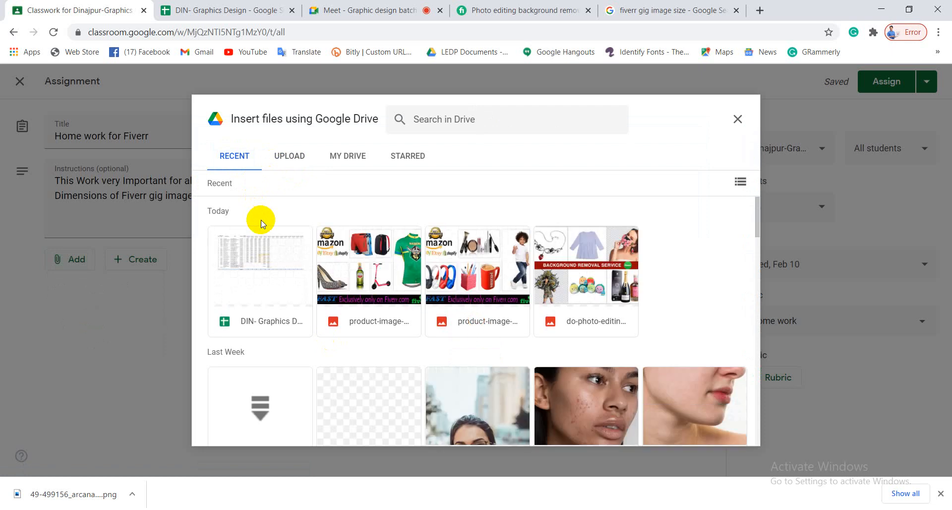
click(585, 270)
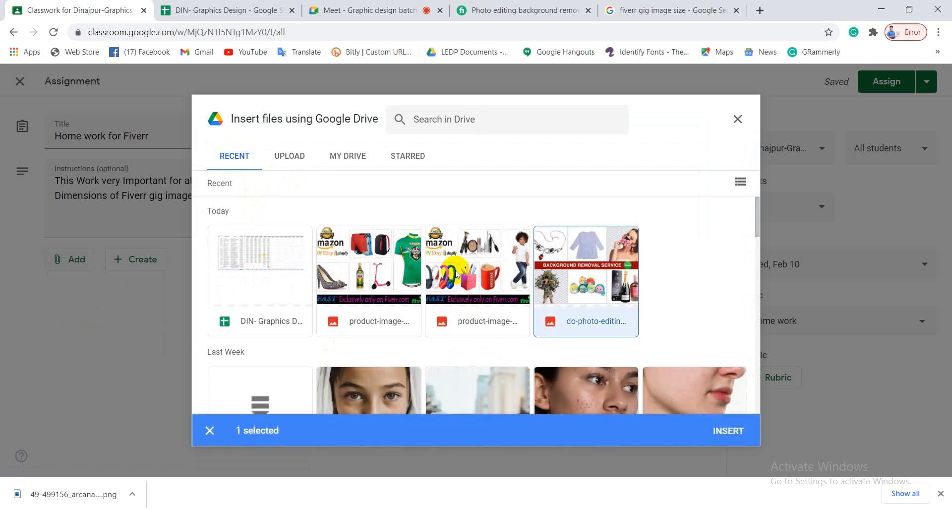
click(480, 267)
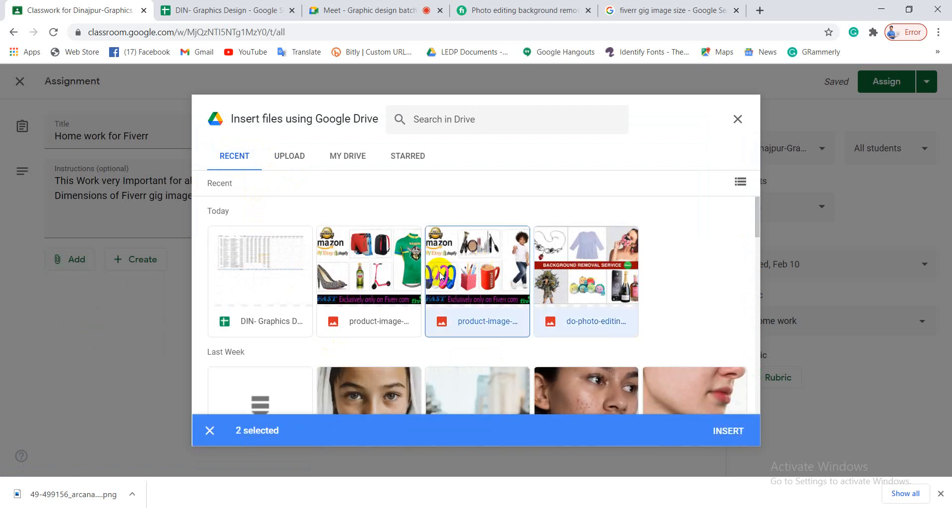
click(361, 276)
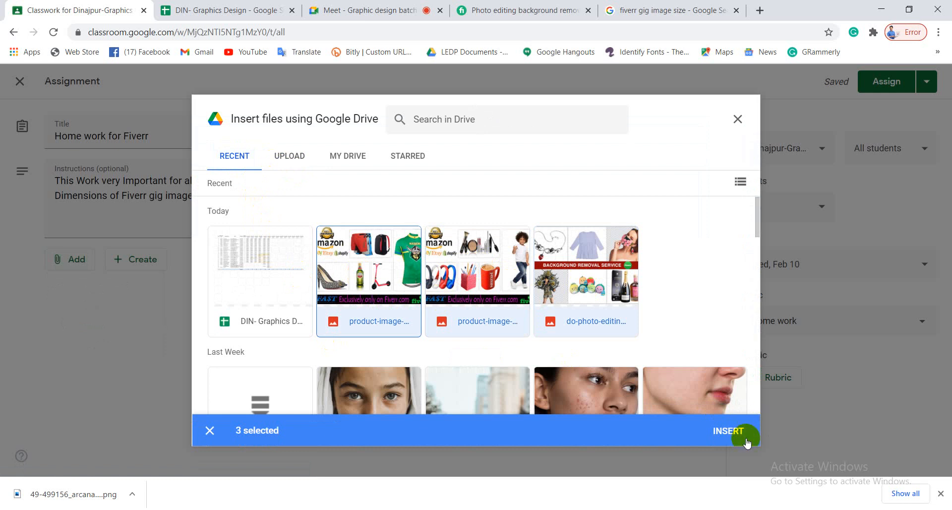
click(728, 431)
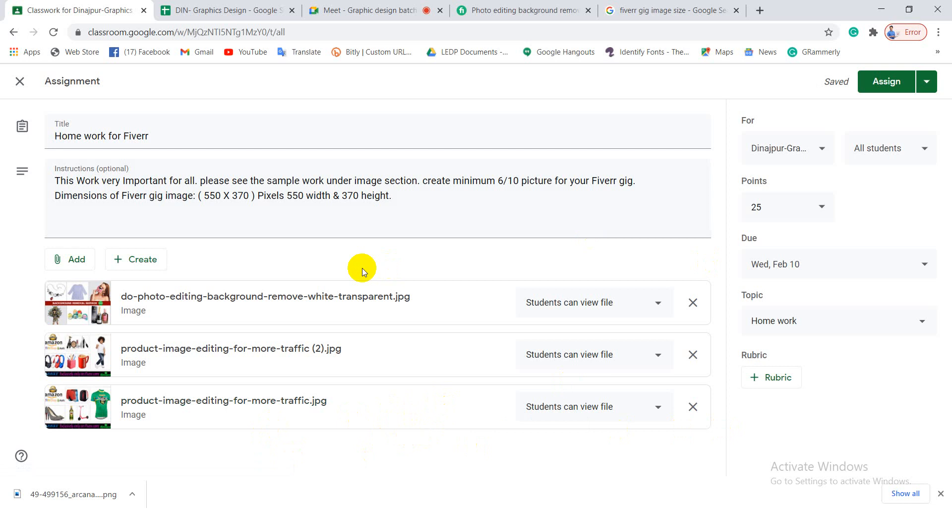
click(887, 83)
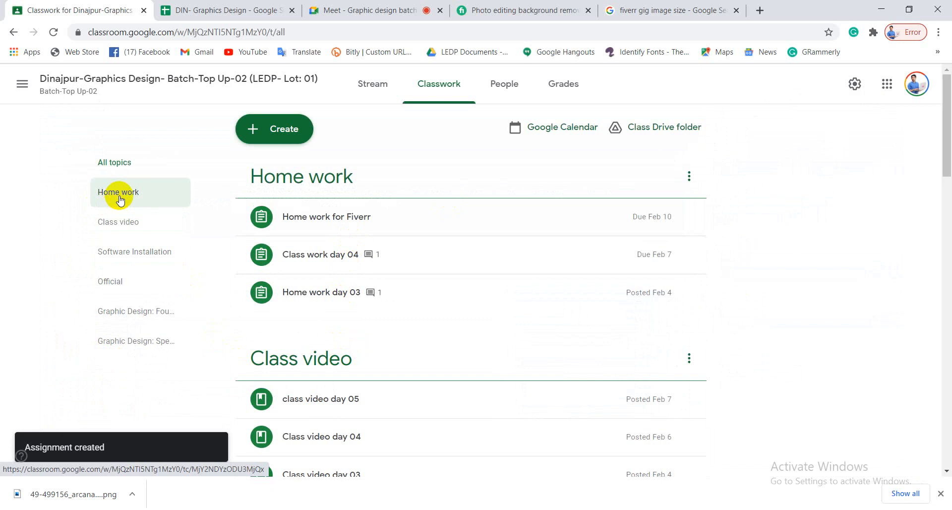
- Switch to the Google Meet call, admit the person waiting to join and look through the participant list
click(377, 10)
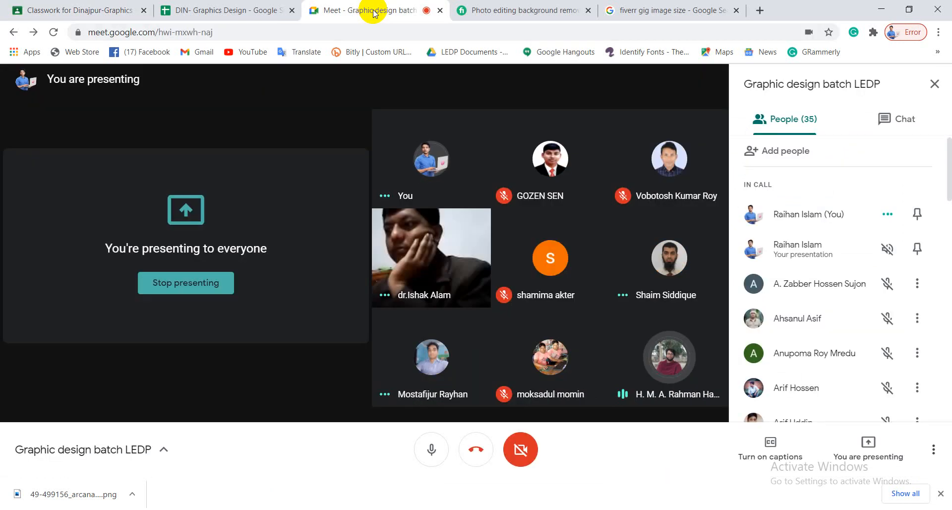
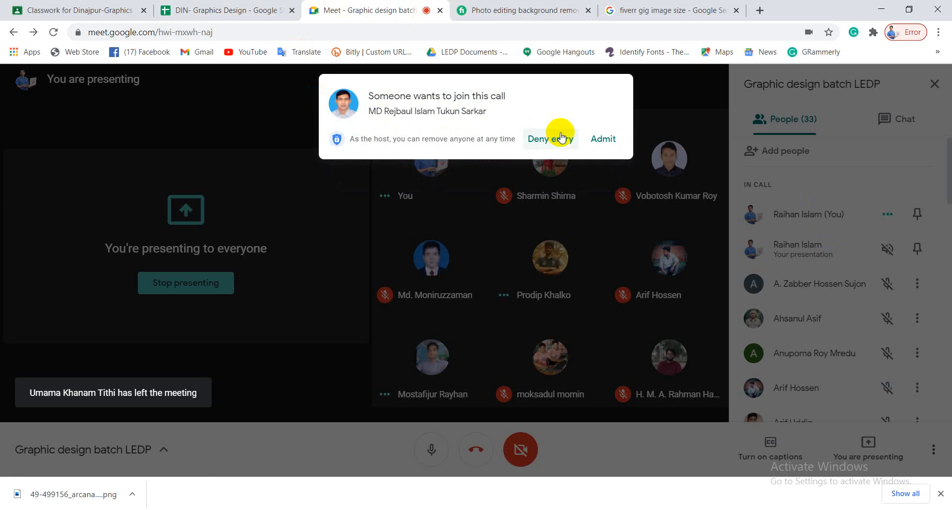
click(603, 139)
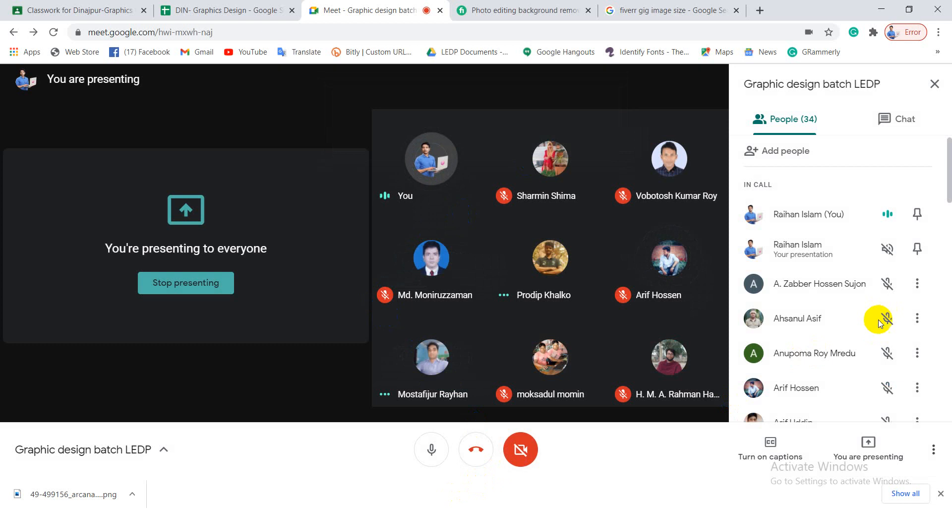
scroll(843, 344, down, 5)
scroll(839, 373, down, 6)
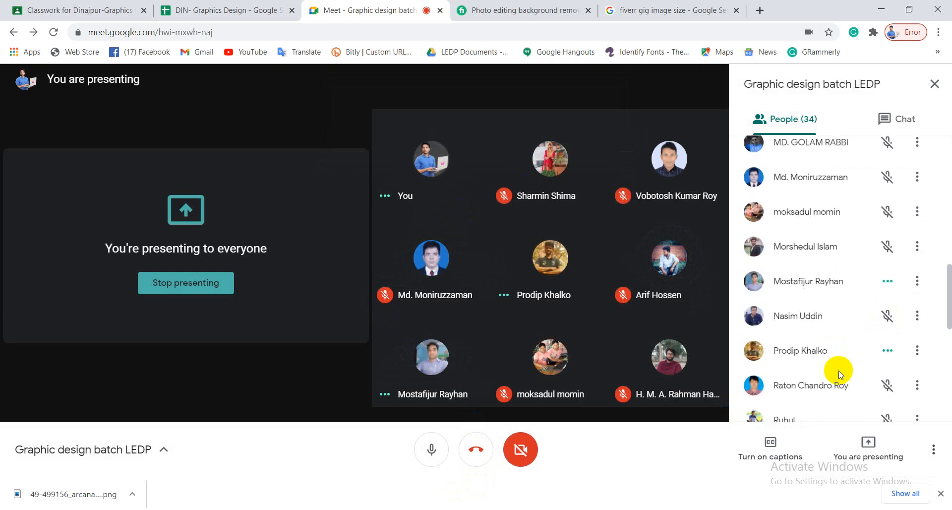
scroll(840, 373, up, 4)
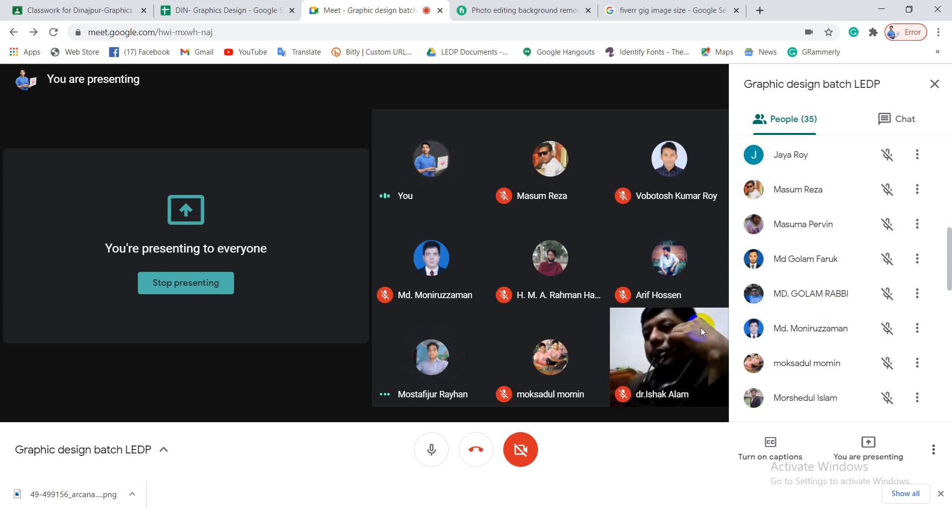
- Mute your own microphone in the Meet call and unmute it again
click(428, 455)
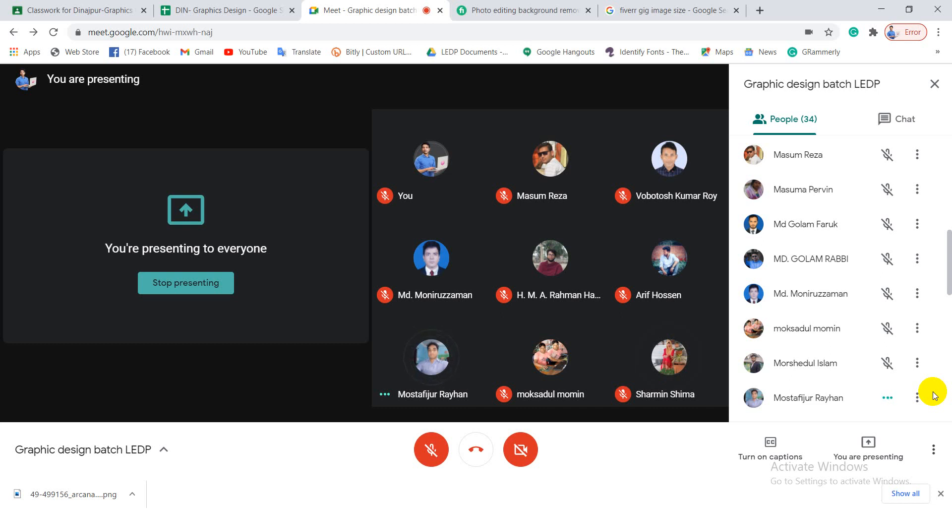
click(426, 450)
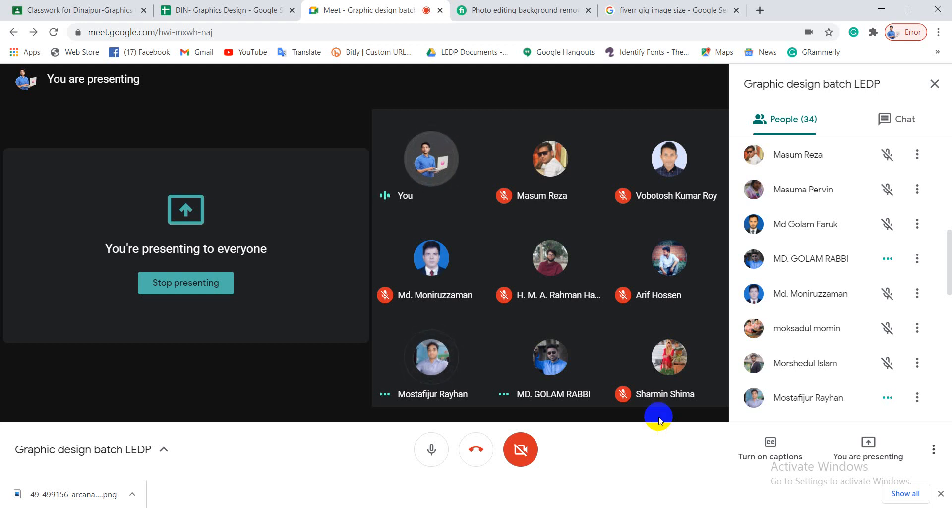
- Switch to Photoshop and draw a black rectangle about 591 × 57 px across the full width of the Untitled-2 canvas, just above its middle
key(alt+Tab)
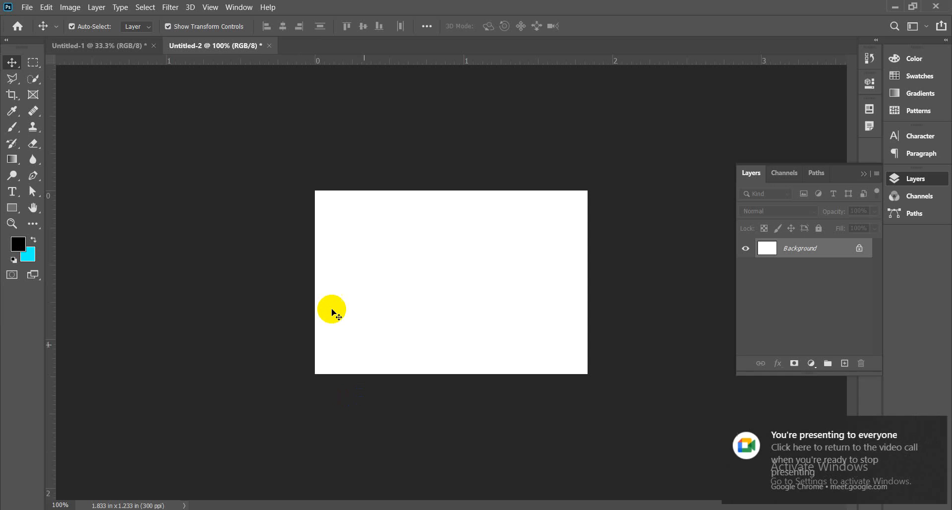
click(11, 208)
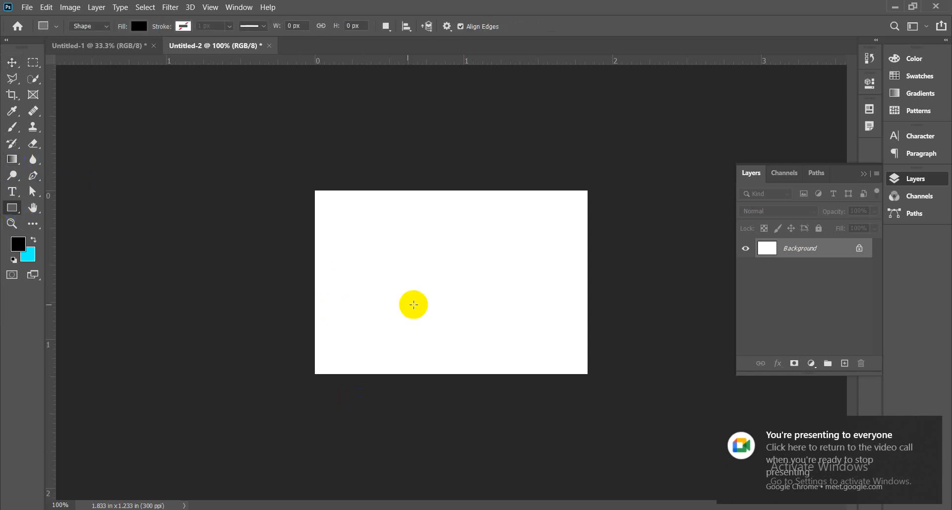
drag(305, 256, 597, 284)
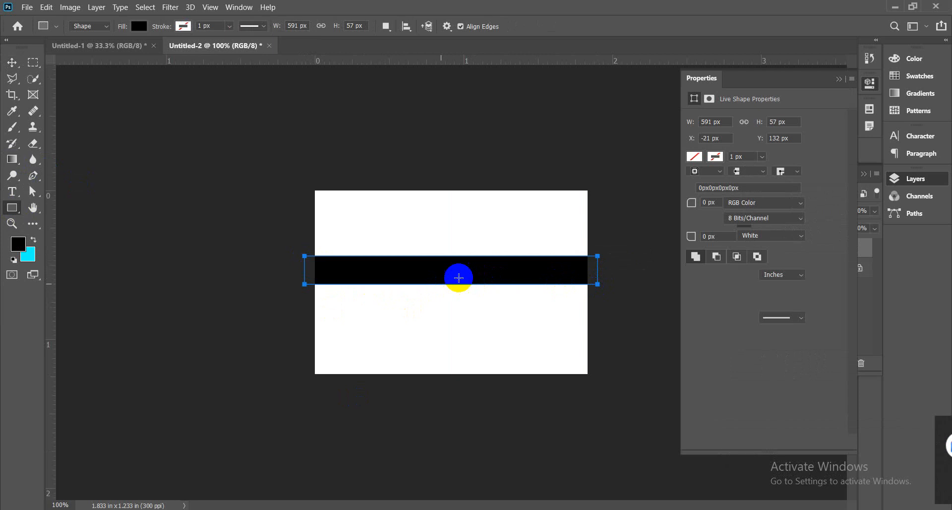
- Change the fill of the black rectangle band to bright cyan
click(693, 156)
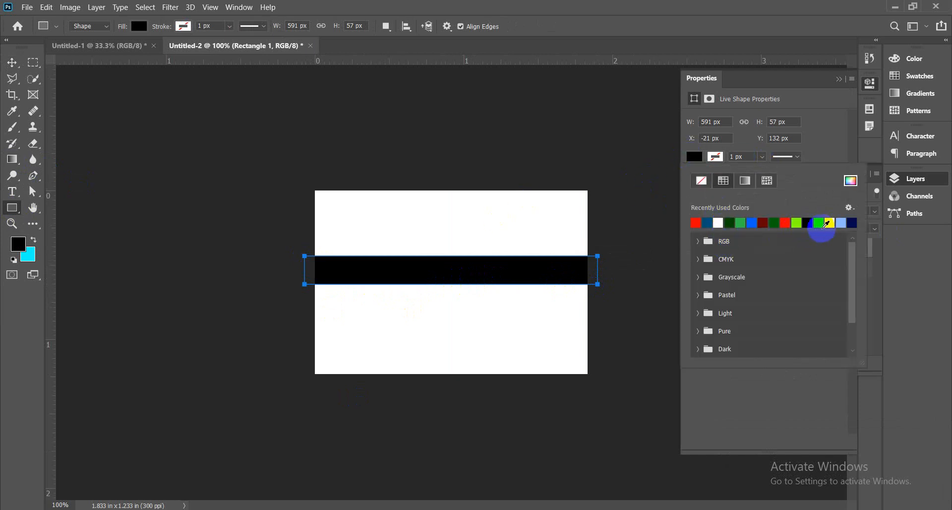
click(819, 223)
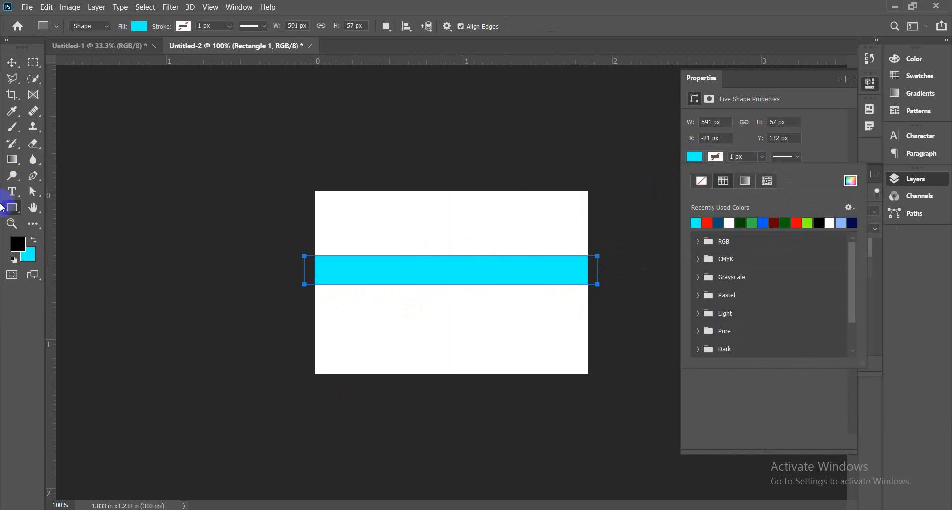
- Add the text "Background removed" in black Arial Bold, 8 pt, in the white area above the cyan band
click(13, 192)
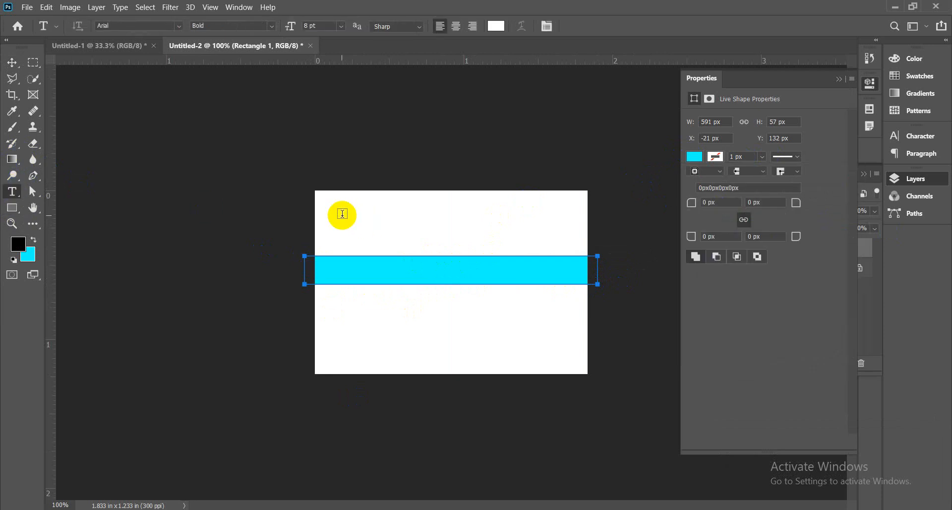
click(342, 214)
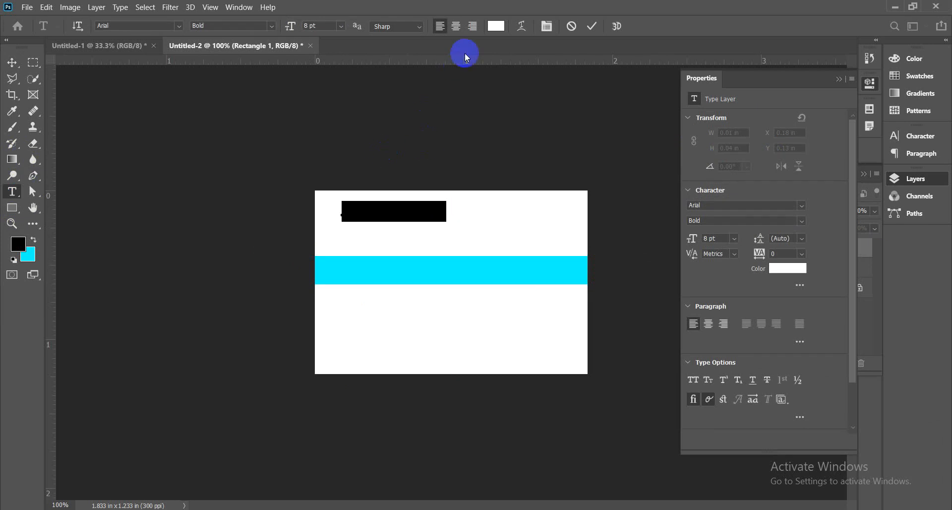
click(496, 26)
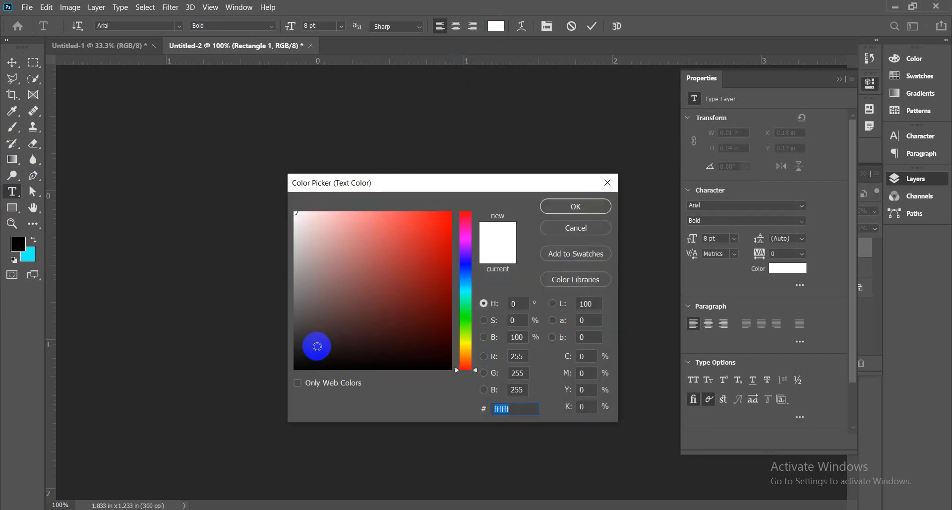
drag(307, 359, 289, 379)
click(575, 206)
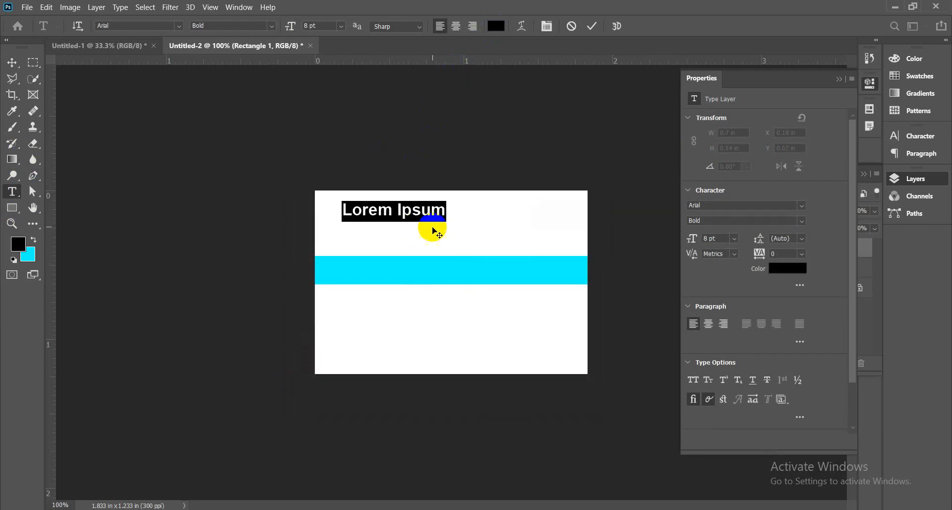
text(B)
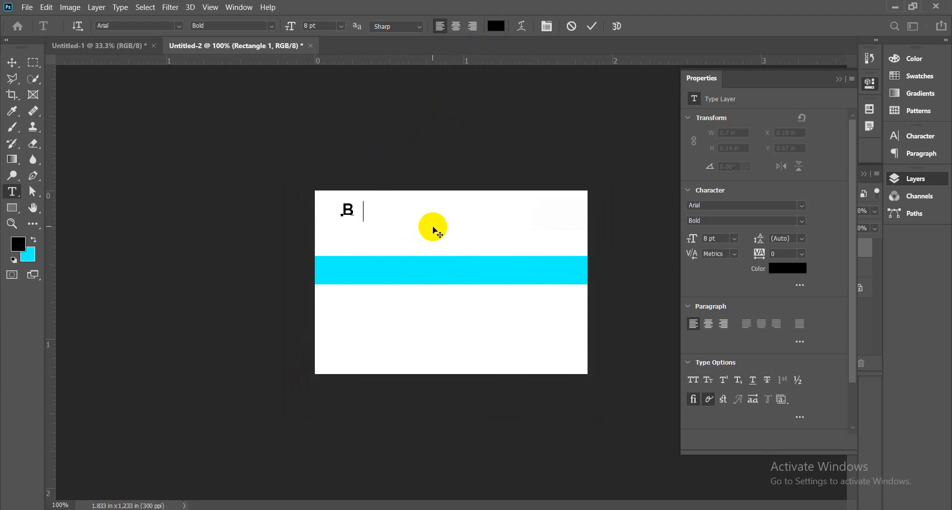
text(ackground )
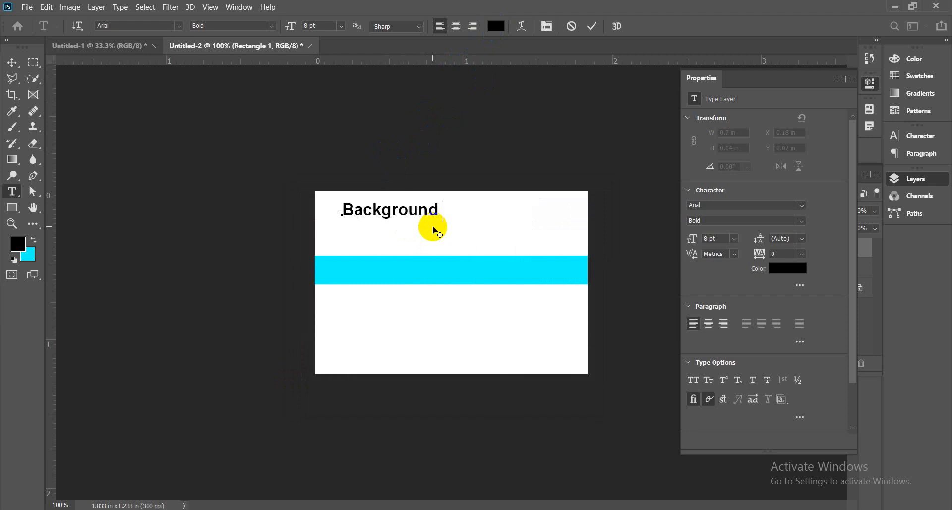
text(removed)
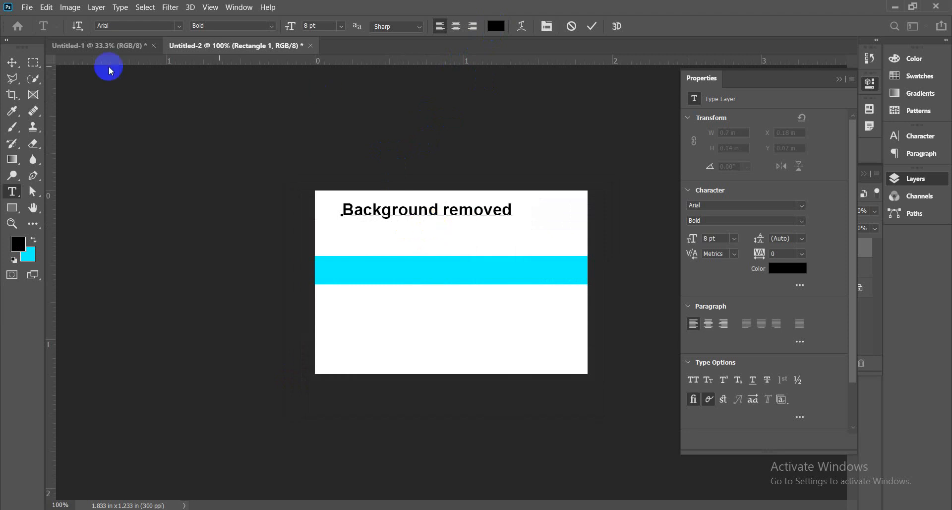
- Move the "Background removed" text onto the middle of the cyan band and leave the text layer selected
click(12, 62)
drag(466, 211, 494, 272)
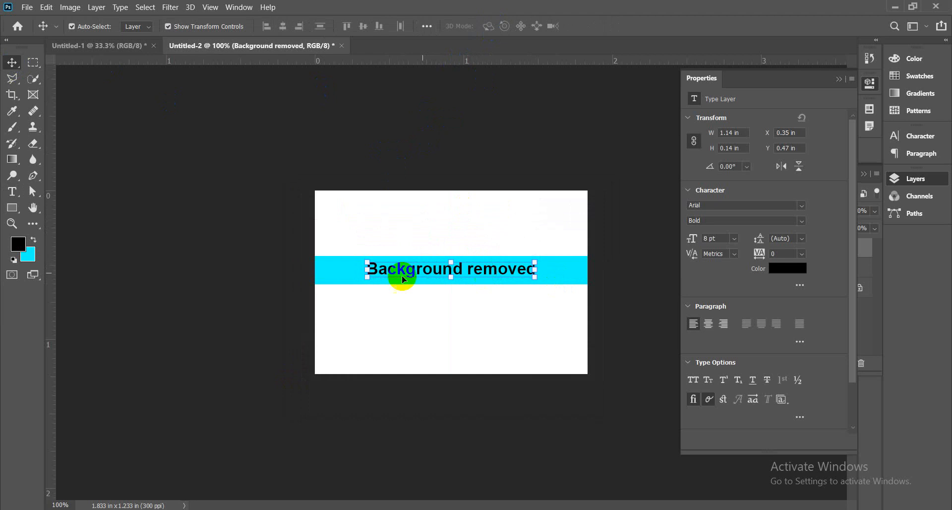
shift+click(566, 268)
click(566, 268)
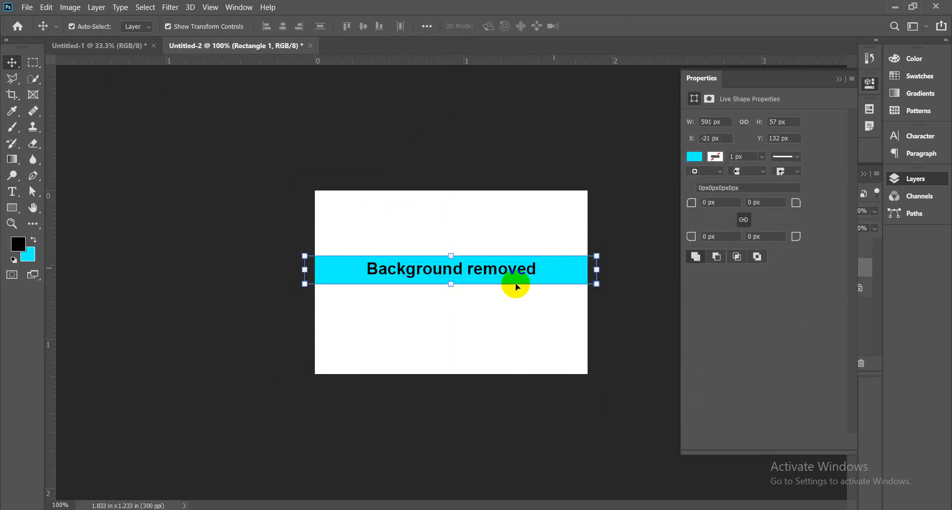
click(195, 261)
click(431, 276)
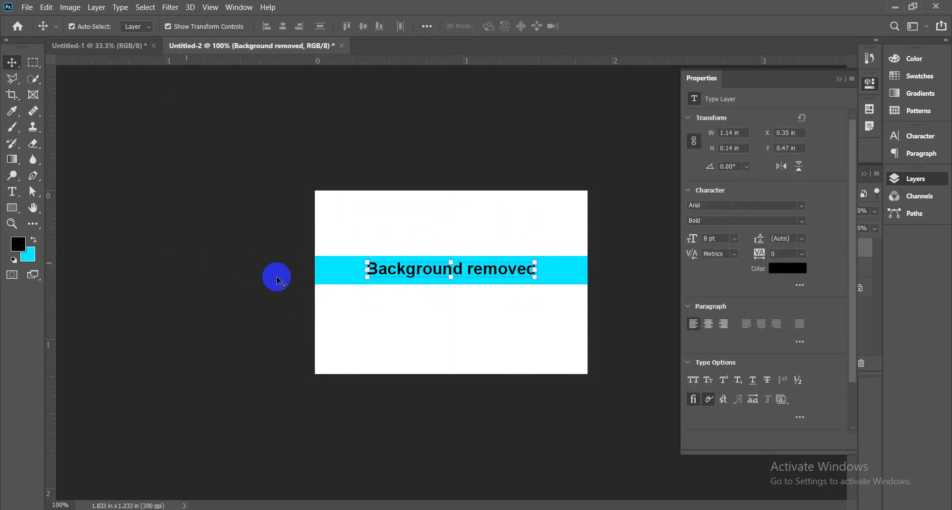
- Recolor the whole "Background removed" text dark navy (#000234) and check its readability on the cyan band
click(25, 192)
click(492, 268)
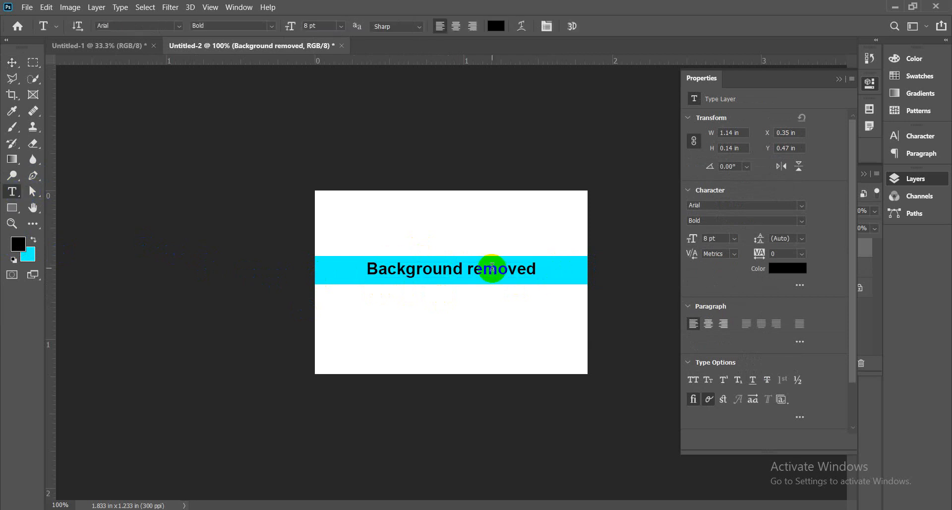
key(ctrl+a)
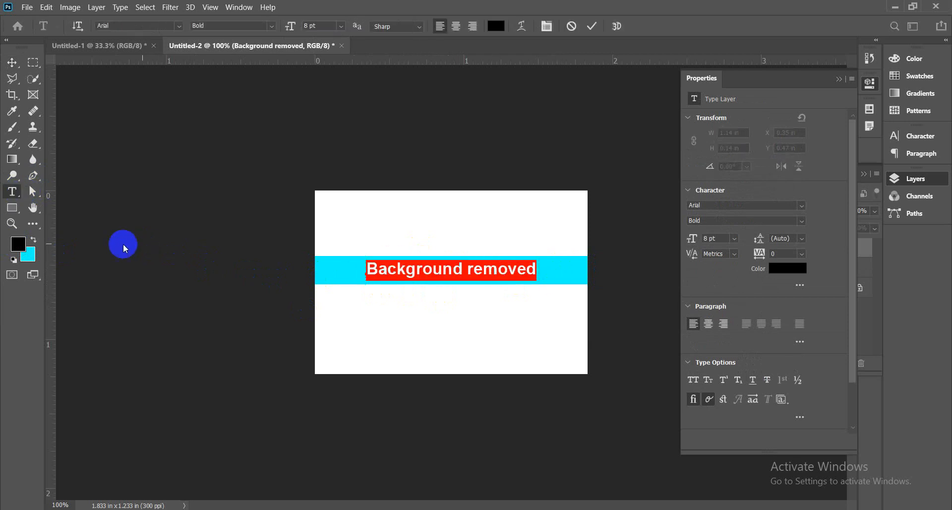
click(19, 243)
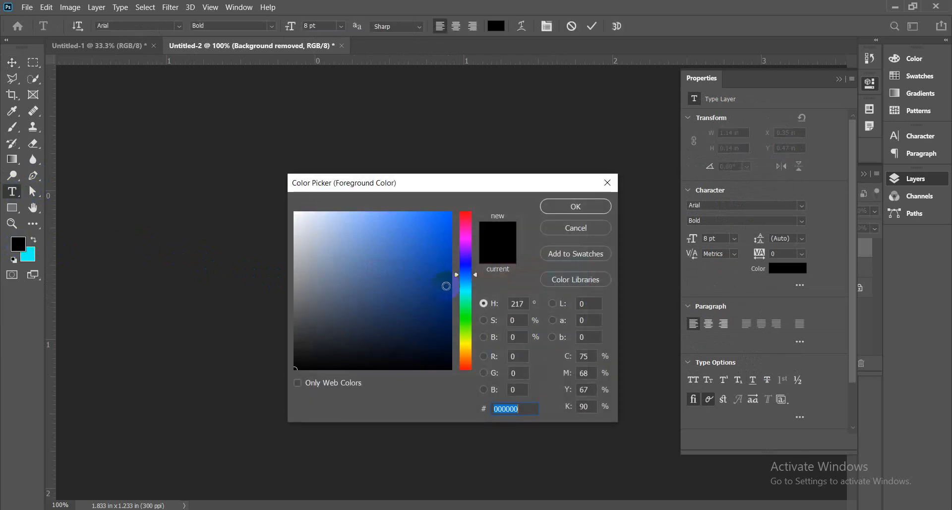
drag(477, 275, 477, 266)
drag(449, 298, 460, 338)
click(573, 207)
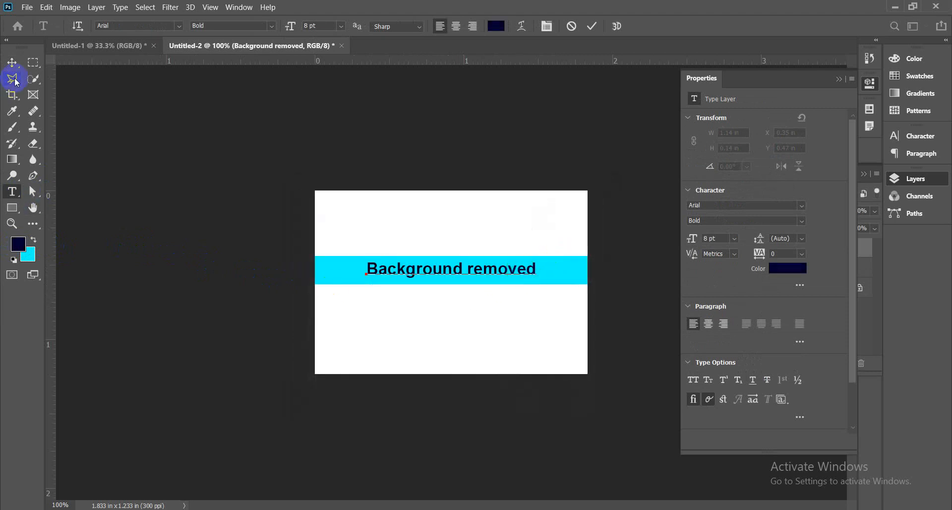
click(12, 62)
click(451, 337)
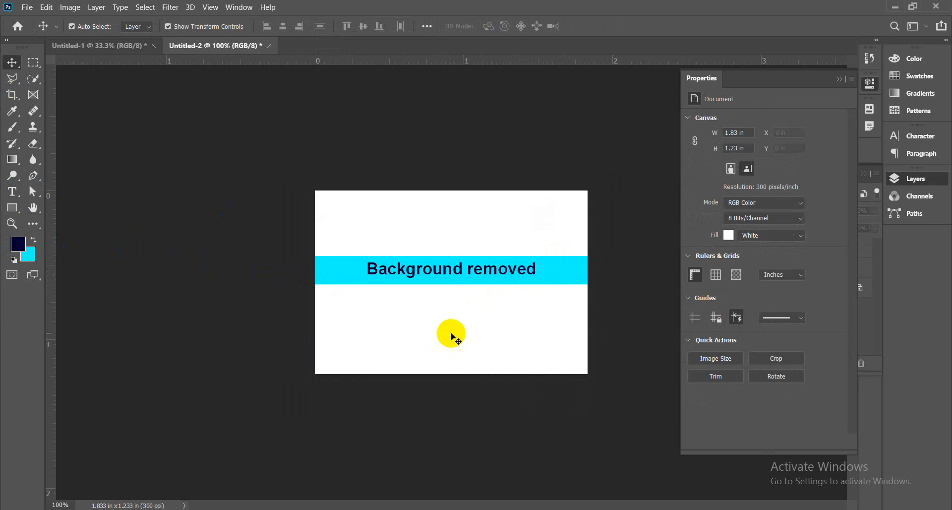
key(ctrl+plus)
key(ctrl+plus)
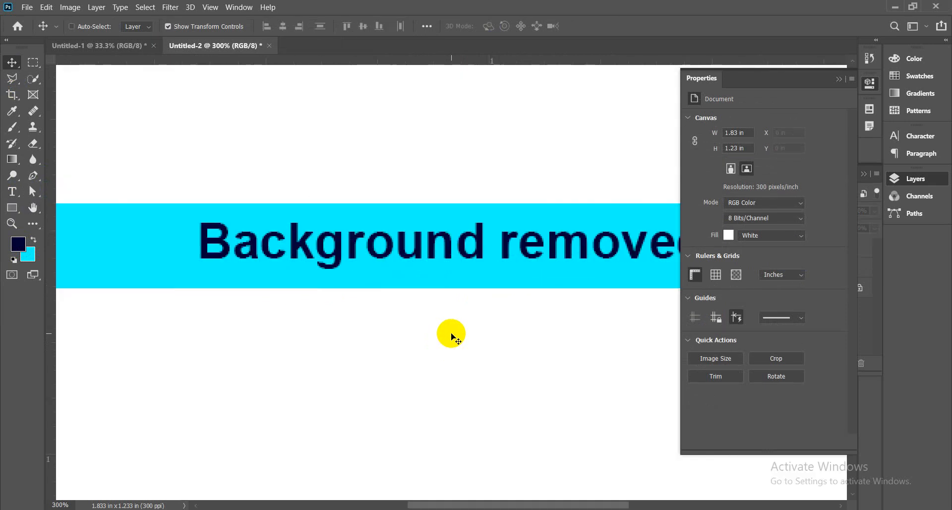
key(ctrl+minus)
key(ctrl+minus)
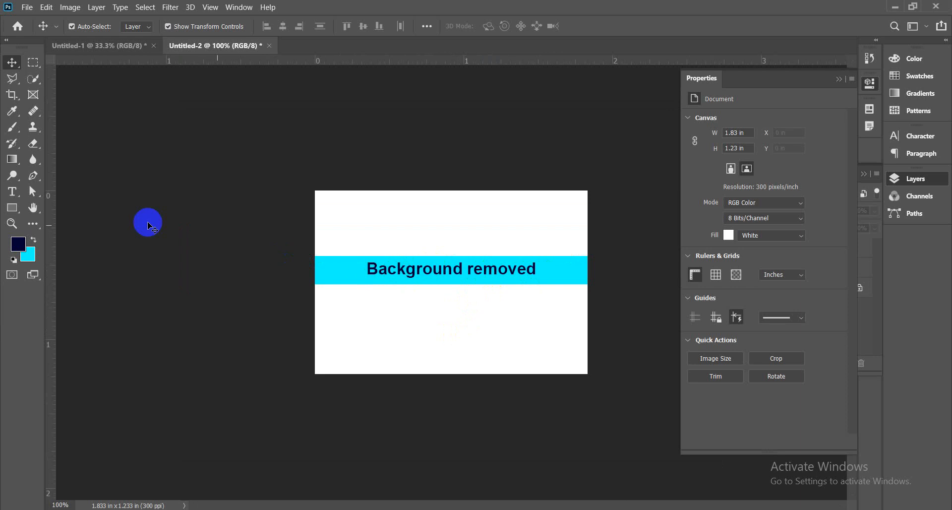
- Recolor the whole "Background removed" text white (#ffffff) and commit the text edit
click(12, 192)
click(425, 270)
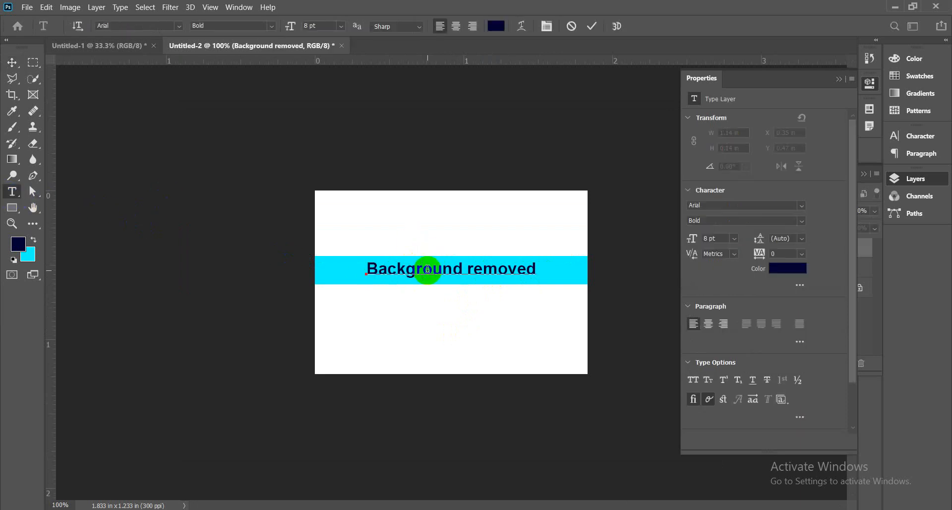
key(ctrl+a)
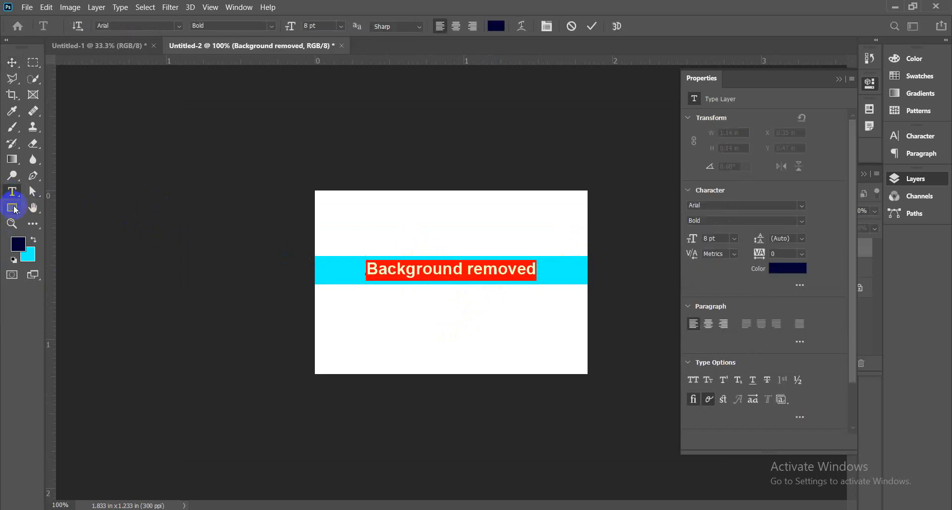
click(18, 244)
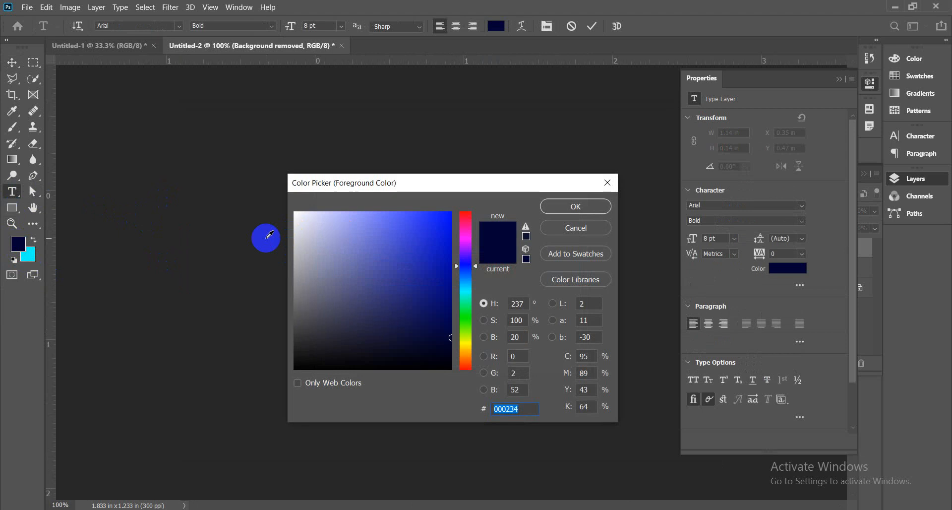
drag(300, 231, 287, 212)
click(604, 206)
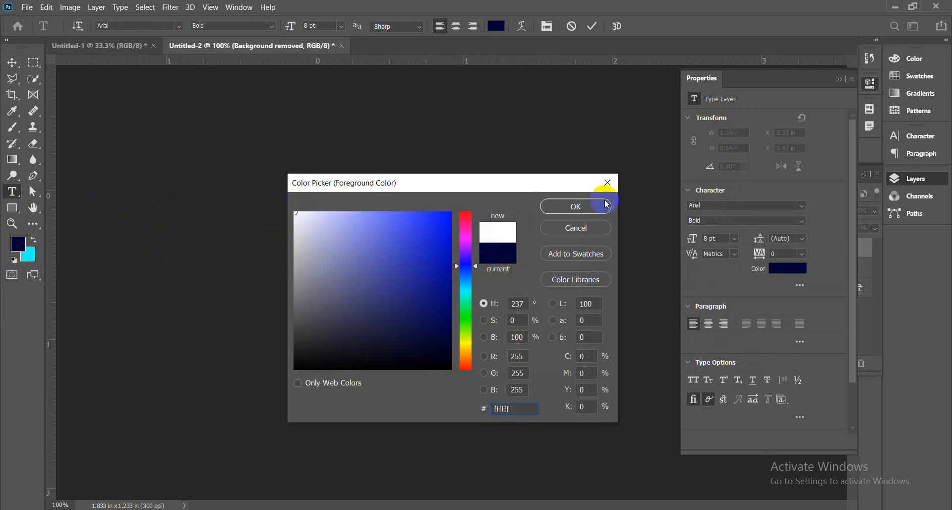
click(463, 268)
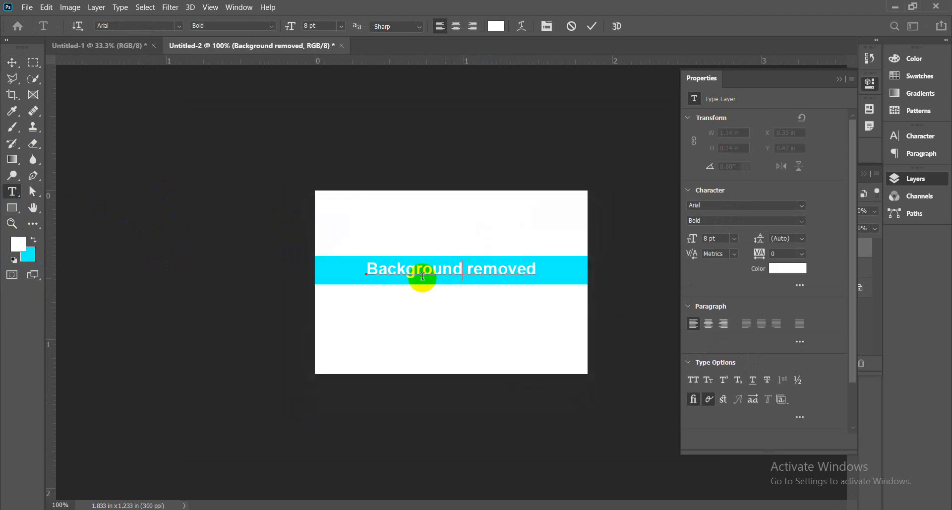
click(12, 62)
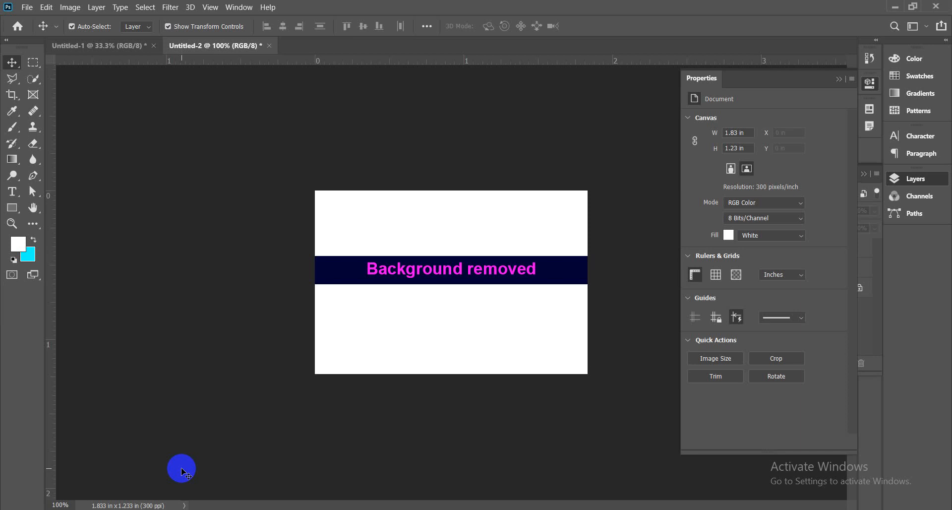
- Minimize Photoshop and switch to the Google Meet call
click(895, 7)
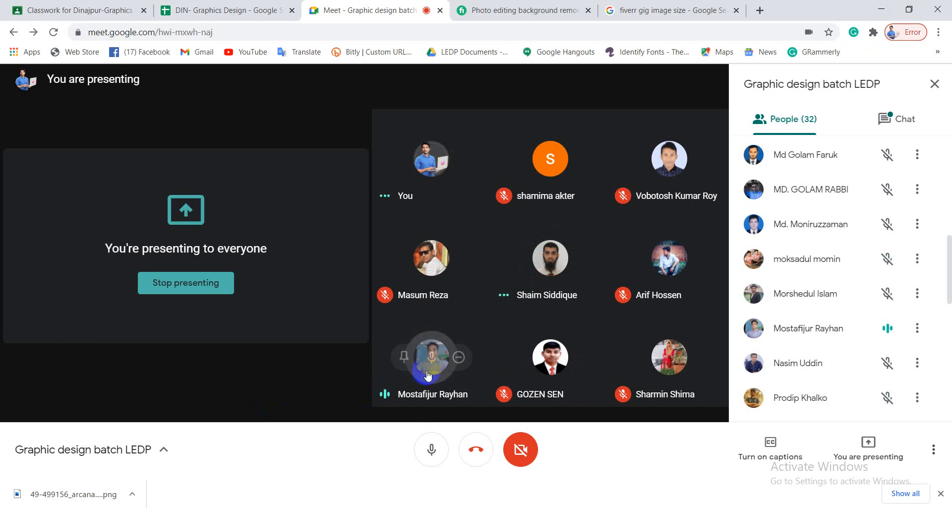
click(431, 353)
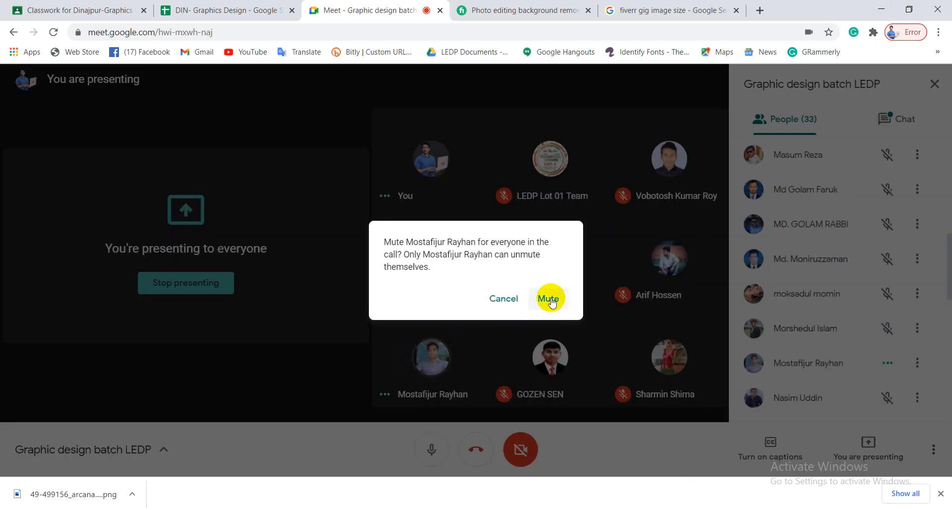
click(503, 298)
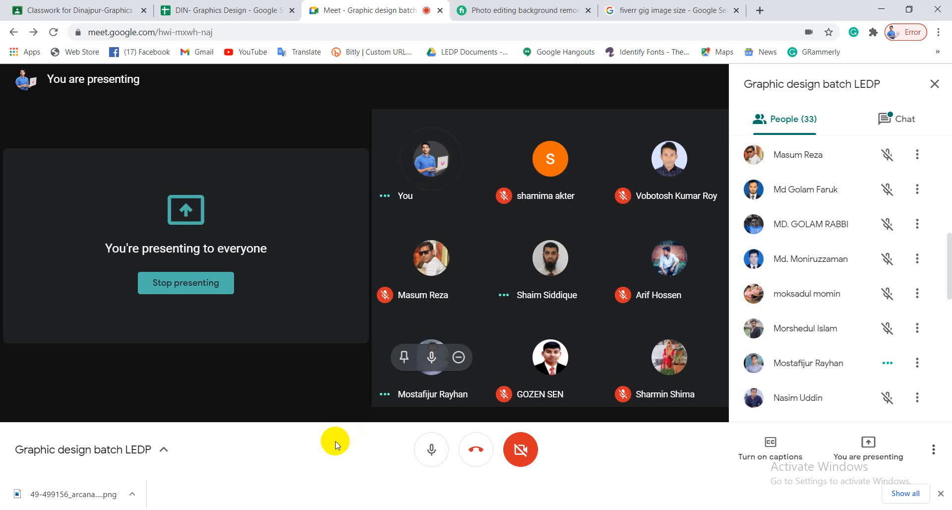
click(429, 359)
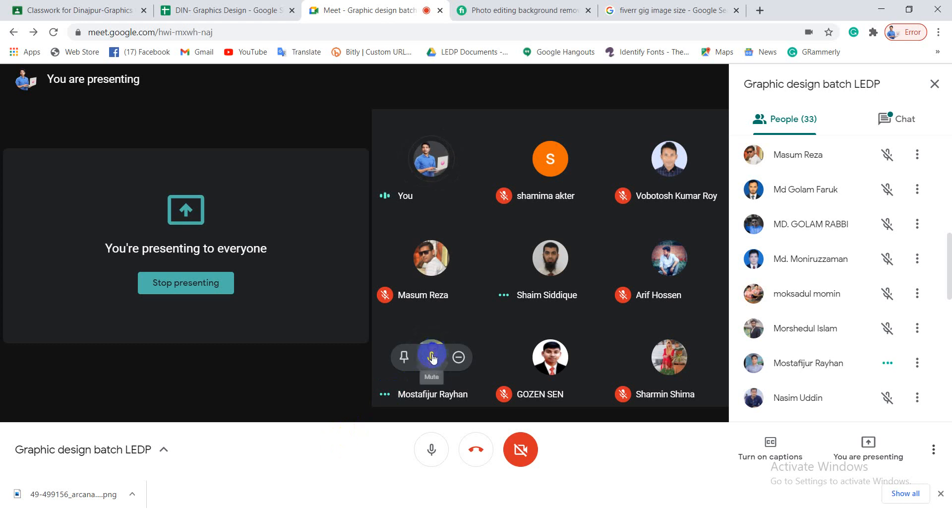
click(430, 359)
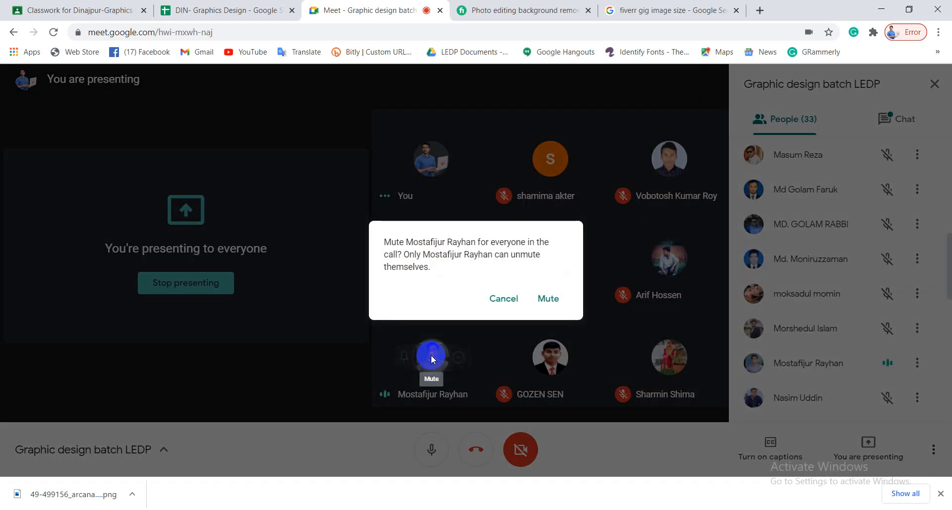
click(347, 376)
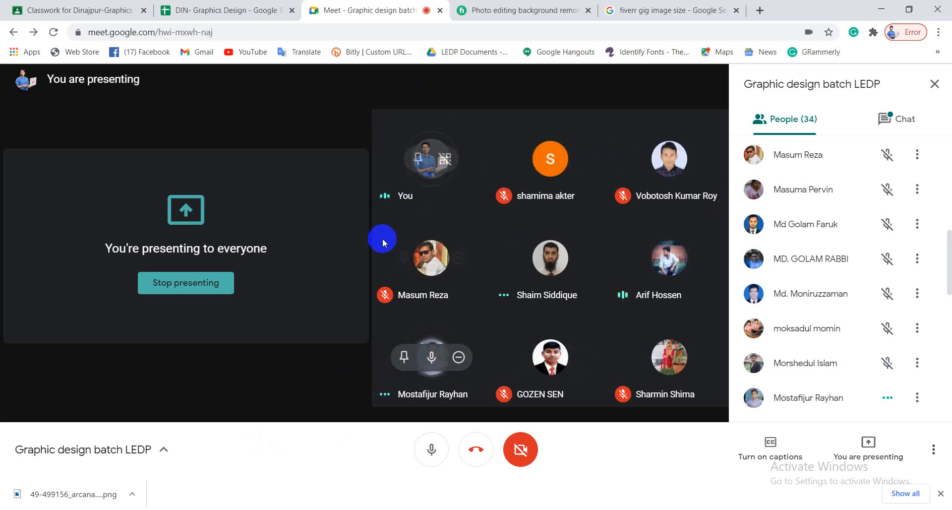
- Mute the unmuted participant in the first tile of the grid's third row for everyone in the call
click(432, 357)
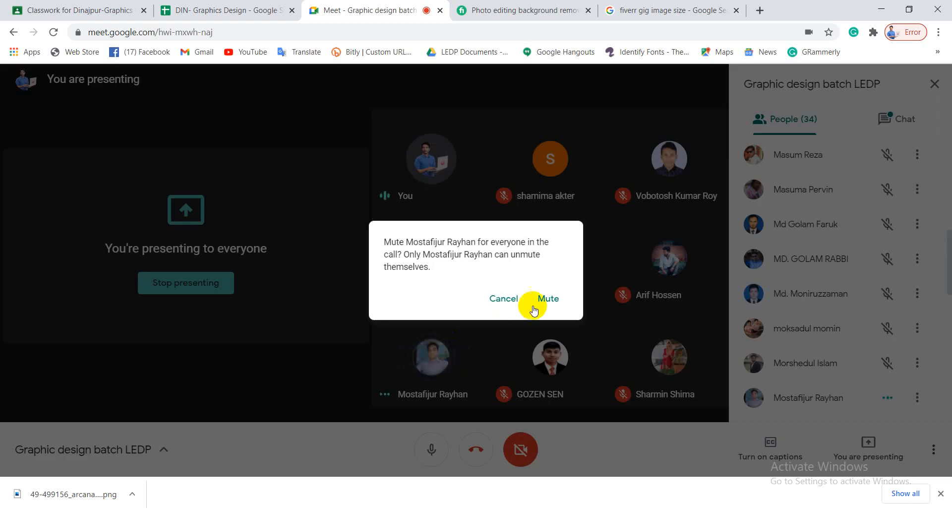
click(547, 298)
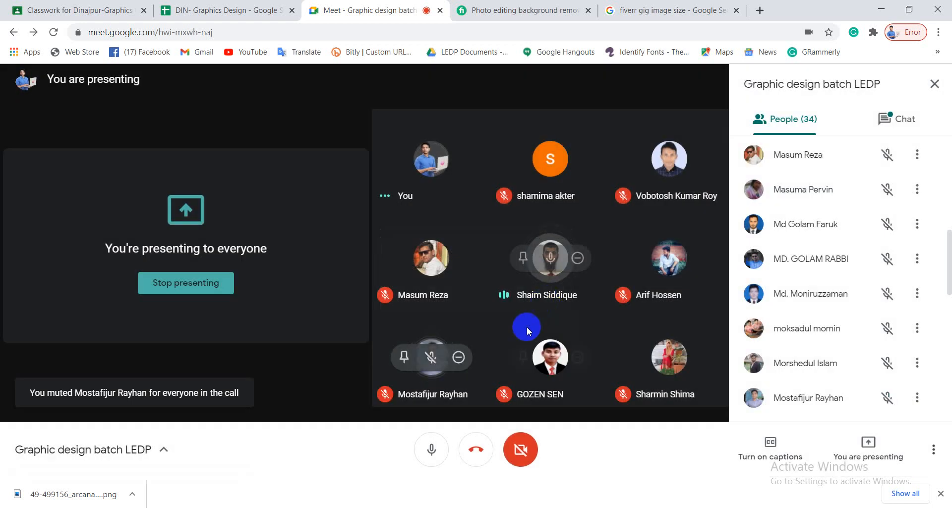